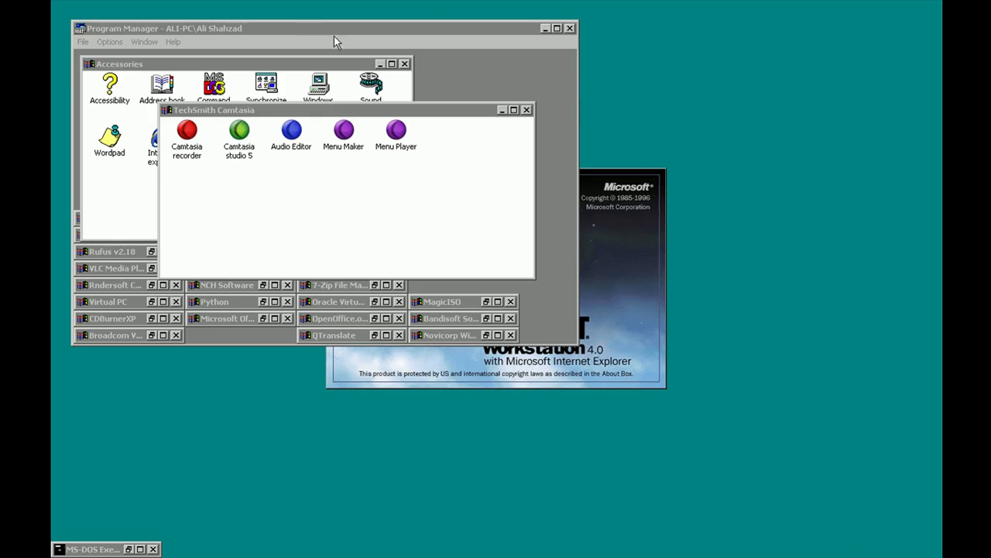
Close the TechSmith Camtasia program group and launch Oracle VM VirtualBox from its own program group
left_click(526, 111)
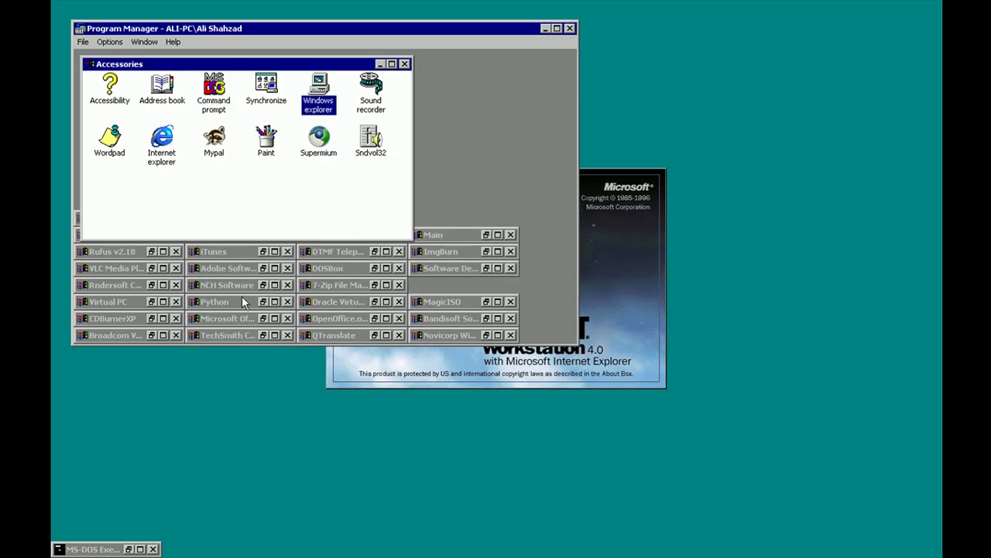
double_click(309, 317)
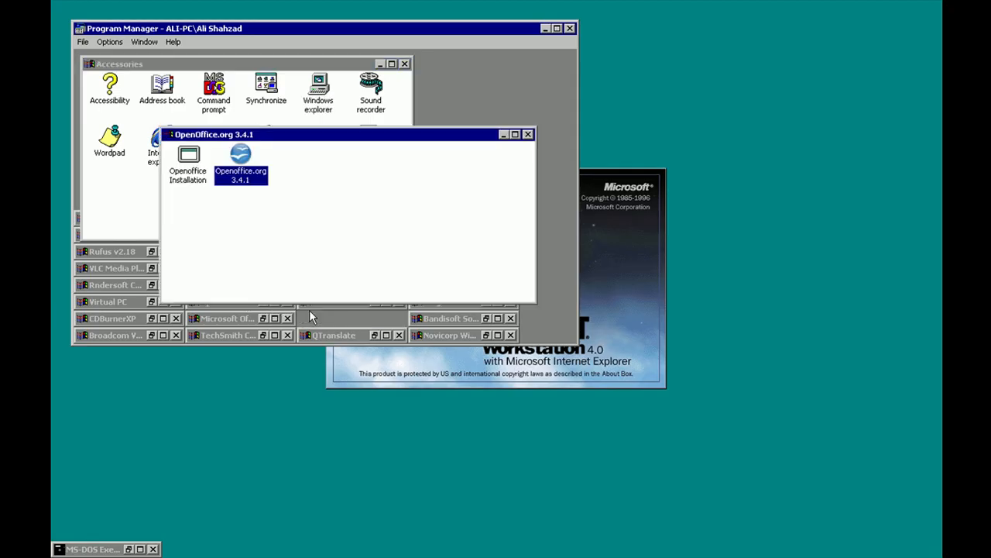
left_click(528, 134)
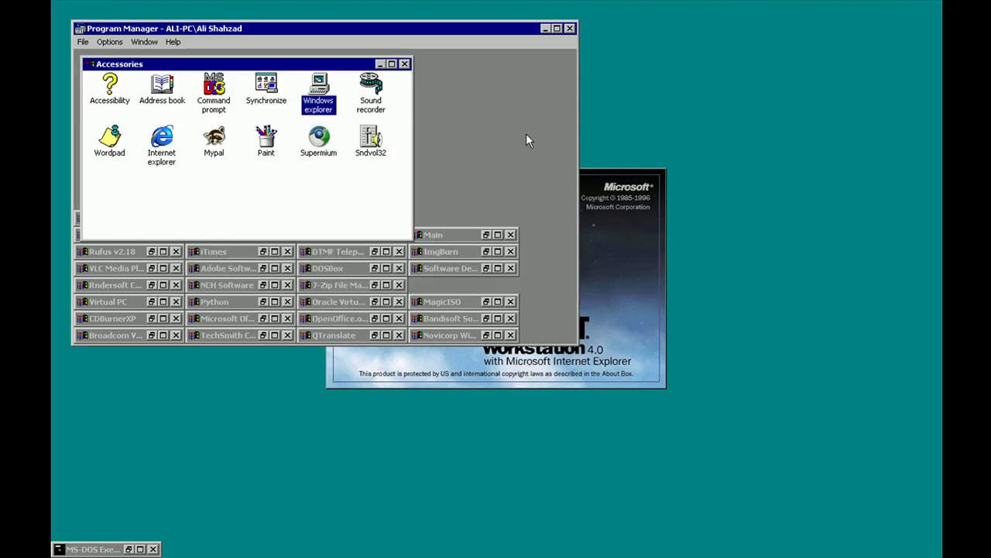
double_click(328, 302)
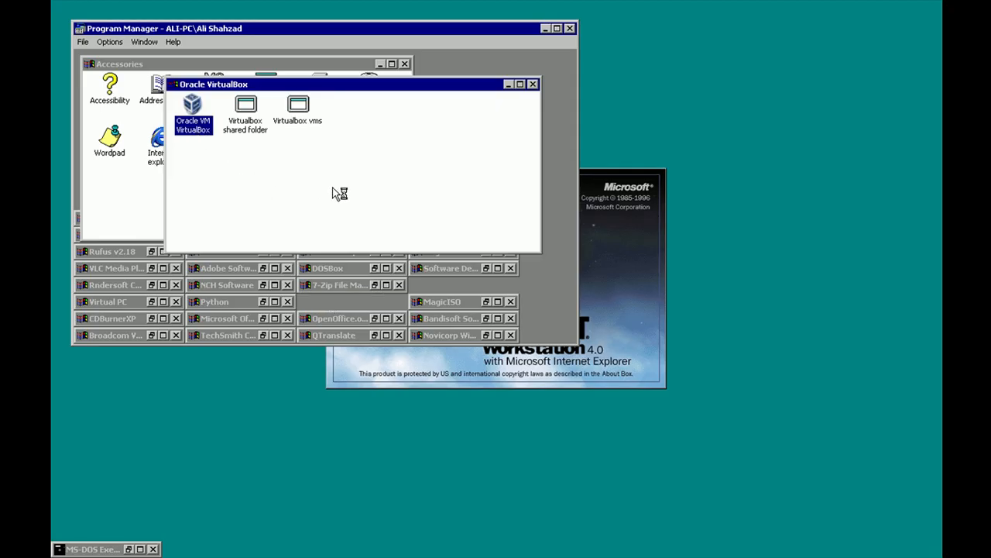
key("Return")
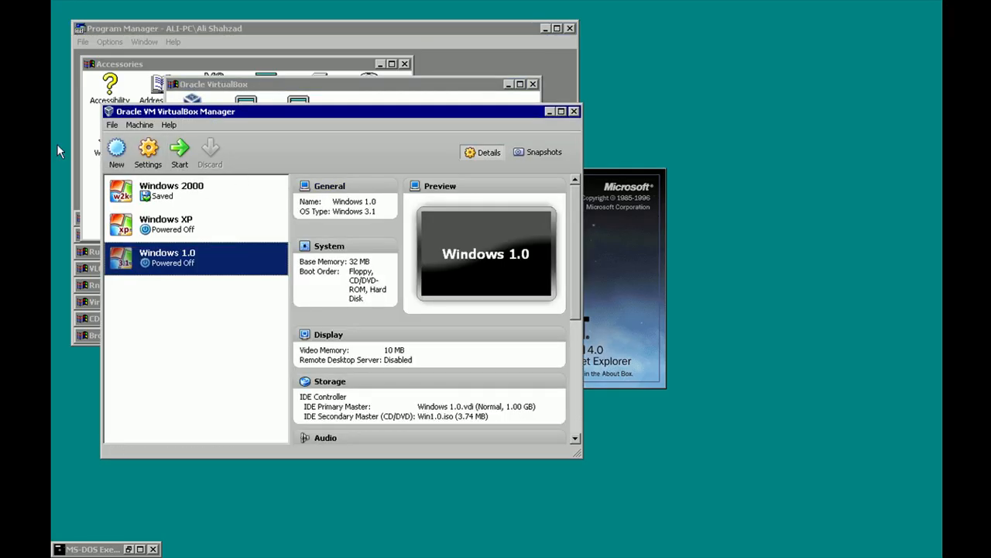
Begin a new virtual machine named Windows 7, with Microsoft Windows and Windows 7 as its OS type
left_click(116, 151)
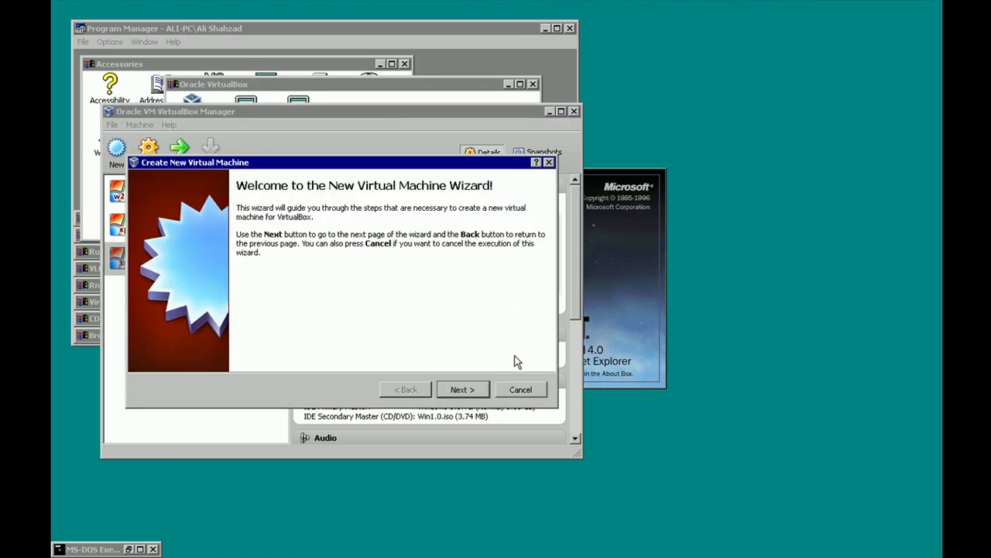
left_click(473, 389)
left_click(360, 280)
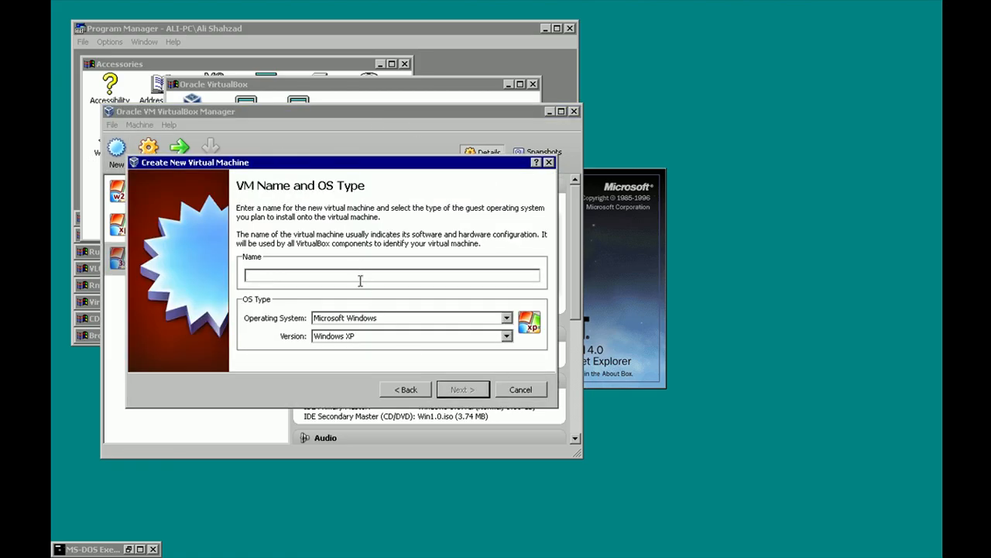
type("Windows 8")
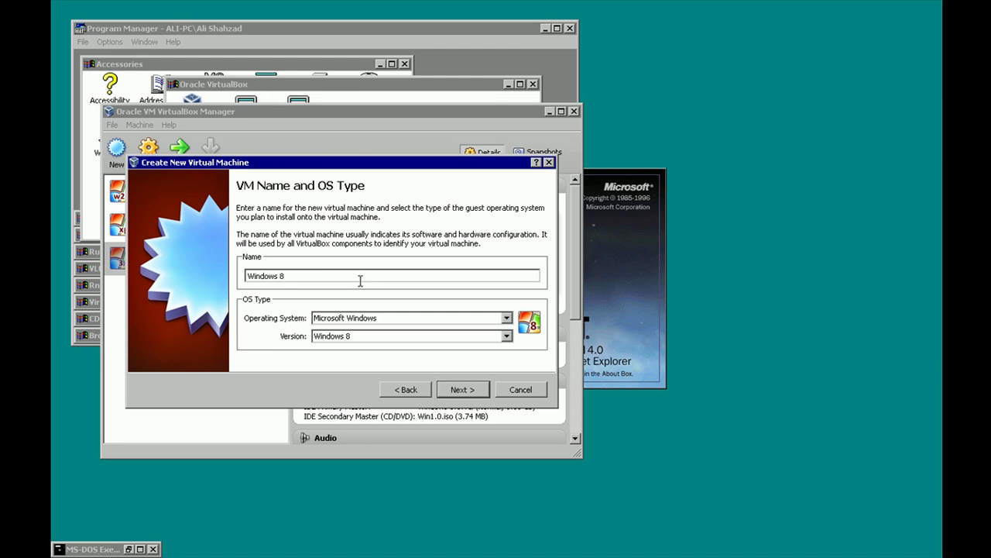
key("BackSpace")
type("7")
left_click(467, 394)
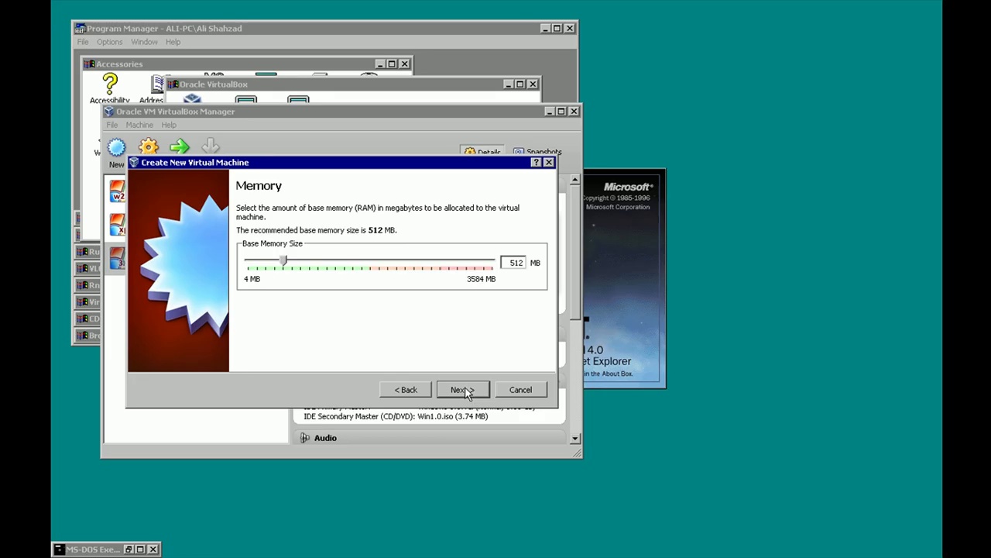
Set the new virtual machine's base memory to 1024 MB
left_click(468, 391)
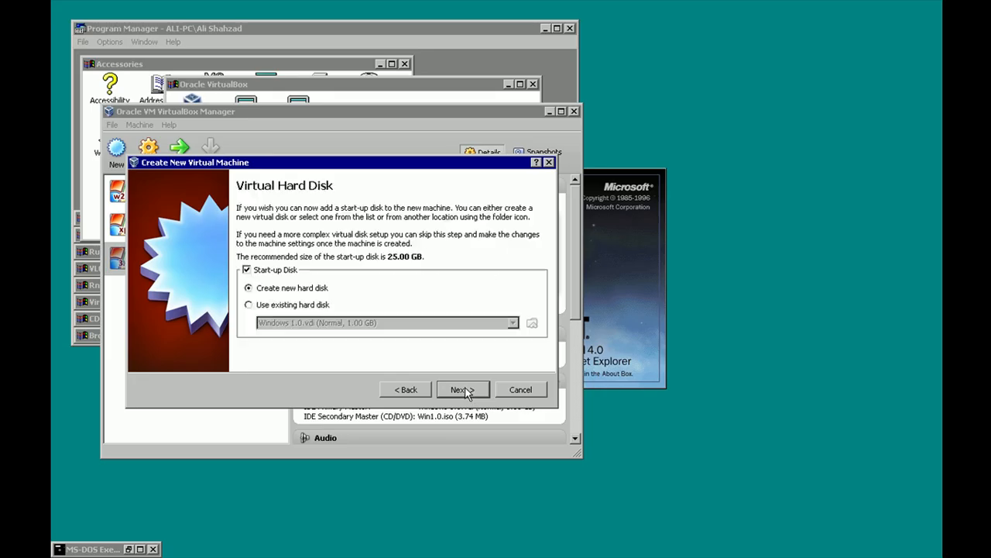
left_click(406, 390)
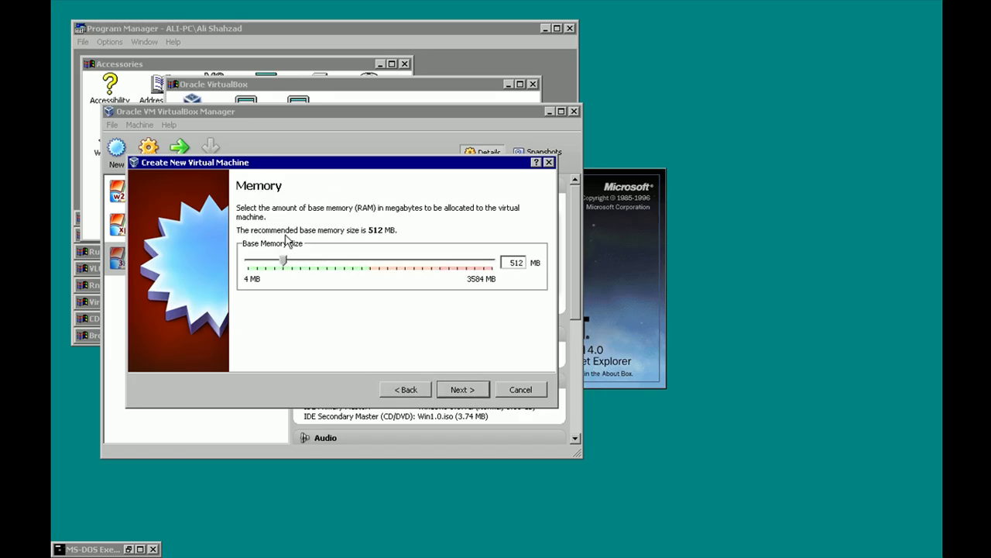
left_click_drag(287, 268, 321, 298)
left_click(461, 391)
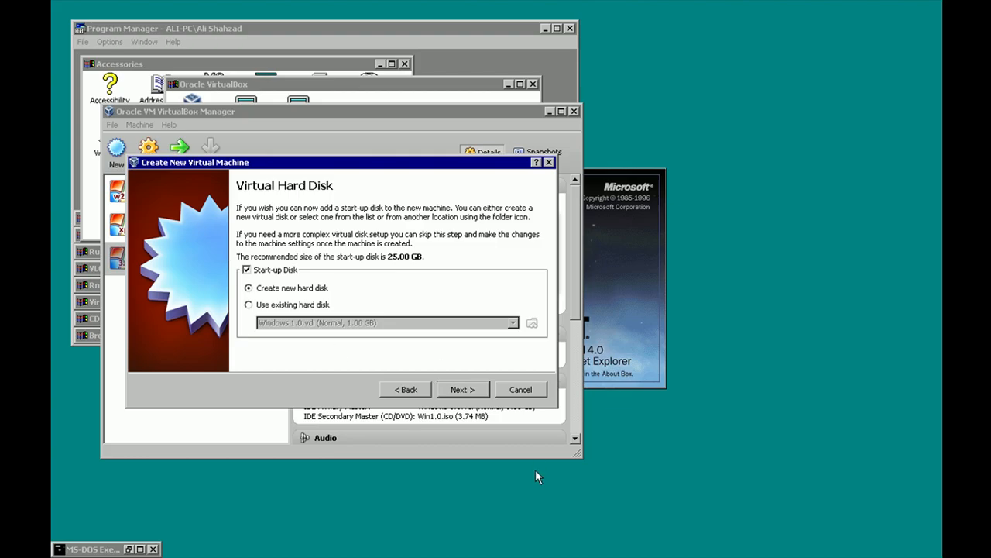
Create a new 25 GB dynamically allocated VDI start-up disk and finish creating the virtual machine
left_click(461, 390)
left_click(464, 400)
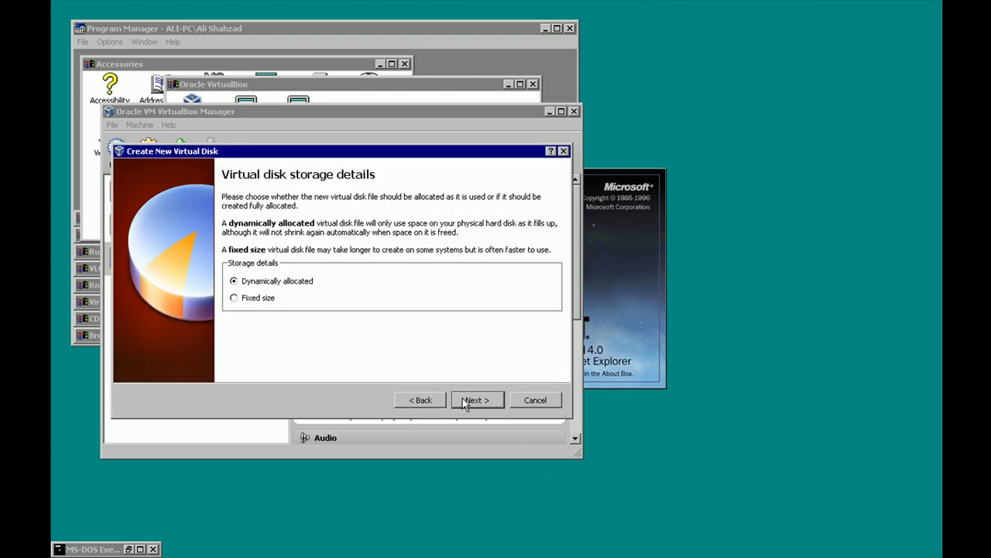
left_click(465, 401)
left_click(467, 401)
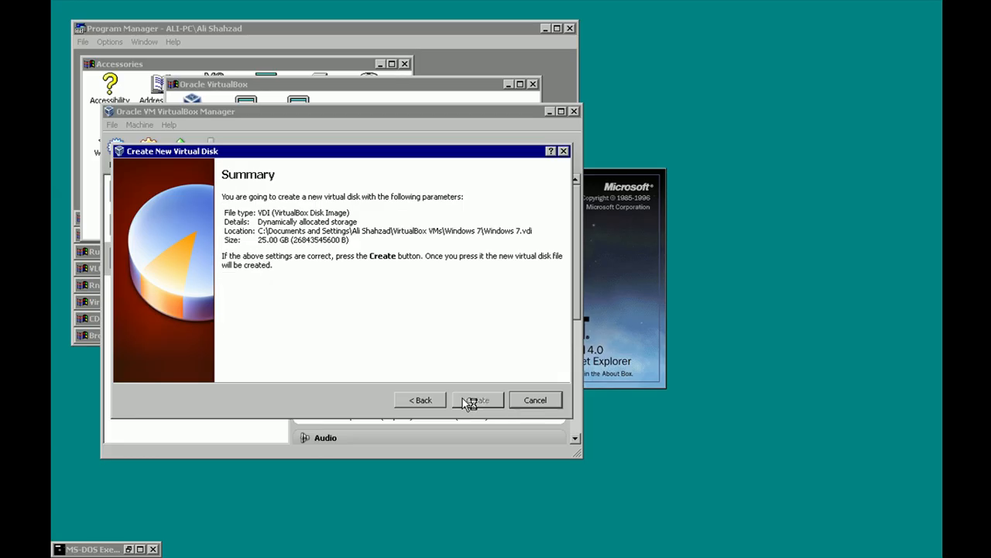
left_click(470, 402)
left_click(462, 391)
Start the Windows 7 virtual machine without its First Run Wizard, and power it off again
left_click(180, 159)
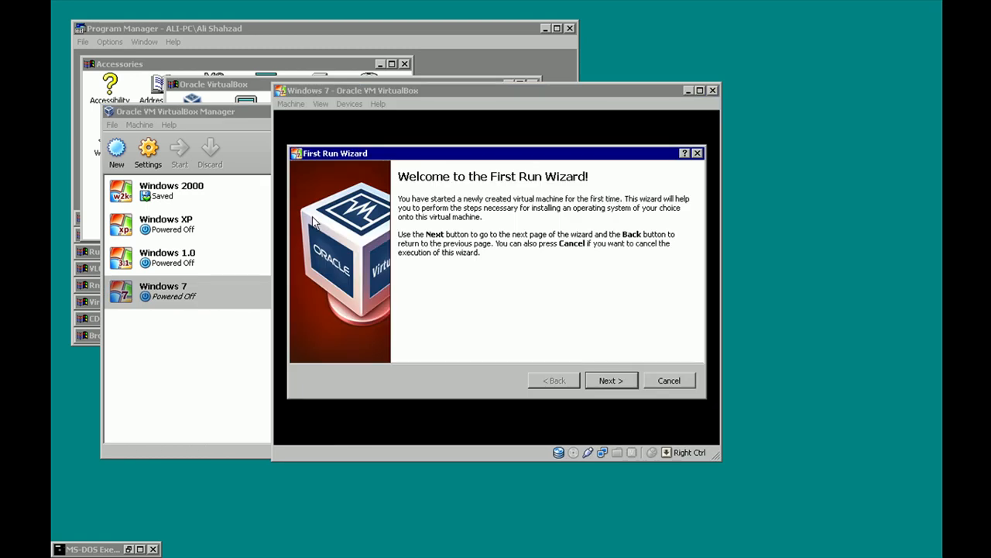
left_click(648, 381)
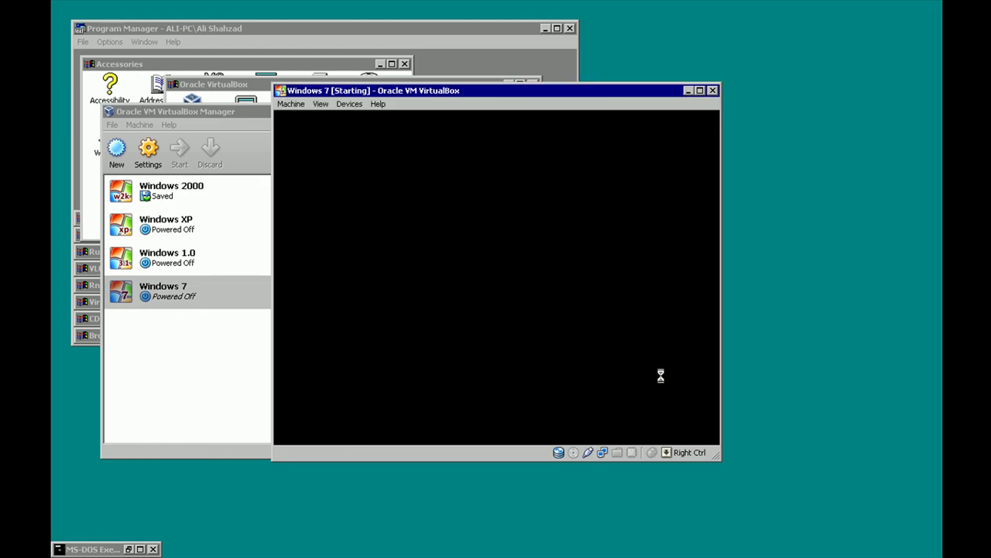
left_click(713, 91)
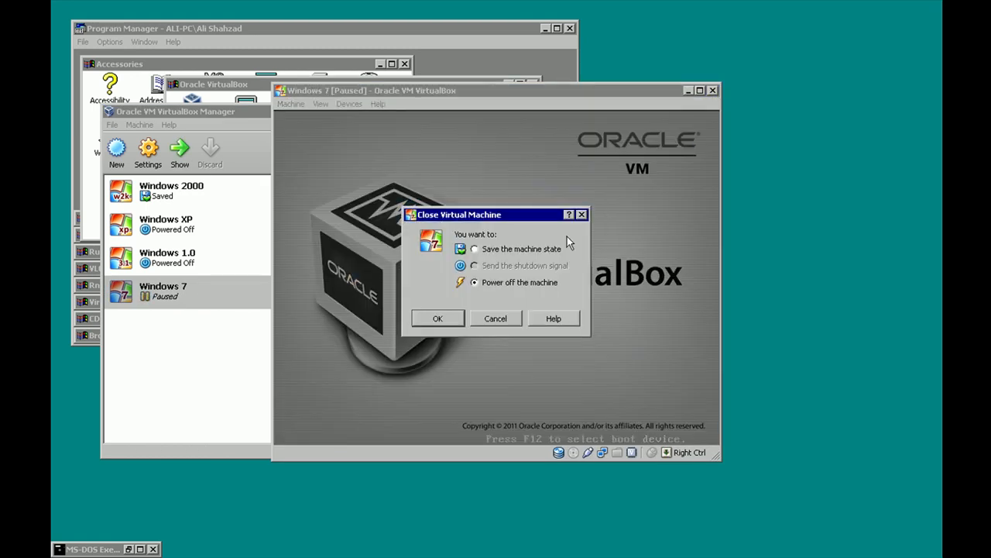
left_click(437, 319)
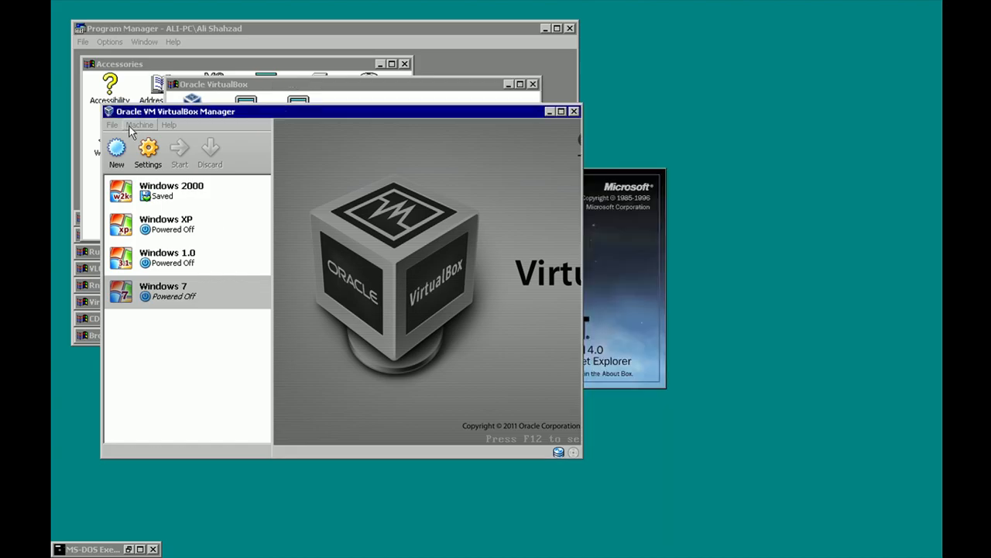
Set the Windows 7 machine's video memory to 128 MB and enable 3D acceleration
left_click(148, 151)
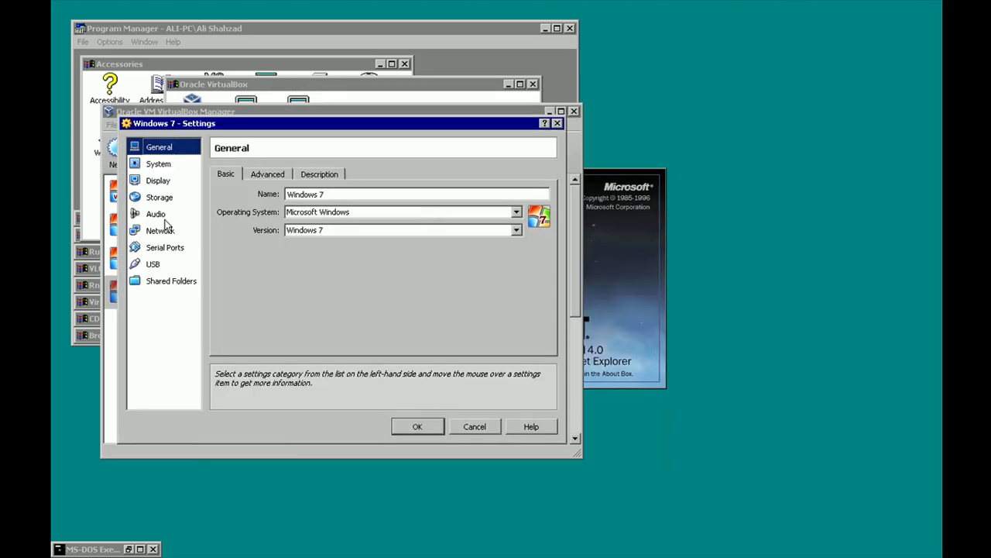
left_click(162, 182)
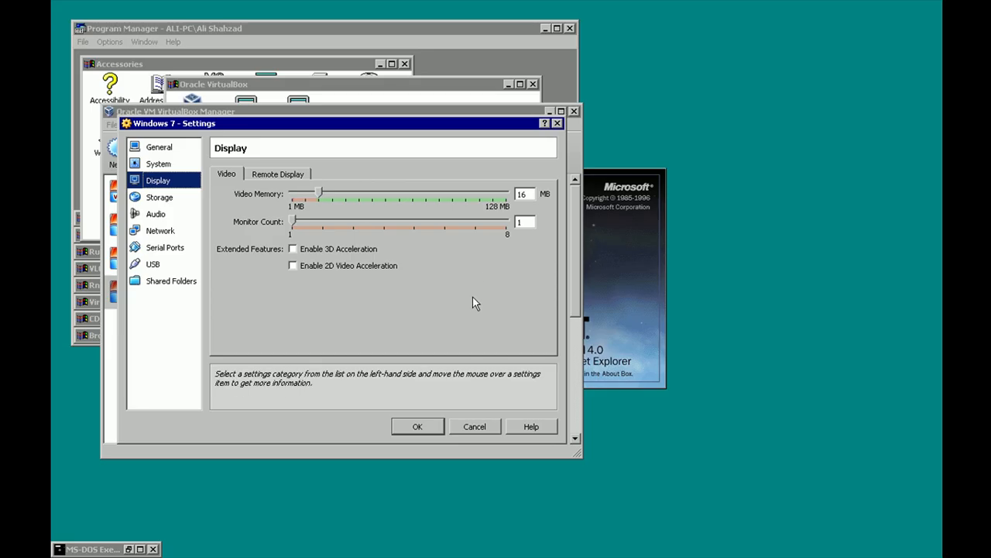
left_click_drag(321, 192, 508, 192)
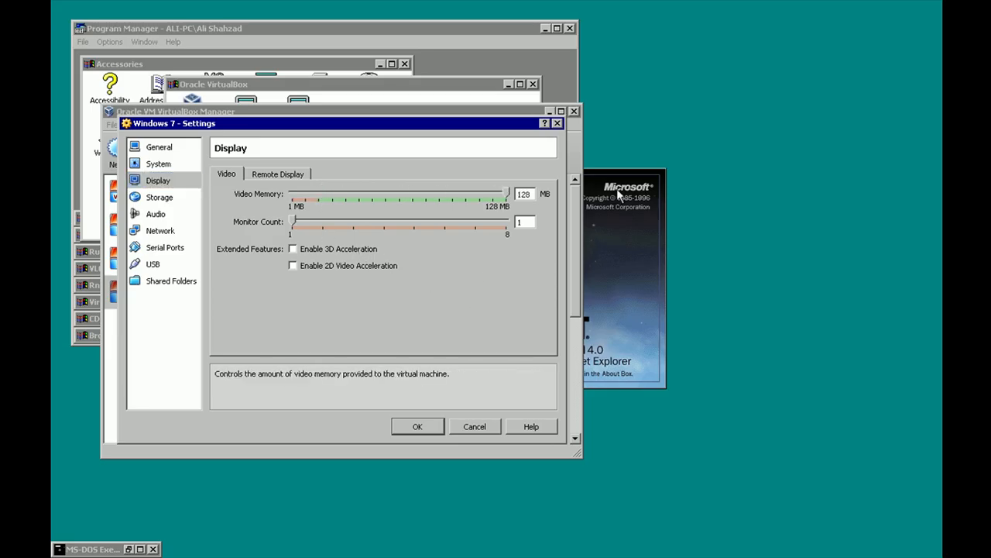
left_click(324, 250)
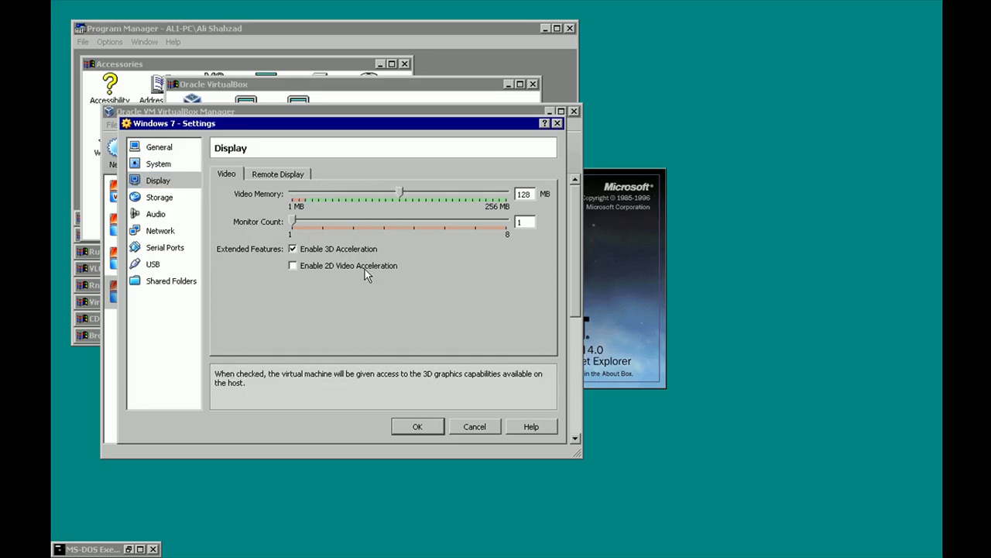
left_click(415, 428)
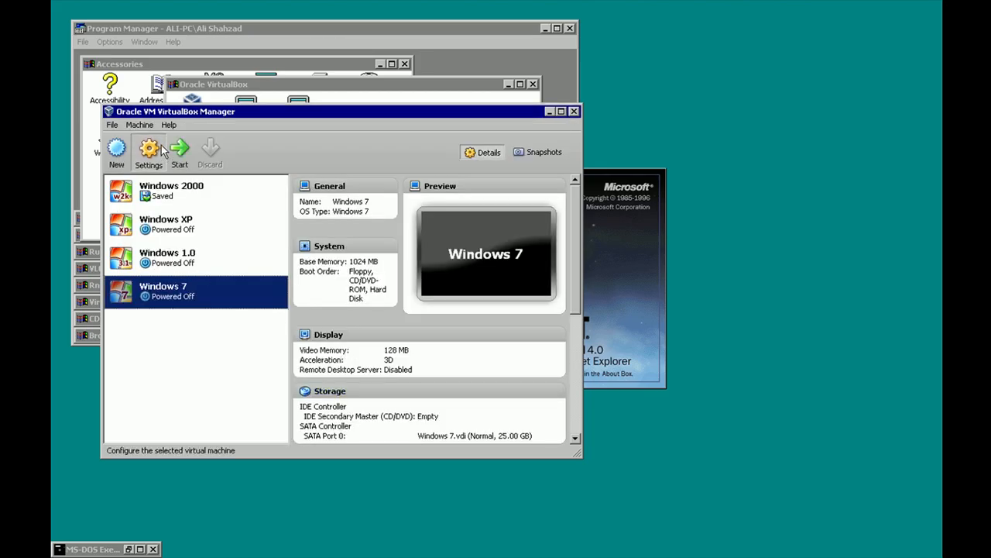
Check the Windows 7 machine's display settings again
left_click(161, 153)
left_click(172, 185)
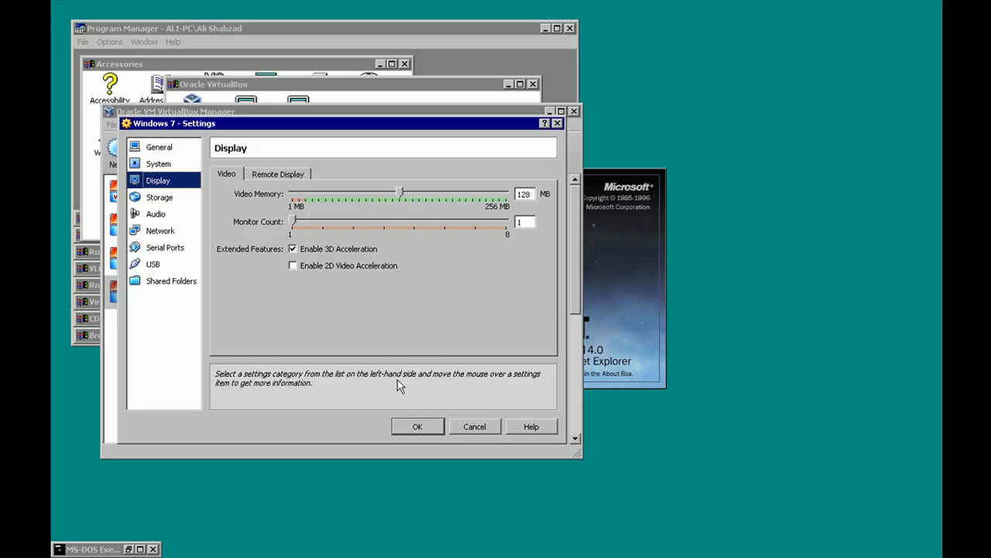
left_click(418, 427)
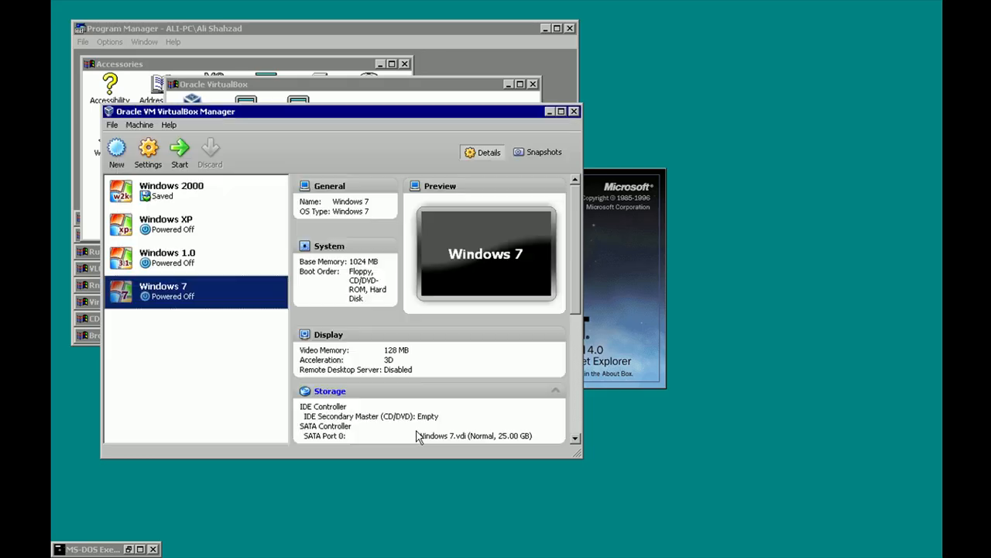
Start the Windows 7 machine and mount the "Windows 7 All-In-One Edition [x86-x64] Pre-Activated by Orbit30" image in its virtual CD/DVD drive
left_click(194, 170)
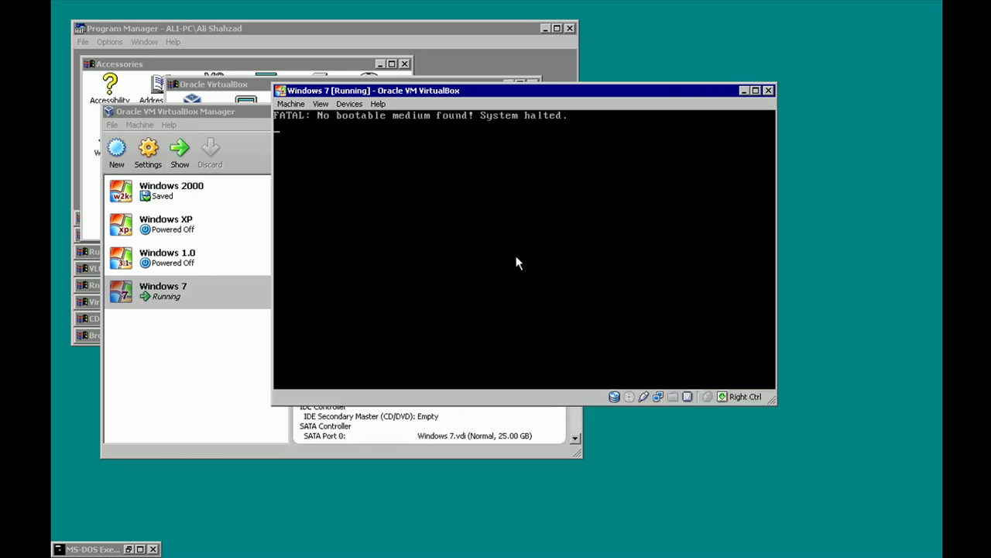
left_click(348, 104)
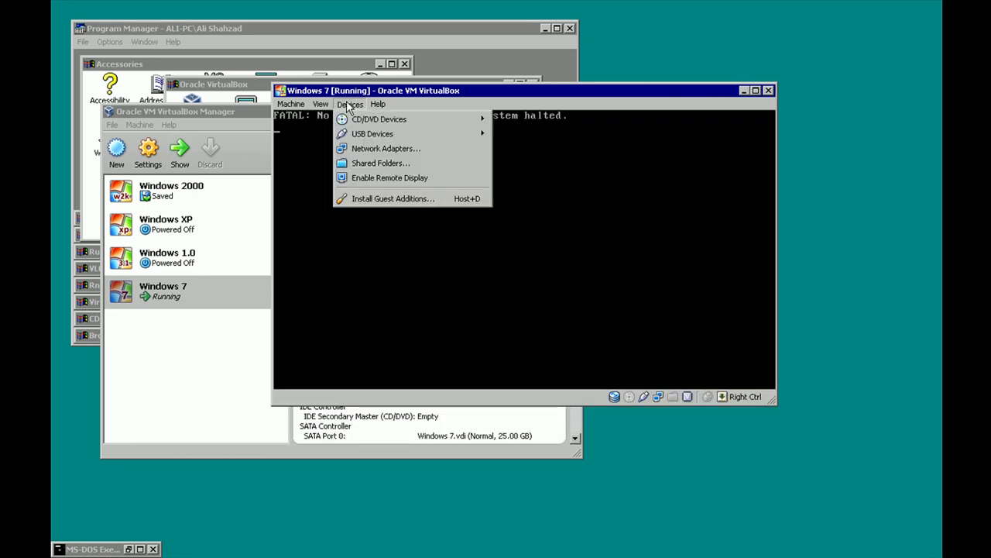
mouse_move(372, 119)
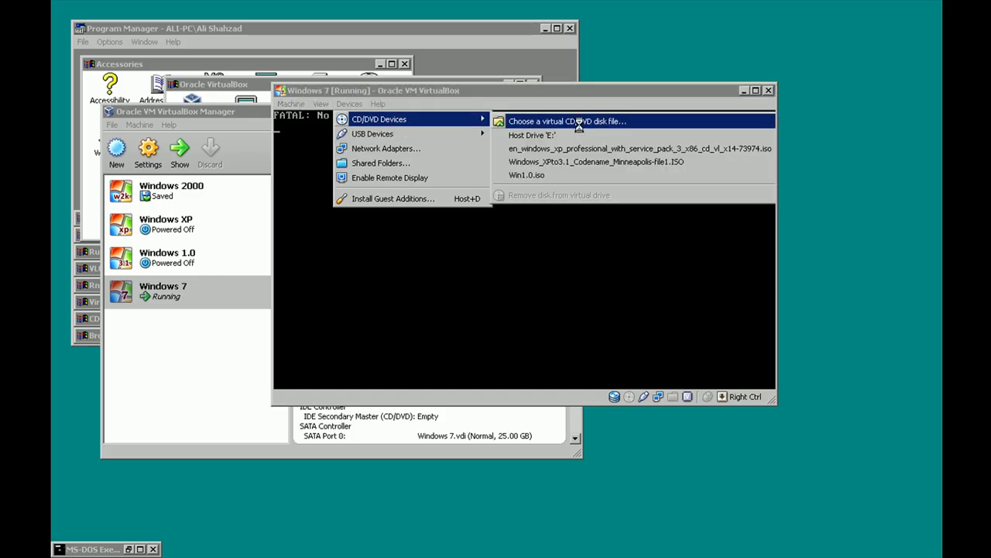
left_click(580, 121)
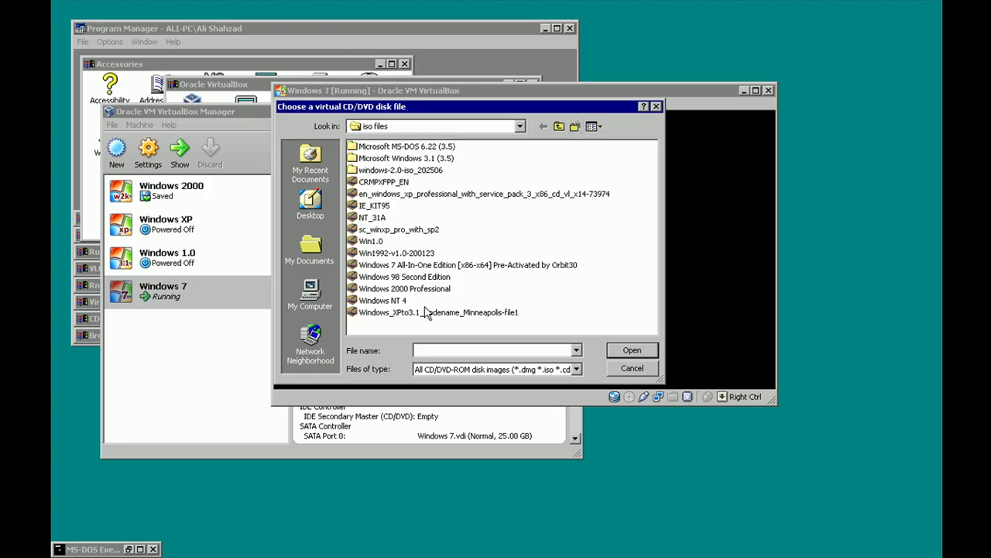
double_click(430, 265)
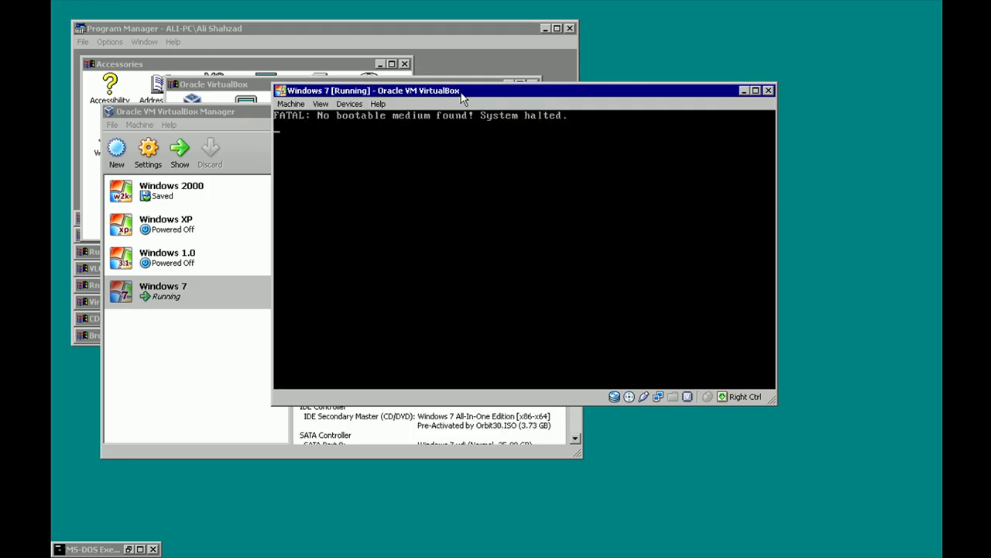
Reset the running Windows 7 machine to boot from the mounted disc, and maximize its window
left_click_drag(462, 97, 348, 105)
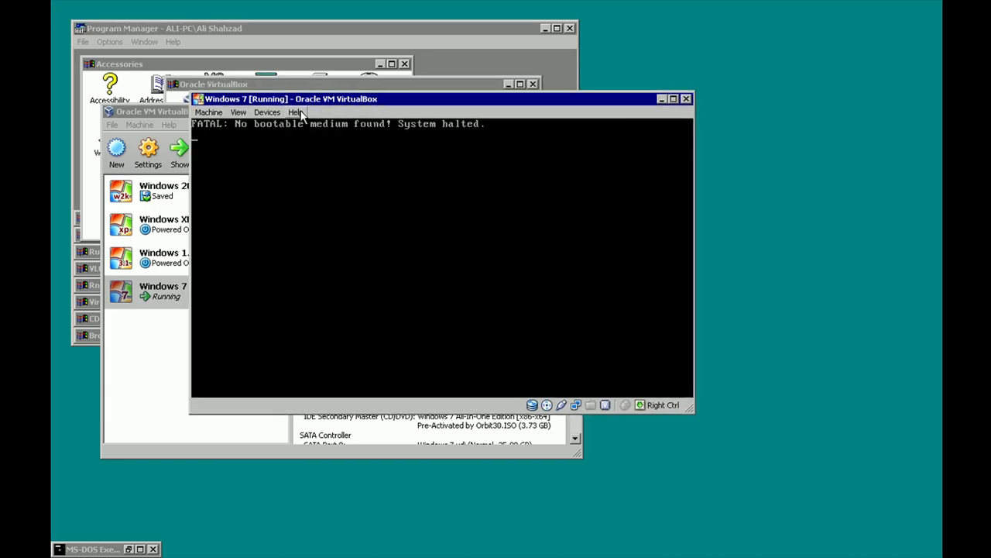
left_click(208, 112)
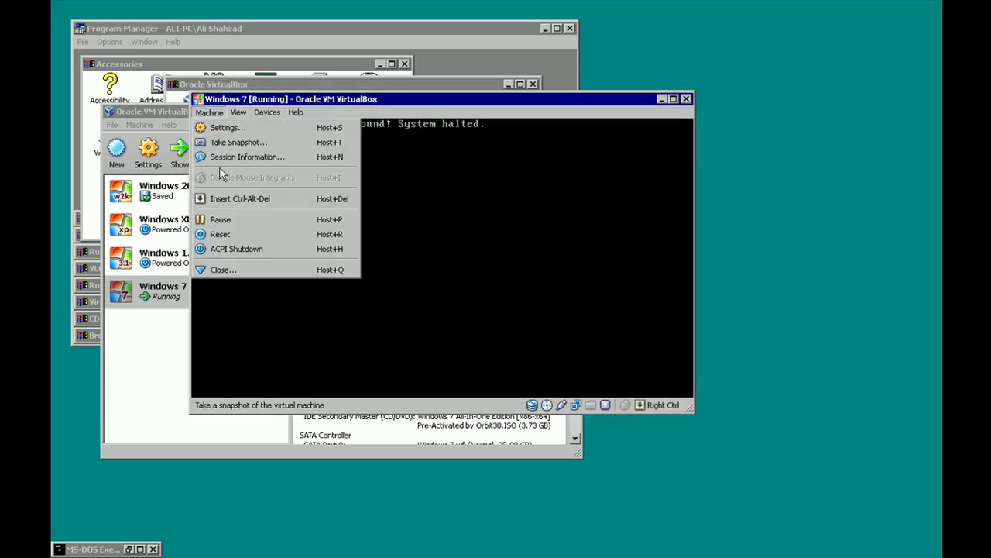
left_click(232, 233)
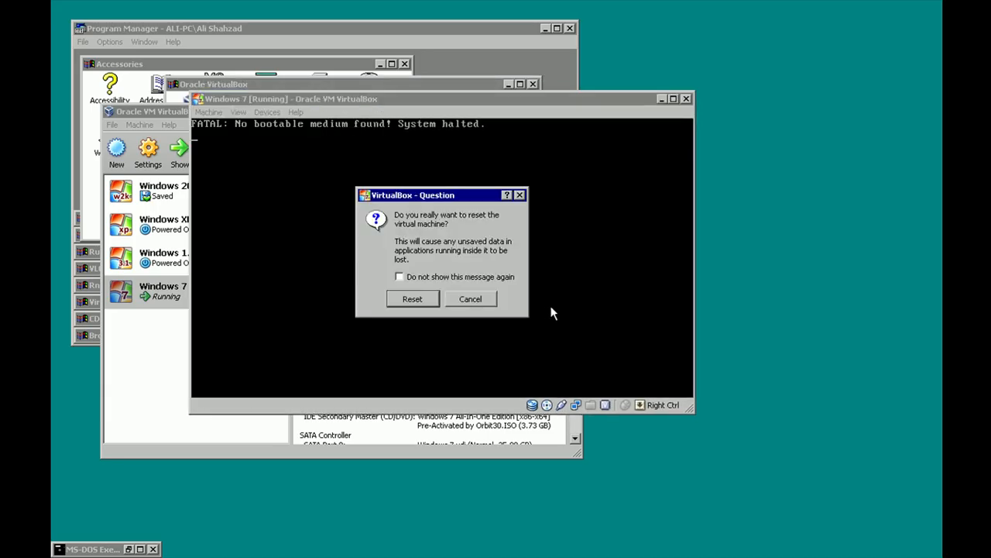
left_click(413, 299)
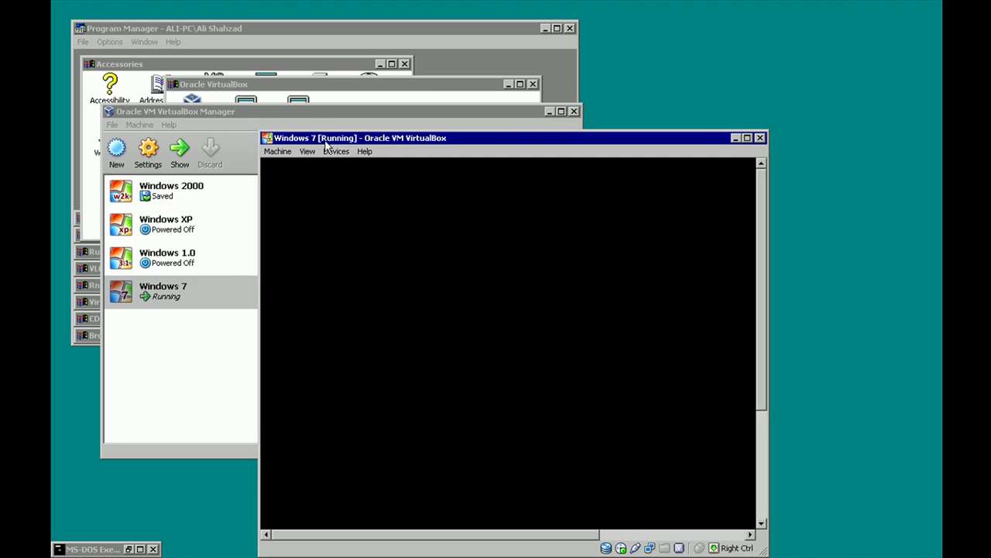
left_click_drag(325, 142, 280, 91)
double_click(281, 85)
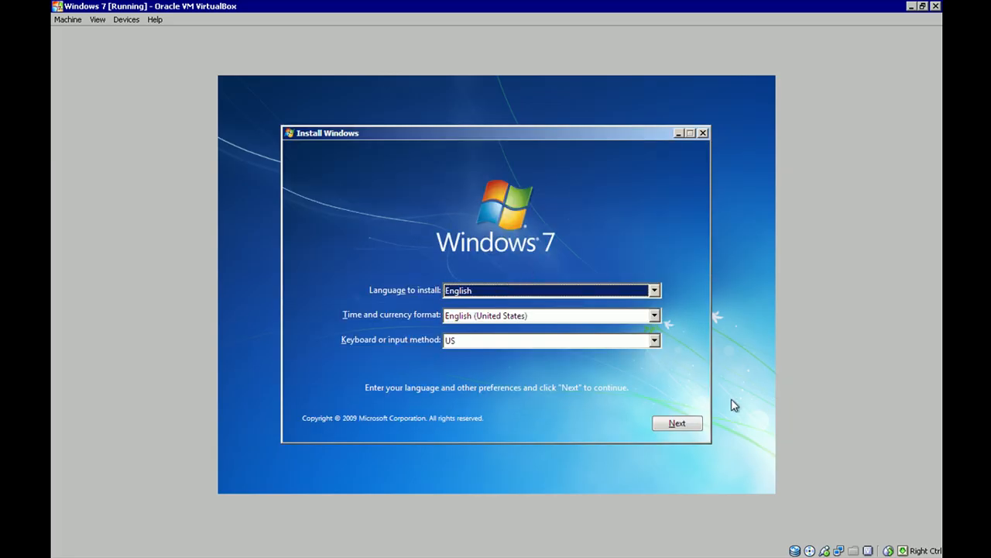
Start the Windows installation with the default language settings and select the x86 edition of Windows 7 Professional
left_click(679, 426)
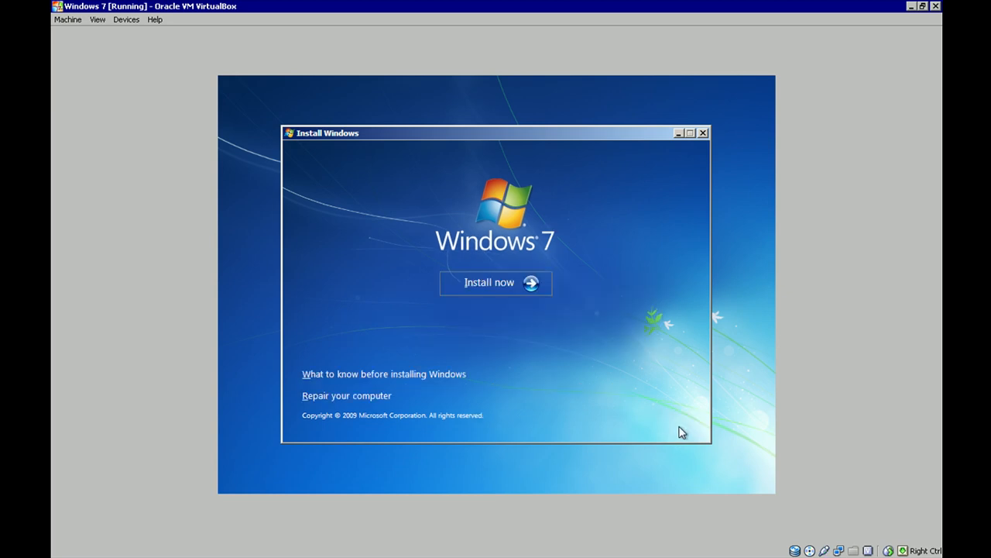
left_click(501, 282)
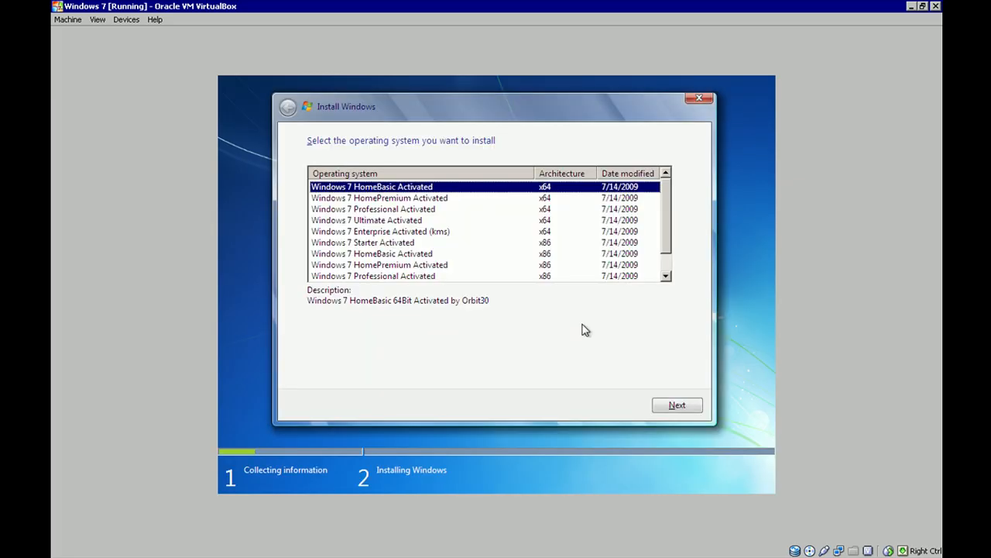
left_click(393, 279)
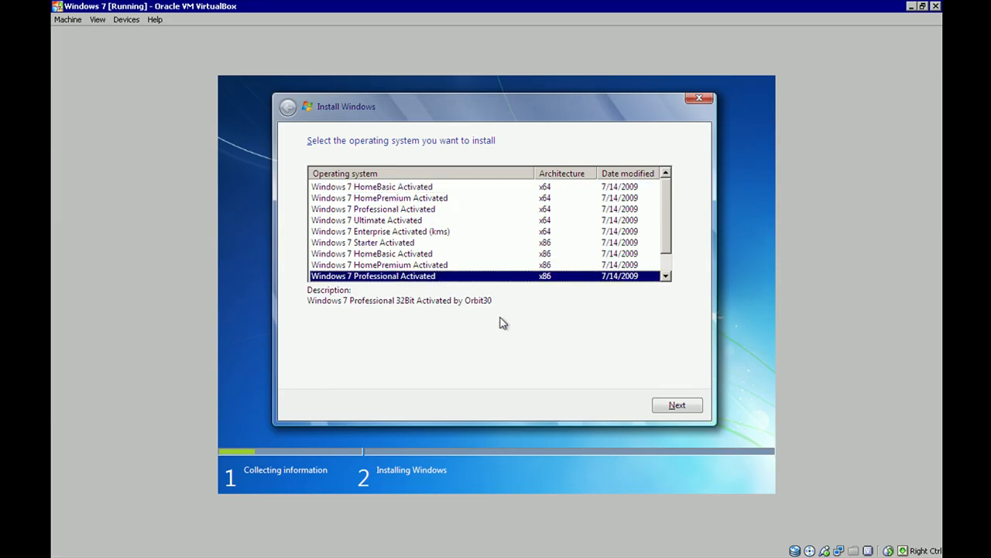
left_click(675, 403)
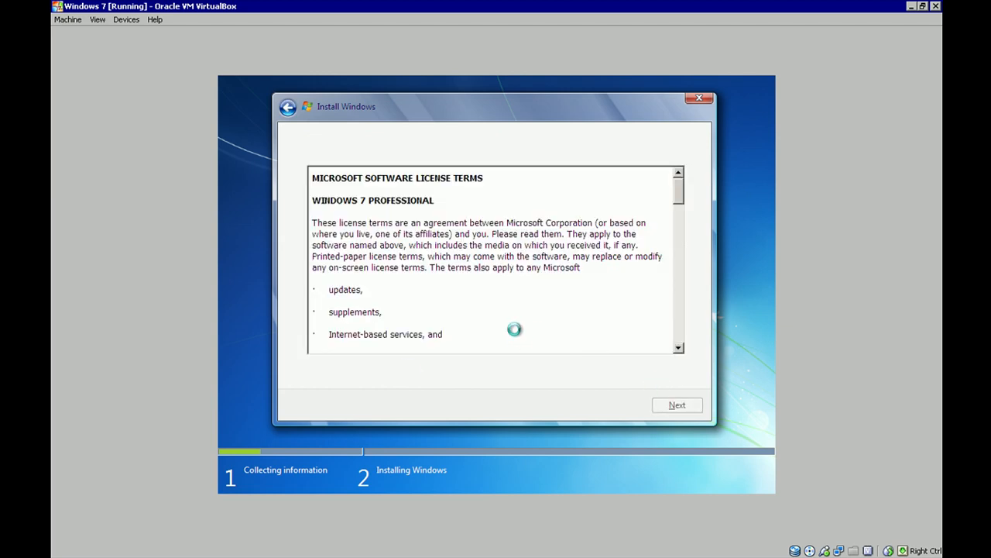
Accept the license terms and start a custom installation on the unallocated space of Disk 0
left_click(409, 374)
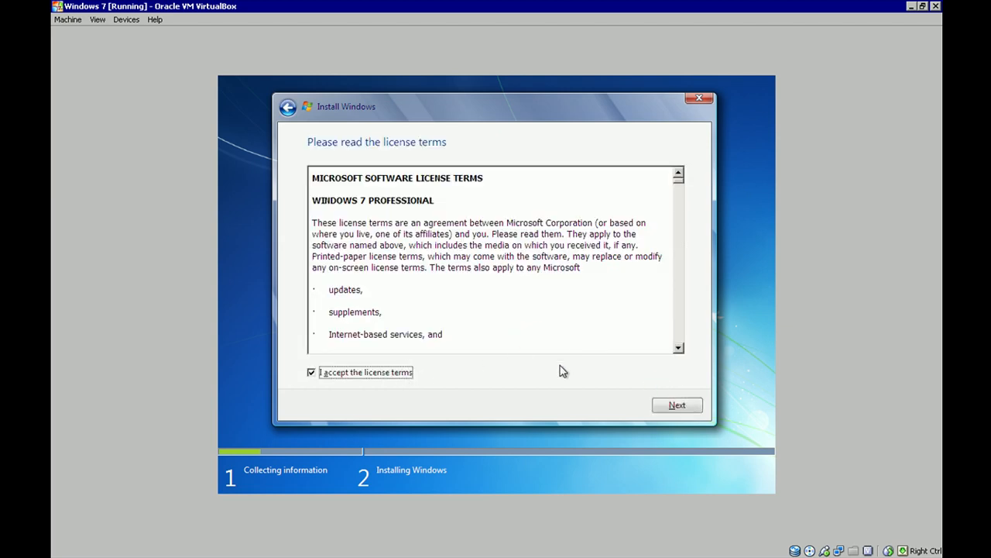
left_click(701, 410)
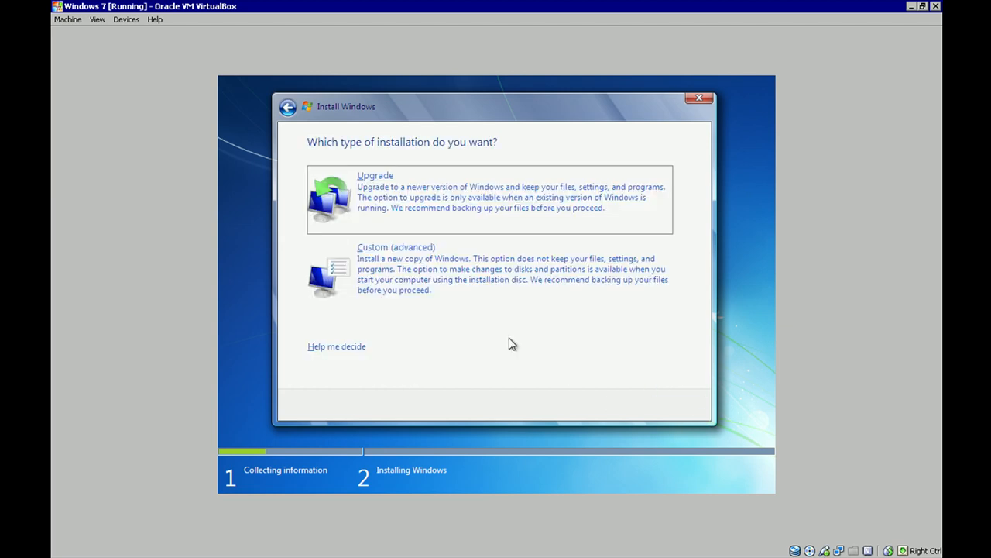
left_click(445, 299)
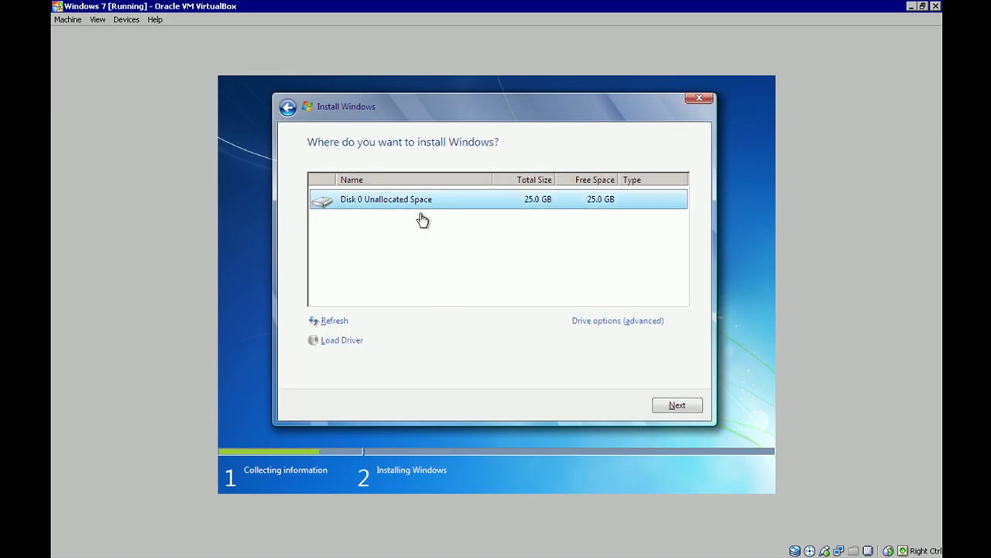
left_click(698, 410)
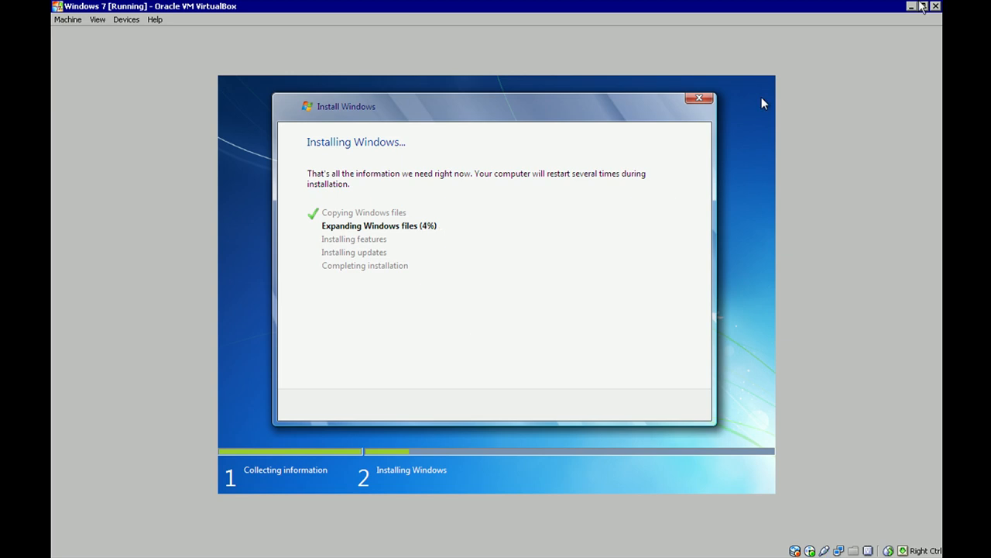
Minimize the virtual machine and open Camtasia recorder from the TechSmith Camtasia group in Program Manager
left_click(911, 6)
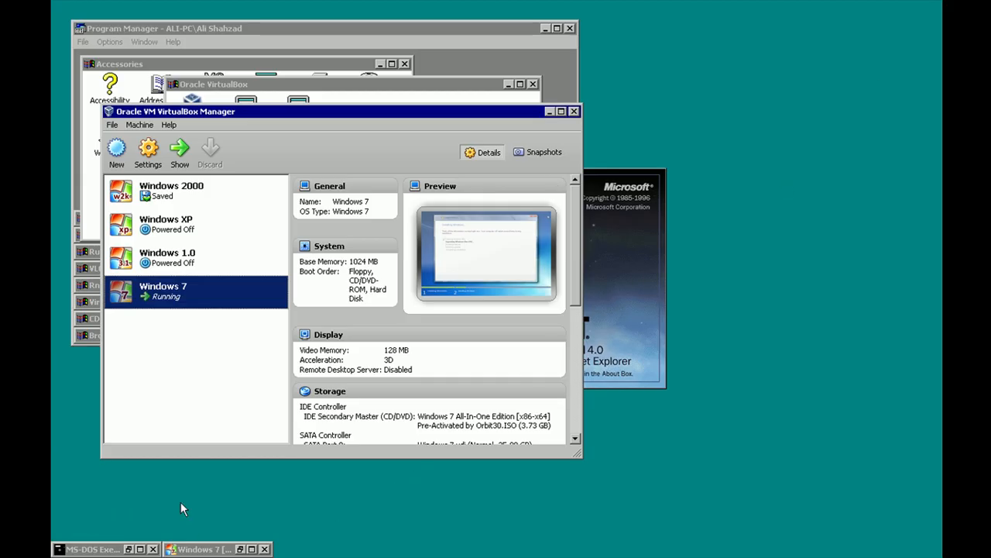
left_click(403, 29)
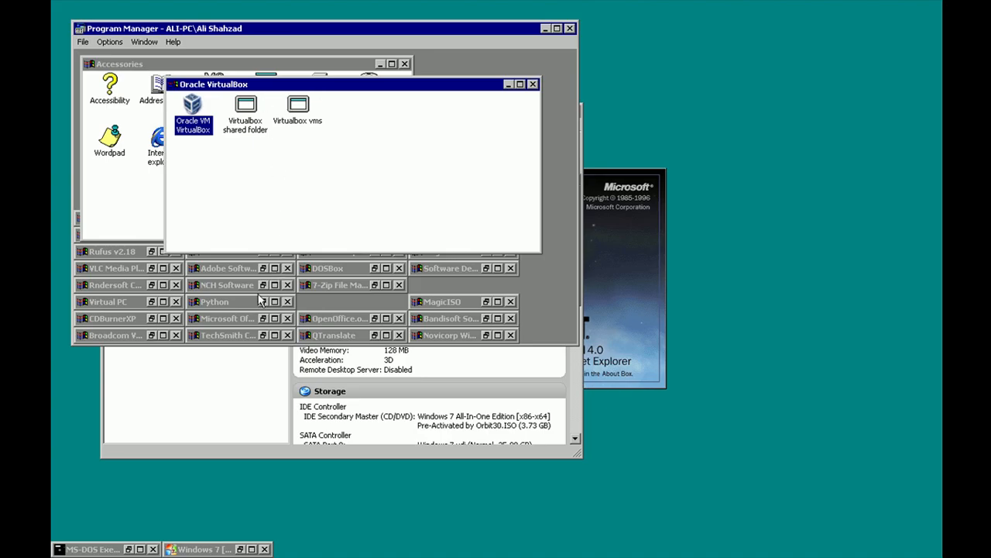
double_click(243, 338)
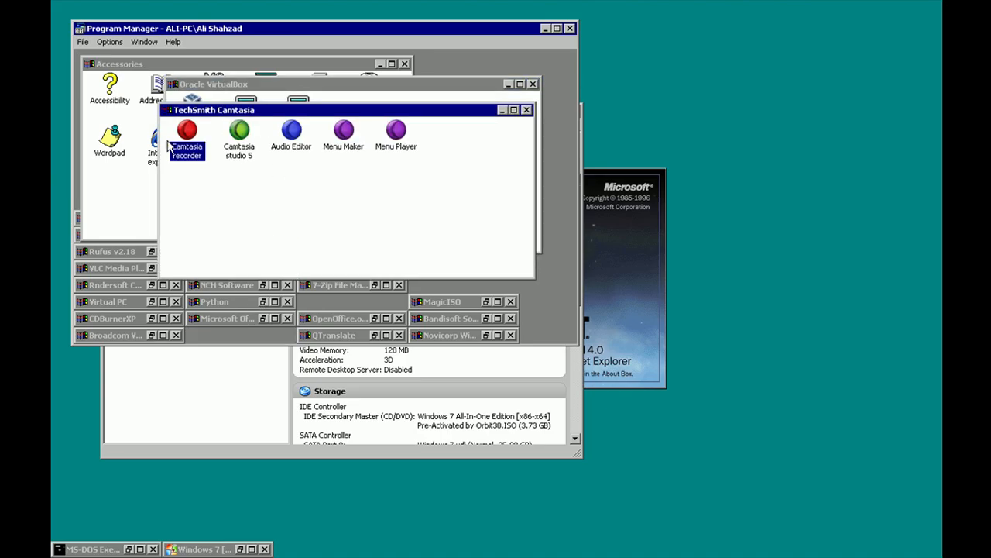
double_click(190, 153)
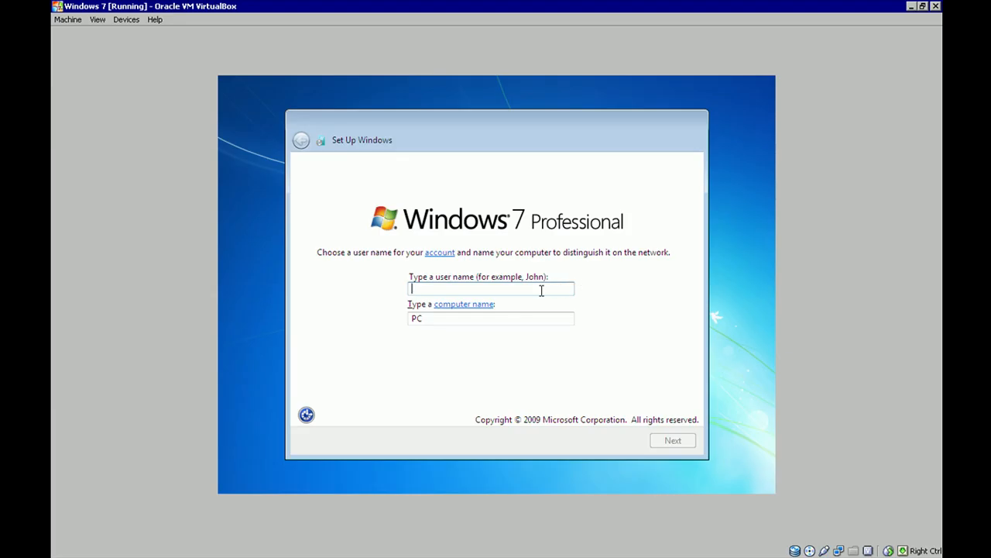
Set the Windows user name to "caramel" and choose the recommended settings for protecting the computer
type("caramel")
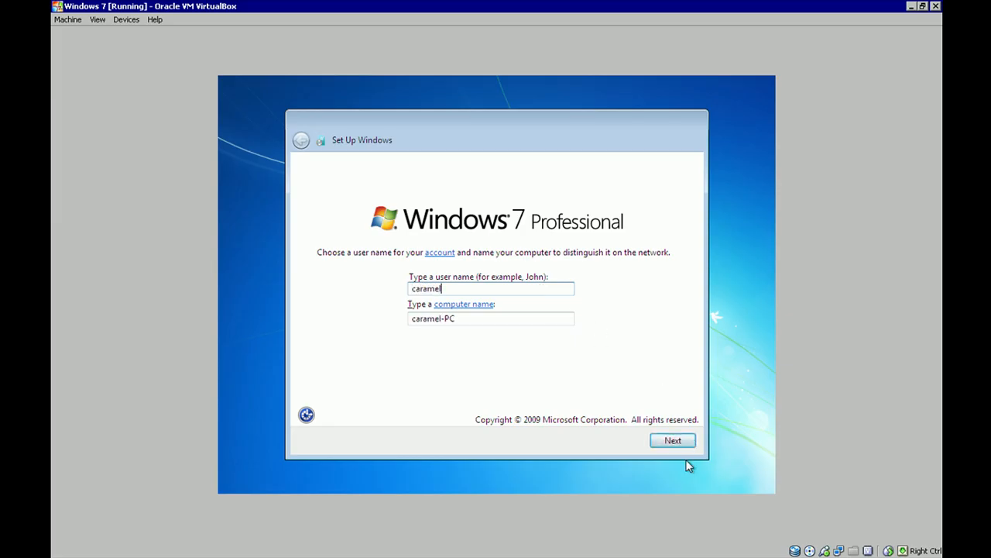
left_click(672, 441)
left_click(670, 443)
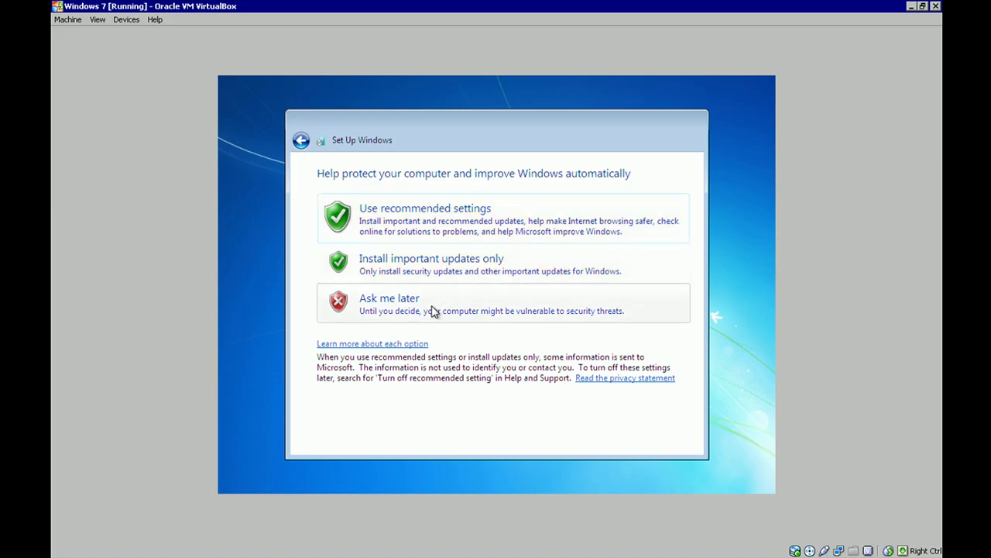
left_click(458, 215)
Set the time zone to "(UTC) Dublin, Edinburgh, Lisbon, London" and accept the date and time settings
left_click(458, 218)
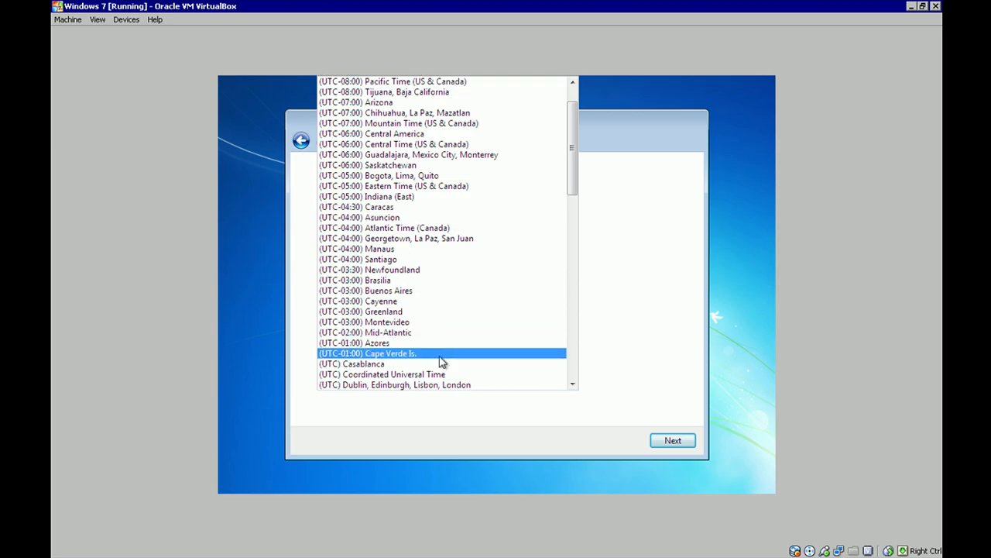
scroll(434, 391, "down", 5)
left_click(436, 393)
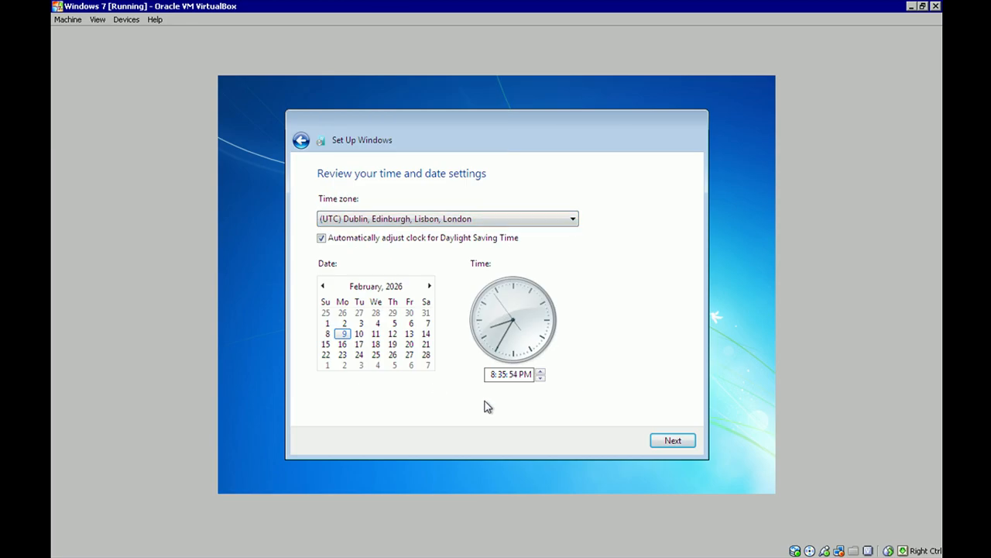
left_click(660, 440)
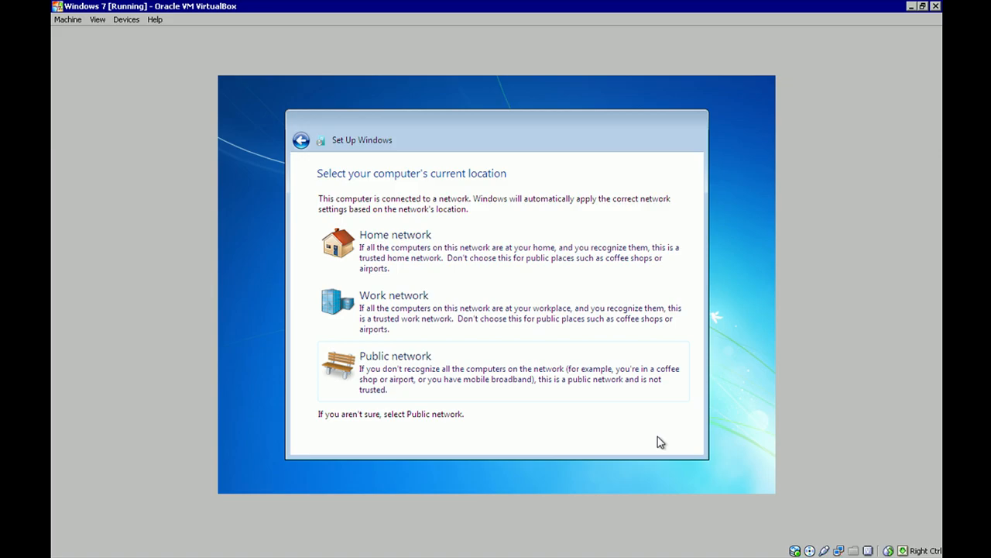
Set the computer's location to Home network and apply the ABIT logo as the OEM information
left_click(471, 249)
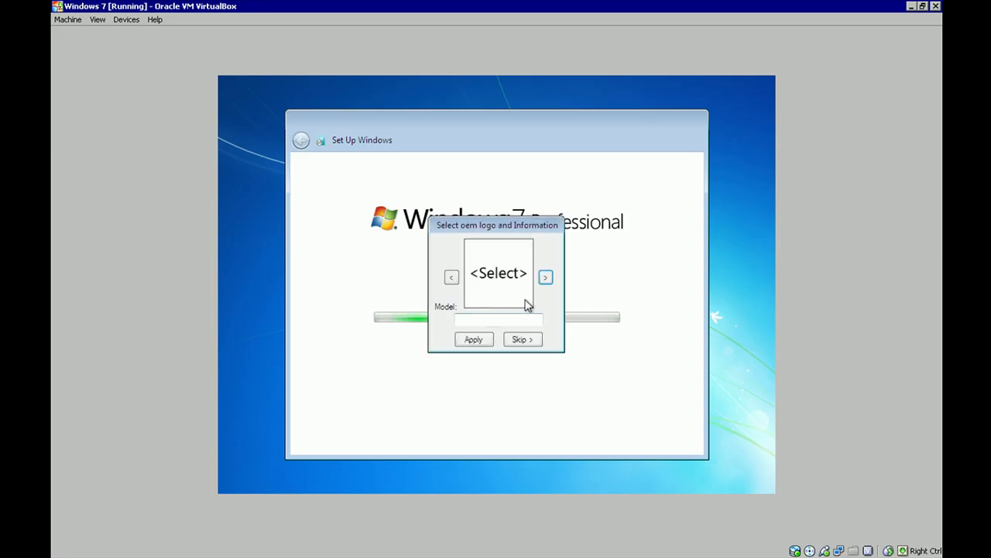
left_click(546, 280)
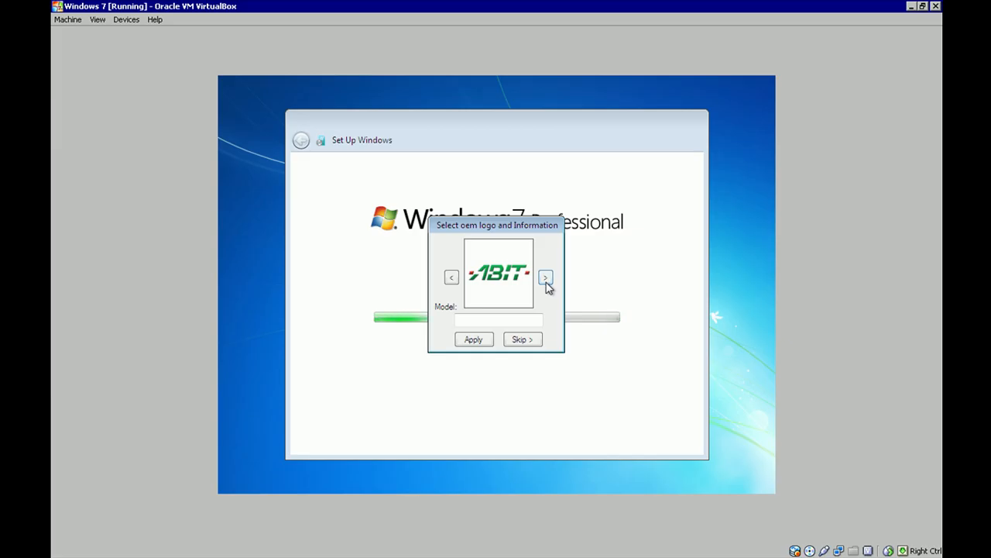
left_click(472, 339)
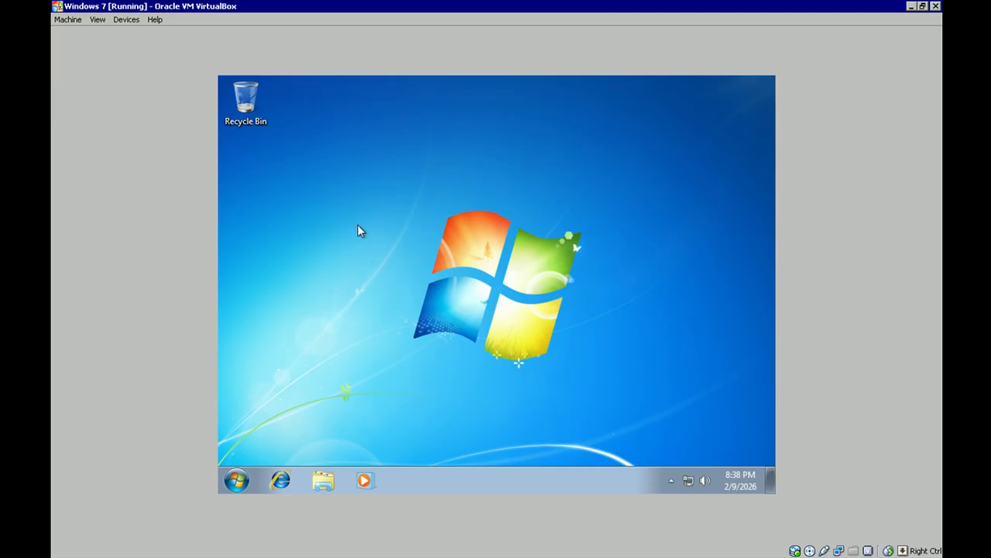
Refresh the newly installed Windows 7 desktop twice
left_click_drag(354, 212, 418, 300)
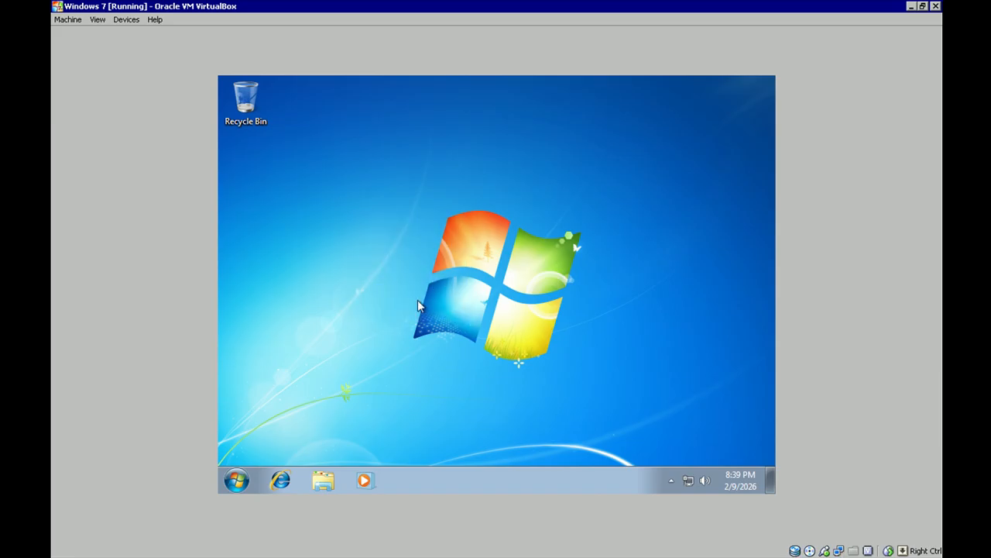
right_click(318, 162)
left_click(367, 203)
right_click(625, 175)
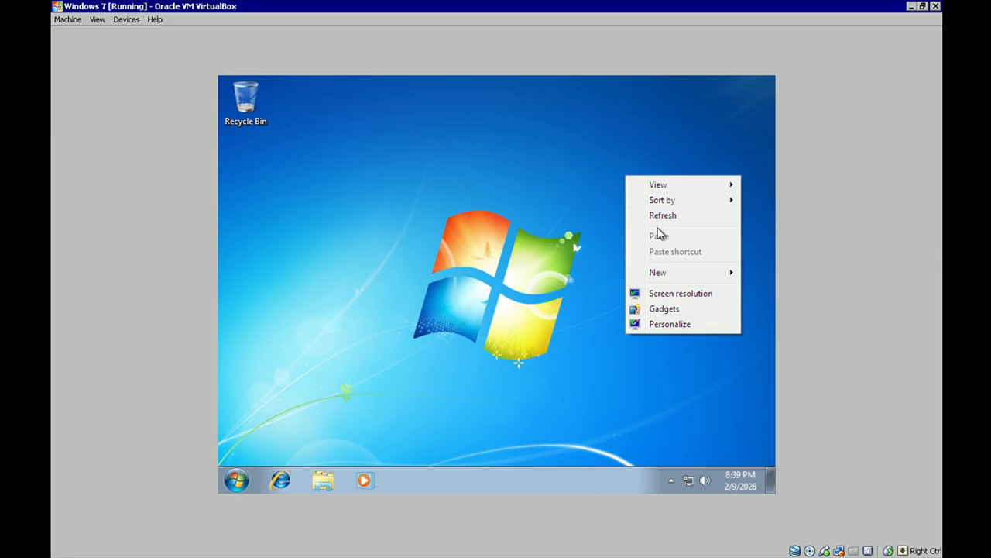
left_click(659, 217)
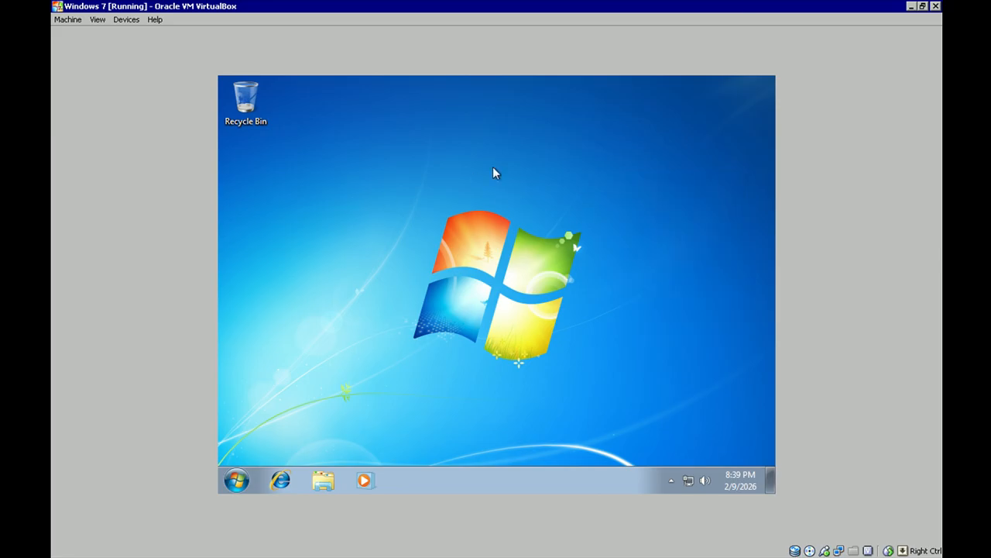
Minimize the virtual machine, bring up Camtasia recorder from Program Manager, and stop the running recording
left_click(912, 6)
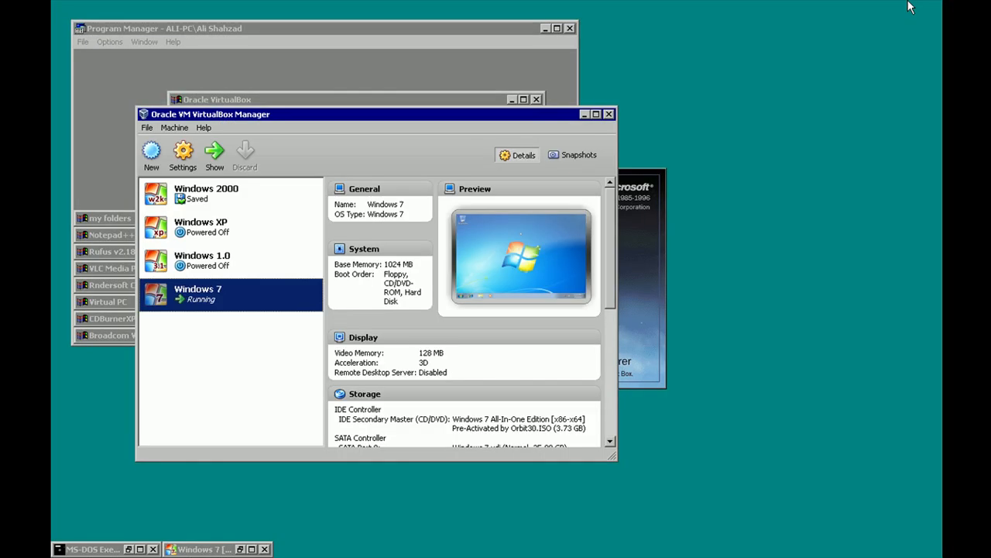
left_click(447, 72)
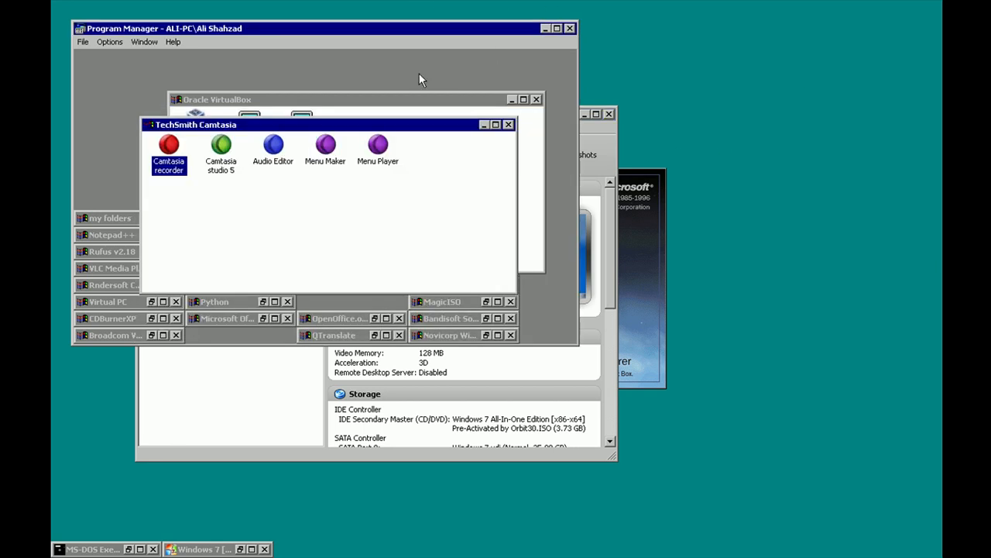
double_click(176, 170)
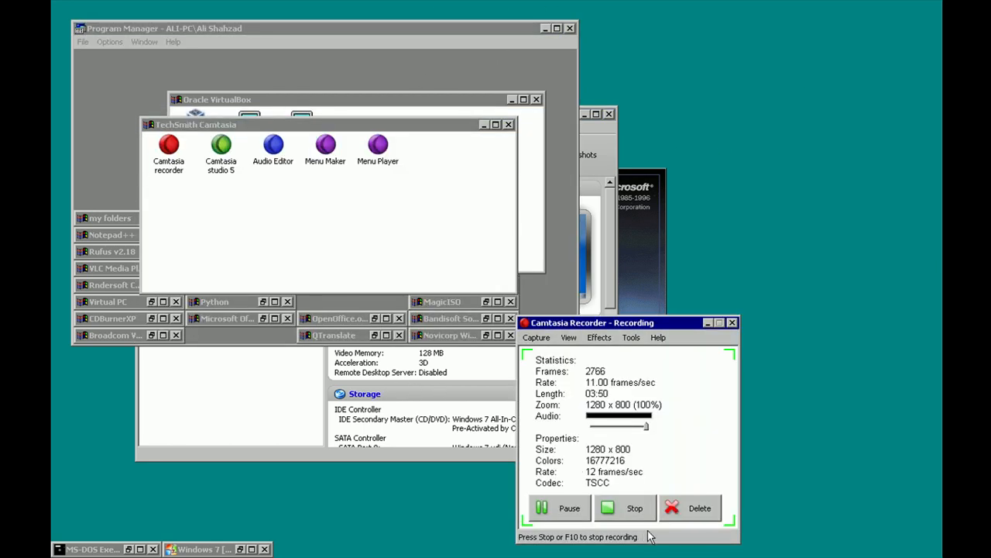
left_click(608, 508)
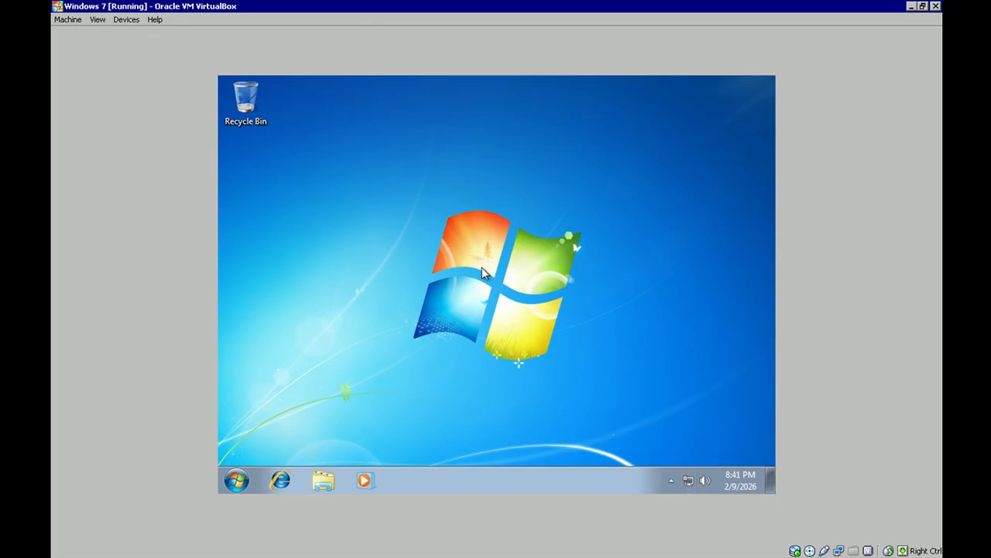
Insert the VirtualBox Guest Additions disc into the running Windows 7 machine
right_click(363, 108)
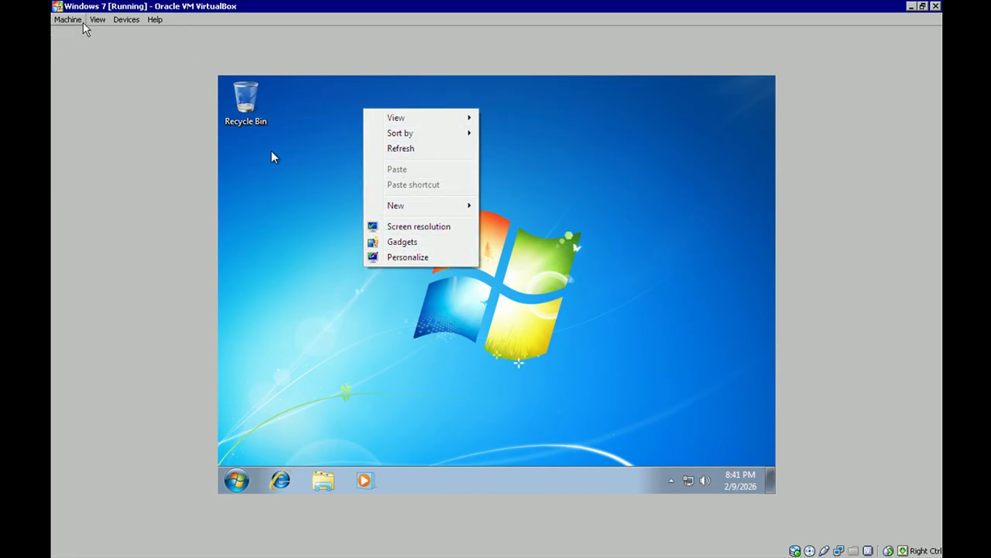
left_click(127, 20)
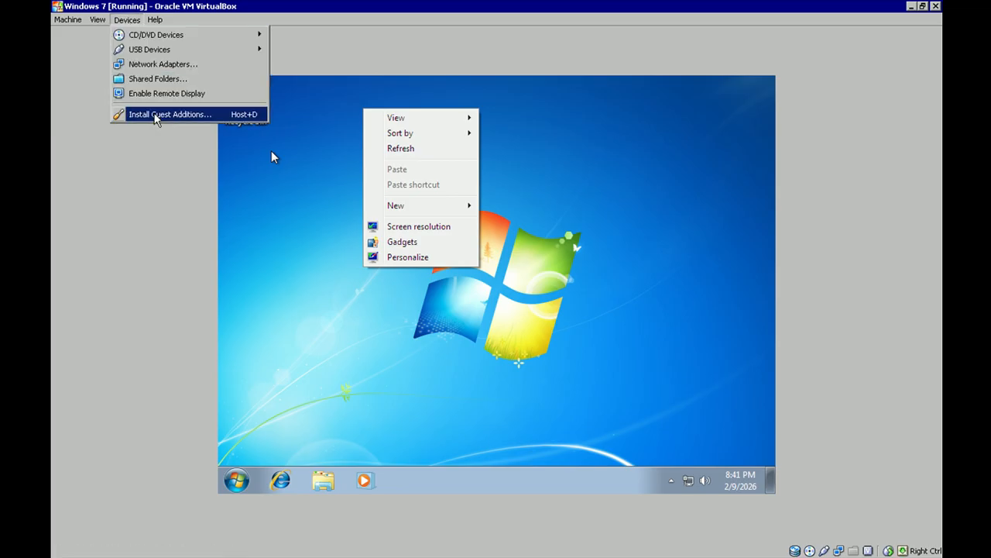
left_click(155, 115)
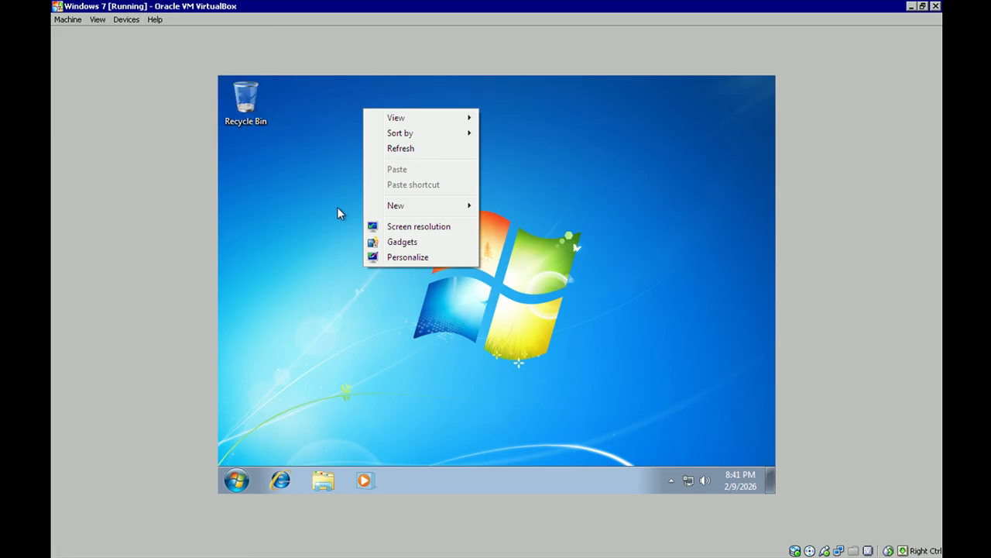
Run the VirtualBox Guest Additions installer from CD drive D: in Computer, allow it to make changes, and close the Computer window
left_click(236, 480)
left_click(237, 480)
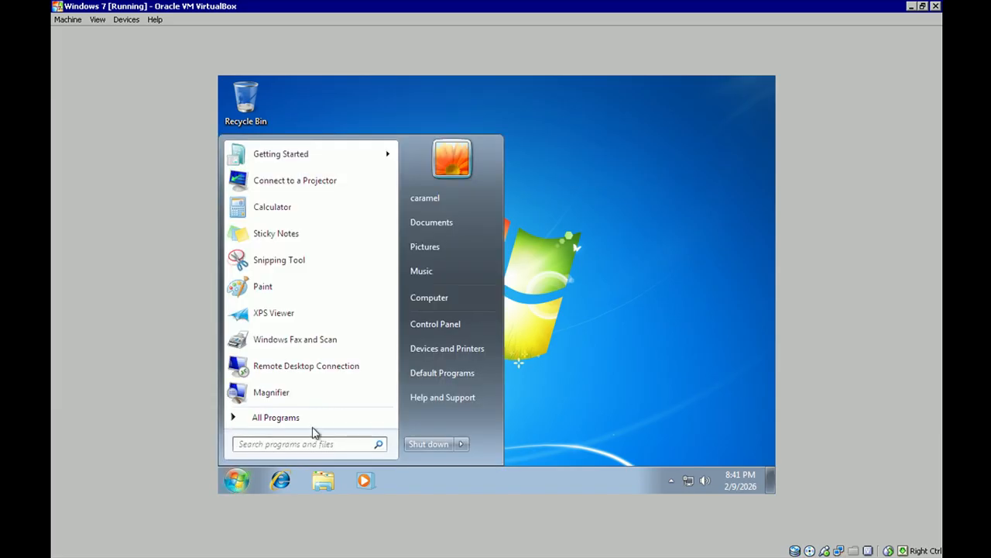
left_click(461, 304)
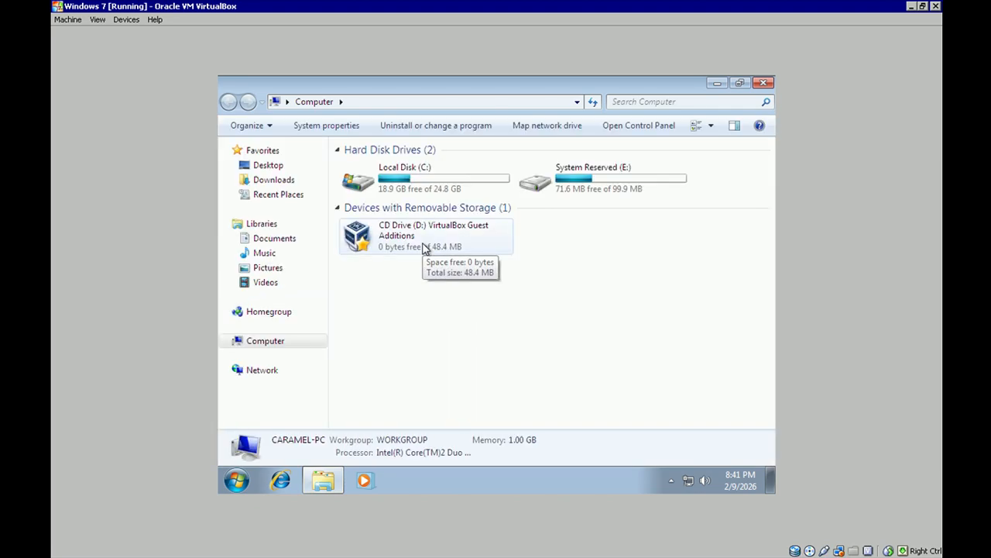
double_click(424, 246)
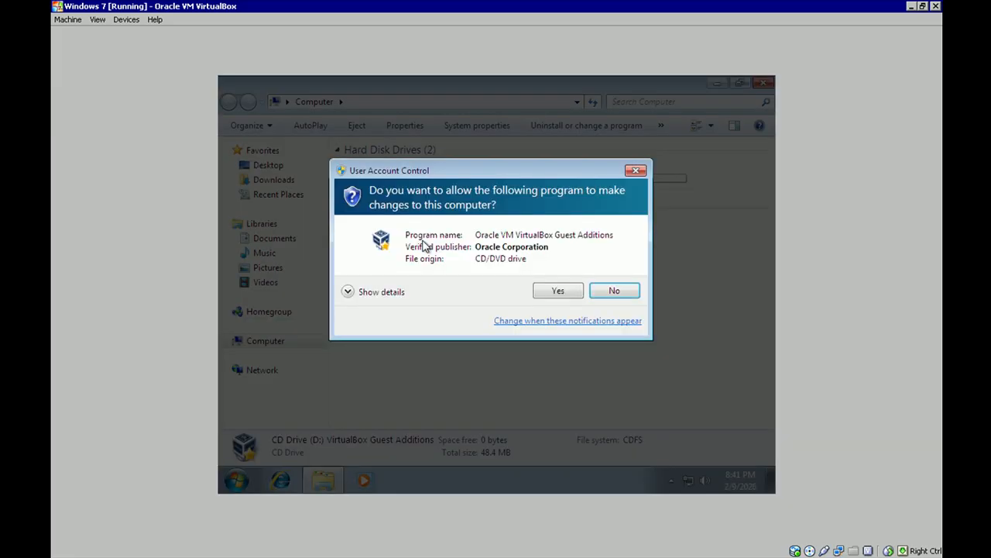
left_click(557, 291)
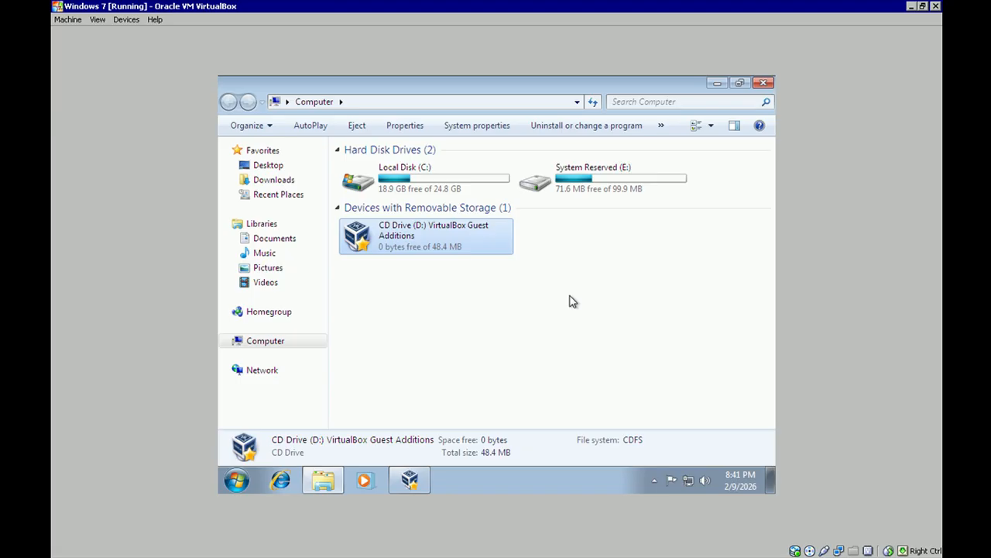
left_click(766, 85)
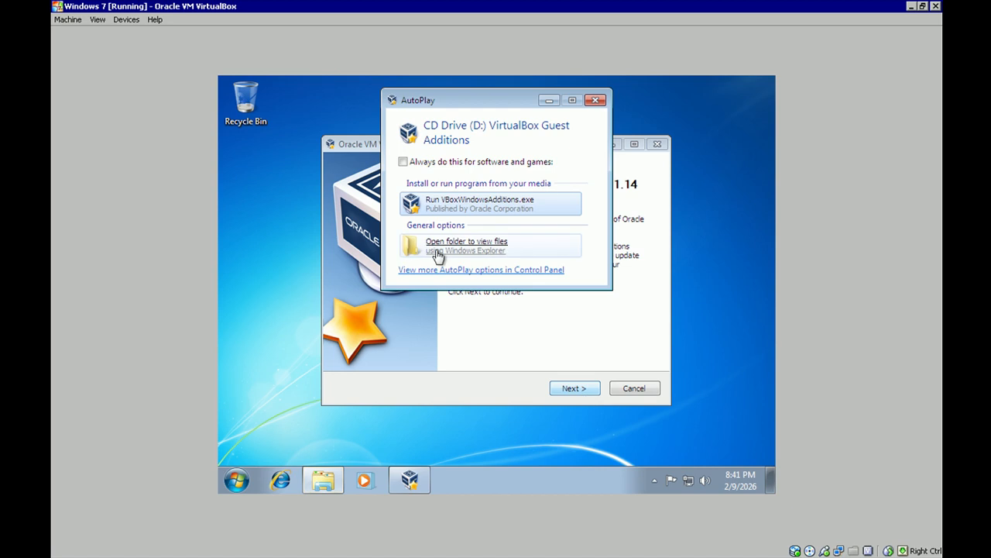
Close AutoPlay, keep the default Guest Additions install folder, and add experimental Direct3D Support, declining basic Direct3D support in favour of WDDM
left_click(595, 101)
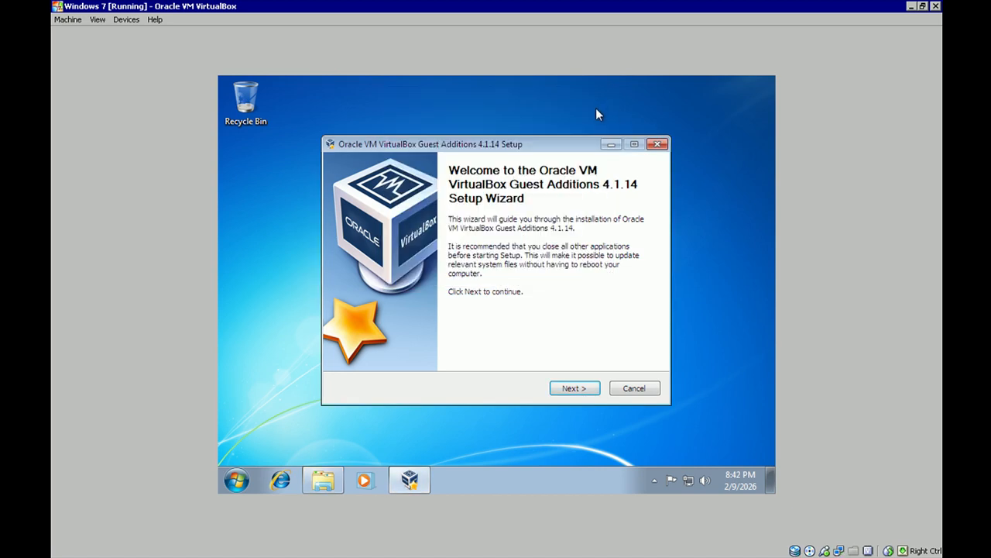
left_click(586, 391)
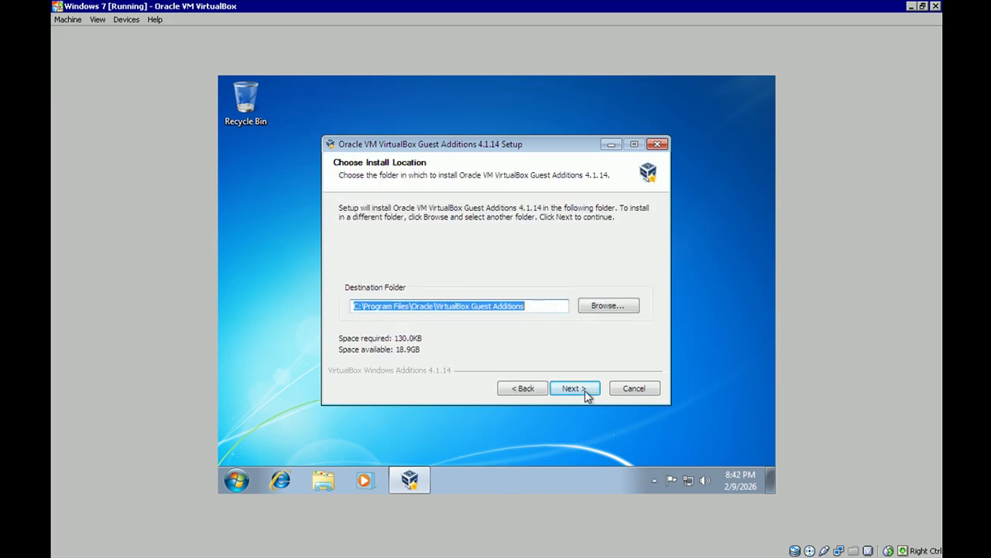
left_click(586, 394)
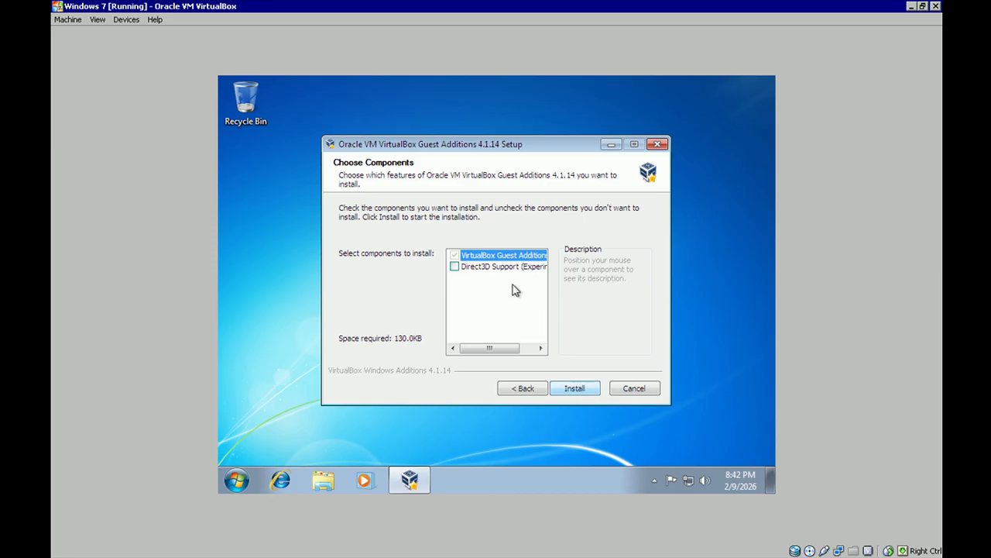
left_click(489, 270)
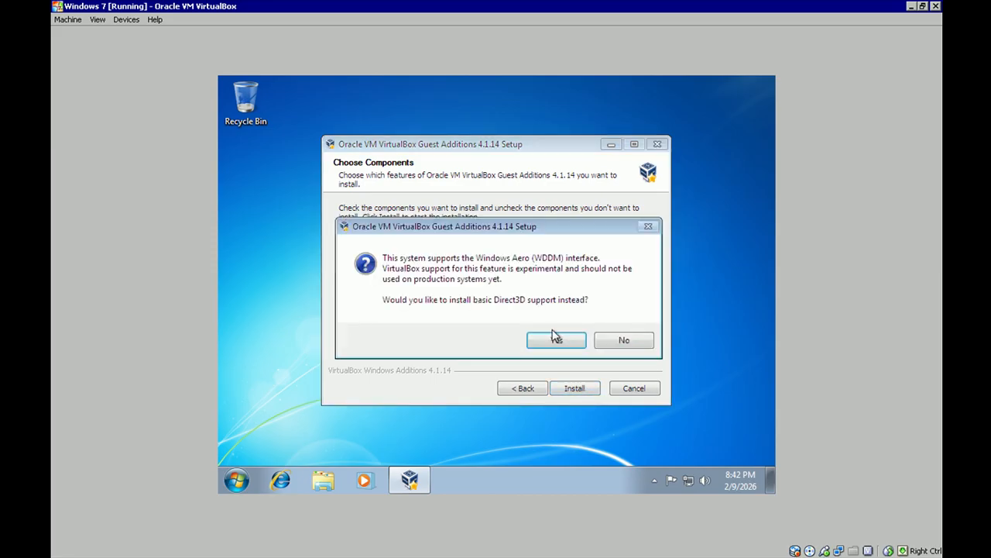
left_click(619, 344)
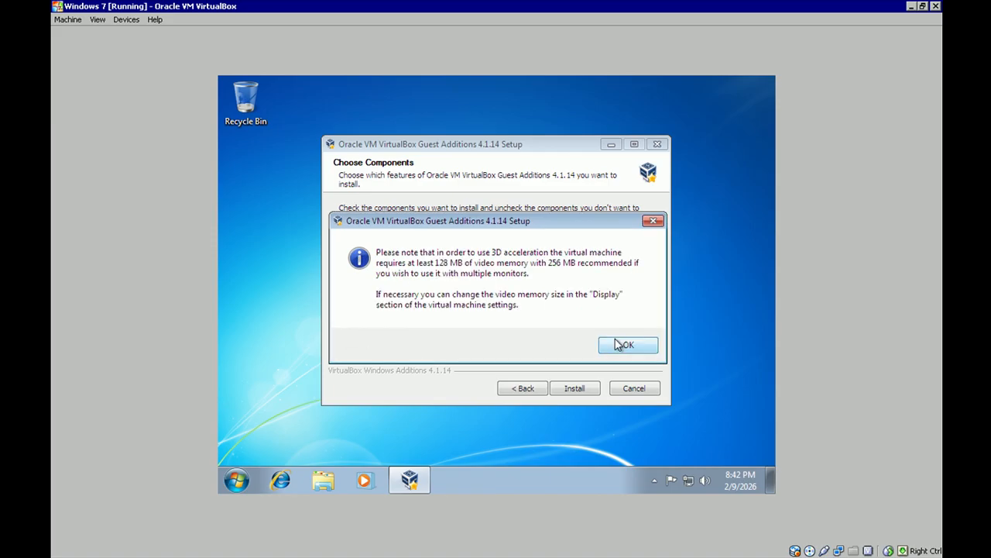
left_click(620, 345)
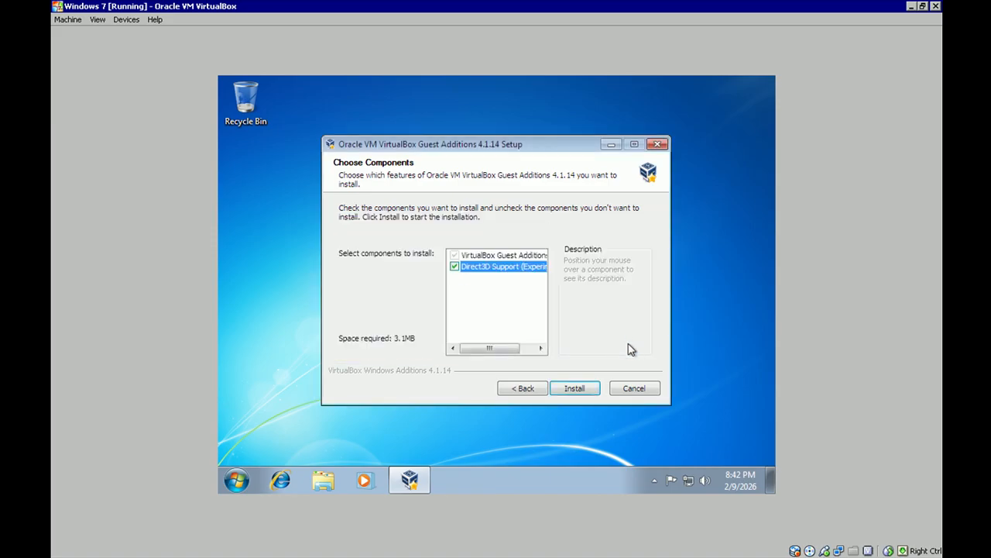
Install the Guest Additions with Oracle Corporation always trusted for device software, and finish setup by rebooting now
left_click(590, 394)
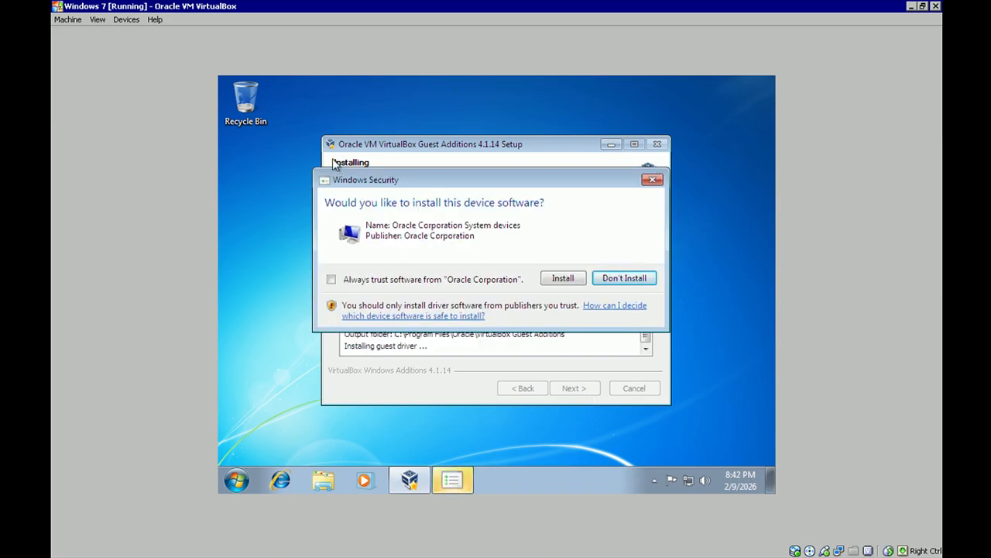
left_click(415, 284)
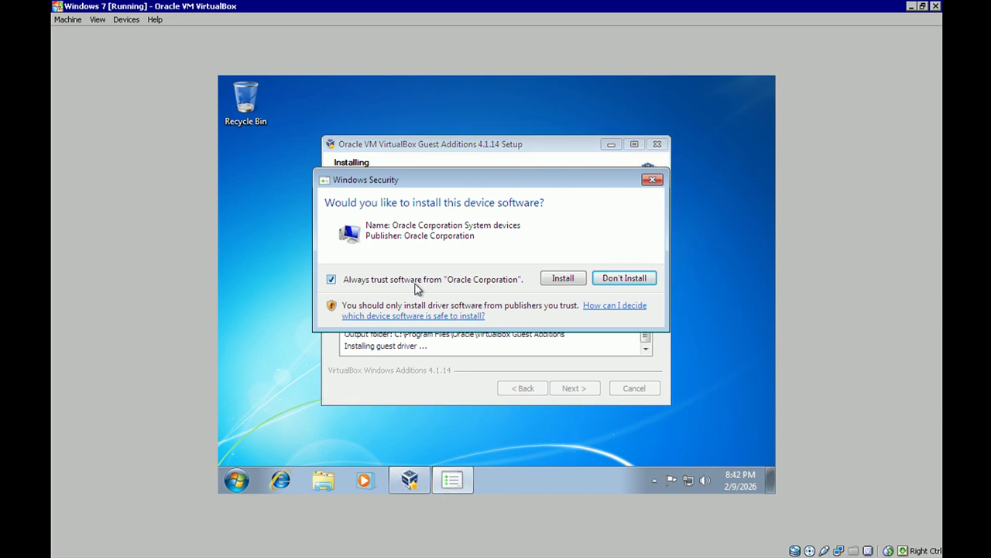
left_click(561, 279)
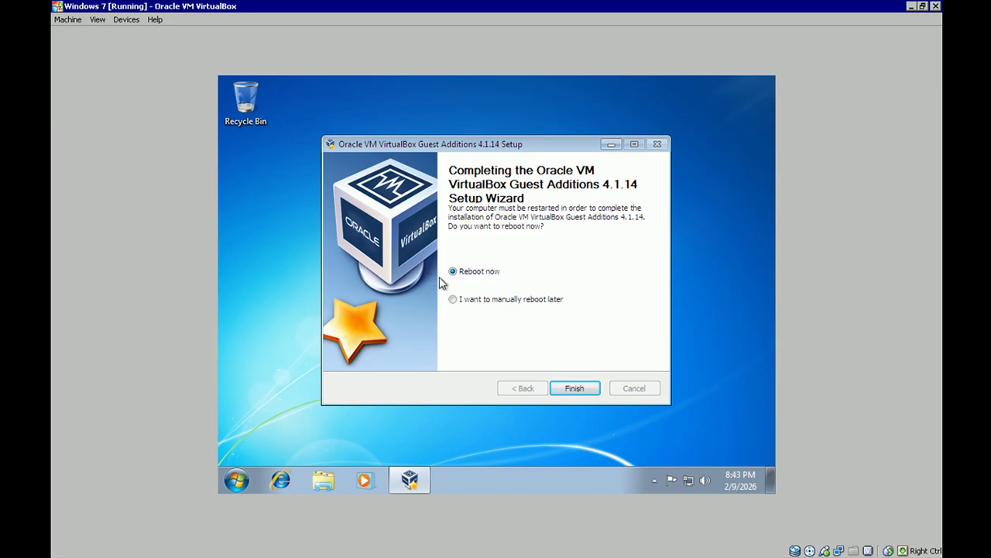
left_click(569, 389)
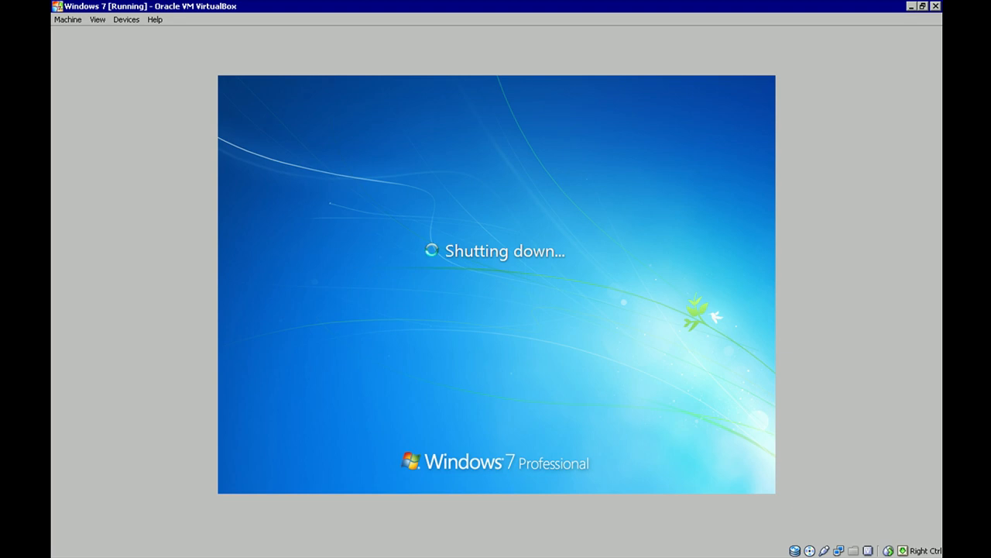
Test how the guest display adapts by restoring, moving and resizing the virtual machine window, ending with it maximized
double_click(704, 5)
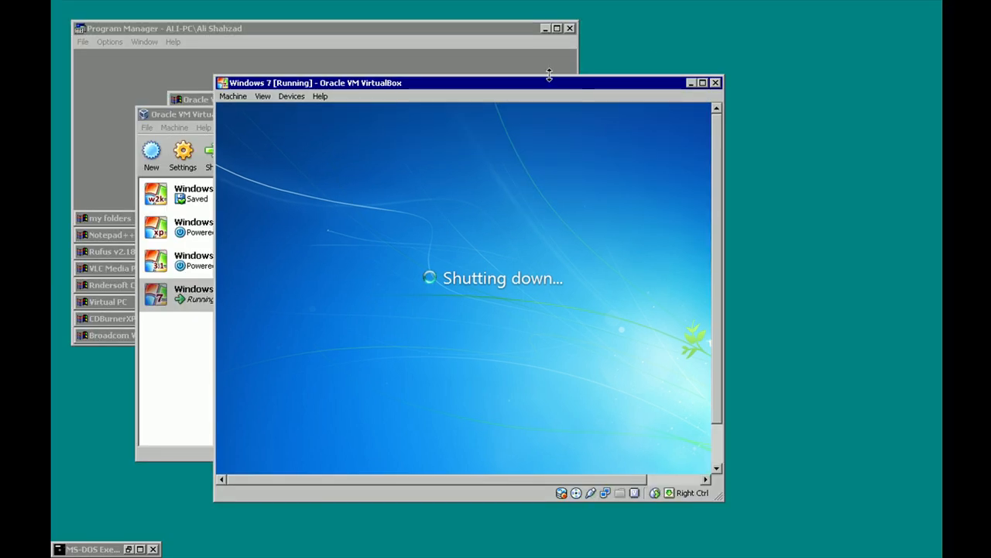
left_click_drag(551, 83, 535, 67)
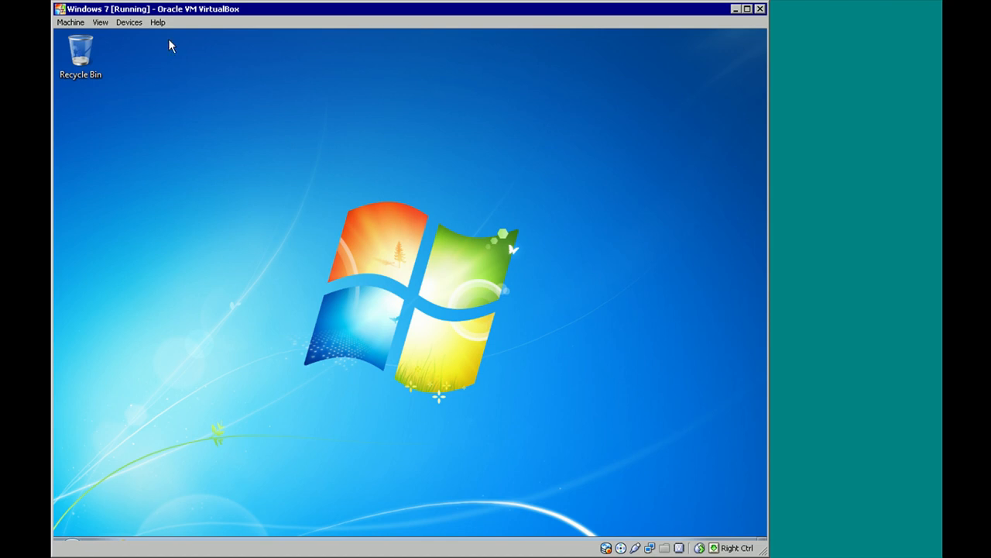
left_click_drag(53, 3, 307, 185)
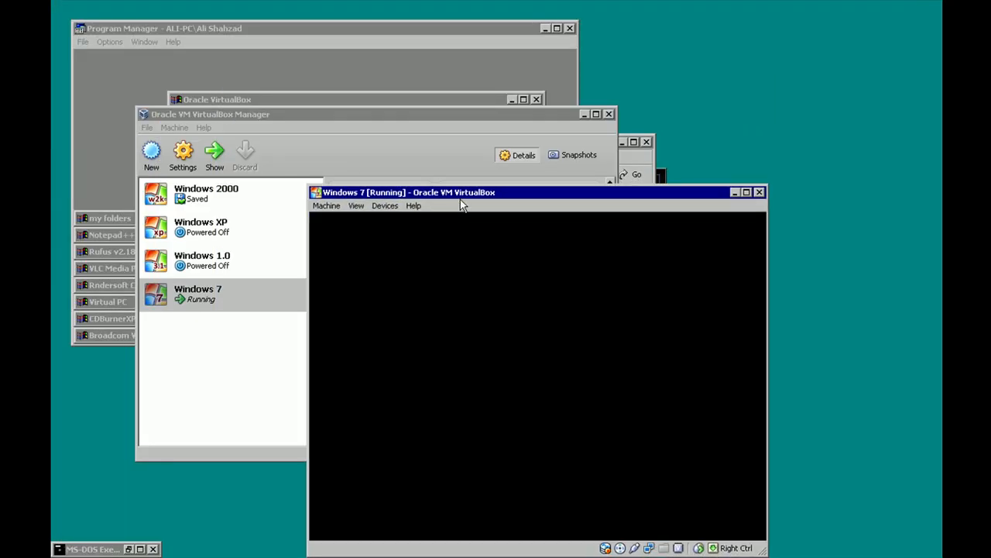
left_click_drag(449, 197, 381, 108)
double_click(381, 109)
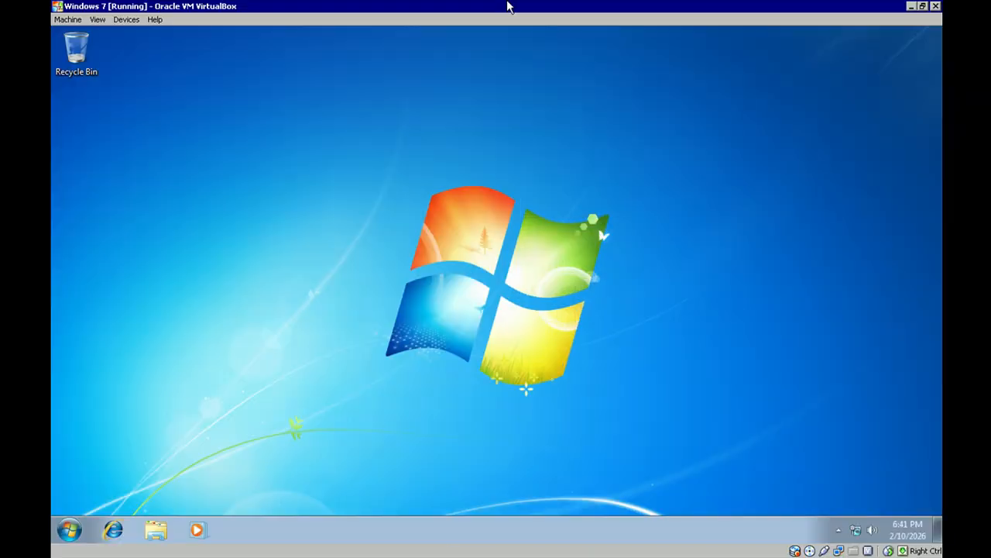
double_click(507, 6)
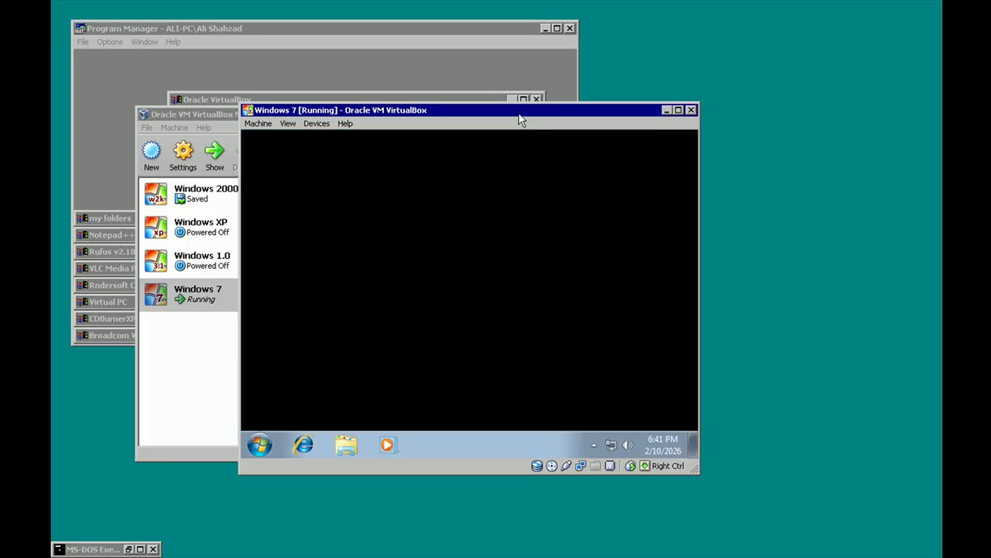
left_click_drag(519, 115, 502, 99)
double_click(502, 99)
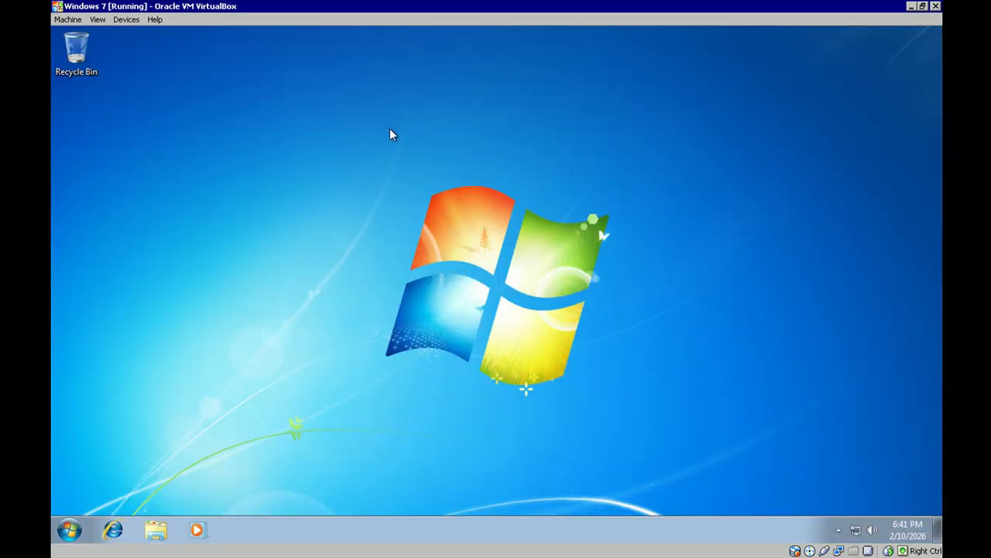
Apply the Windows 7 Aero theme in the desktop's Personalization settings
right_click(387, 111)
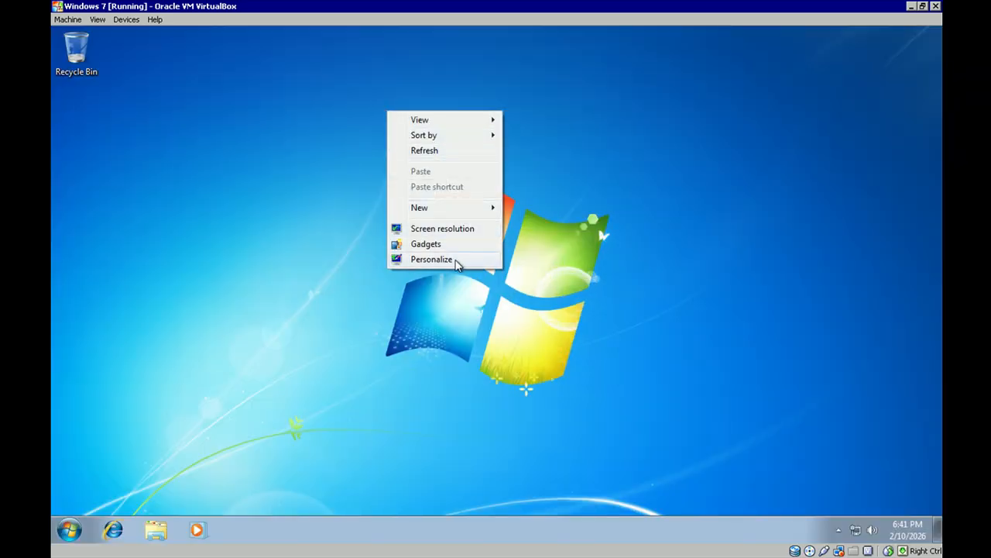
left_click(455, 260)
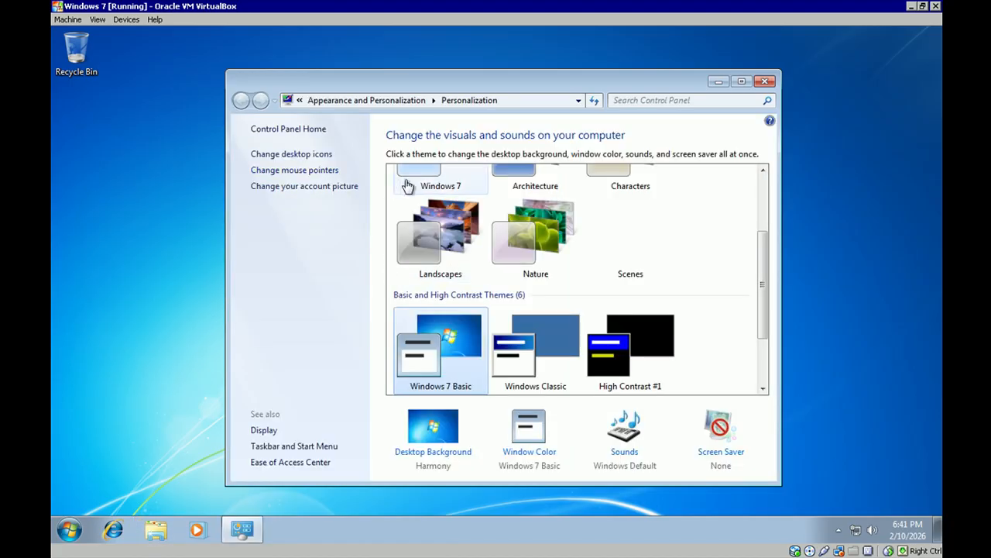
scroll(407, 186, "up", 2)
left_click(471, 229)
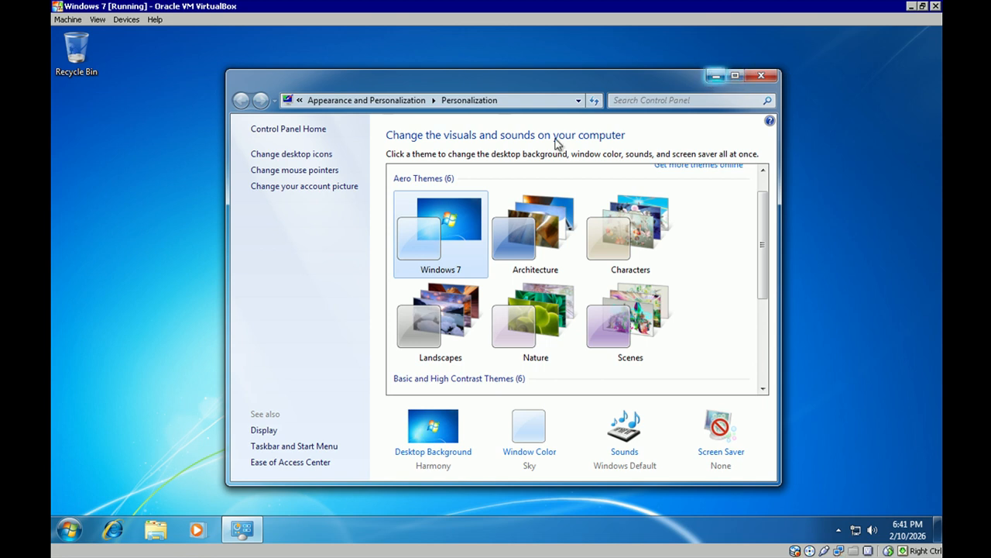
Check the Aero glass effect on the Start menu and by moving the Personalization window
left_click(63, 538)
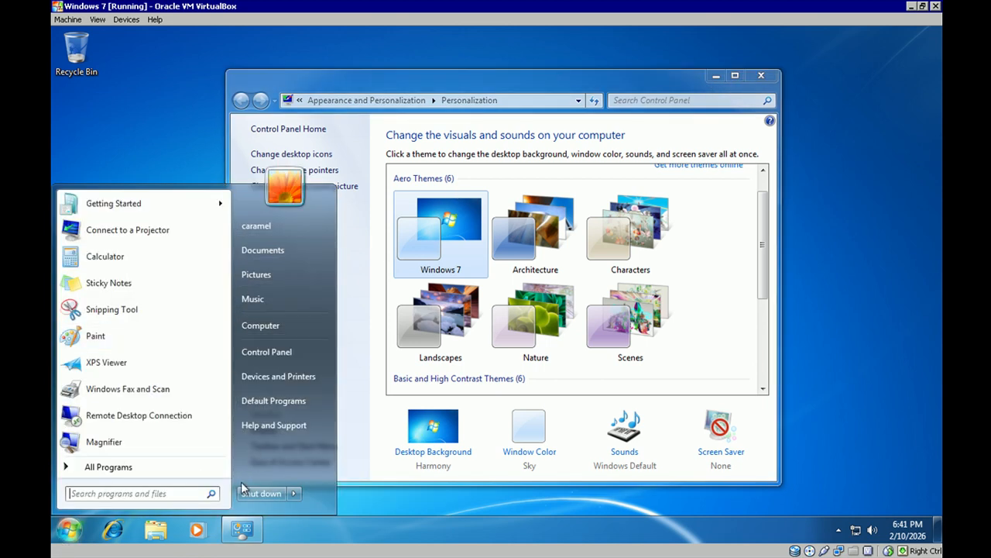
left_click(525, 92)
left_click_drag(525, 93, 410, 81)
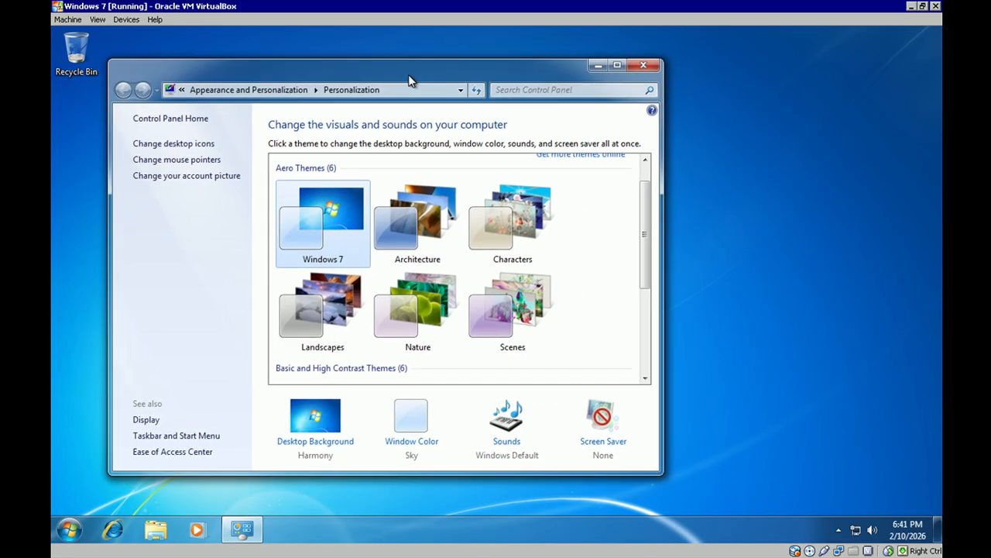
Set the Active Title Bar size to 19 in the advanced window appearance settings, save the changes, and close Personalization
left_click(423, 444)
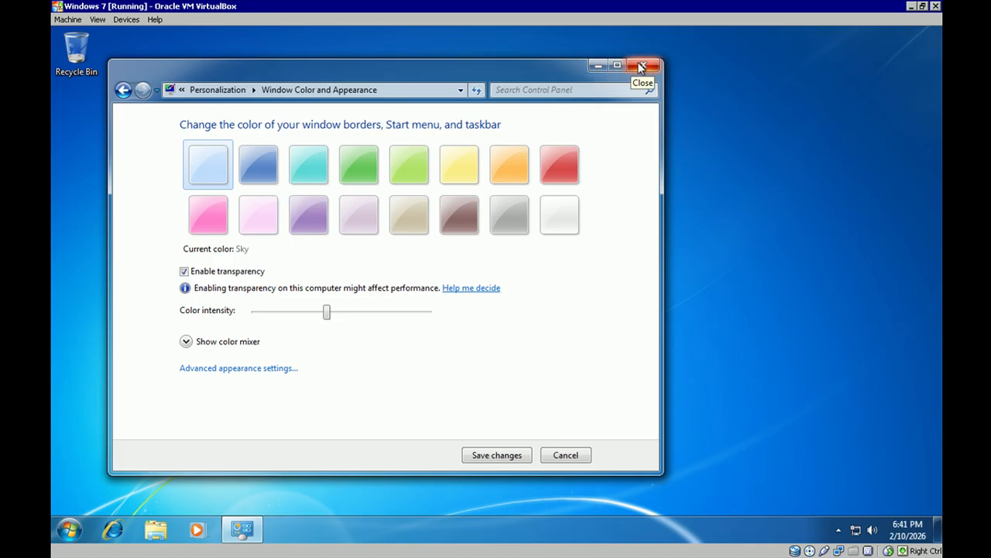
left_click(239, 372)
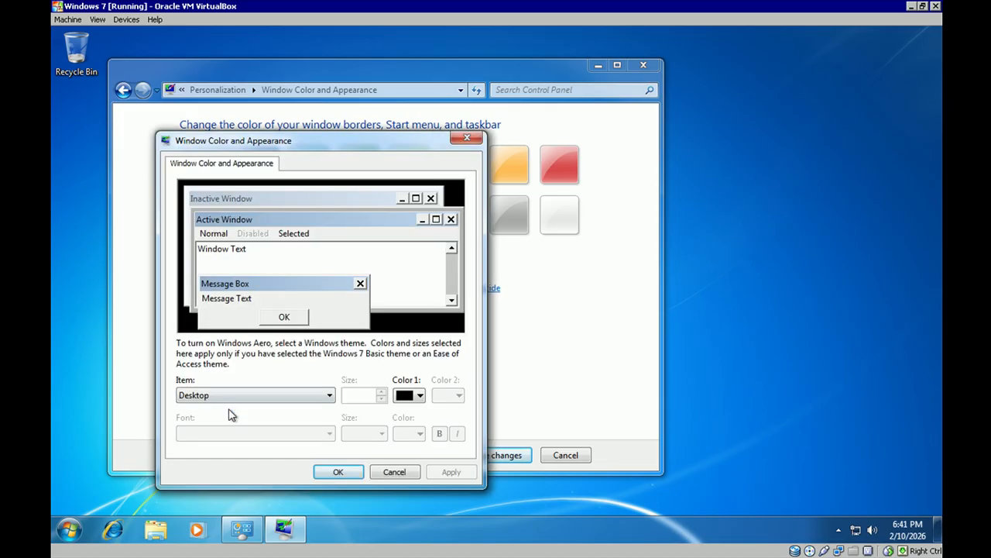
left_click(250, 401)
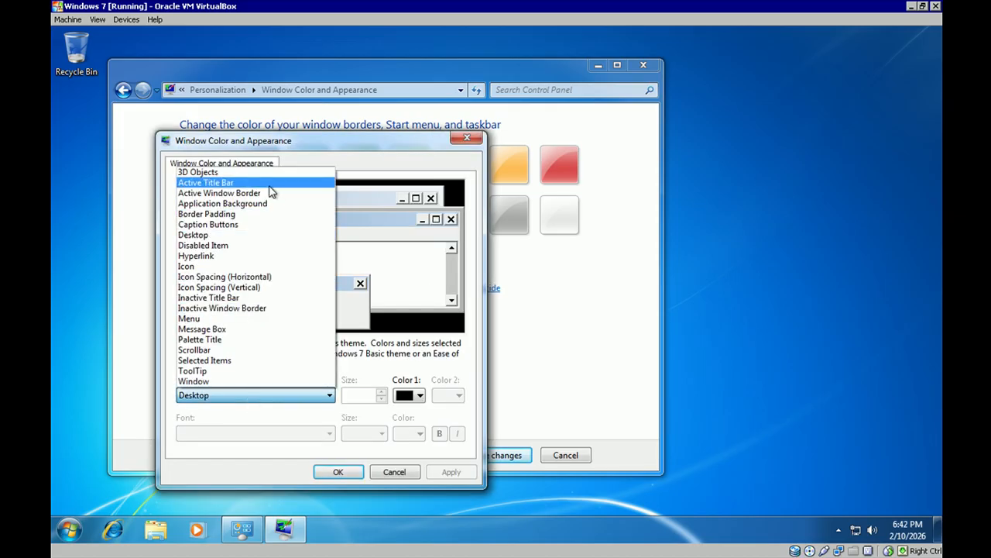
left_click(233, 183)
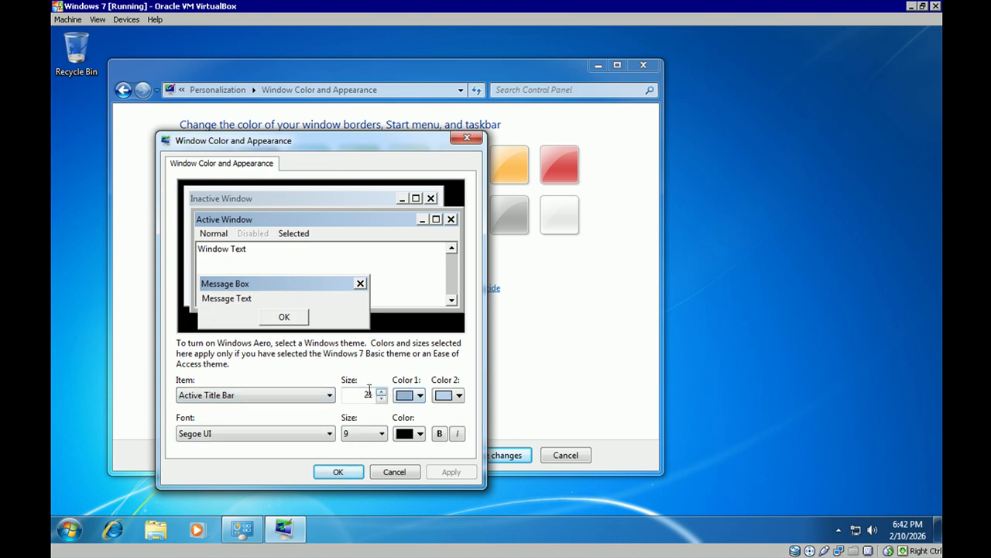
left_click(381, 398)
left_click(381, 398)
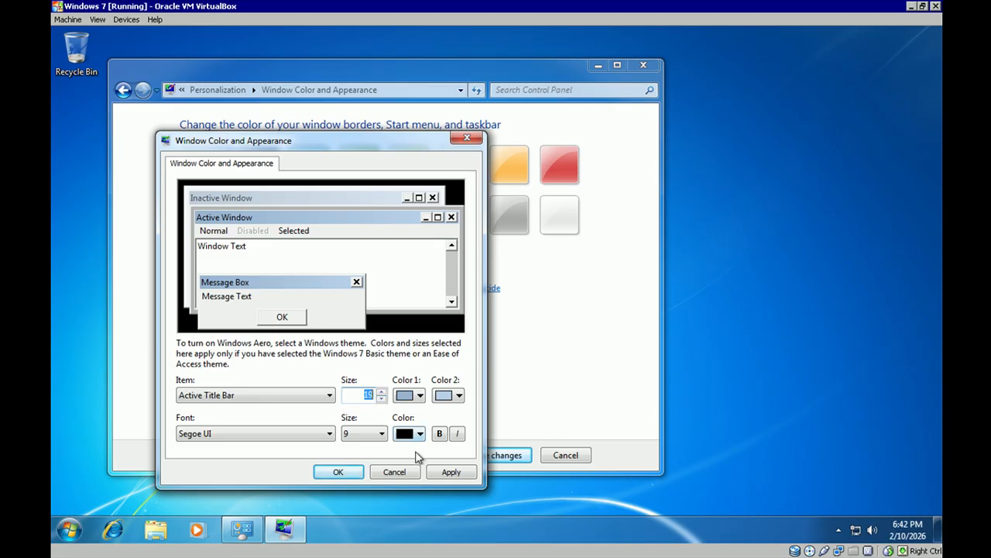
left_click(443, 474)
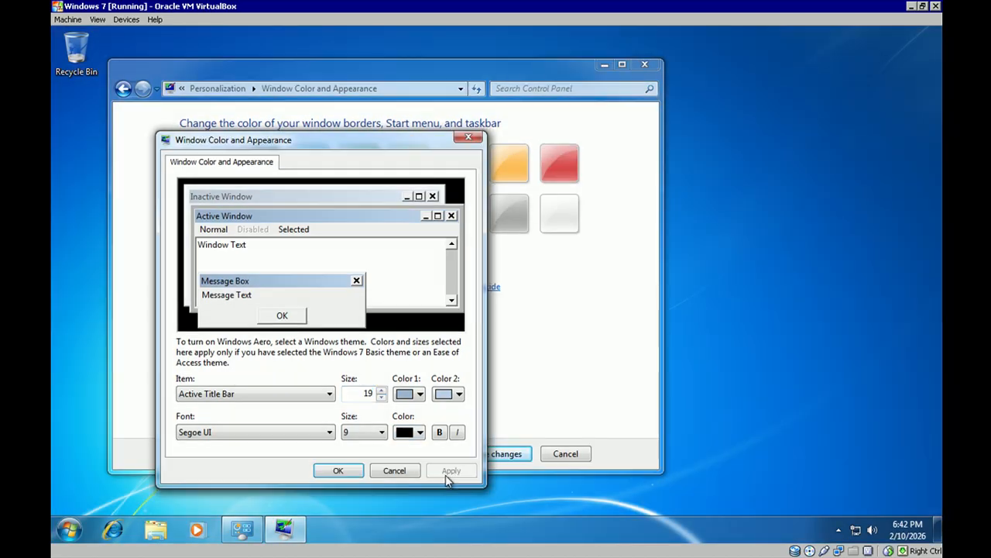
left_click(350, 470)
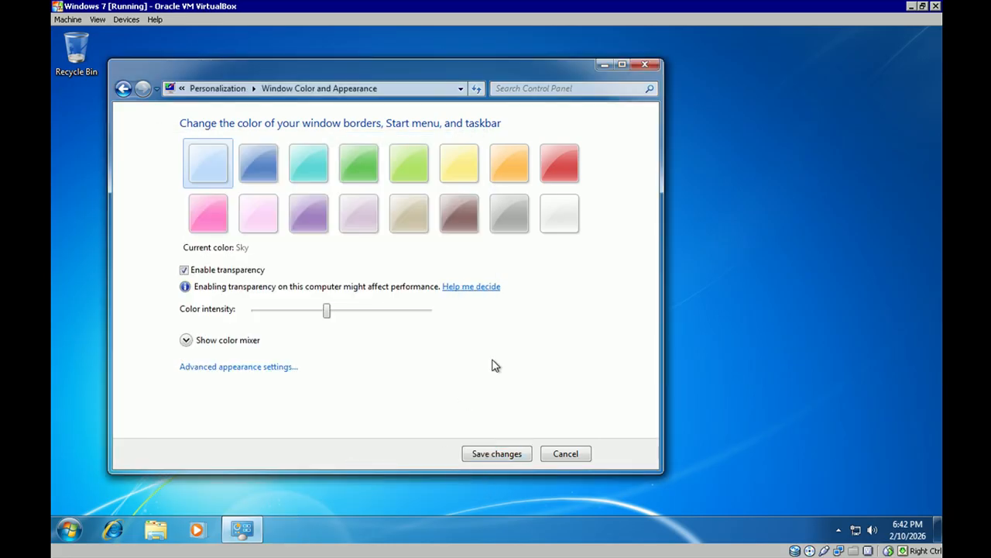
left_click(504, 456)
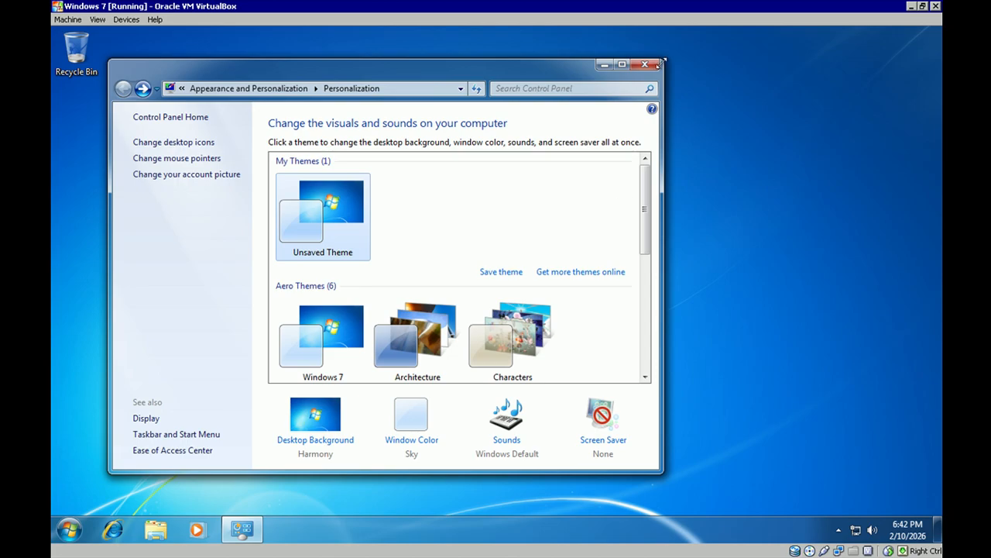
left_click(644, 65)
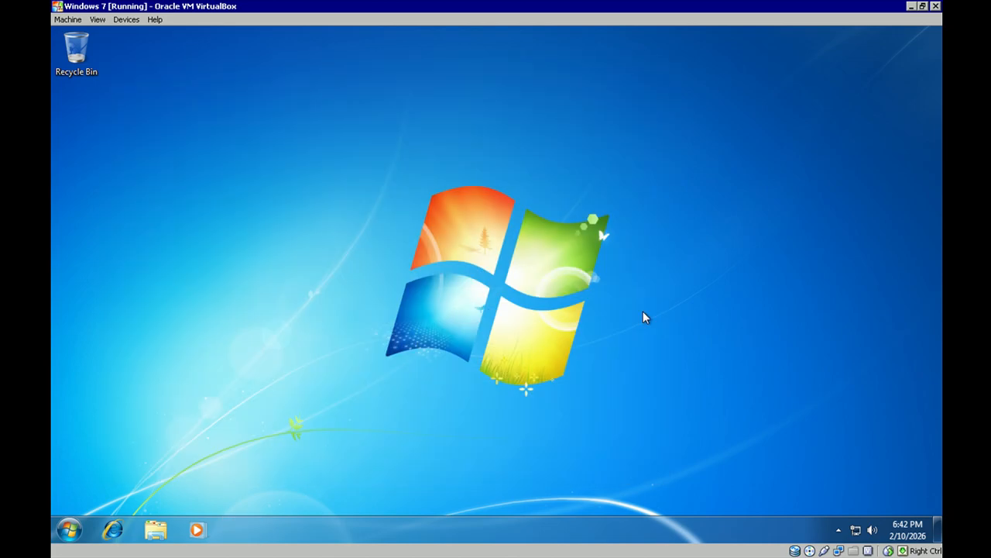
right_click(364, 104)
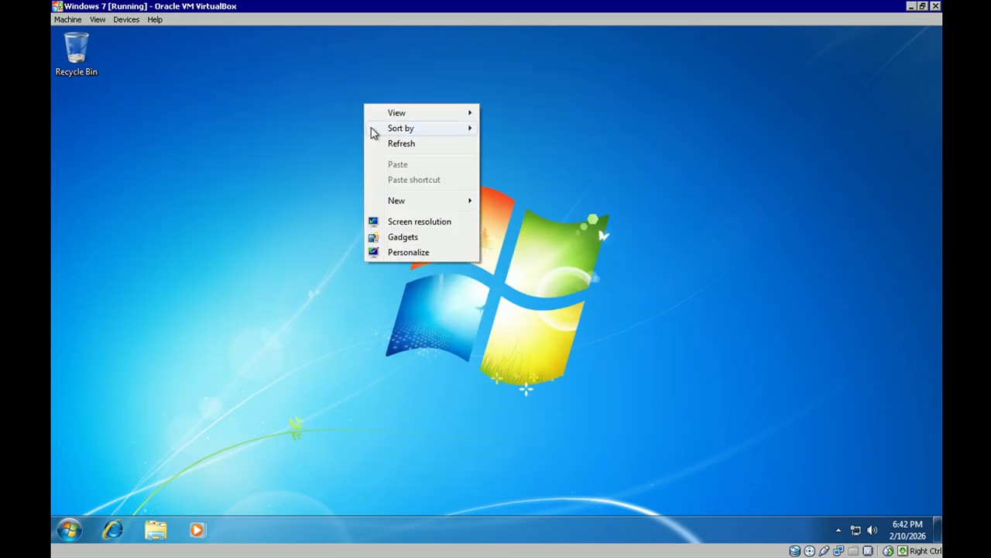
left_click(382, 253)
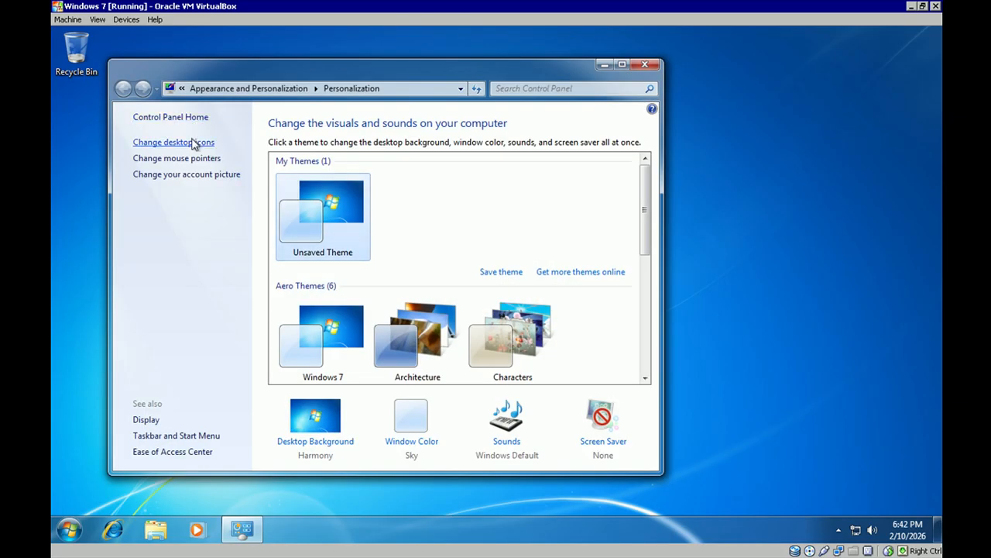
left_click(194, 143)
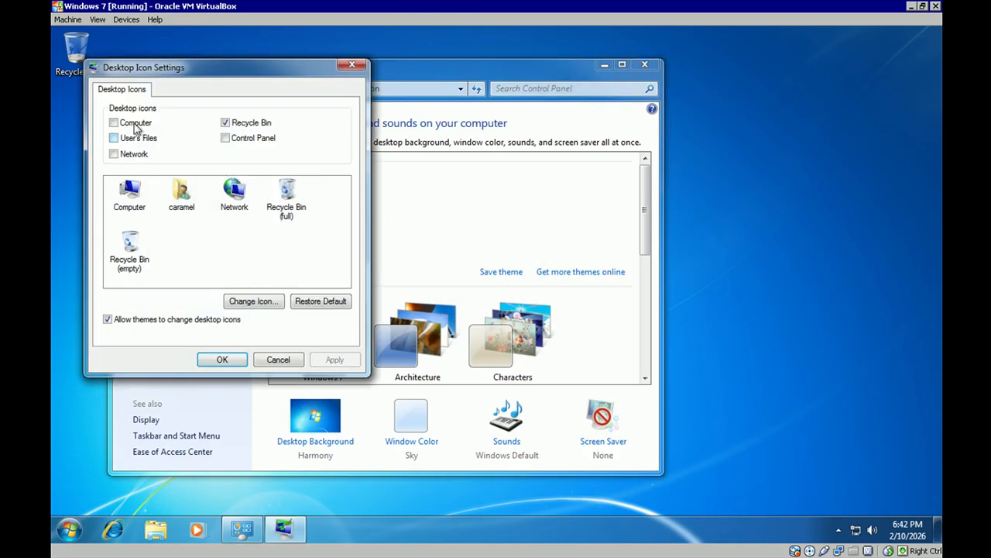
left_click(131, 123)
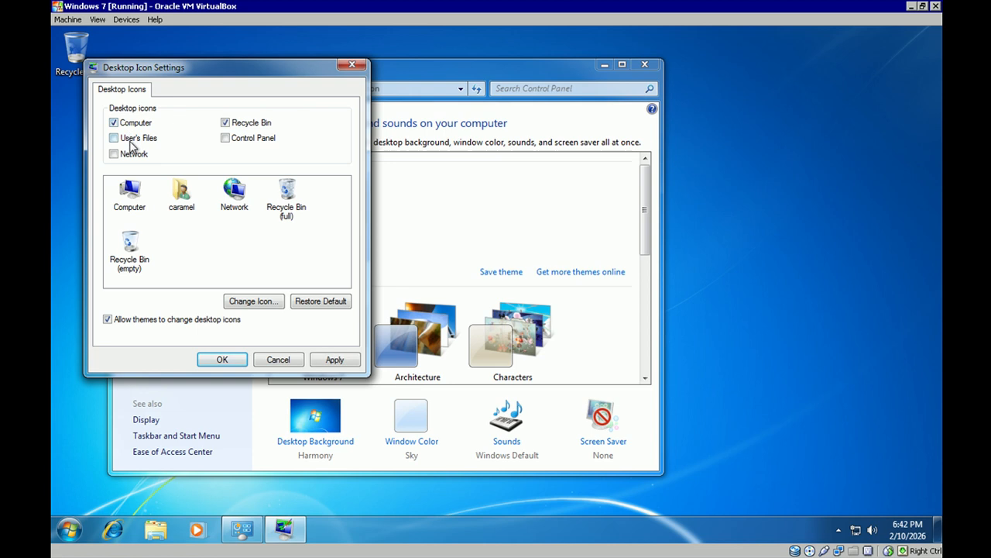
left_click(115, 138)
left_click(329, 361)
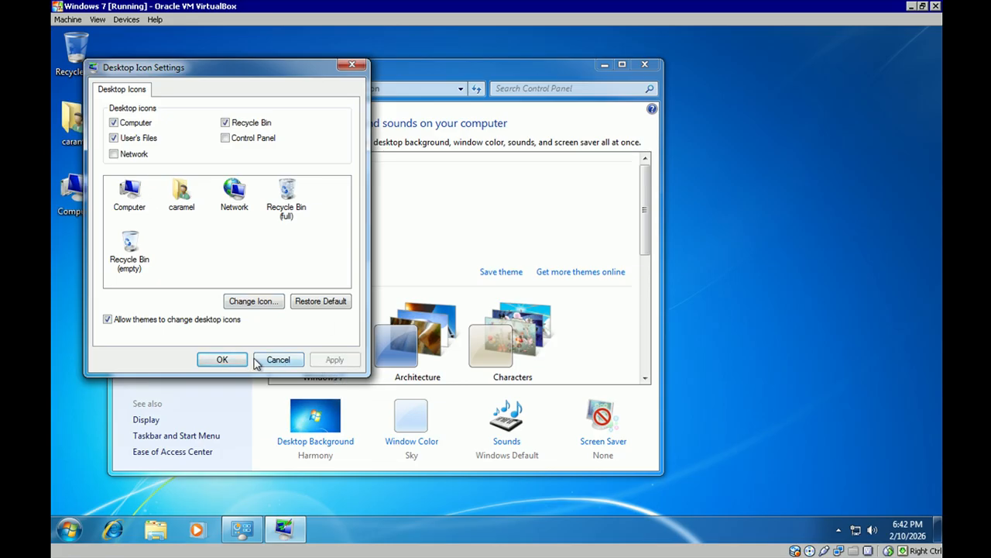
Confirm the desktop icon settings and close the Personalization window
left_click(220, 361)
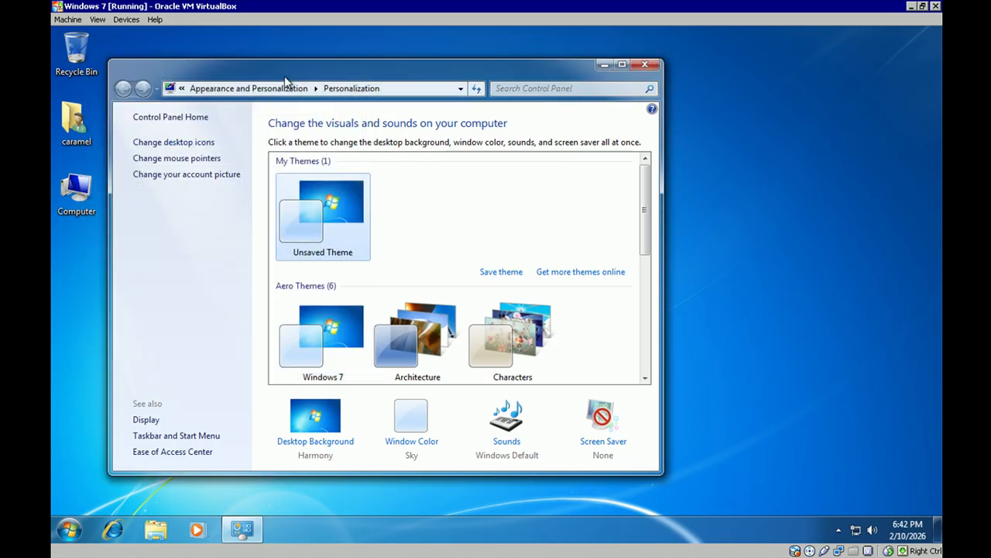
left_click(645, 65)
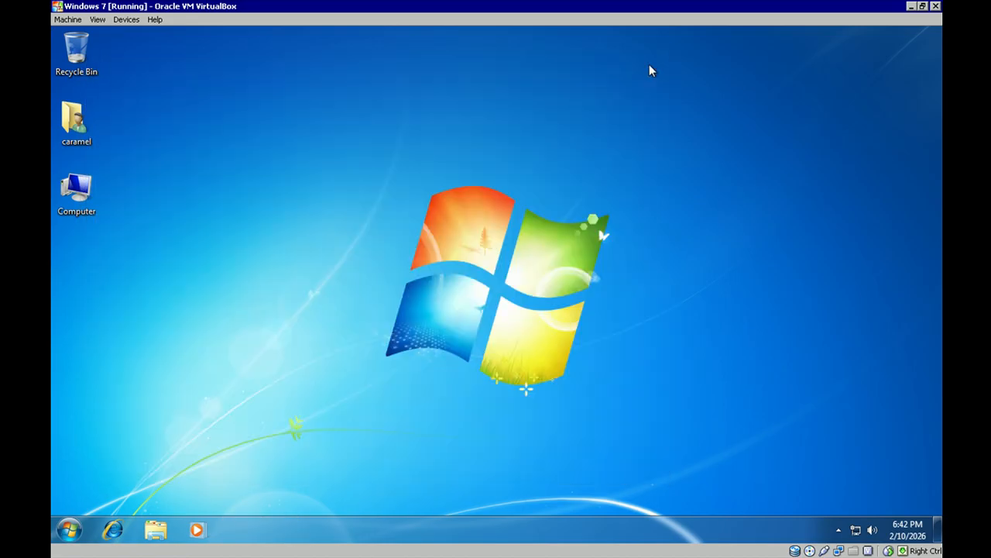
Refresh the Windows 7 desktop several times
right_click(242, 261)
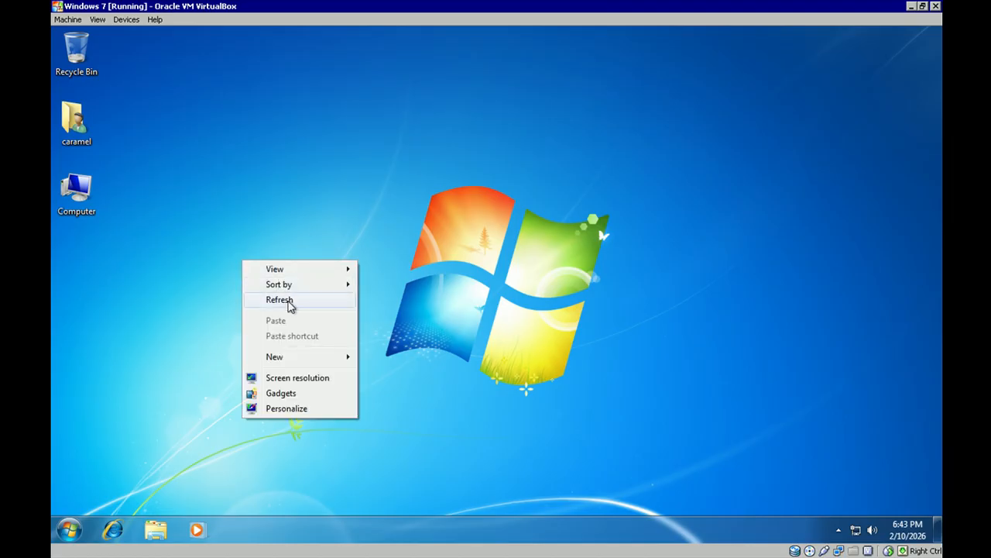
left_click(291, 306)
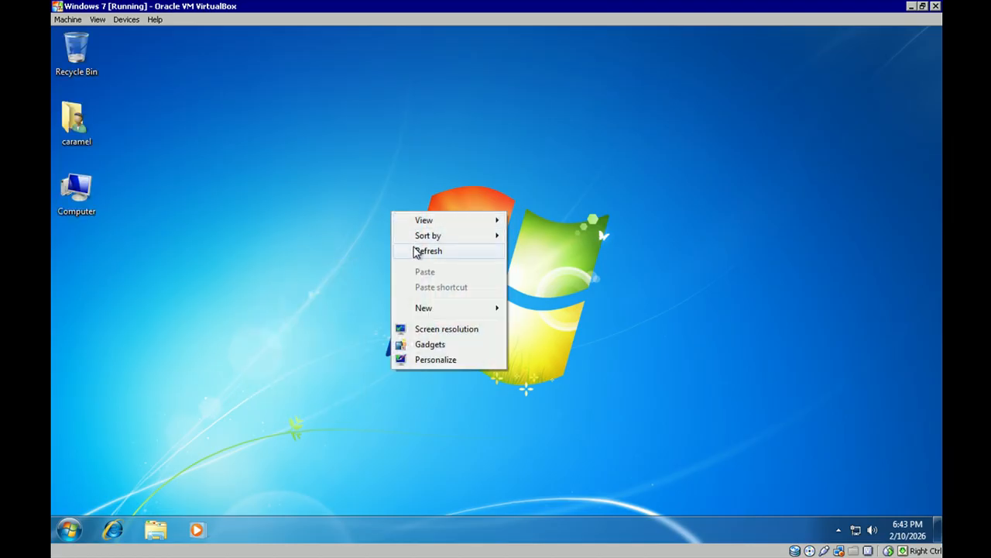
left_click(418, 250)
right_click(339, 224)
left_click(297, 263)
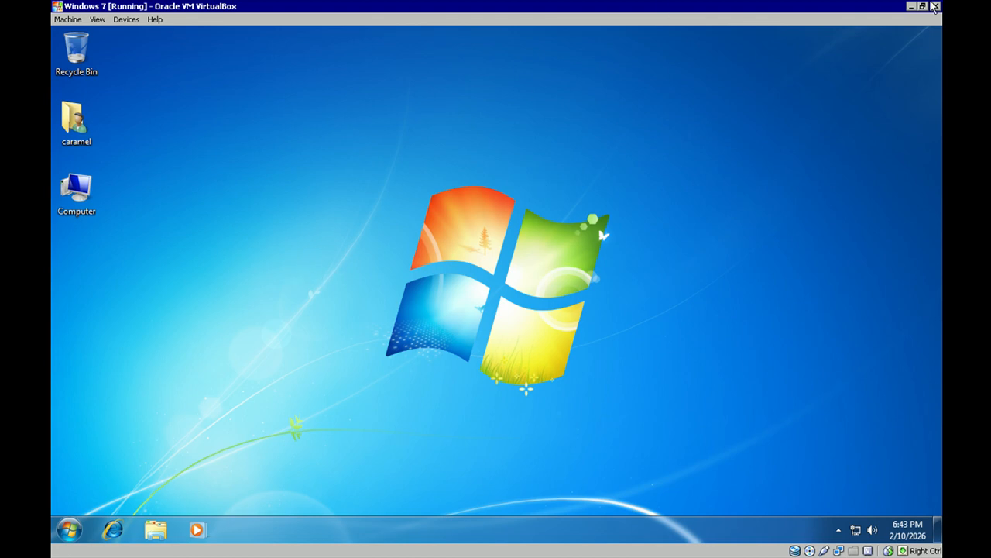
Minimize the Windows 7 virtual machine and VirtualBox Manager windows, and close the "audio and folders" window on the host
left_click(911, 6)
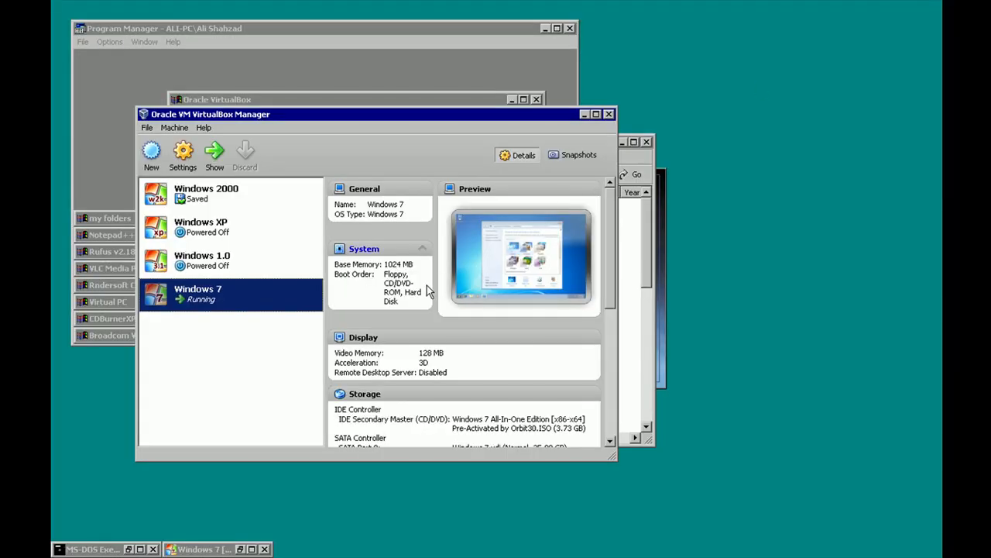
left_click(584, 115)
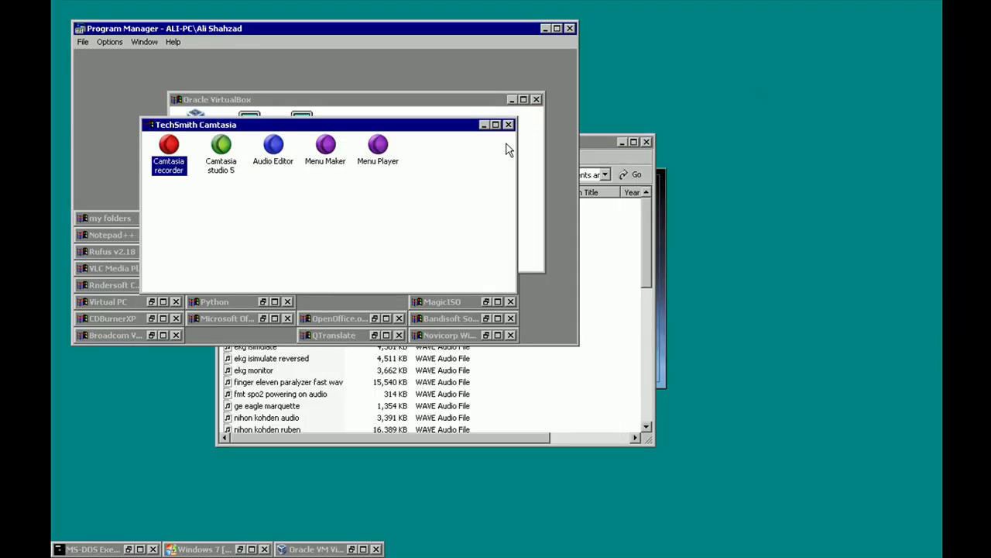
left_click(647, 143)
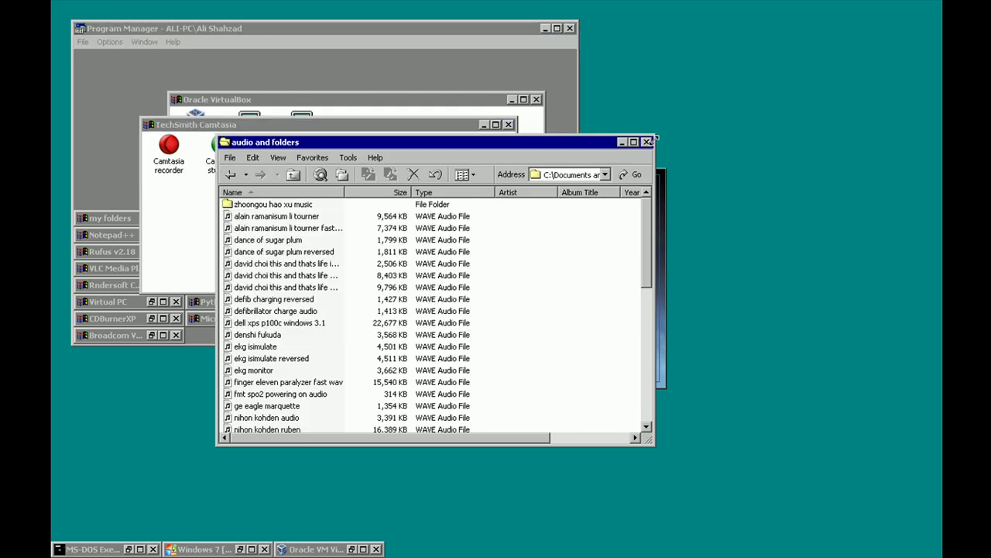
left_click(647, 141)
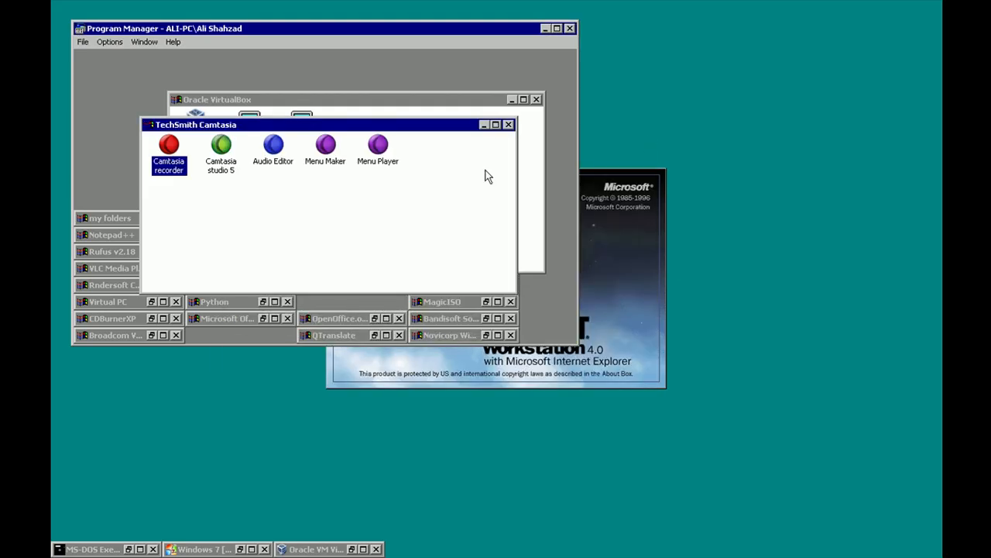
Launch Camtasia Recorder from Program Manager and restore the minimized Windows 7 virtual machine as a maximized window
double_click(171, 177)
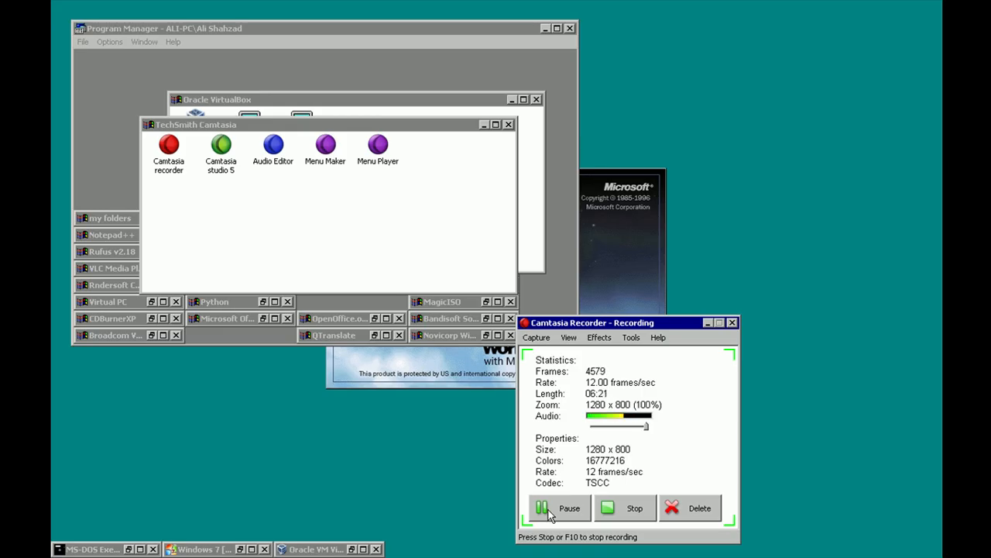
double_click(192, 552)
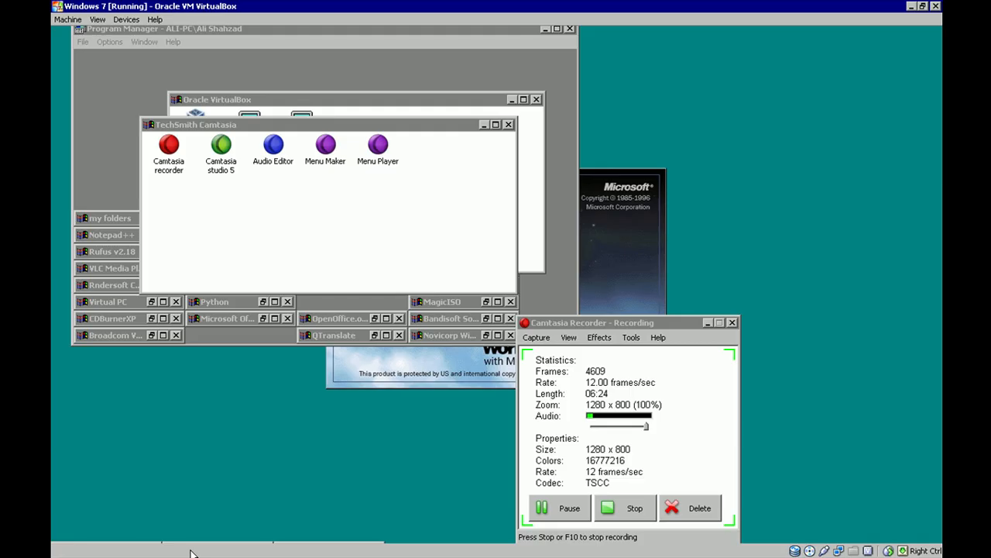
double_click(606, 7)
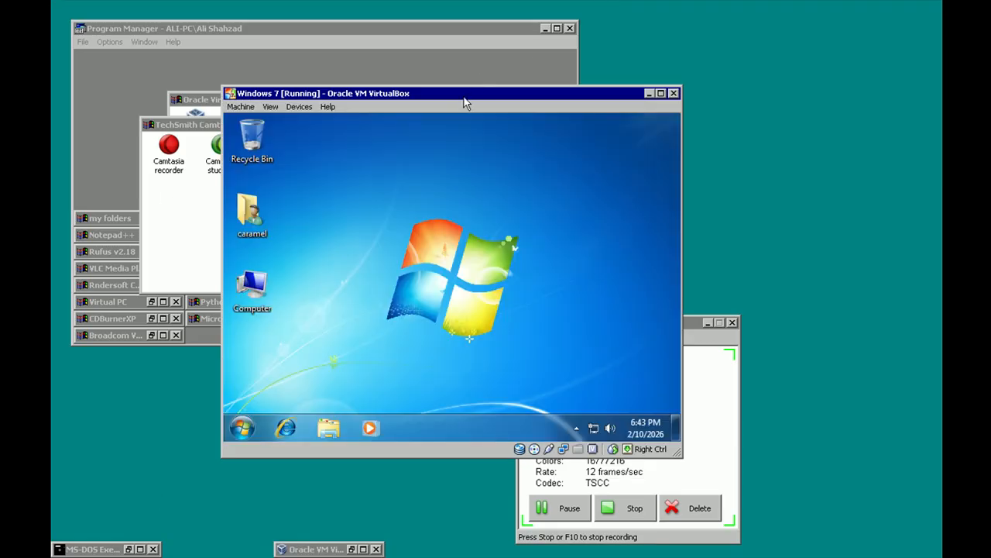
double_click(465, 103)
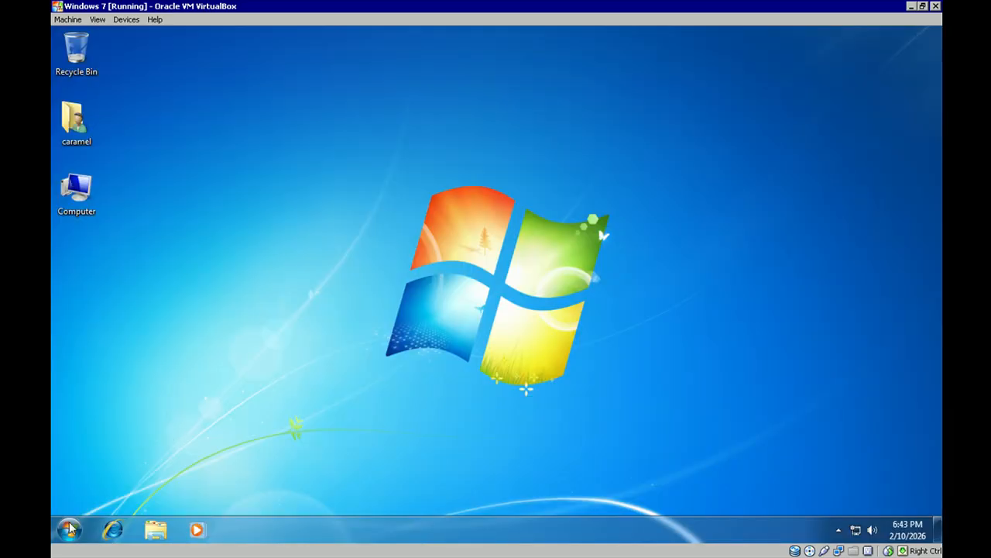
Check the Windows version by running winver from the Start menu search, close the About Windows dialog and dismiss the Action Center notification
left_click(66, 542)
left_click(129, 491)
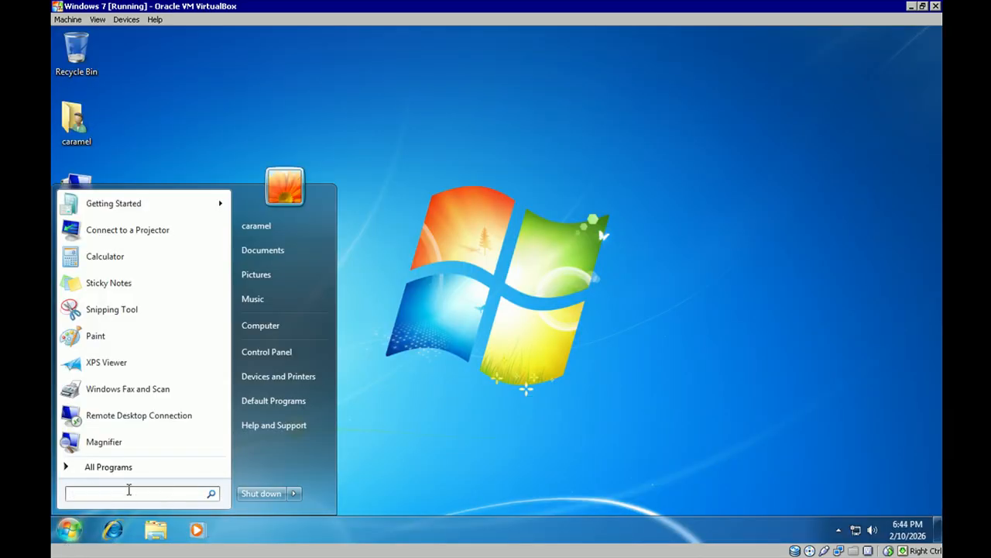
type("winver")
key("Return")
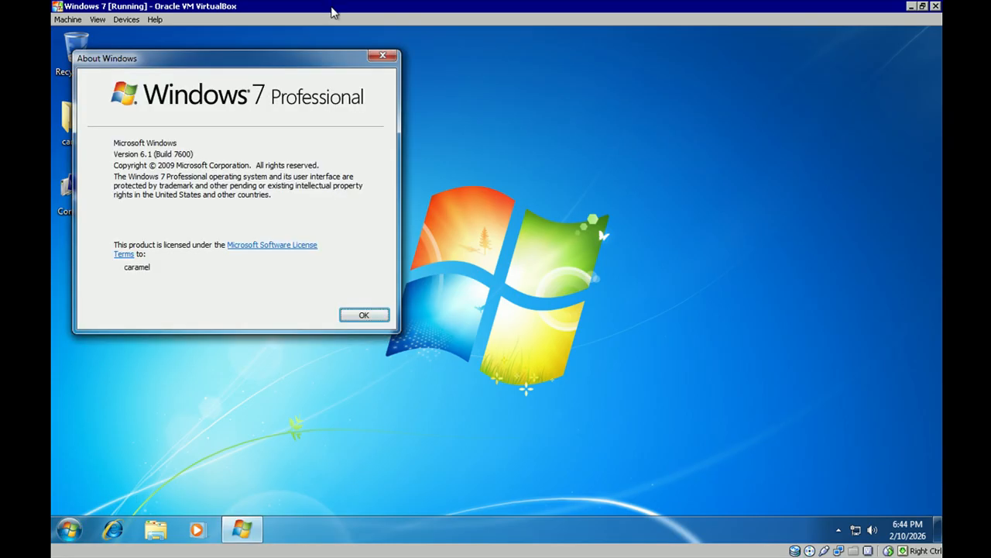
mouse_move(308, 72)
left_mouse_down()
mouse_move(332, 62)
mouse_move(259, 82)
mouse_move(307, 71)
left_mouse_up()
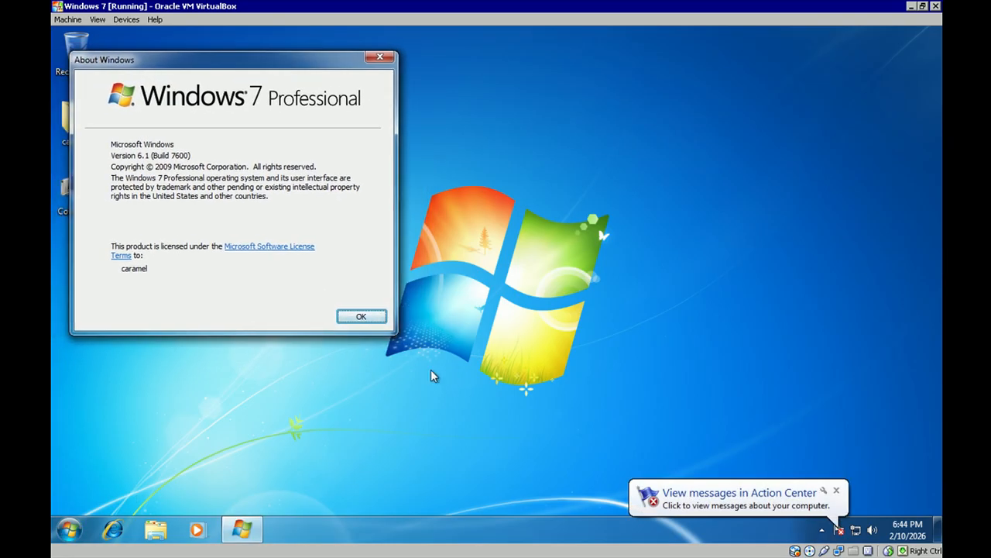
left_click(374, 316)
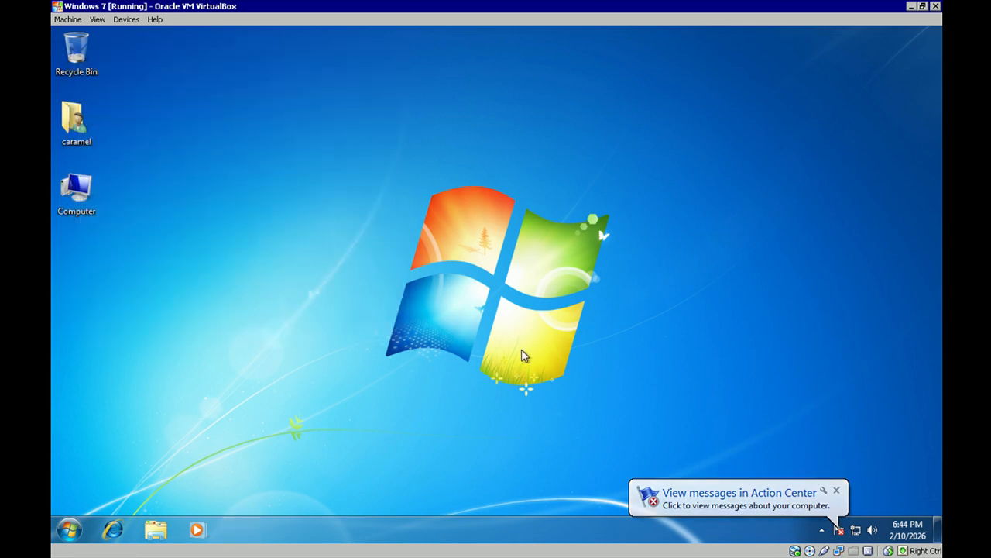
left_click(836, 491)
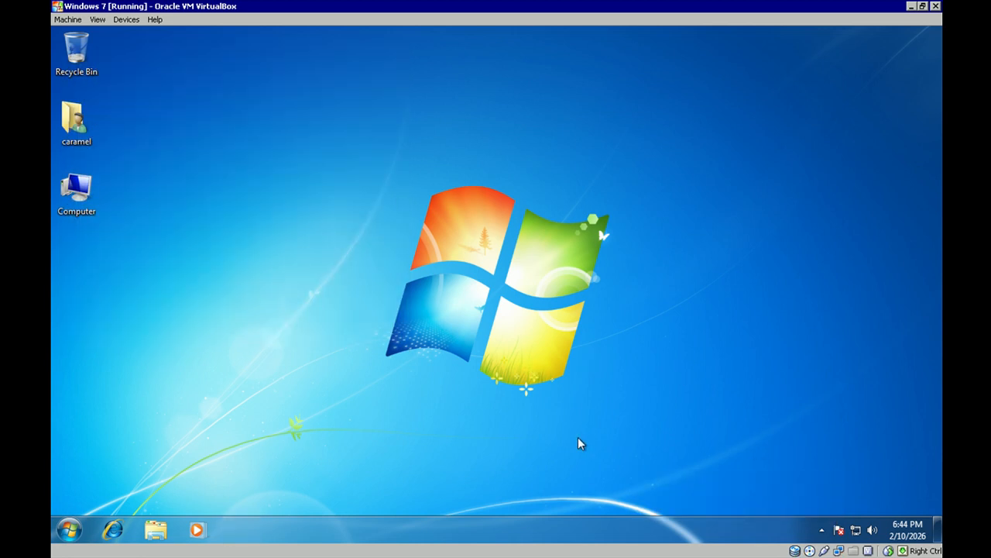
Minimize the Windows 7 virtual machine and pause the Camtasia recording
left_click(911, 7)
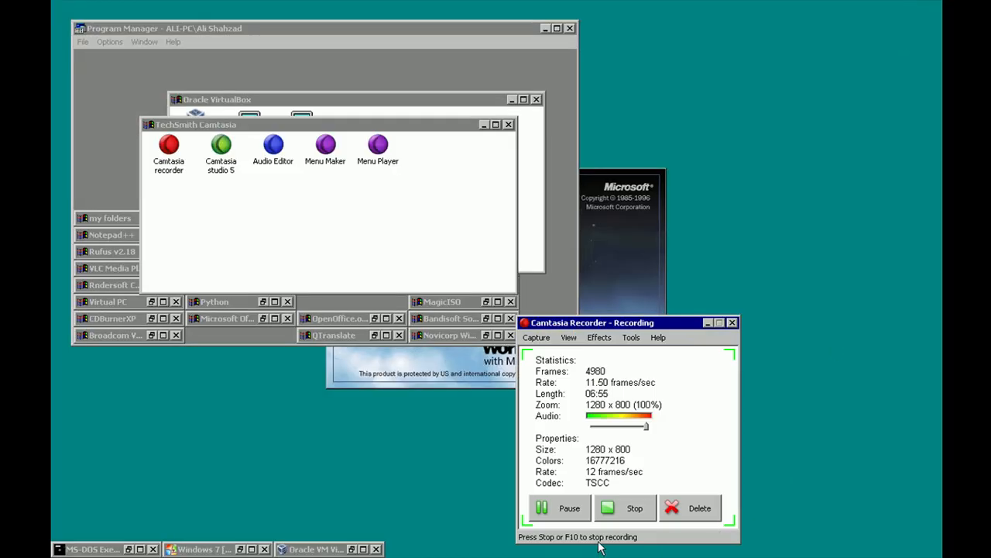
left_click(567, 513)
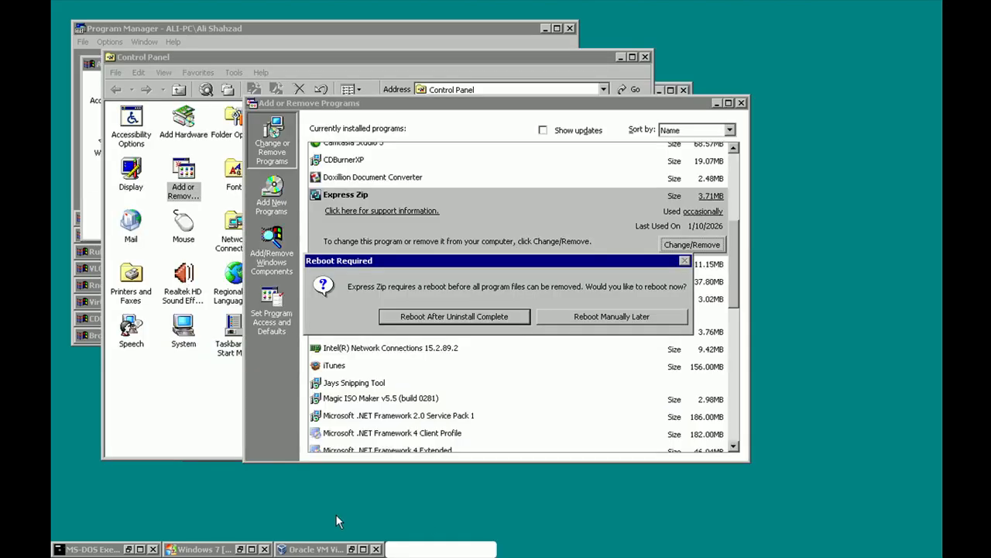
Close the Accessories group in Program Manager and launch Camtasia recorder from the TechSmith Camtasia group
left_click(363, 41)
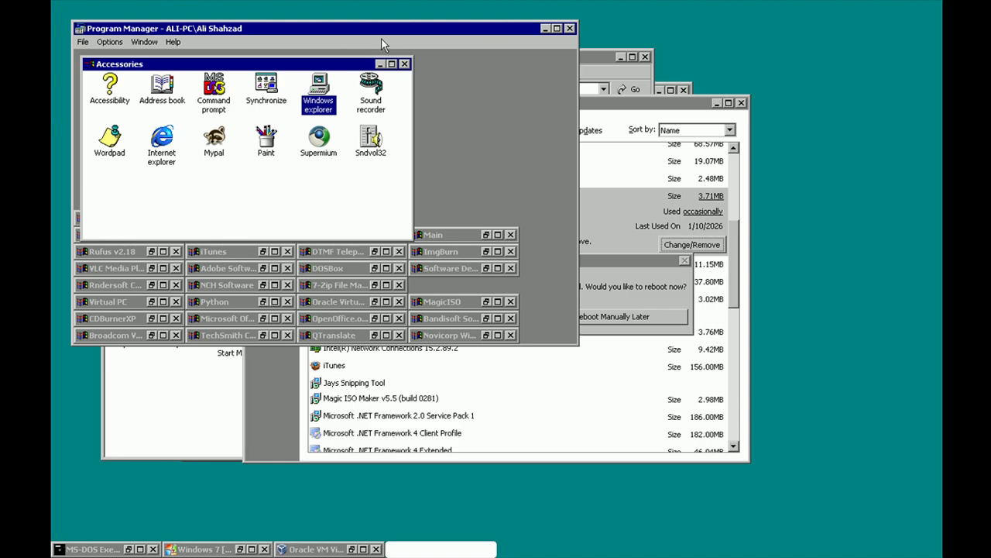
left_click(404, 64)
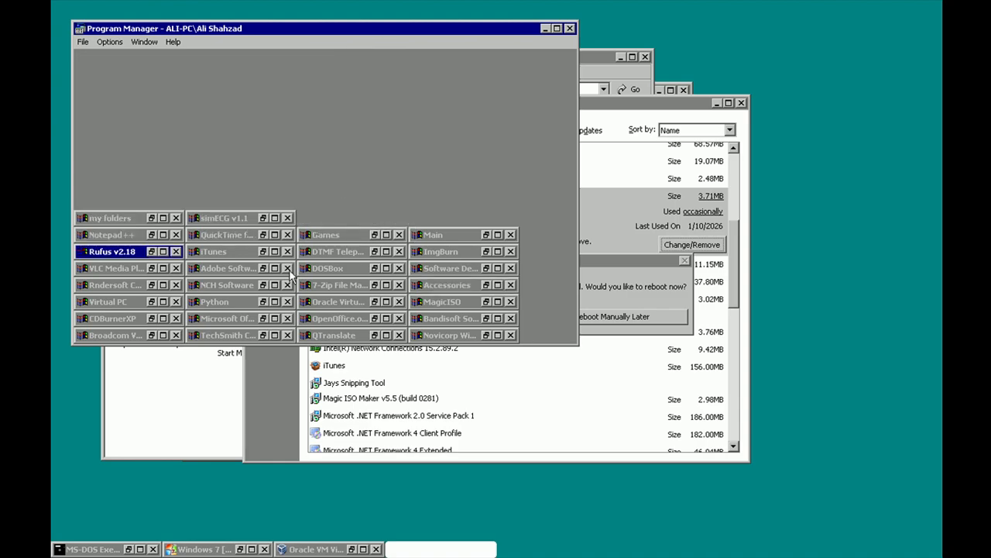
double_click(220, 335)
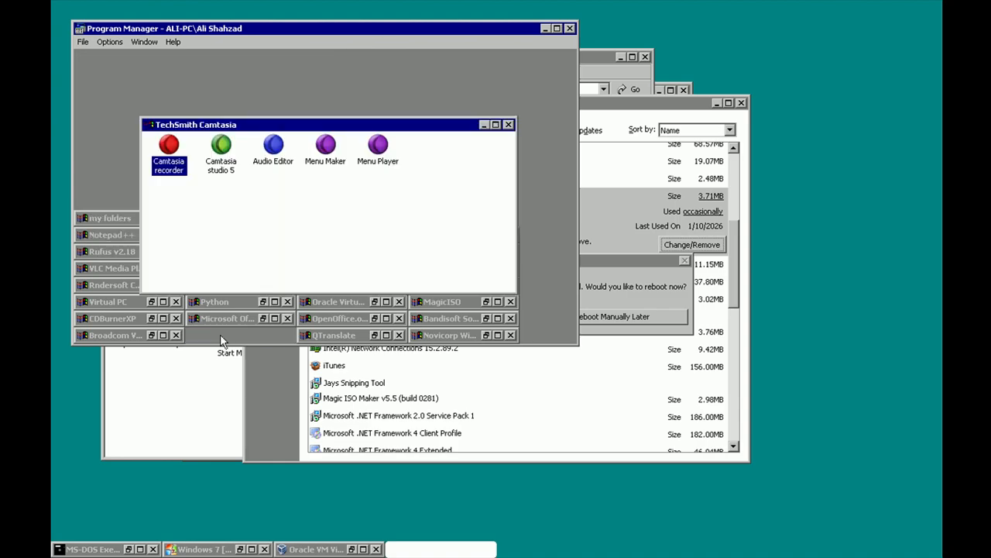
double_click(169, 160)
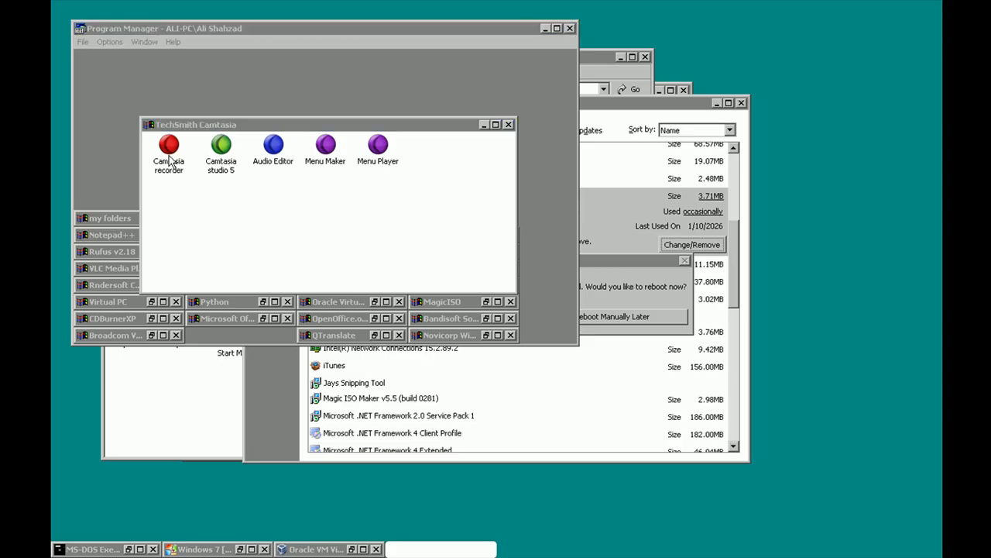
Review the running programs in the host's Task List
left_click(624, 296)
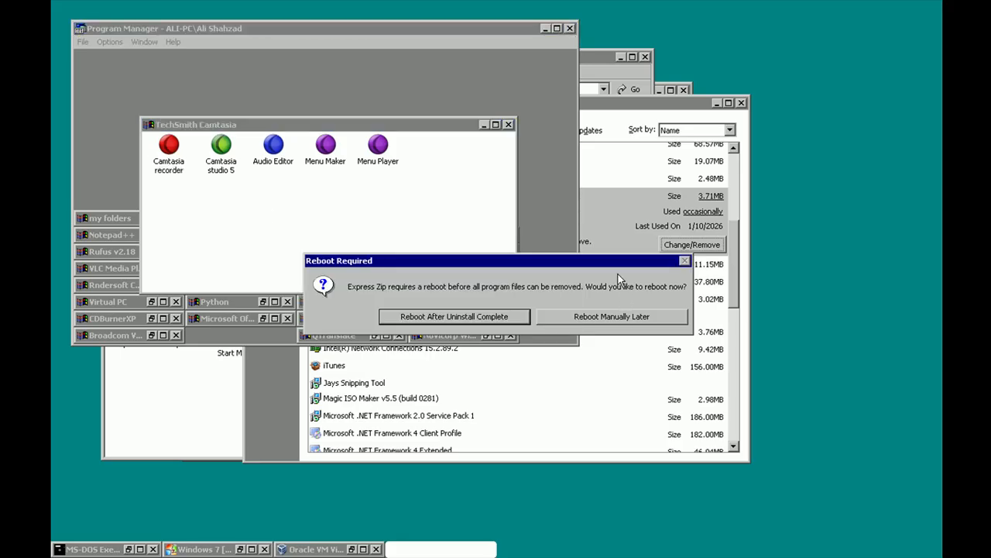
double_click(865, 40)
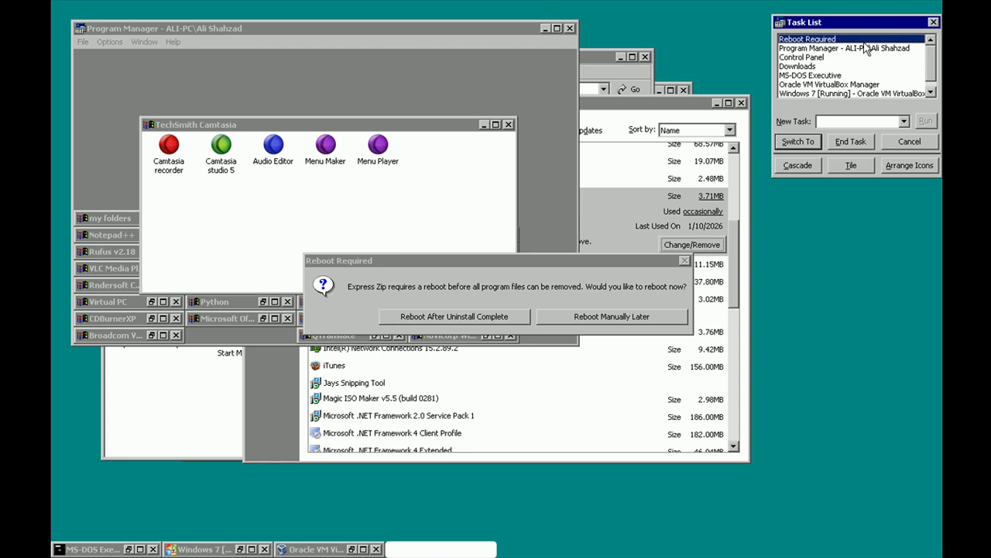
key("Escape")
double_click(811, 97)
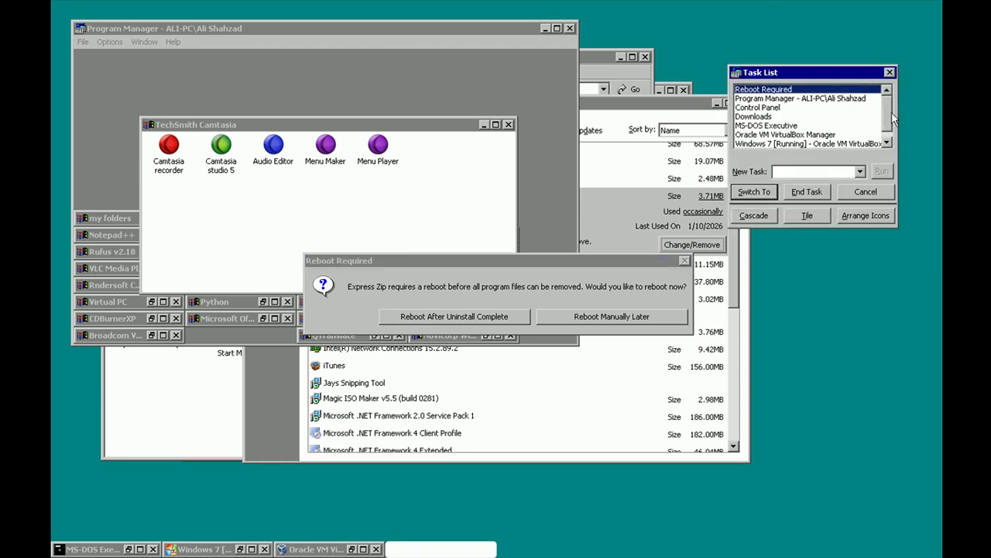
left_click(888, 144)
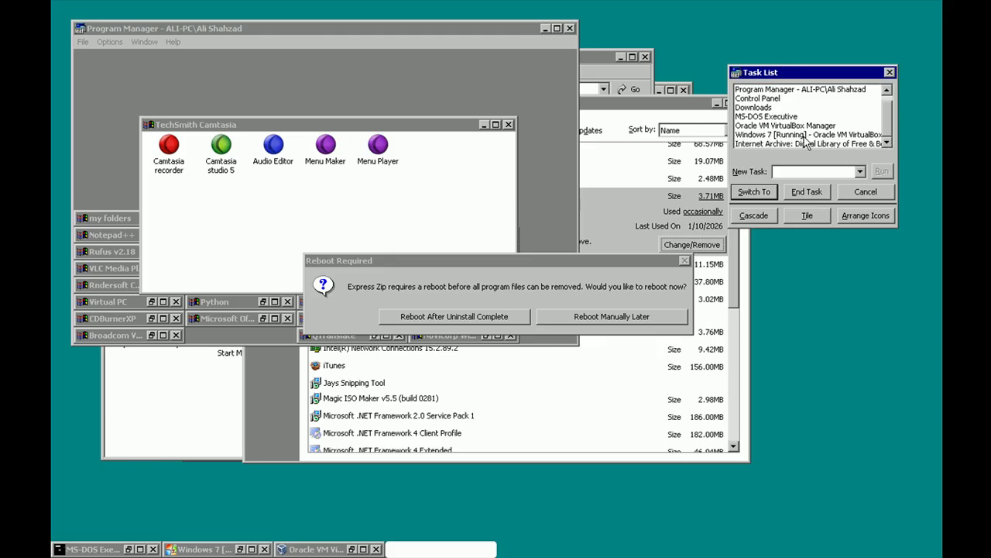
Finish uninstalling Express Zip with the Reboot After Uninstall Complete option and acknowledge the Camtasia Recorder message
left_click(463, 327)
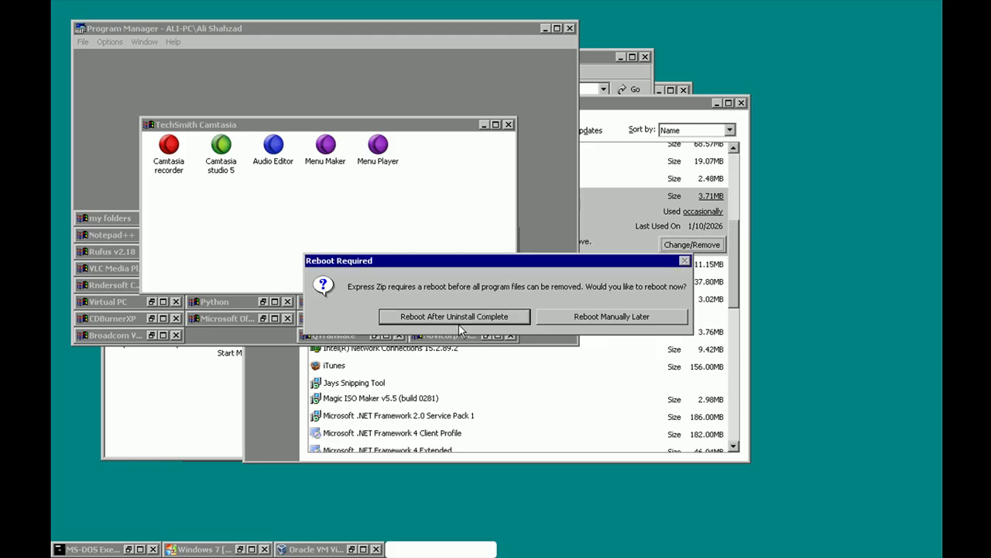
left_click(456, 315)
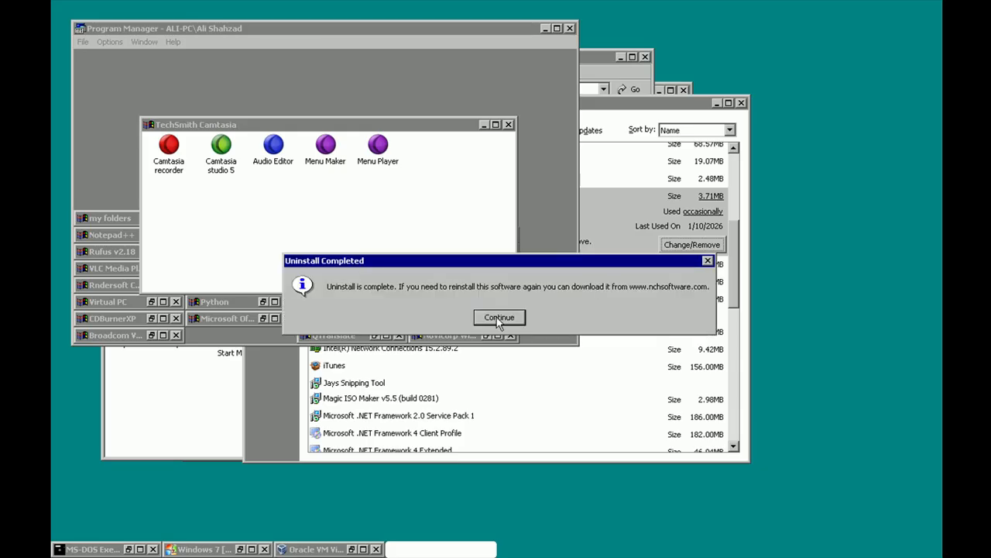
left_click(499, 318)
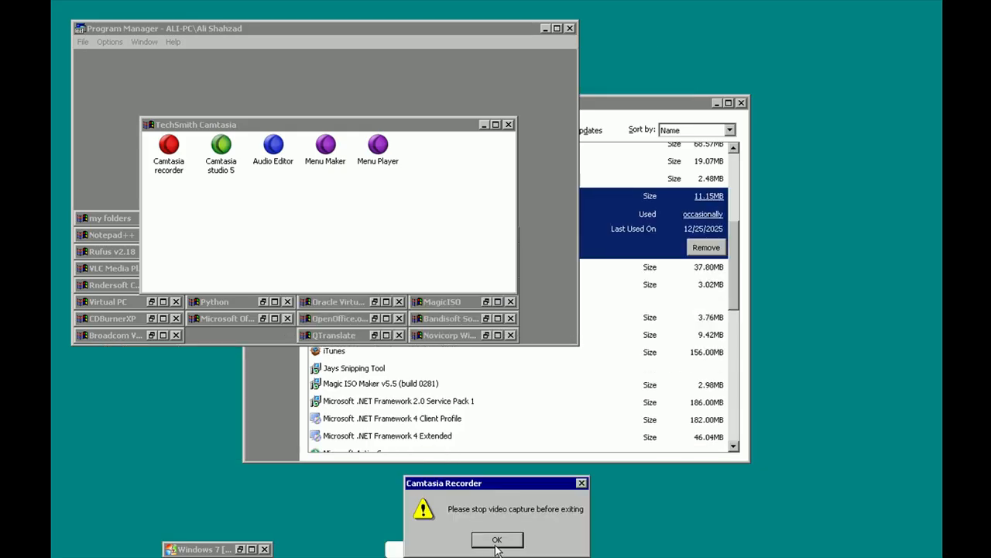
left_click(497, 541)
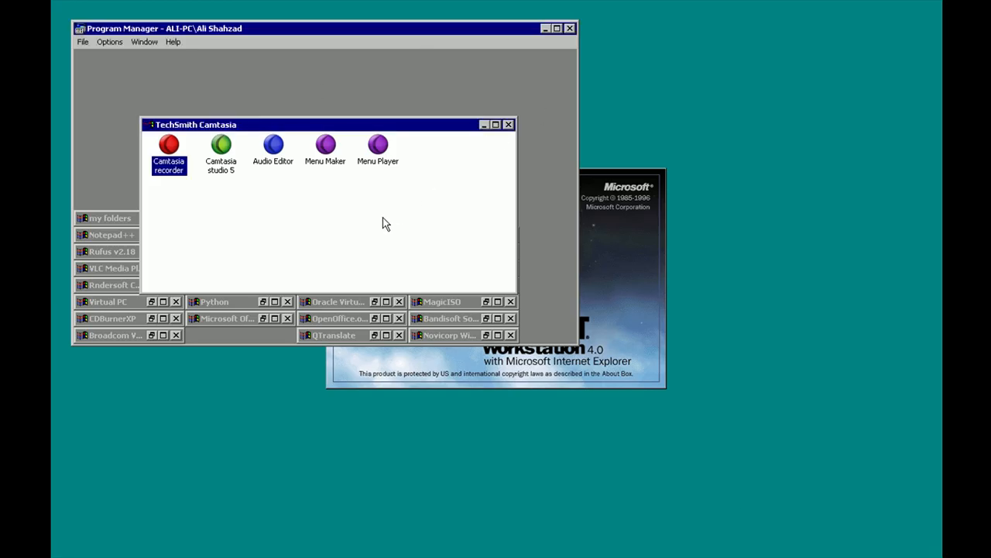
Open Oracle VM VirtualBox from its Program Manager group and start the Windows 7 virtual machine
double_click(325, 310)
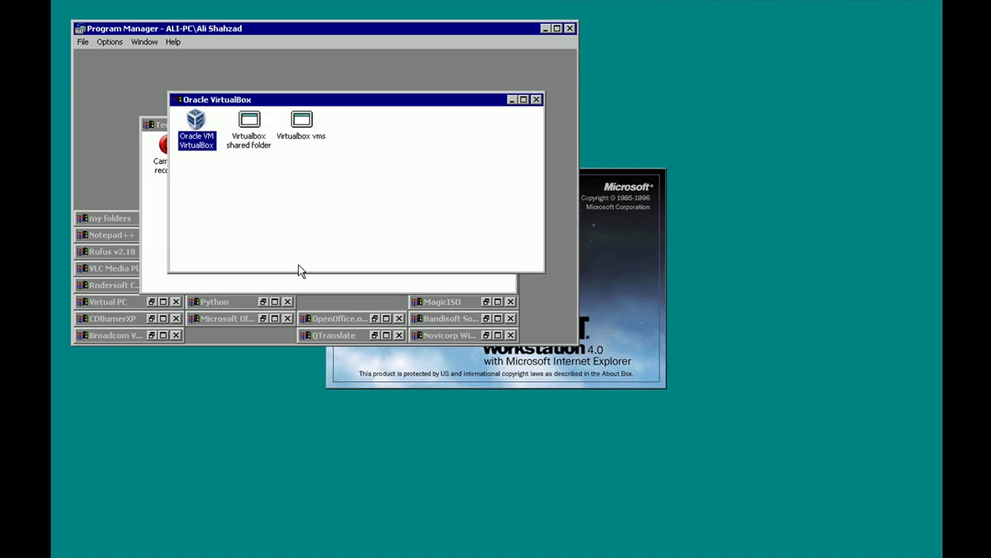
double_click(196, 144)
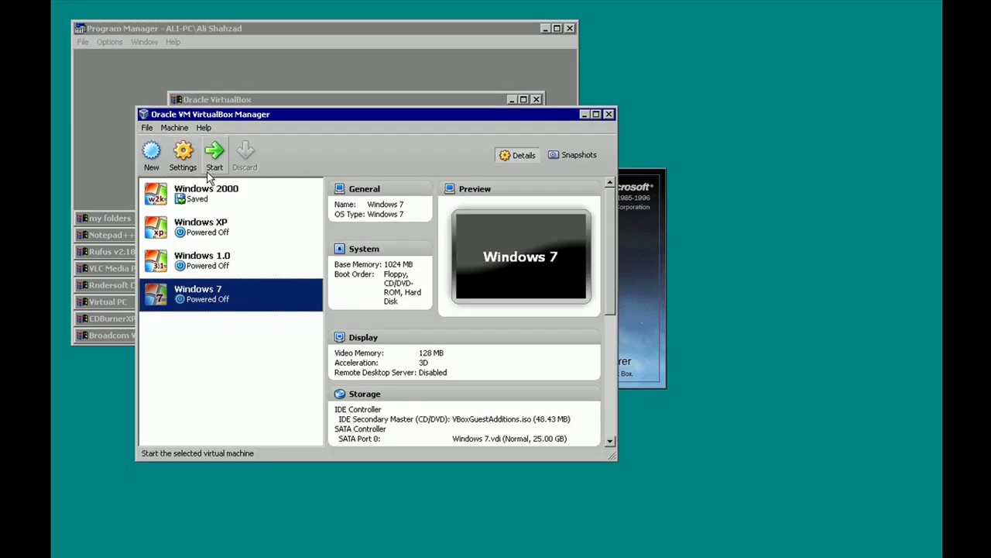
left_click(214, 155)
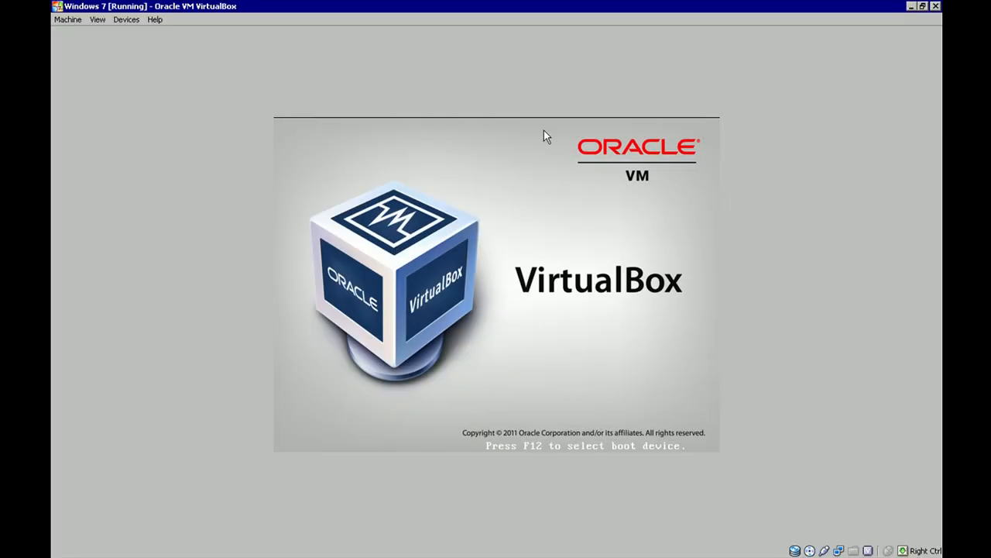
Minimize the Windows 7 virtual machine and stop the Camtasia Recorder recording from the TechSmith Camtasia group
left_click(912, 7)
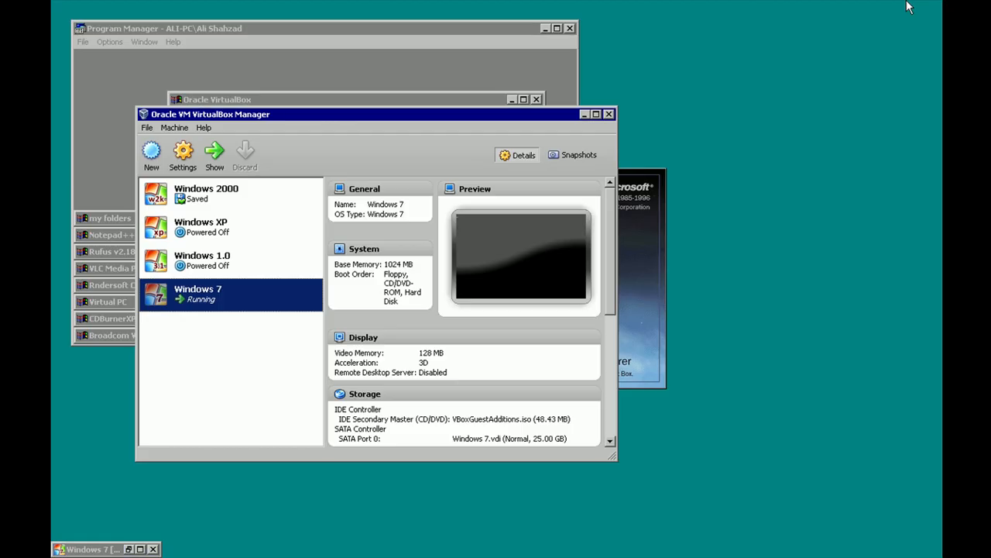
left_click(488, 100)
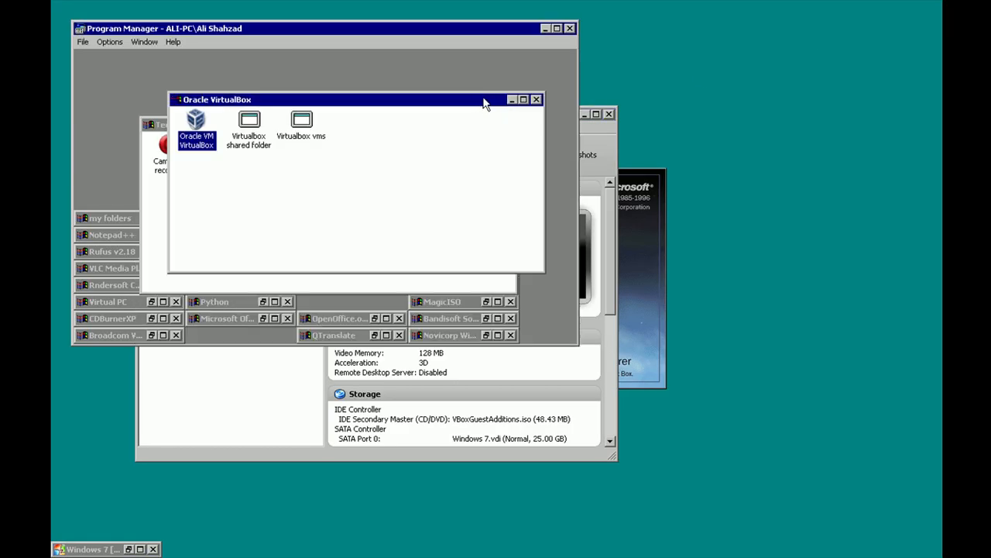
double_click(160, 172)
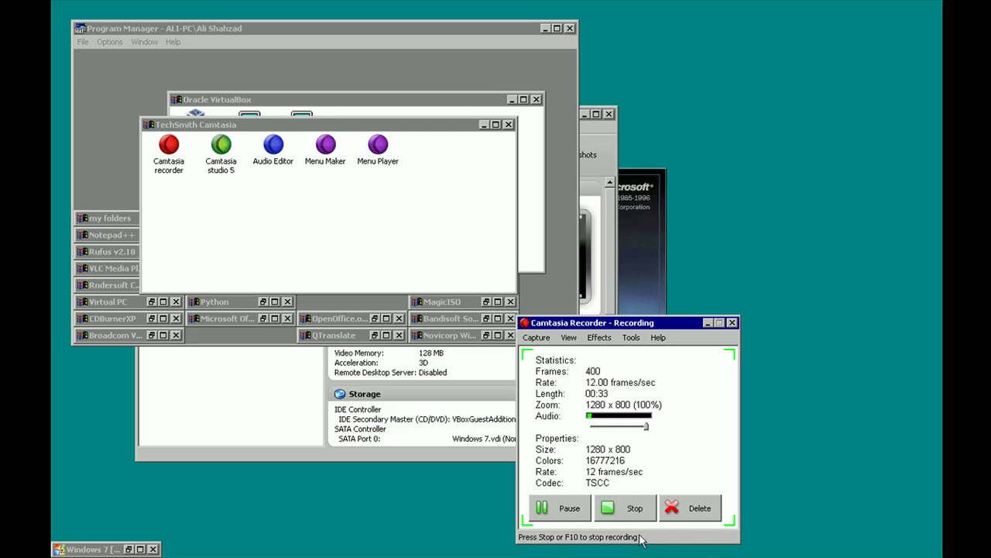
left_click(640, 509)
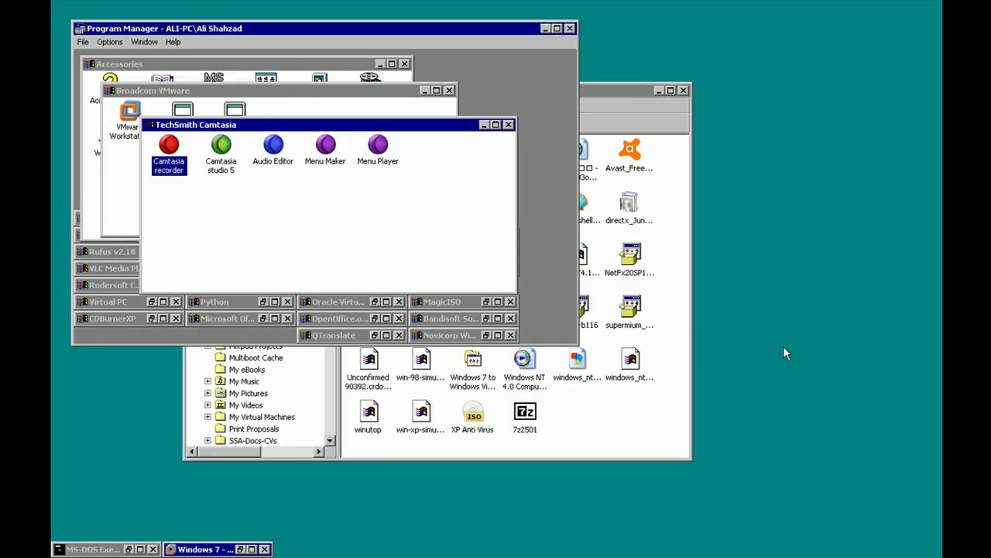
Bring the Downloads folder forward and switch to the Windows 7 virtual machine in VMware Workstation through the host's Task List
left_click(616, 414)
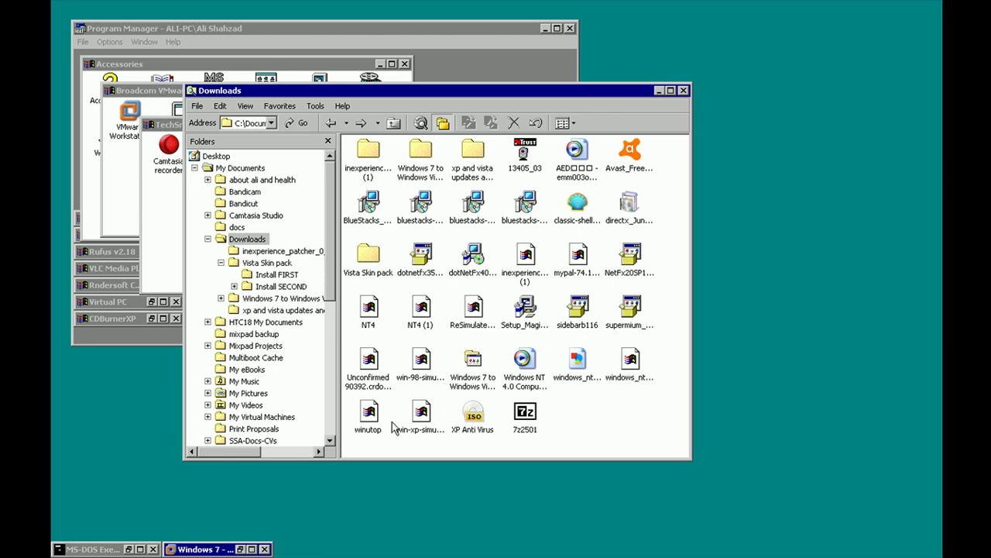
double_click(191, 541)
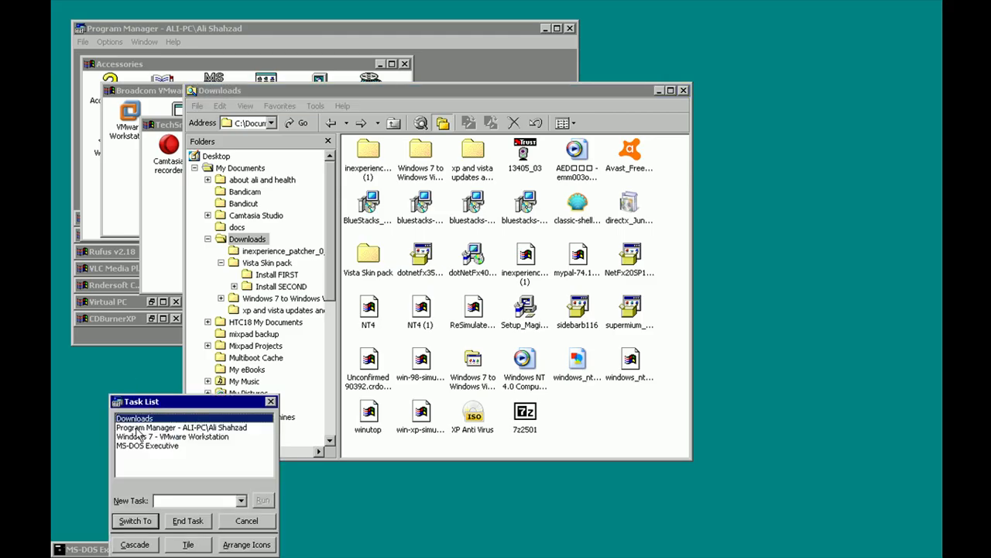
double_click(180, 438)
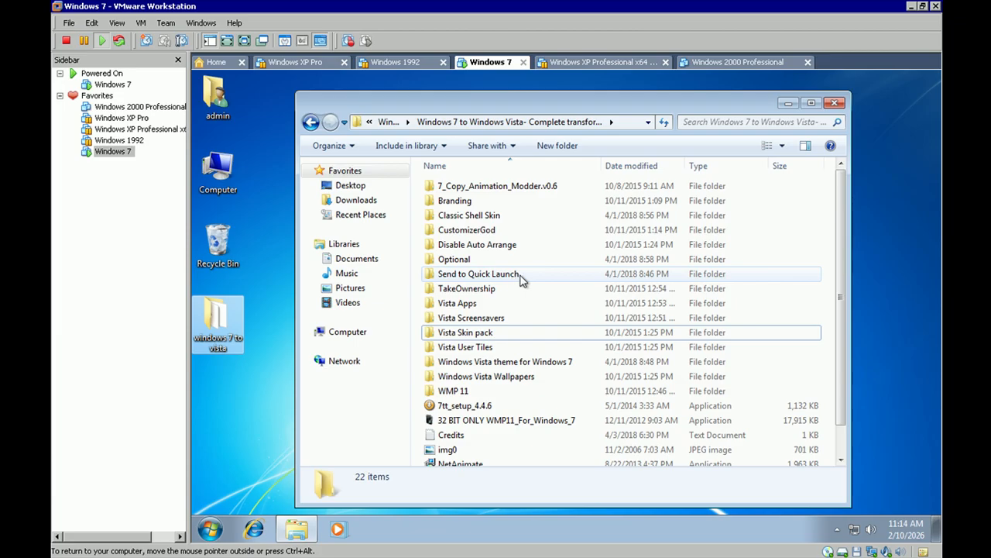
Close the folder window in the guest and exit VMware Workstation with the Suspend option for the running virtual machine
left_click(835, 102)
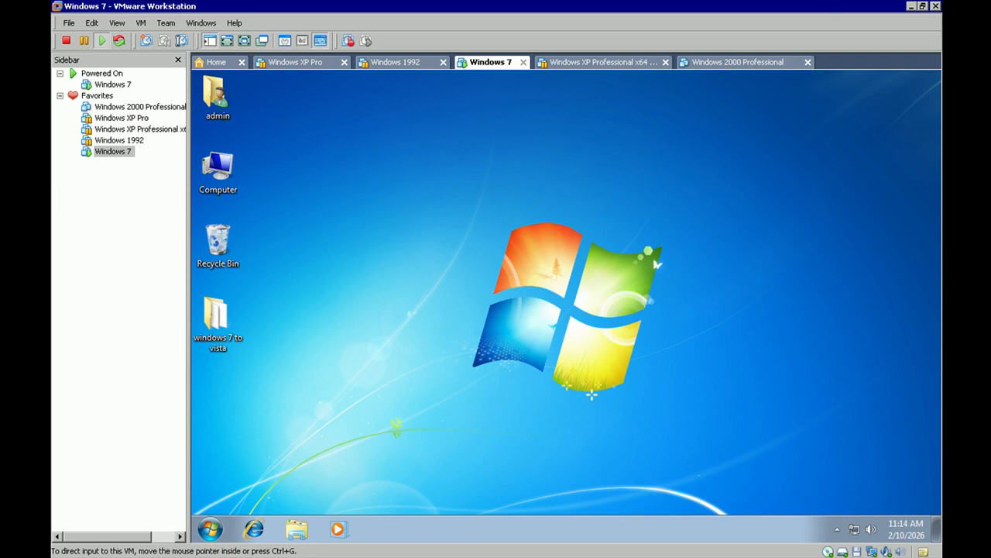
left_click(936, 6)
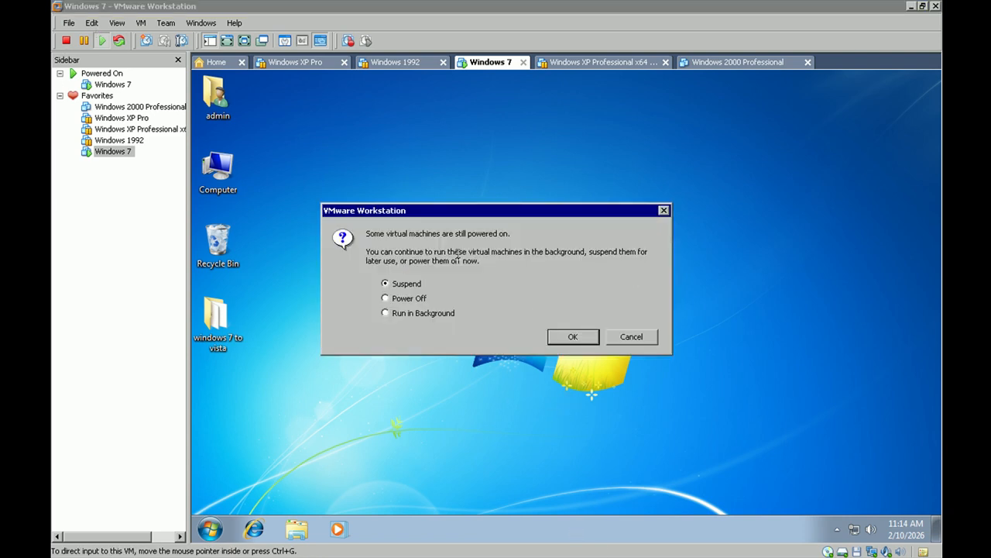
left_click(573, 336)
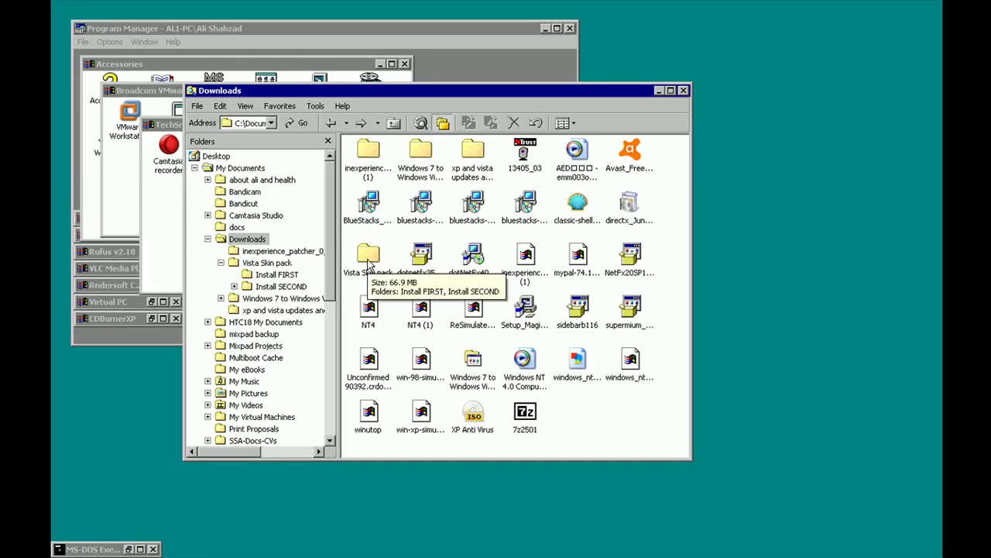
right_click(369, 264)
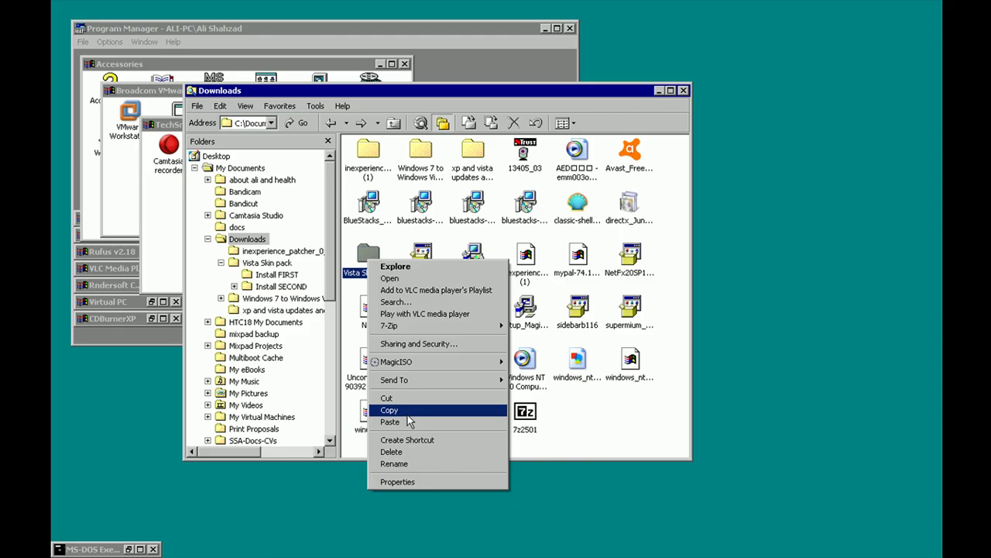
left_click(415, 480)
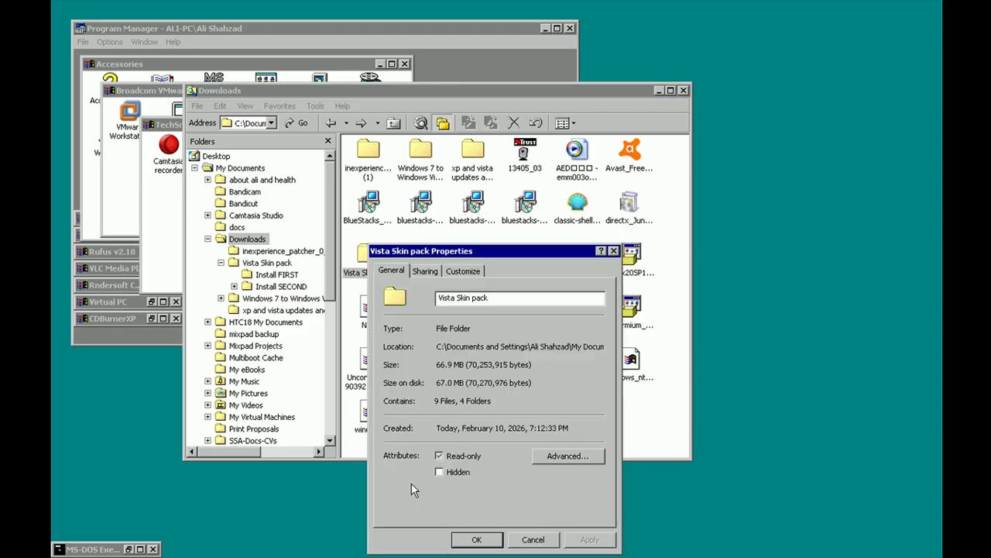
left_click(532, 540)
Share the Vista Skin pack folder on the network under its own name, allow network users to change files, and close Downloads
right_click(369, 258)
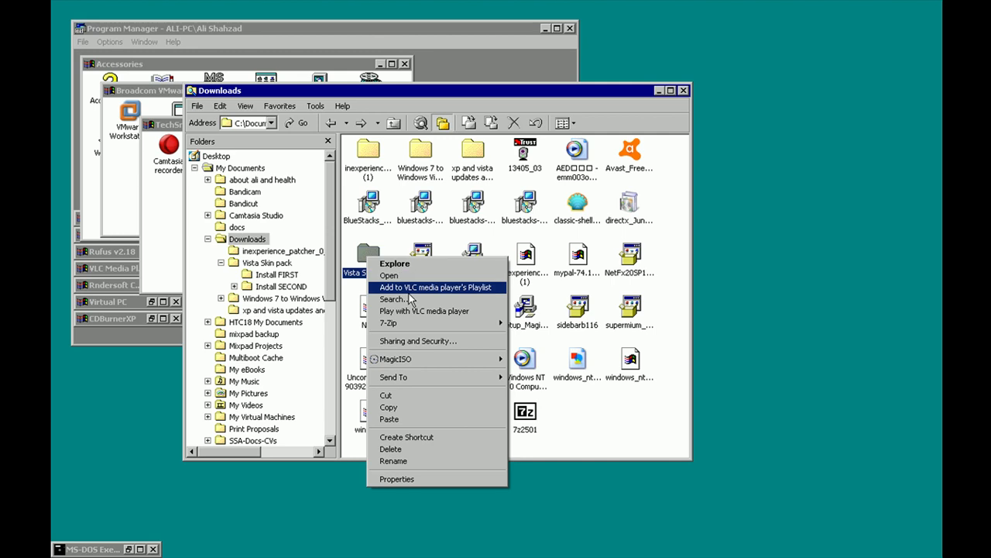
left_click(399, 477)
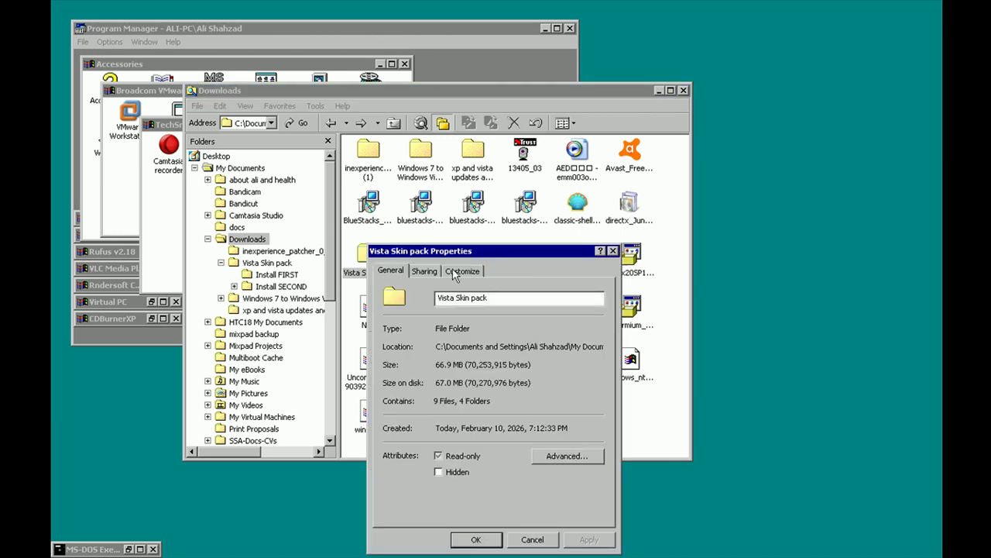
left_click(432, 273)
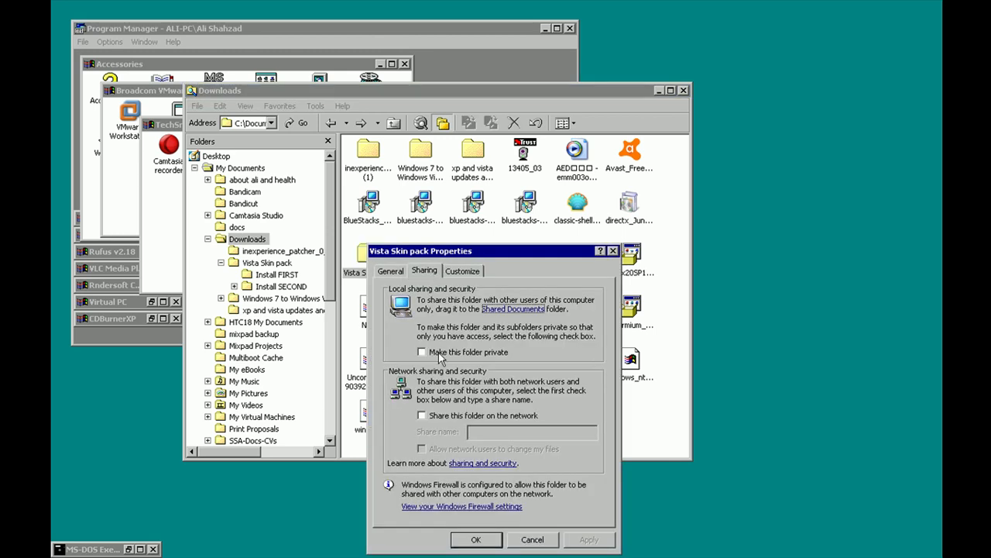
left_click(439, 420)
left_click(448, 451)
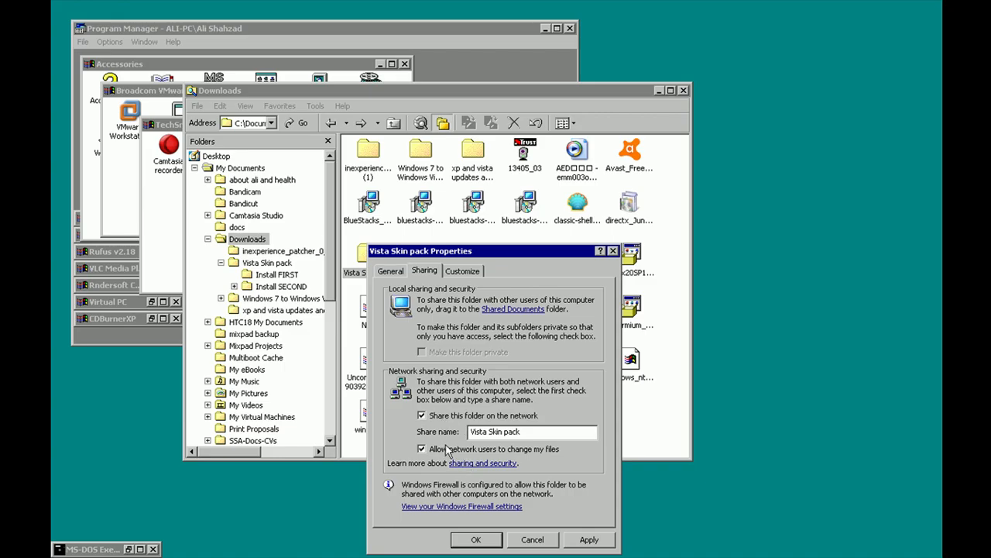
left_click(593, 542)
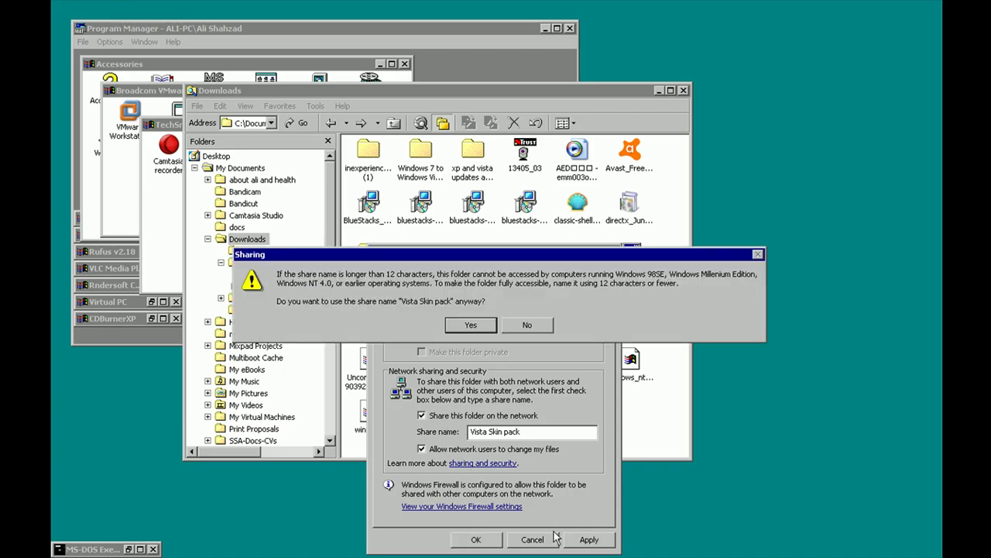
left_click(471, 324)
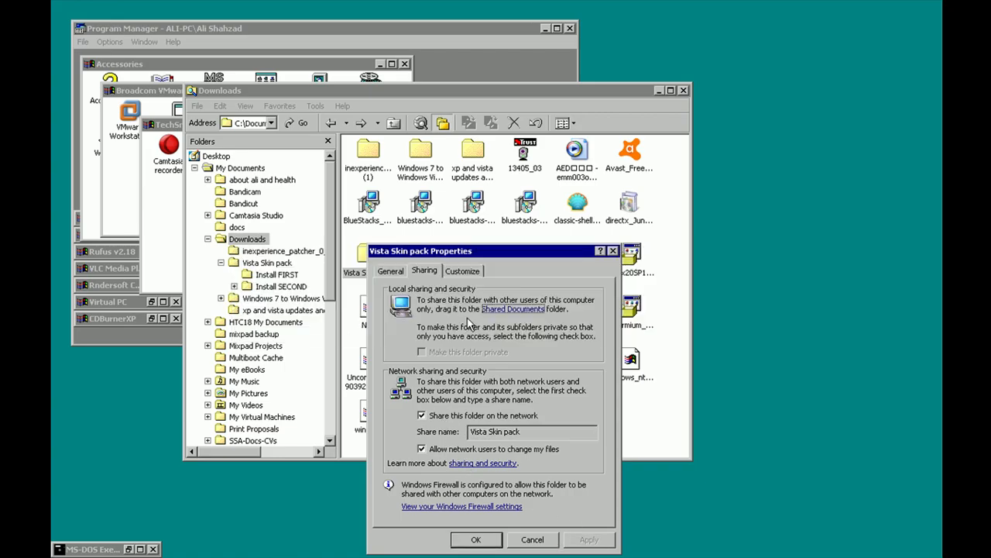
left_click(474, 541)
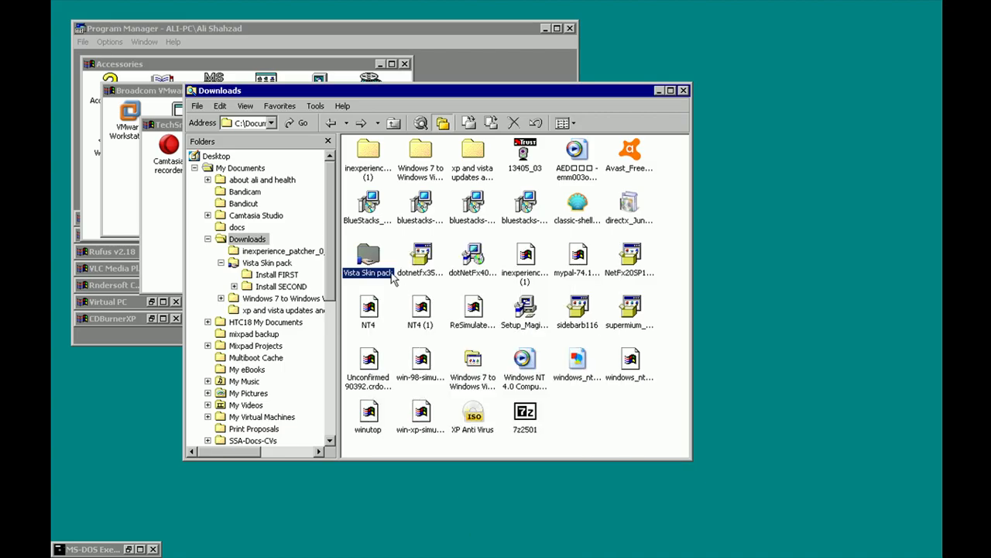
left_click(684, 91)
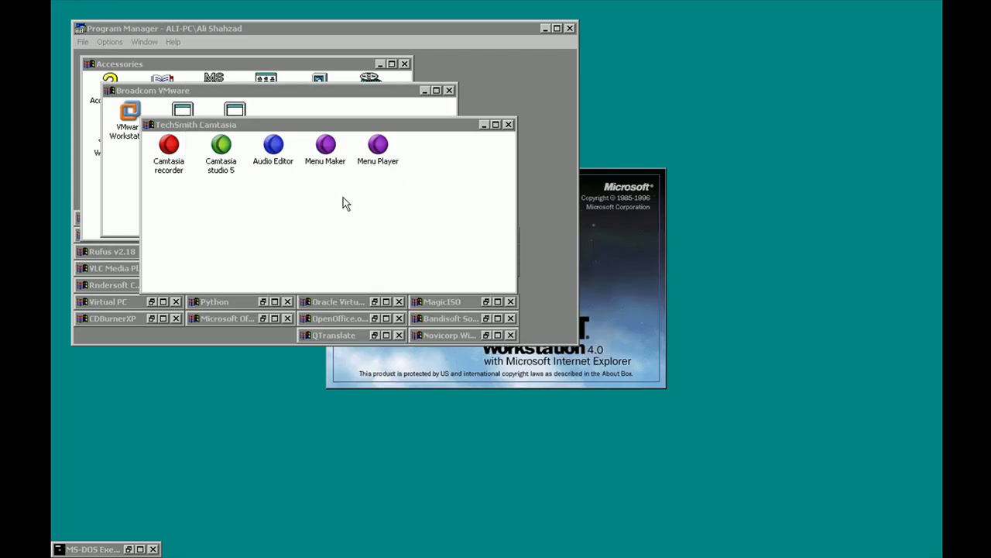
Open Oracle VM VirtualBox from its Program Manager group and start the Windows 7 virtual machine
left_click(334, 305)
double_click(334, 305)
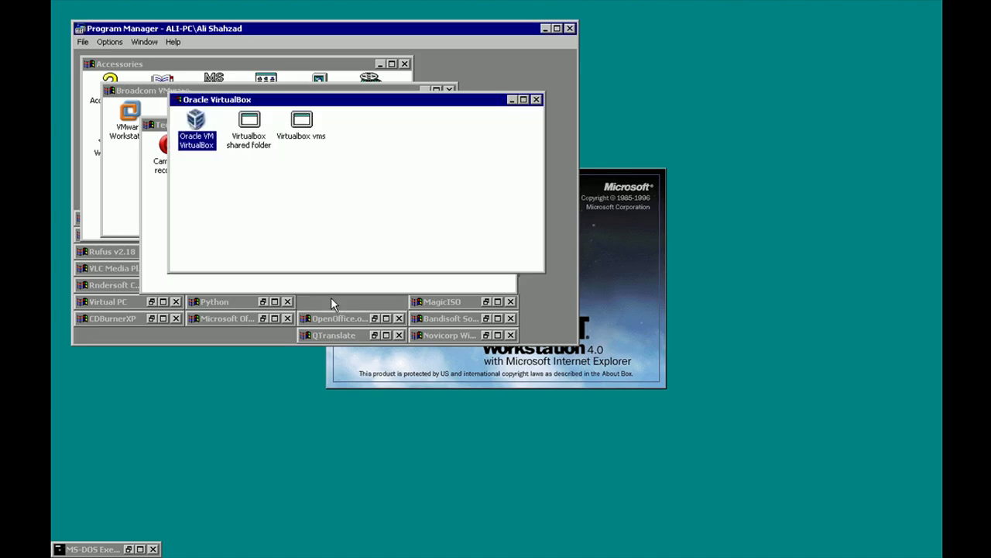
double_click(211, 138)
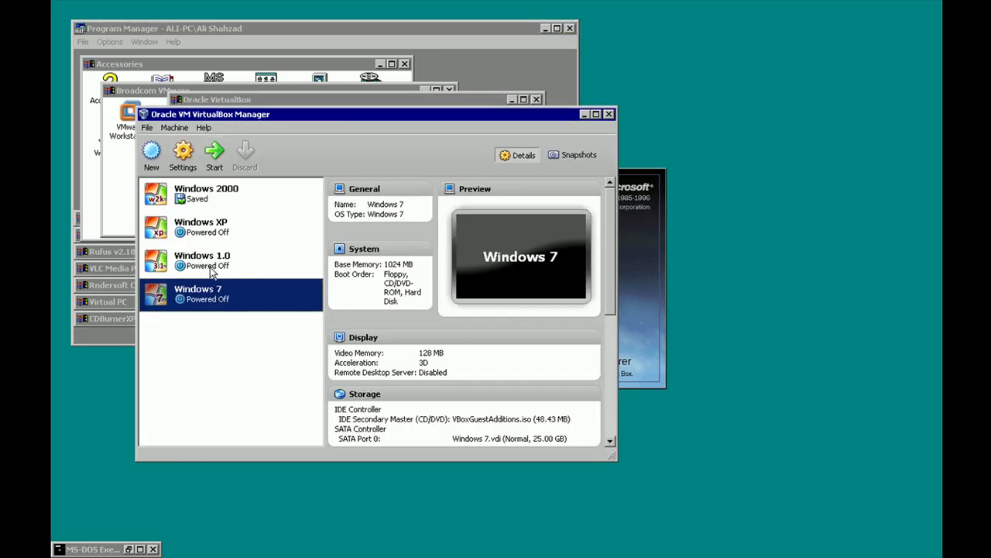
left_click(214, 152)
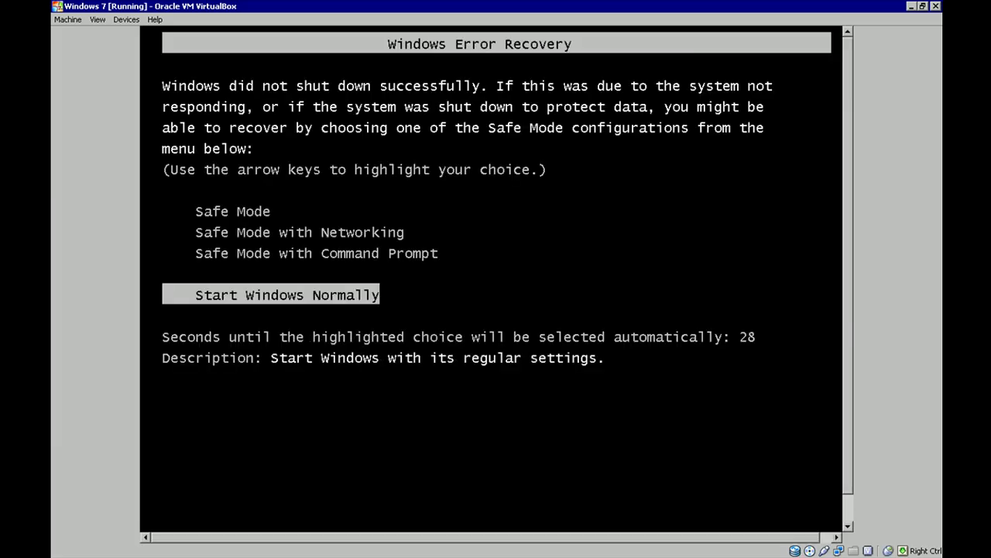
Boot the guest with Start Windows Normally, and restore and re-maximize the virtual machine window to refit the desktop
key("Return")
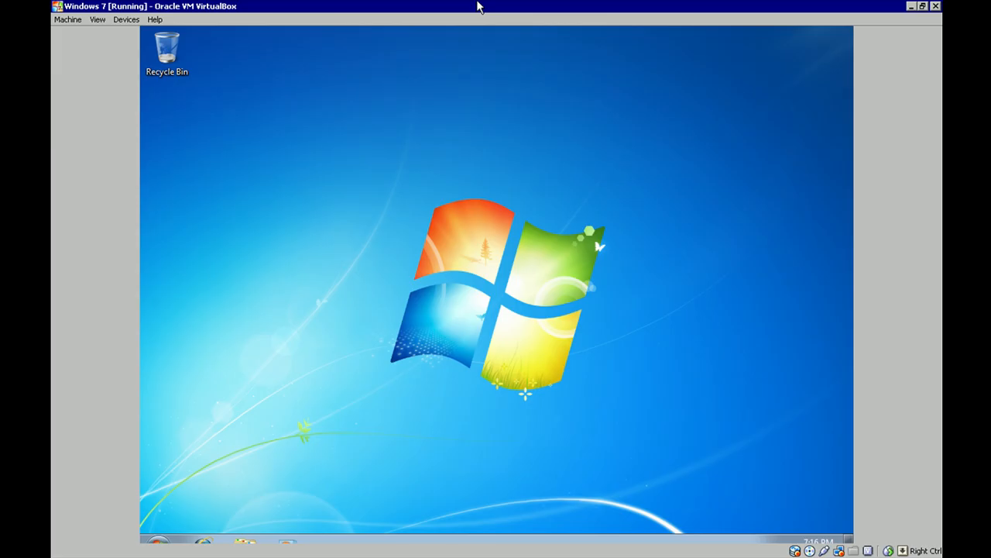
double_click(478, 6)
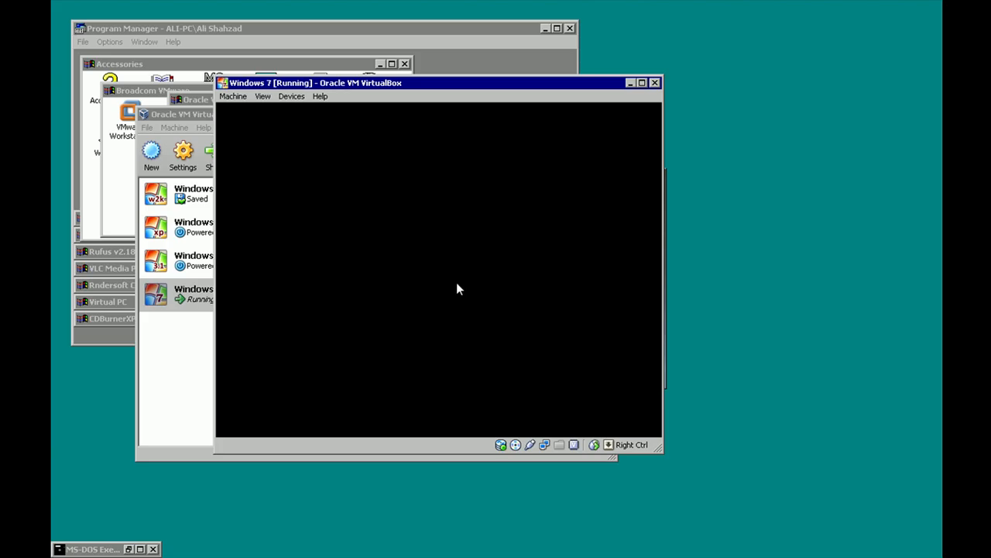
double_click(421, 83)
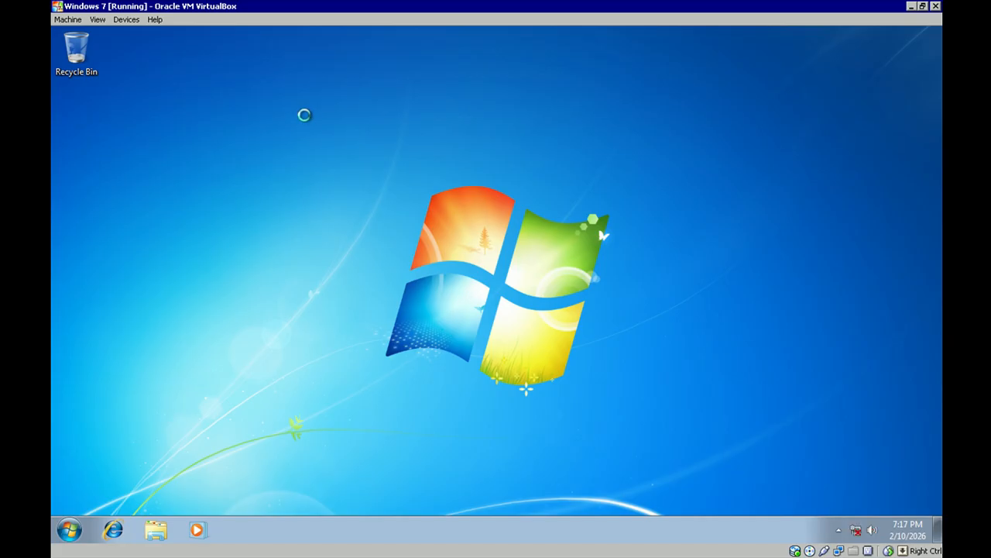
Apply the Unsaved Theme in the guest's Personalization settings and close the window
right_click(304, 115)
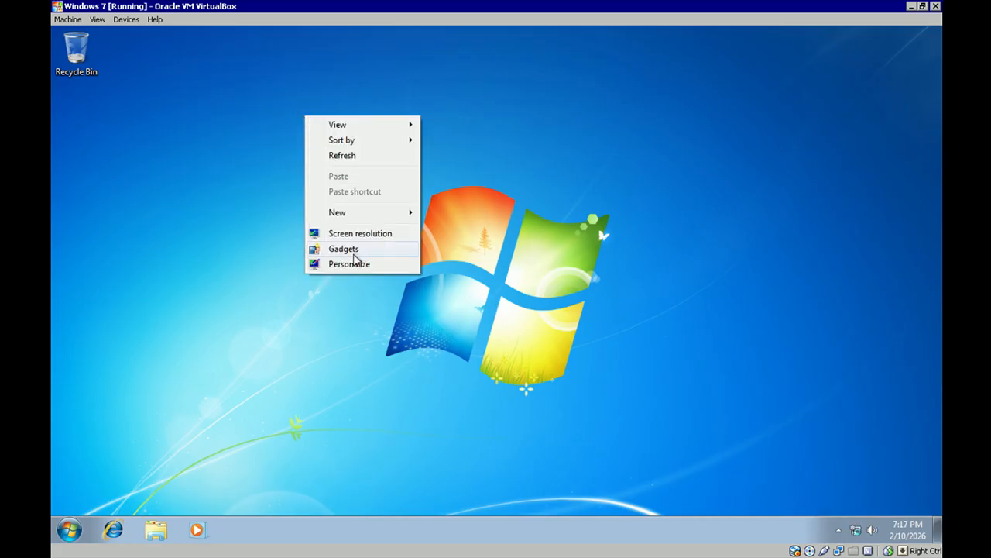
left_click(351, 266)
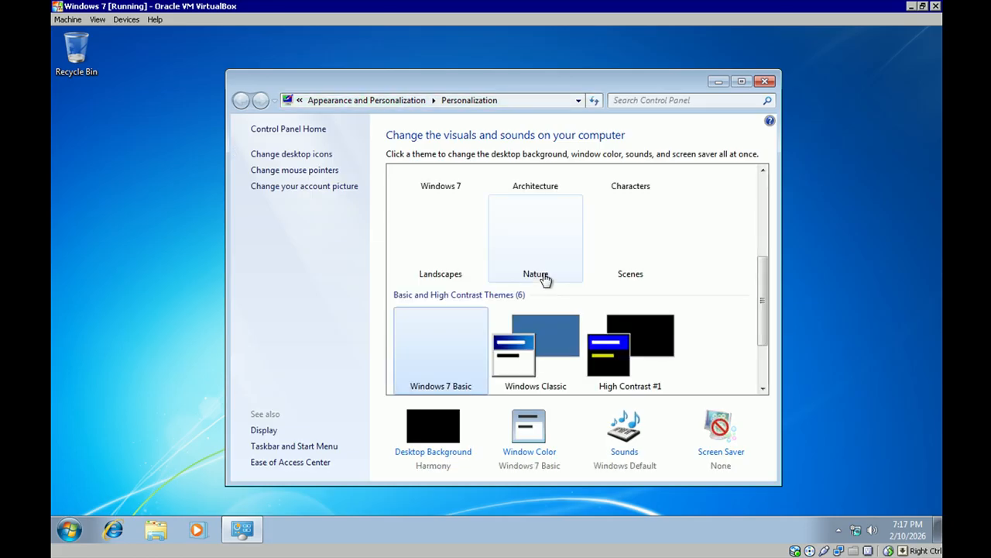
scroll(514, 285, "up", 3)
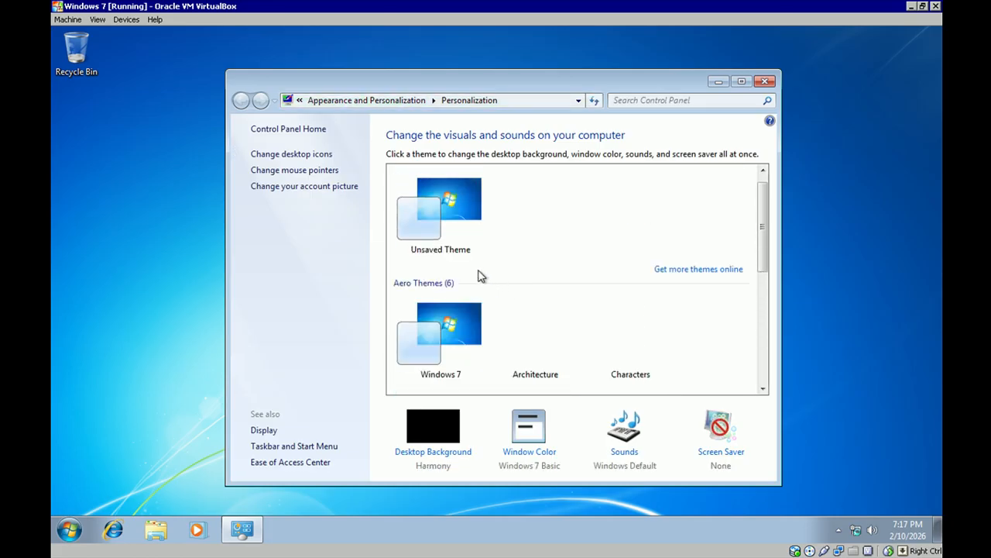
left_click(446, 200)
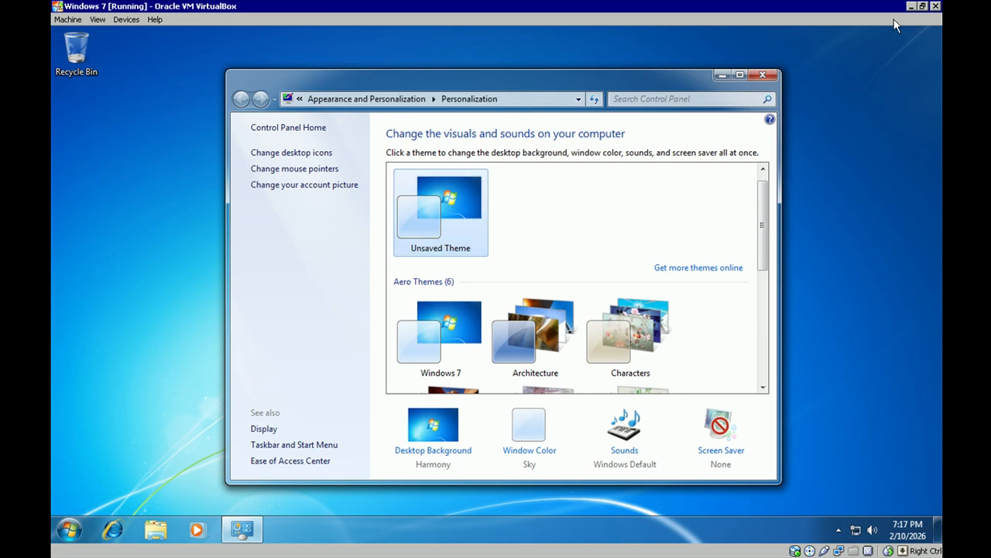
left_click(759, 77)
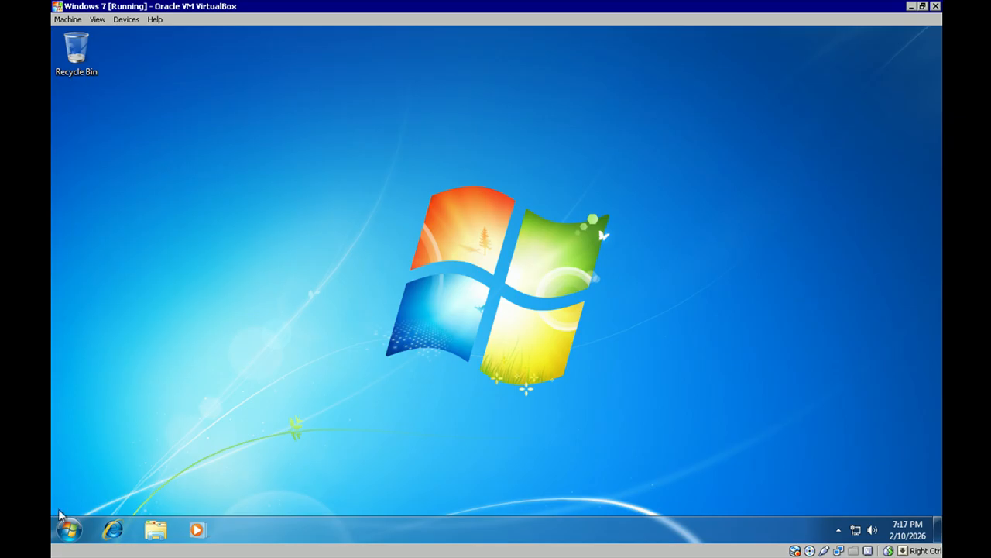
Check the guest's Start menu, and minimize the virtual machine to bring Program Manager to the front
left_click(68, 528)
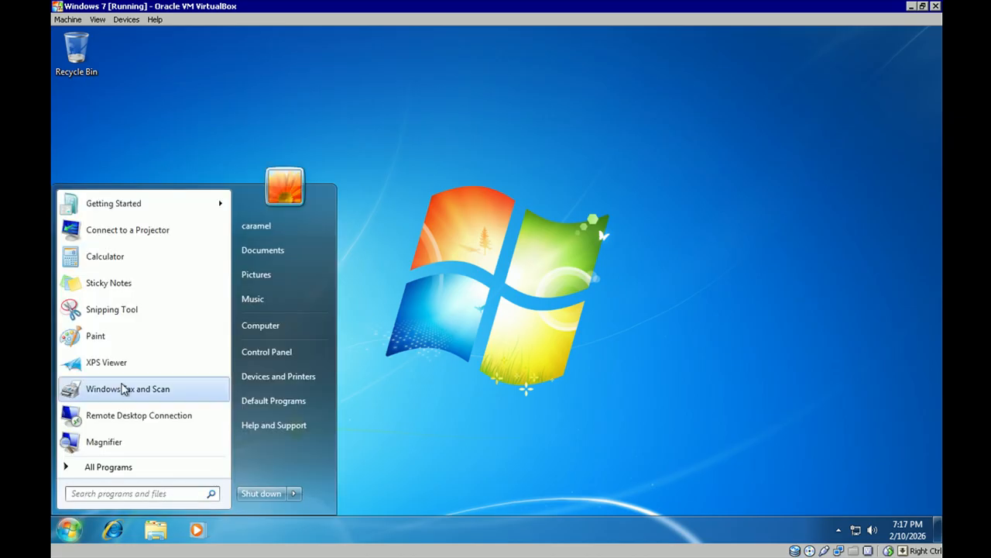
left_click(380, 428)
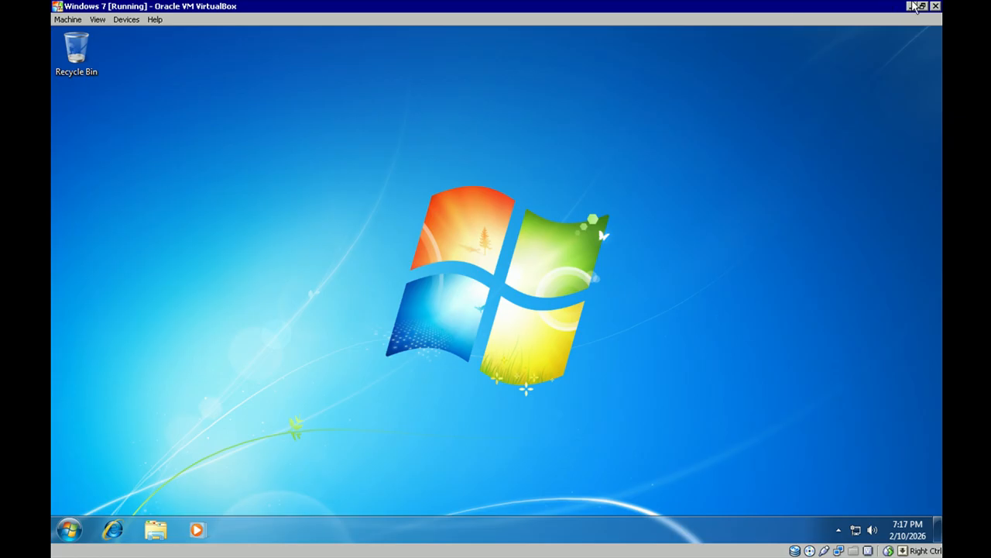
left_click(911, 6)
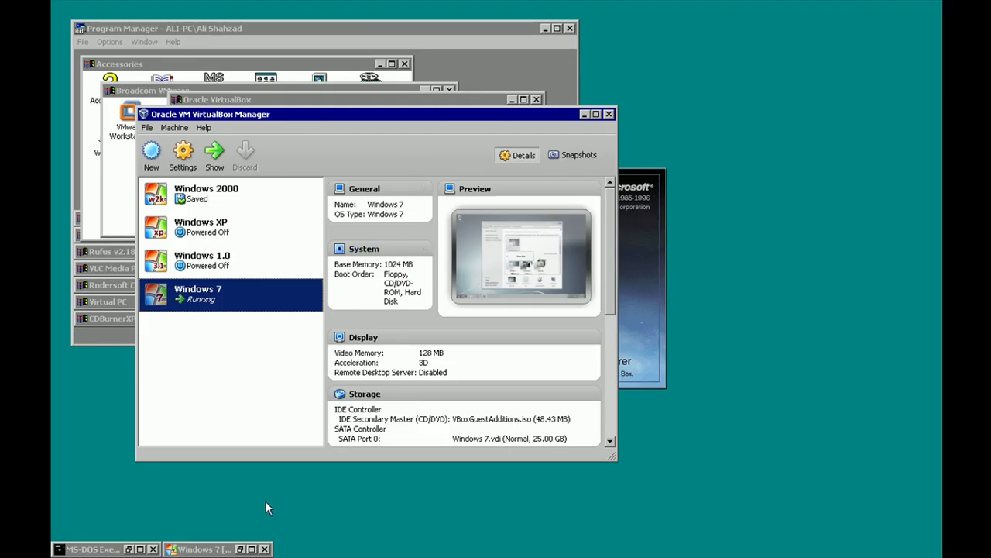
left_click(394, 29)
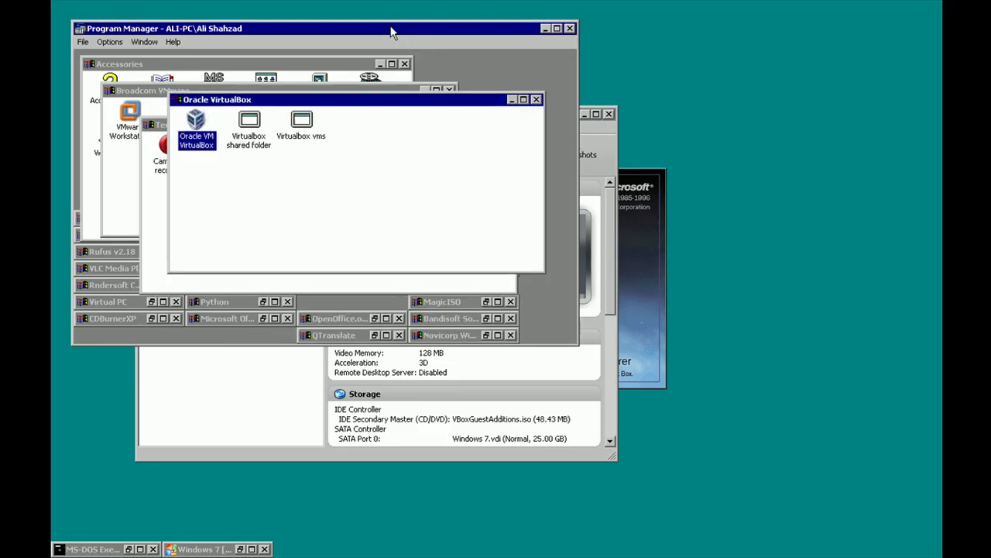
Open Windows Explorer from Accessories and show the properties of the Windows 7 to Windows Vista Transformation Pack 2018 folder in Downloads
left_click(324, 81)
double_click(321, 84)
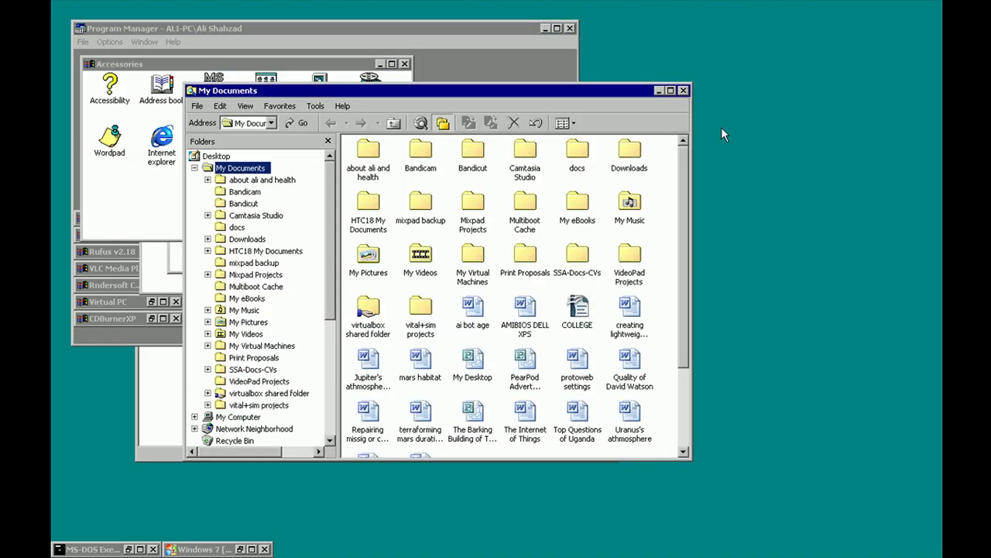
double_click(631, 169)
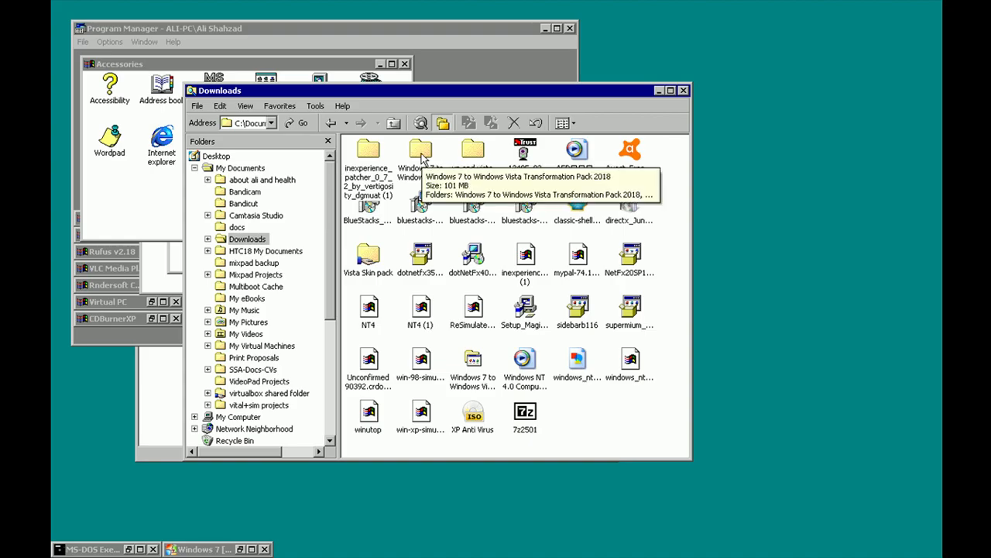
right_click(423, 159)
left_click(467, 377)
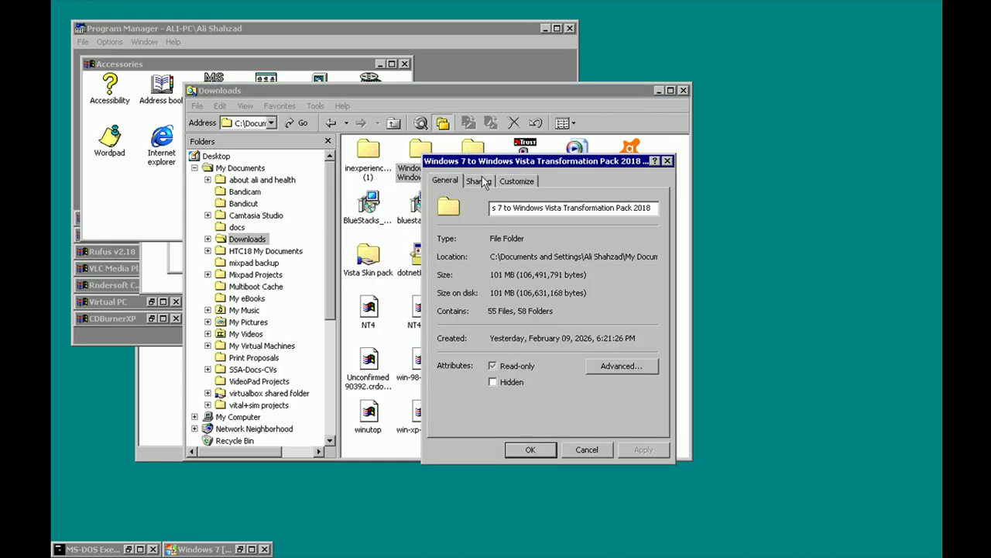
Share the transformation pack folder on the network, allow network users to change files, keep the long share name, and close the folder windows
left_click(482, 183)
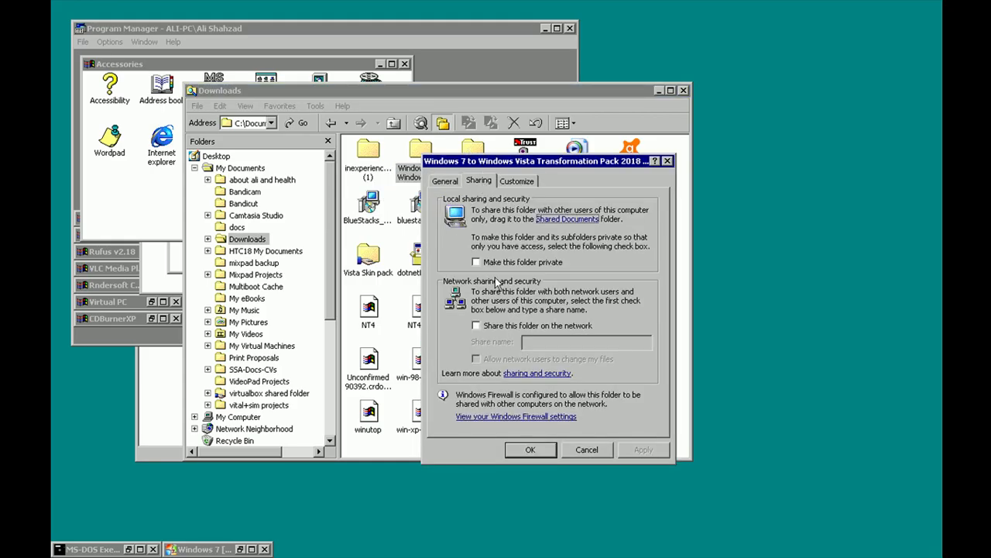
left_click(496, 328)
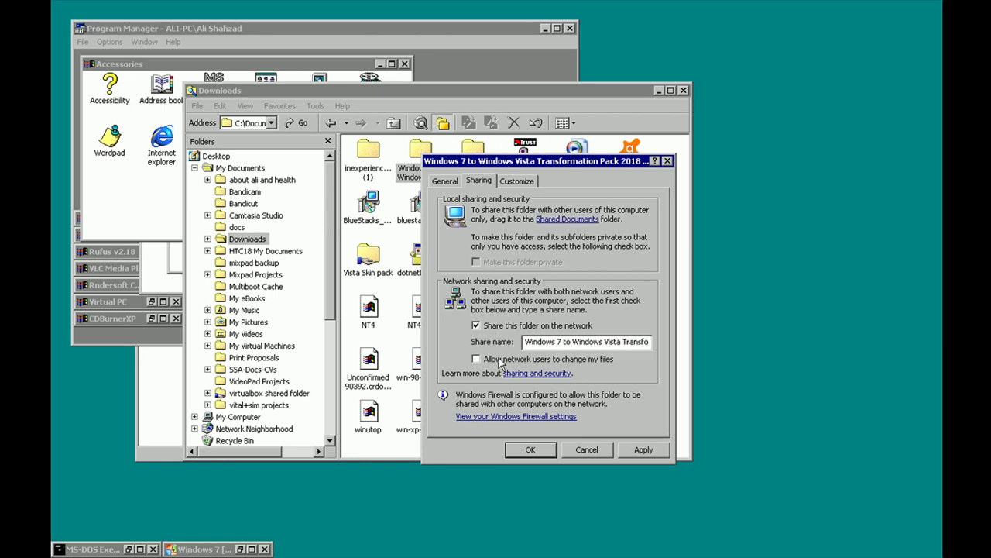
left_click(502, 361)
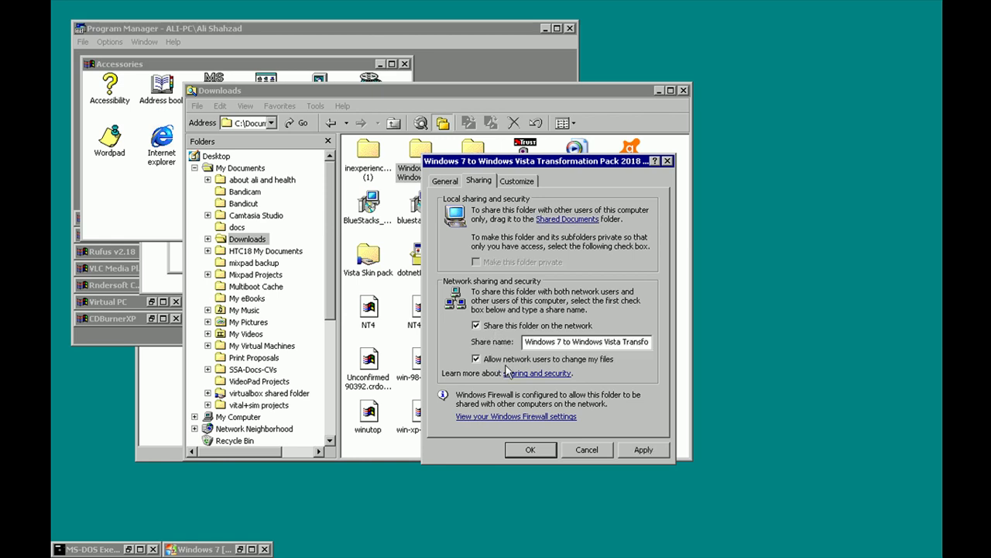
left_click(642, 452)
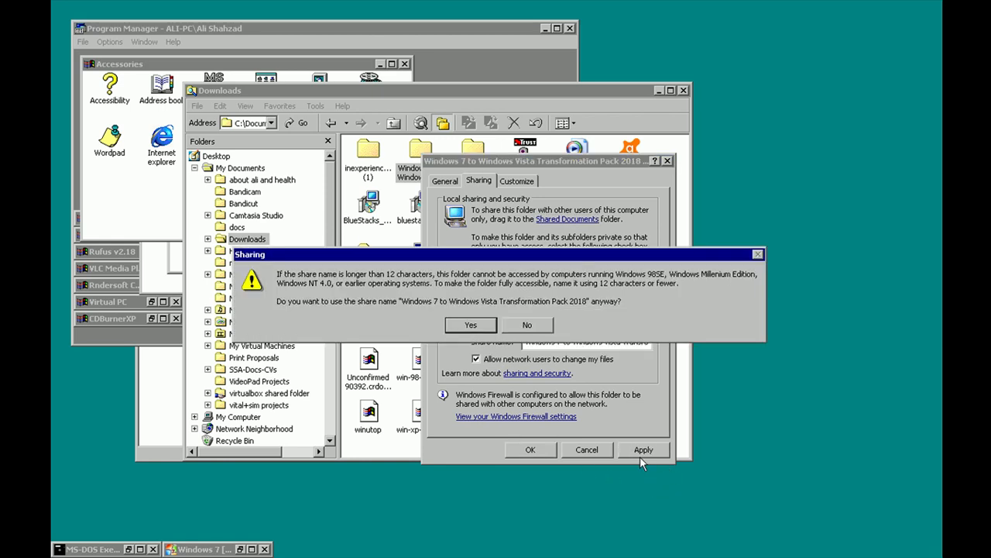
left_click(474, 326)
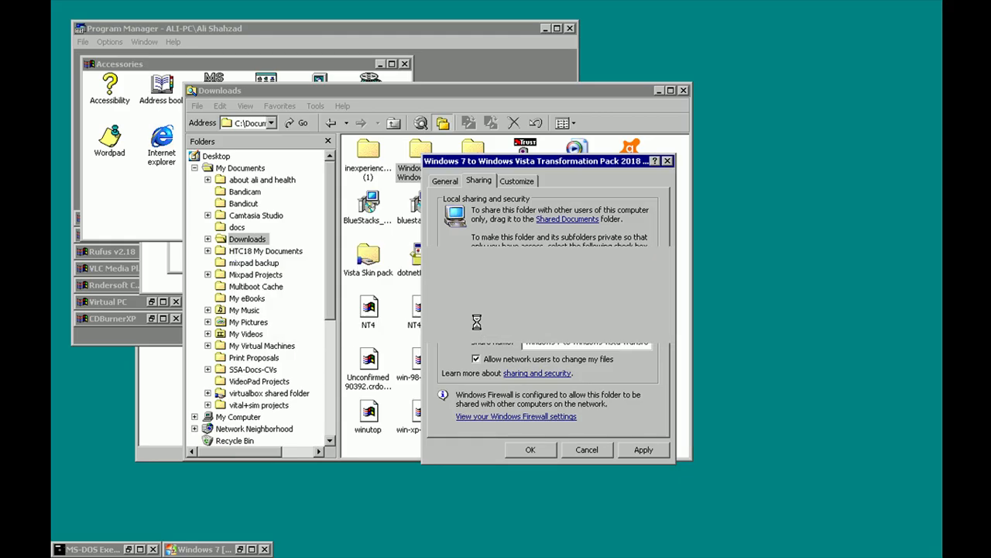
left_click(531, 450)
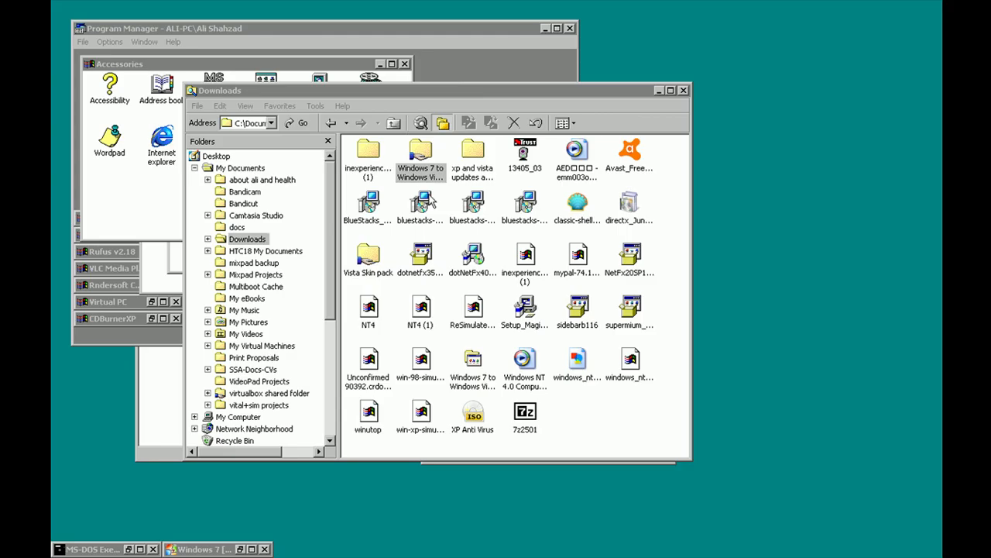
left_click(679, 213)
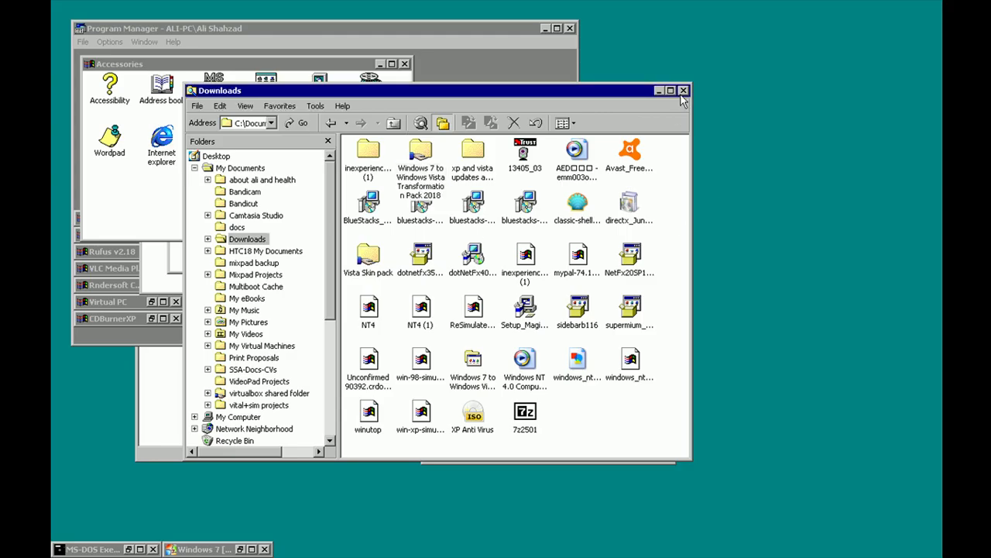
left_click(682, 91)
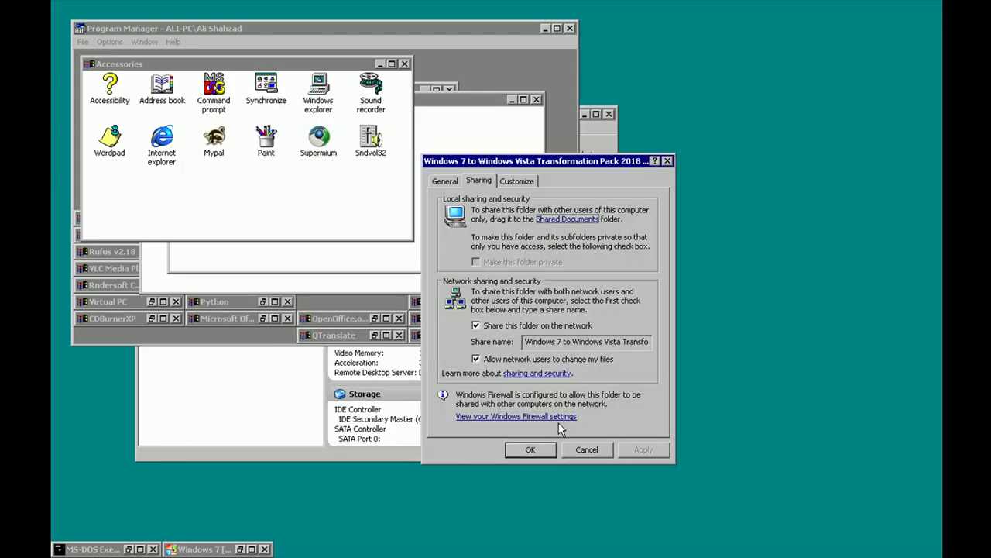
left_click(595, 454)
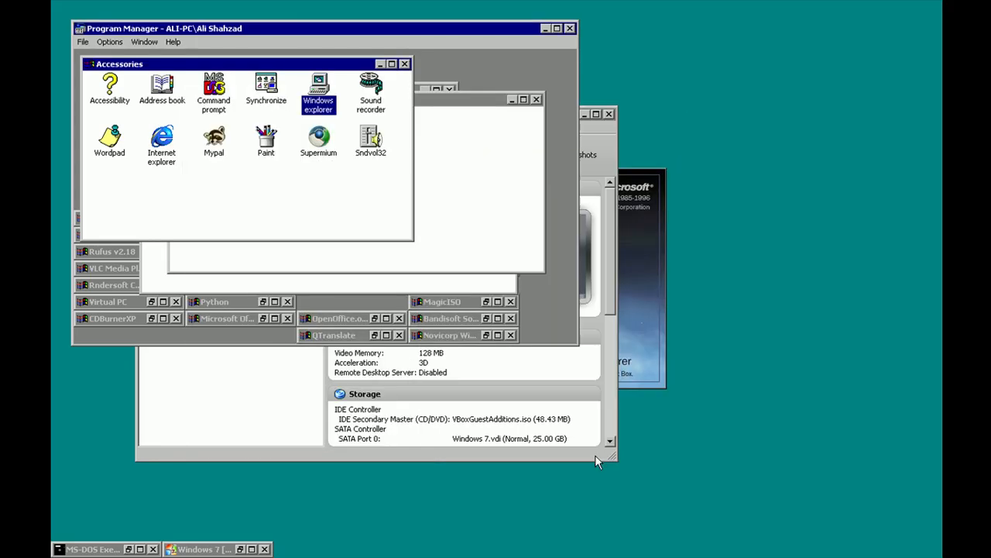
Return to the Windows 7 virtual machine and try to browse for a host folder while adding a new share in its Shared Folders settings
left_click(208, 546)
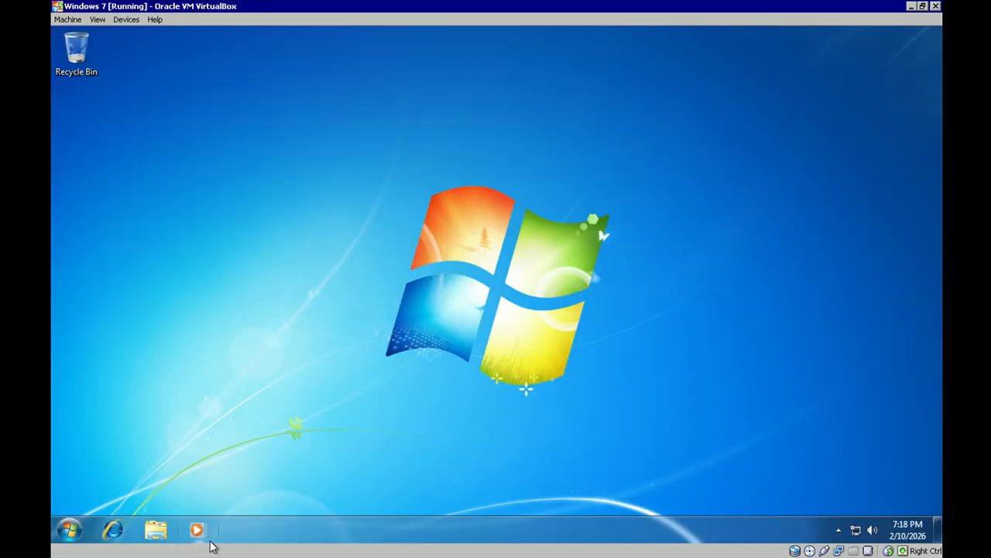
left_click(128, 21)
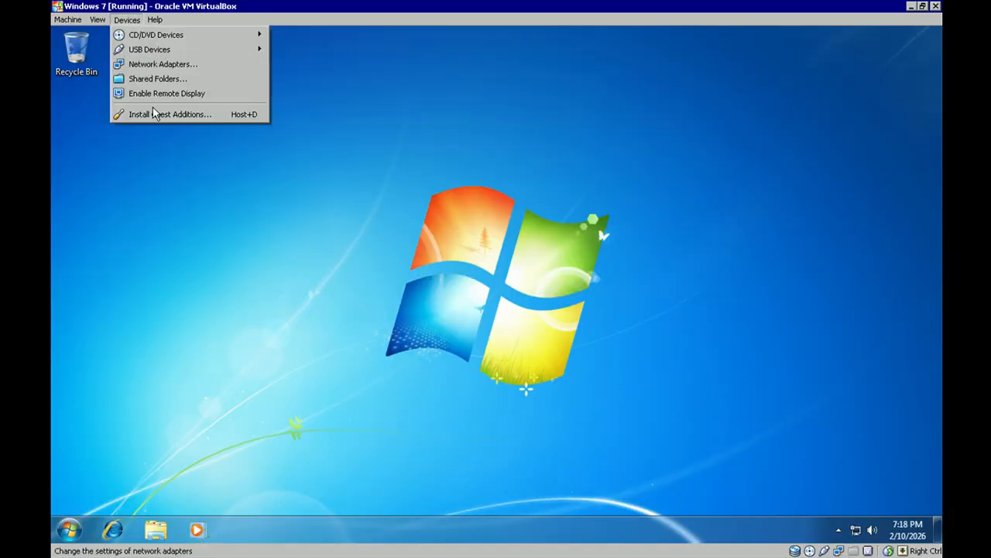
mouse_move(172, 51)
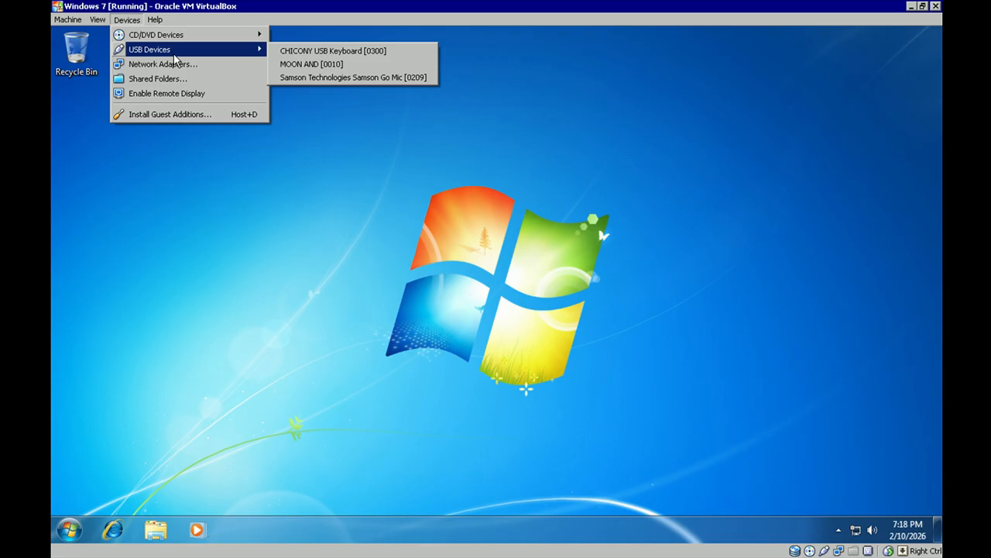
left_click(157, 79)
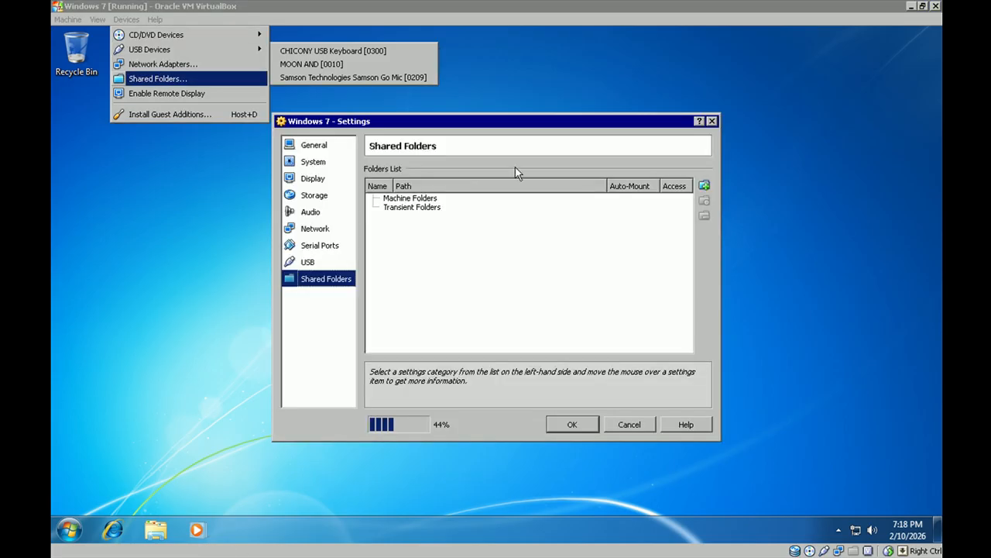
left_click(704, 187)
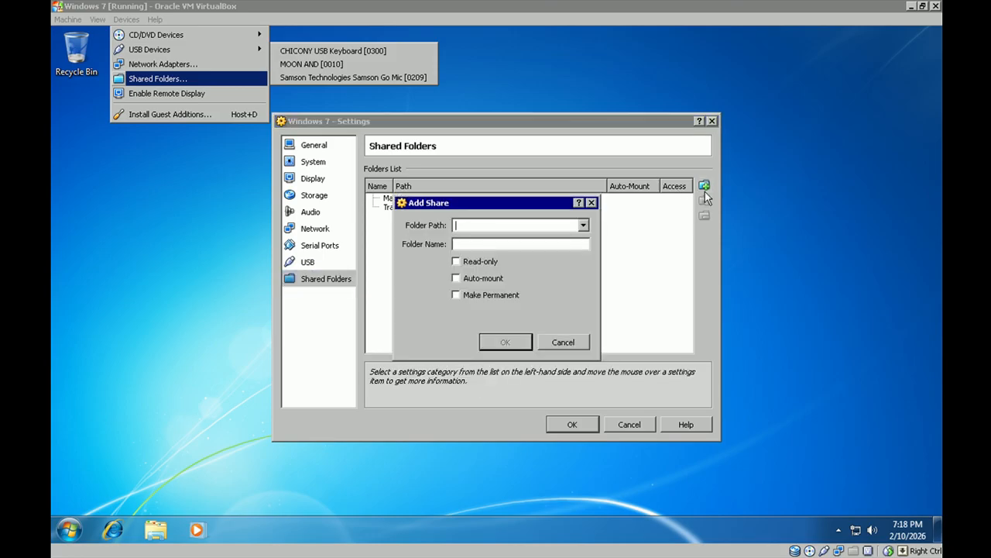
left_click(583, 226)
left_click(502, 248)
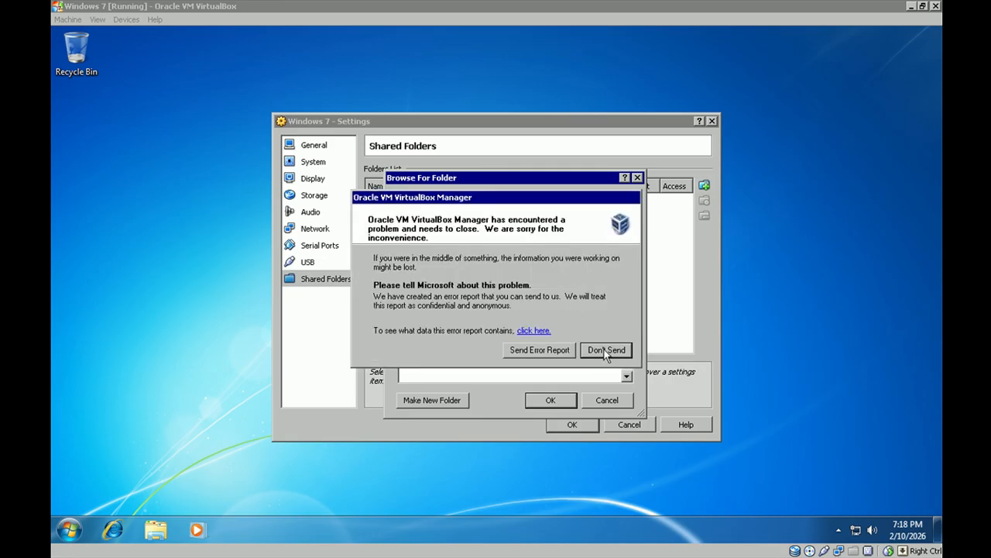
Dismiss the error reports without sending them, and try to close the unresponsive Browse For Folder dialog and clear the virtual machine window away
left_click(526, 350)
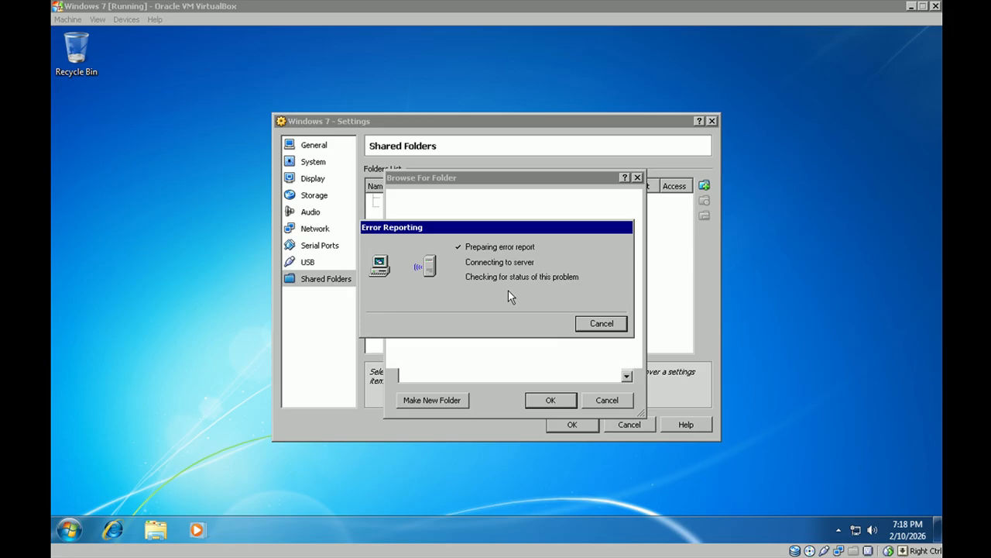
left_click(596, 325)
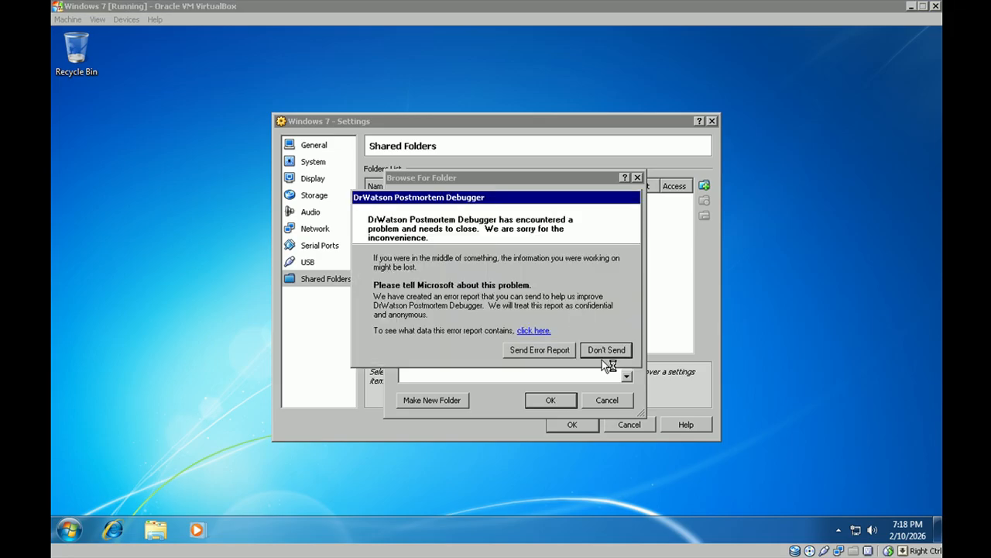
left_click(611, 350)
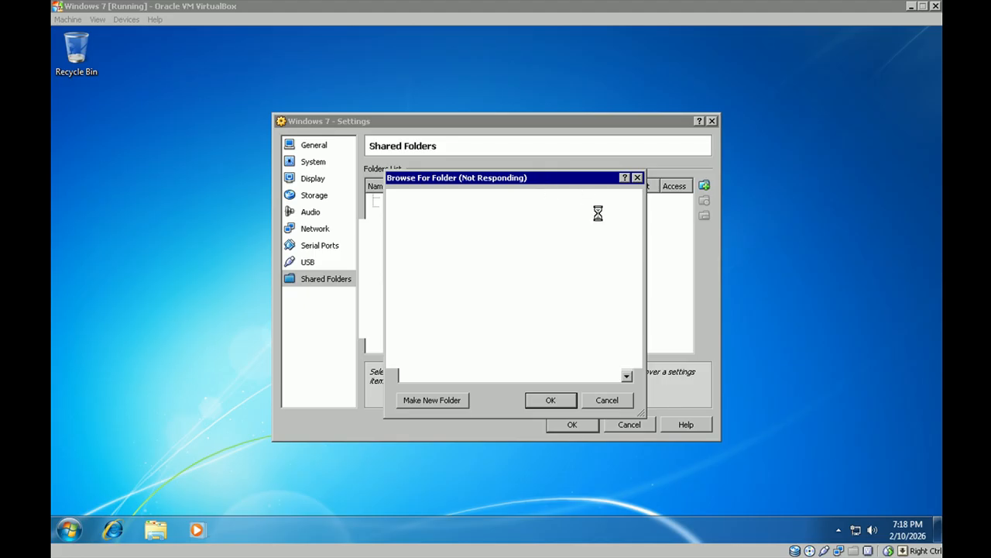
left_click(638, 179)
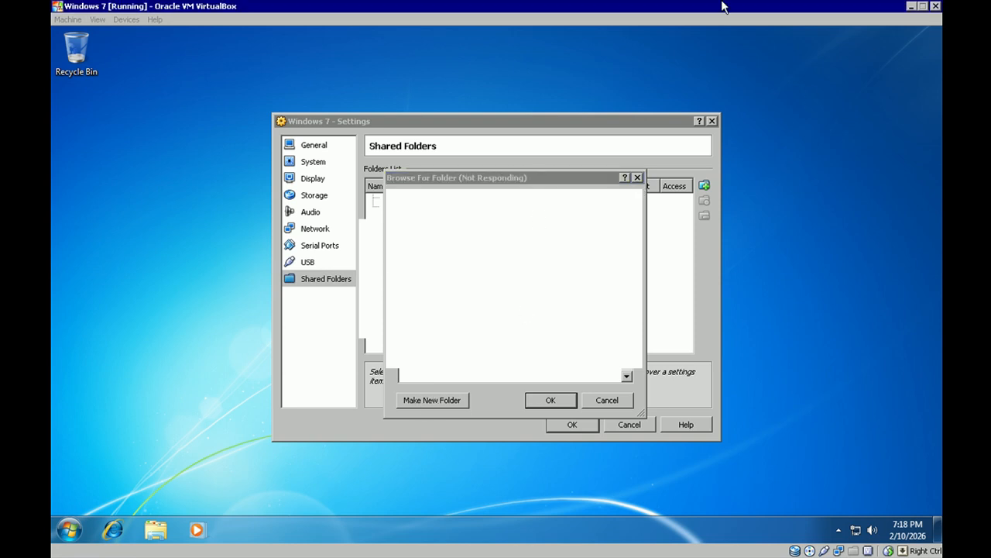
left_click(912, 6)
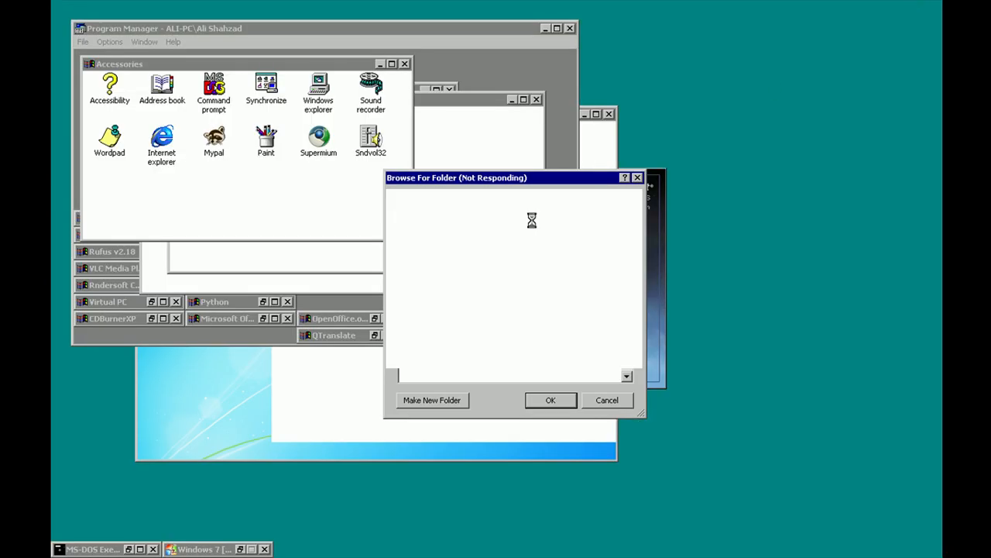
Open Camtasia recorder from the TechSmith Camtasia group in Program Manager and stop the running screen recording
left_click(258, 177)
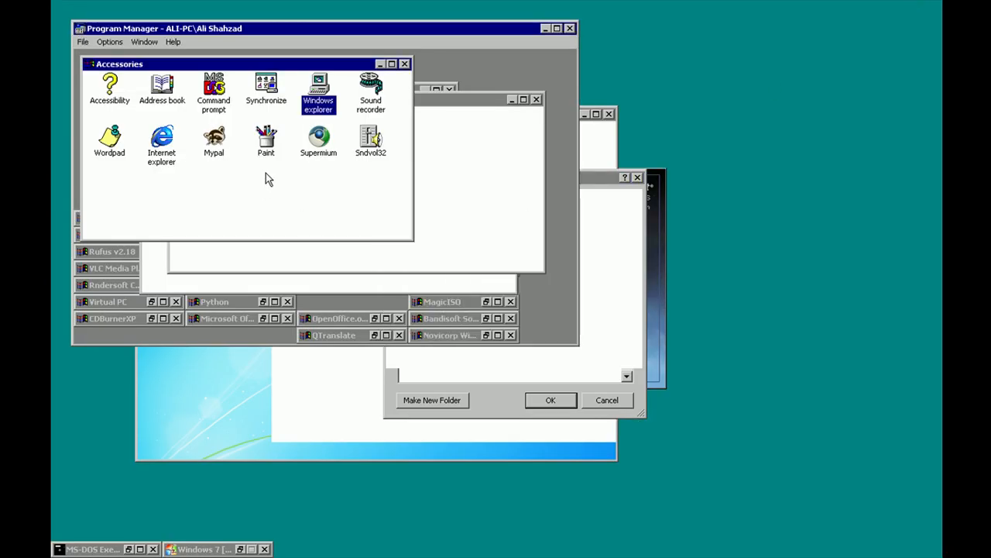
left_click(462, 151)
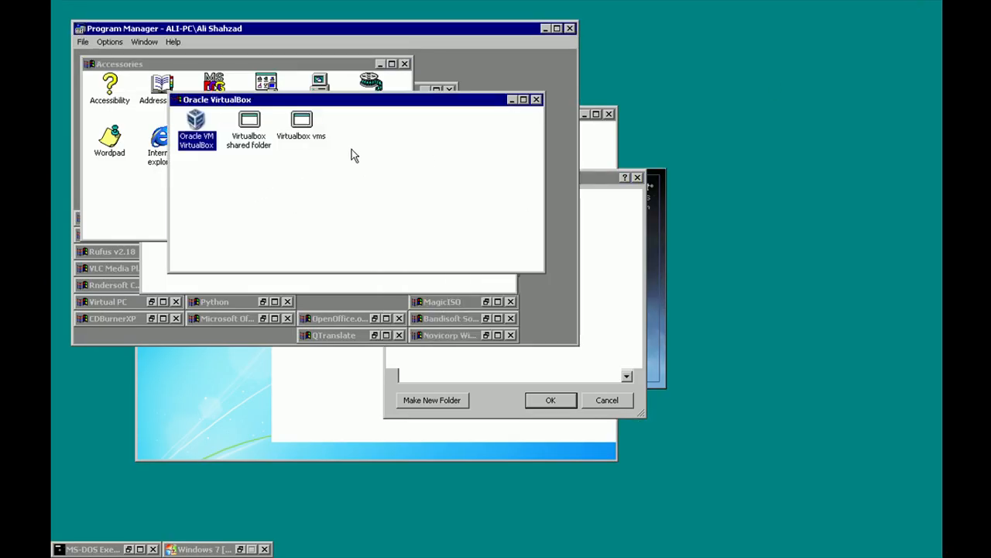
left_click(511, 99)
left_click(450, 158)
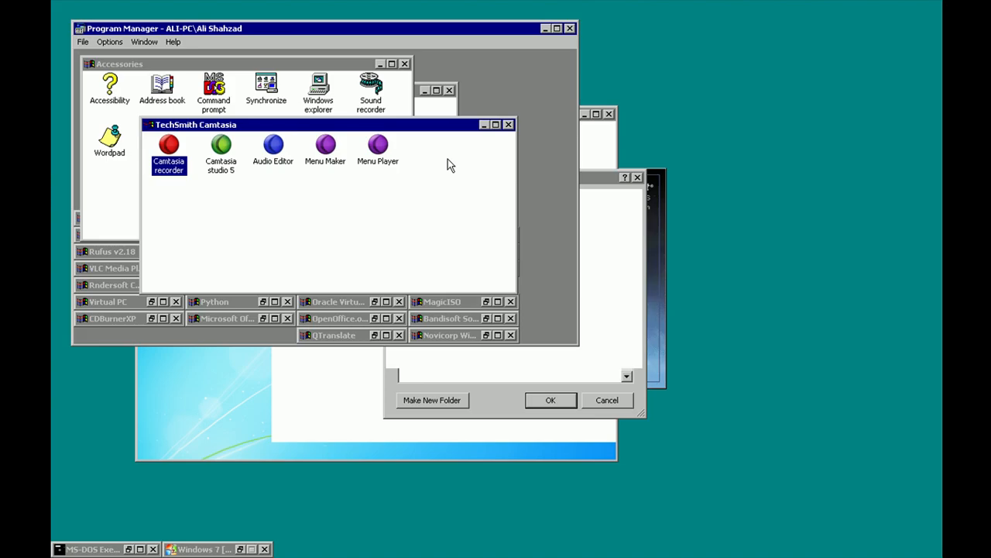
double_click(169, 159)
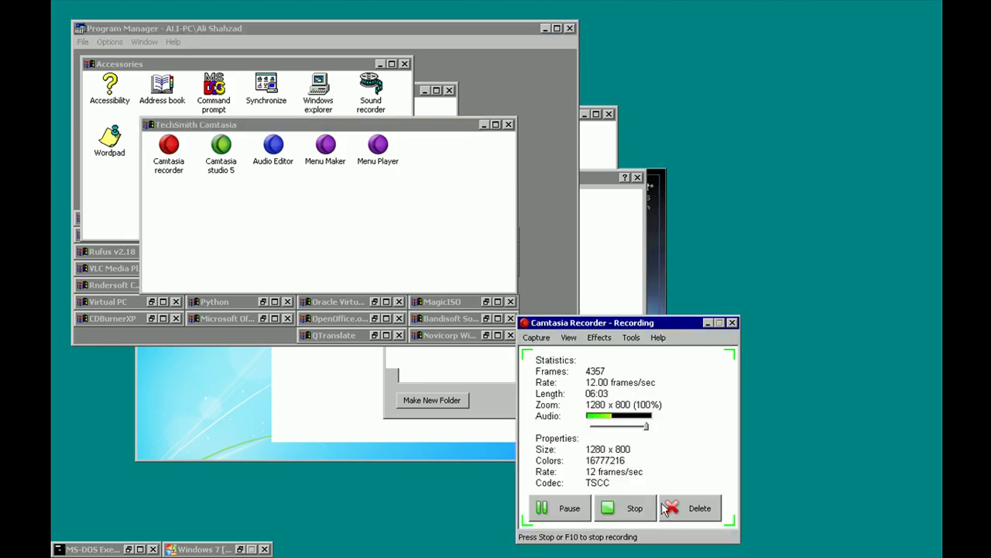
left_click(635, 507)
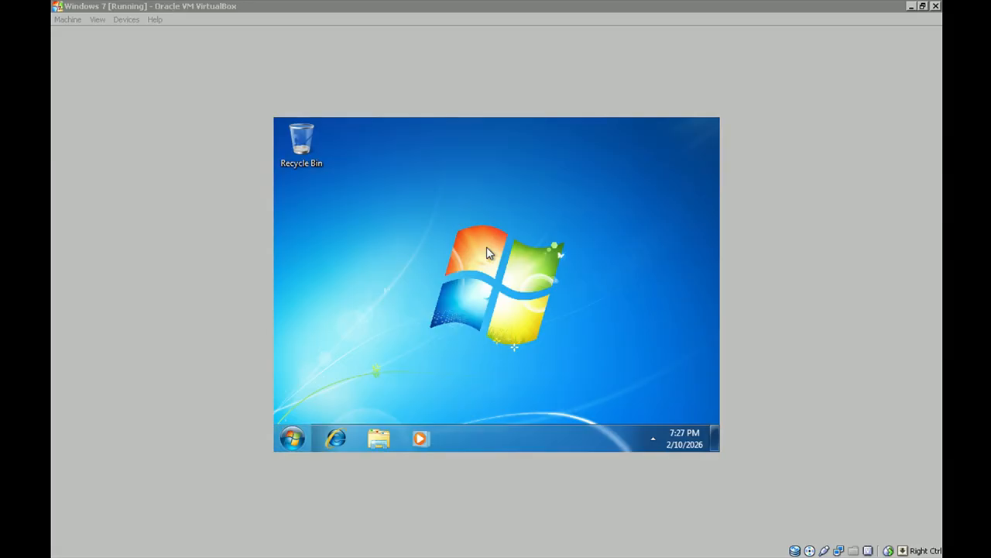
Restore and re-maximize the restarted virtual machine's window to refit the guest desktop
right_click(458, 168)
left_click(418, 251)
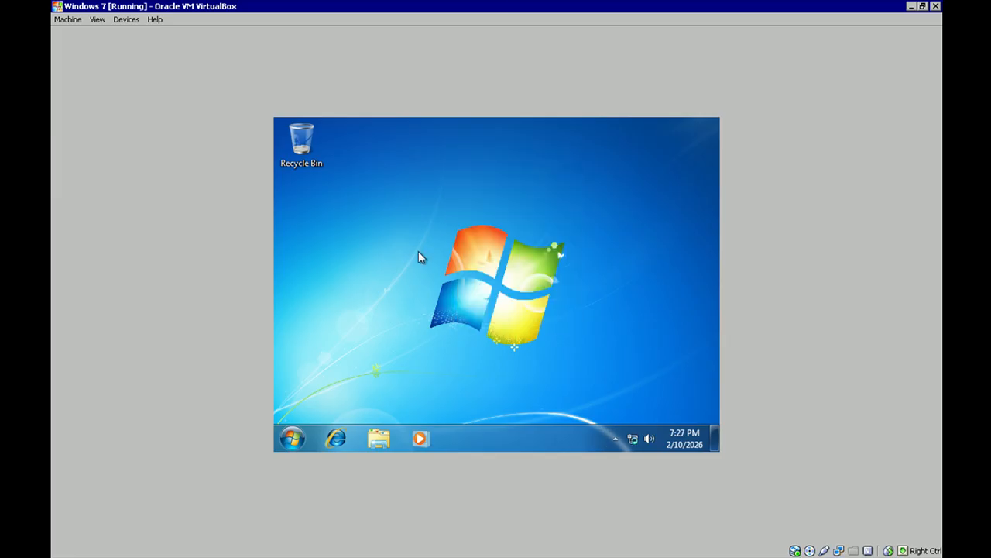
double_click(518, 6)
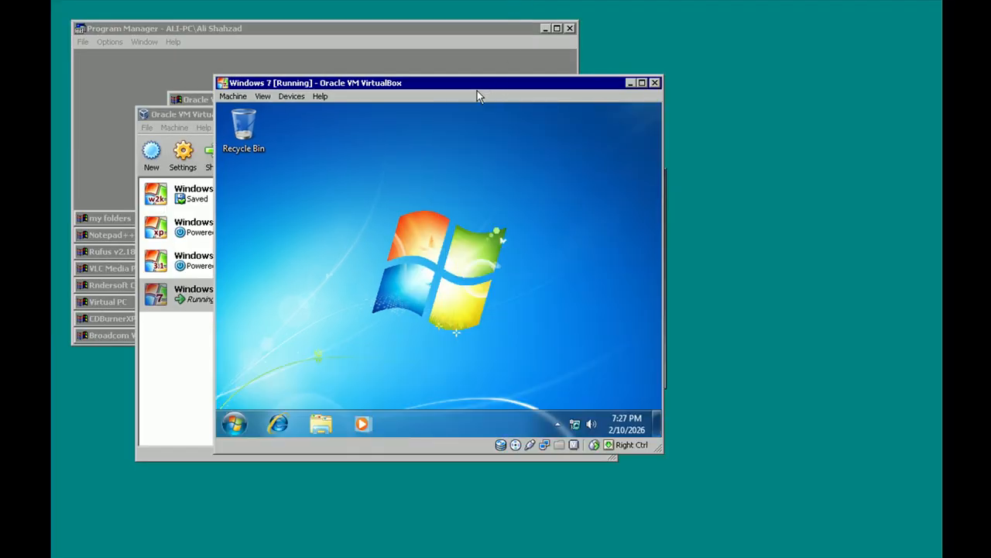
double_click(474, 85)
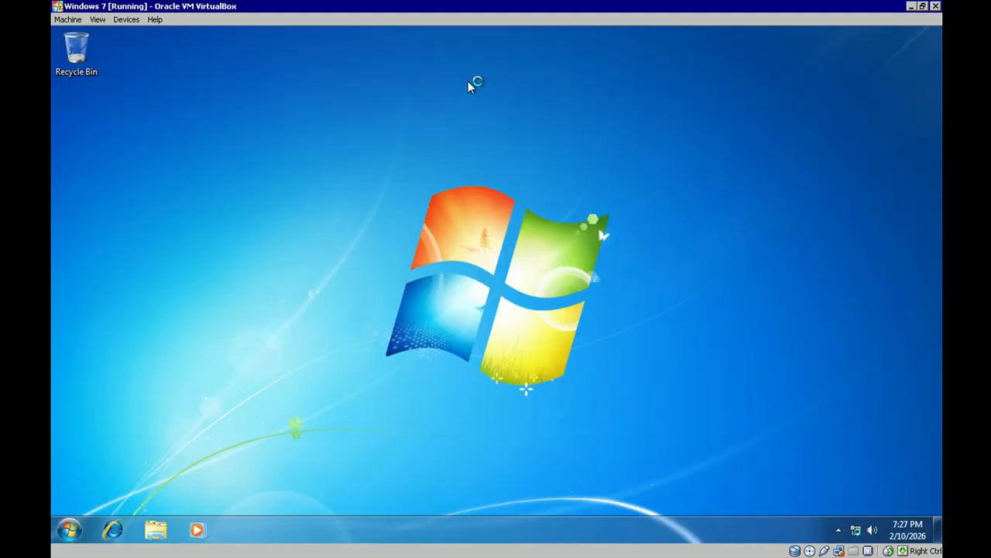
left_click_drag(468, 80, 495, 231)
Start a new share in the virtual machine's Shared Folders settings and choose My Documents\Downloads\Windows 7 to Windows Vista Transformation Pack 2018 as its host folder
left_click(126, 19)
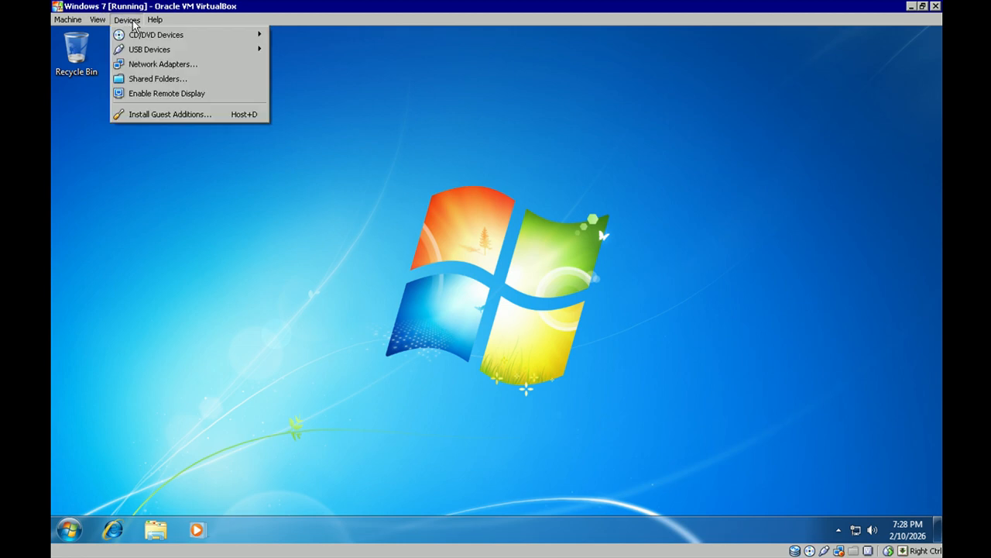
left_click(161, 81)
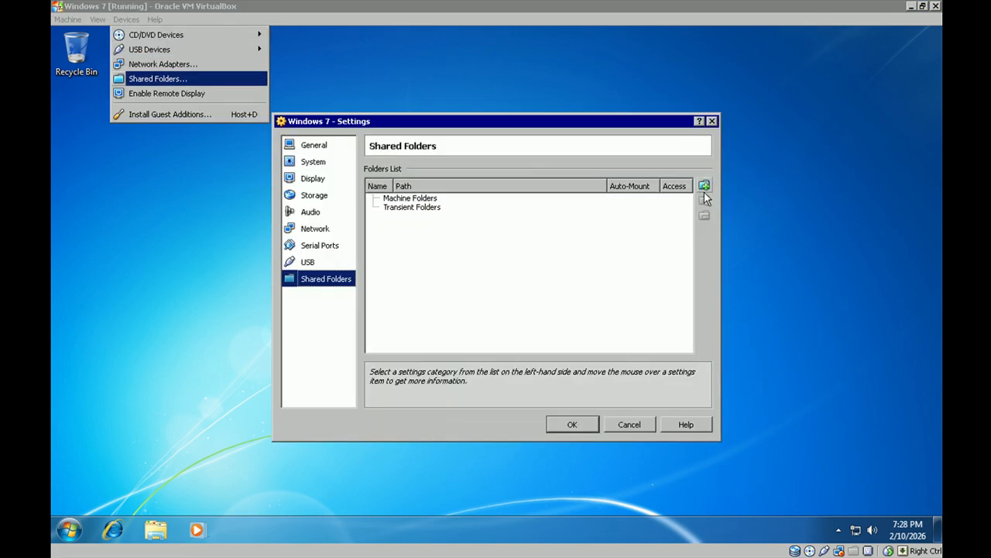
left_click(704, 187)
left_click(583, 225)
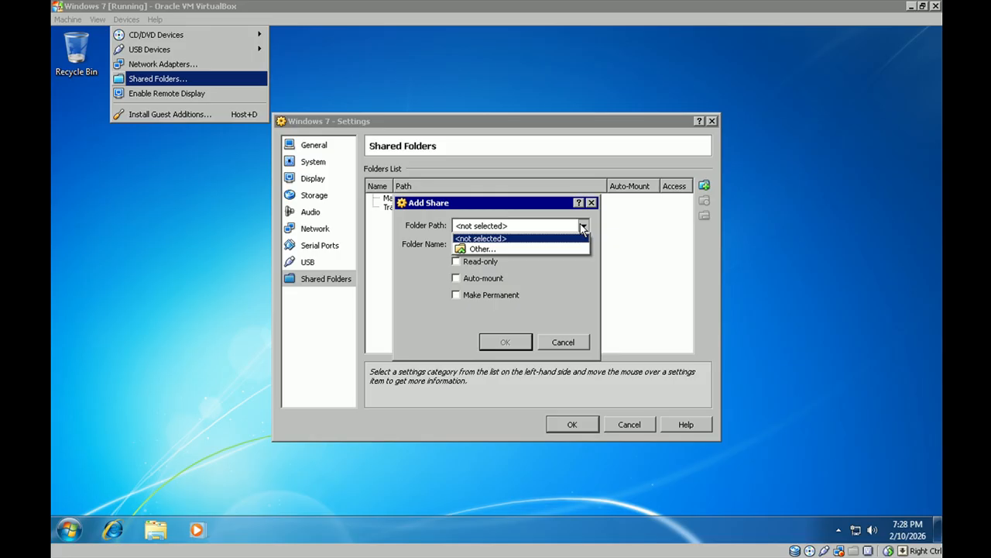
left_click(480, 249)
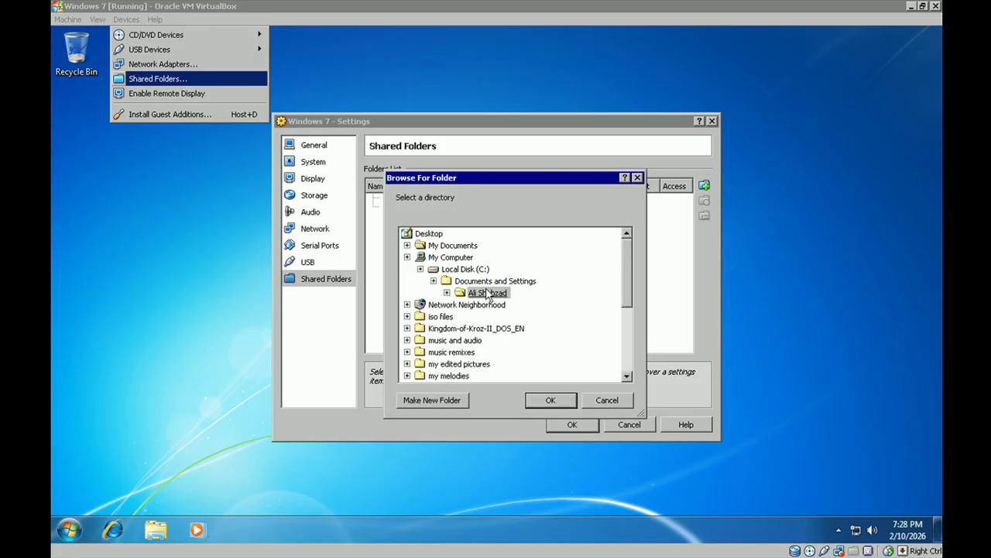
scroll(453, 292, "down", 5)
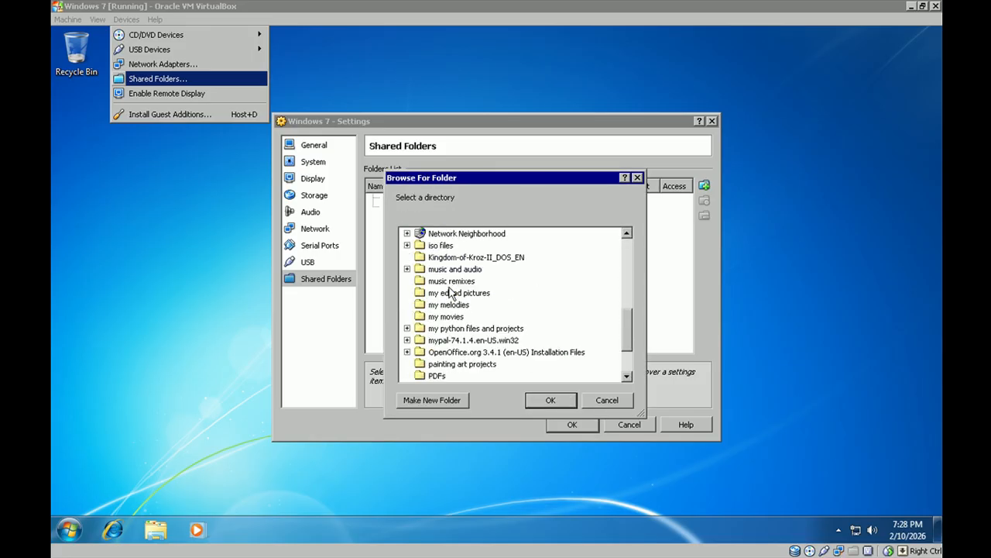
scroll(453, 292, "down", 2)
scroll(450, 287, "up", 9)
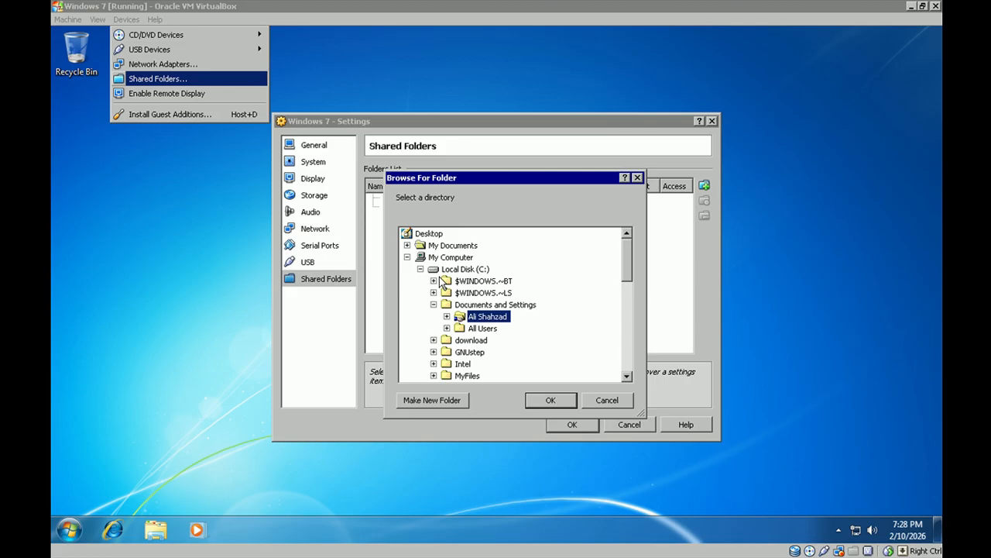
left_click(453, 245)
left_click(460, 304)
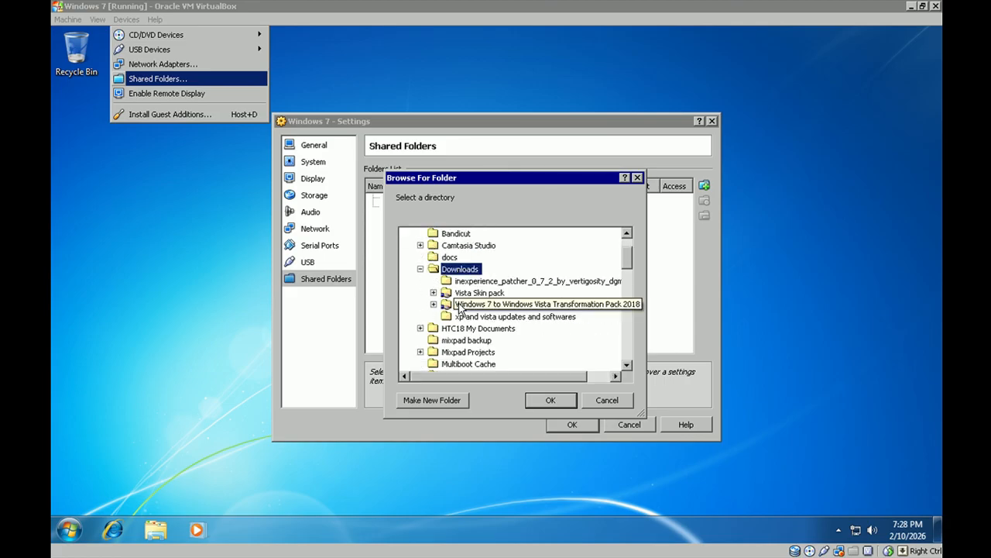
double_click(482, 304)
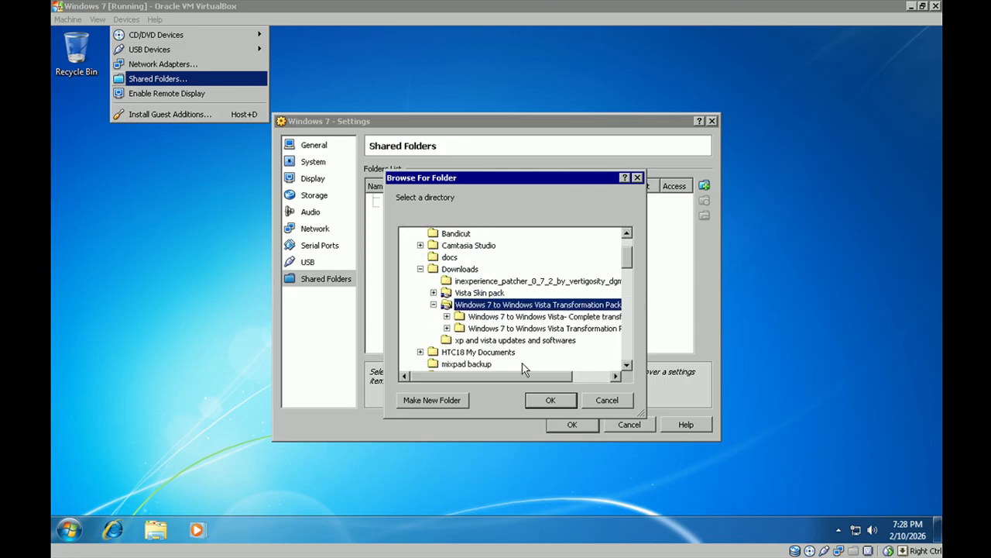
left_click(550, 399)
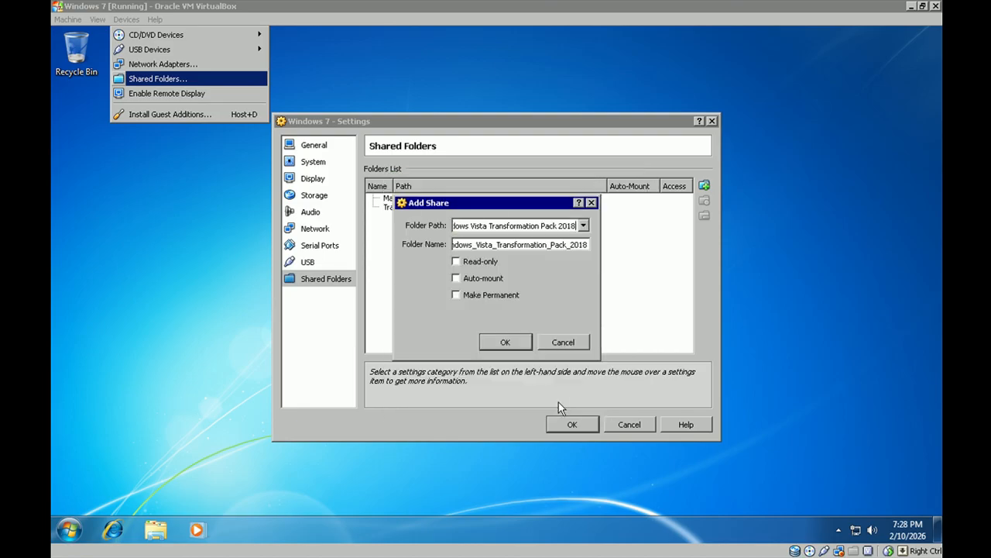
Make the Transformation Pack share read-only, auto-mounted and permanent, and add it to the folders list
left_click(482, 261)
left_click(482, 279)
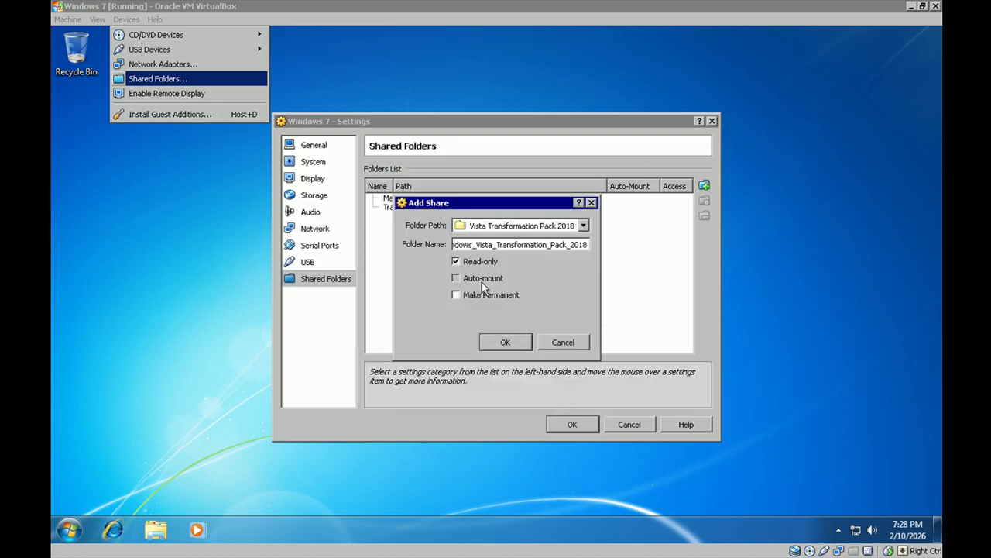
left_click(505, 341)
Start a second share and choose the Vista Skin pack folder in My Documents\Downloads as its path
left_click(705, 189)
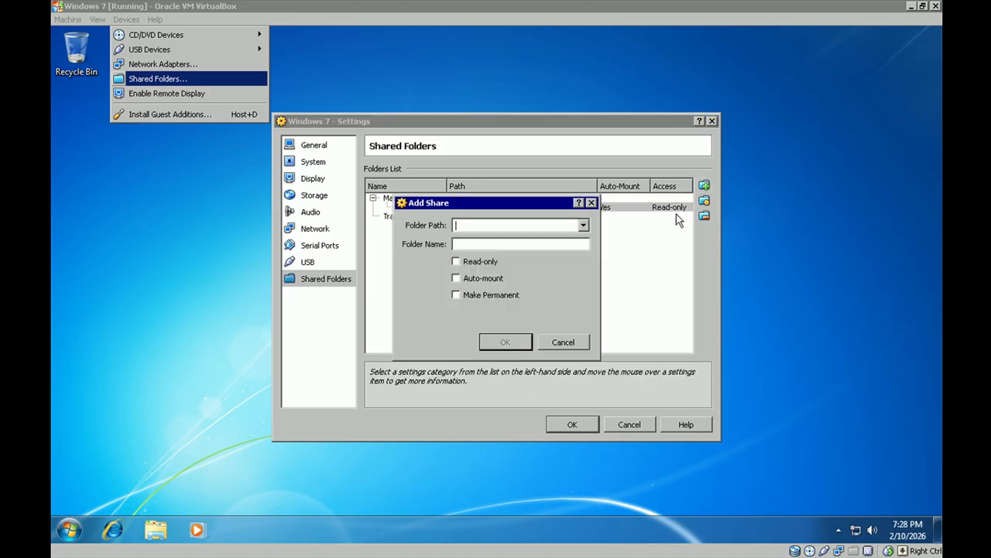
left_click(583, 225)
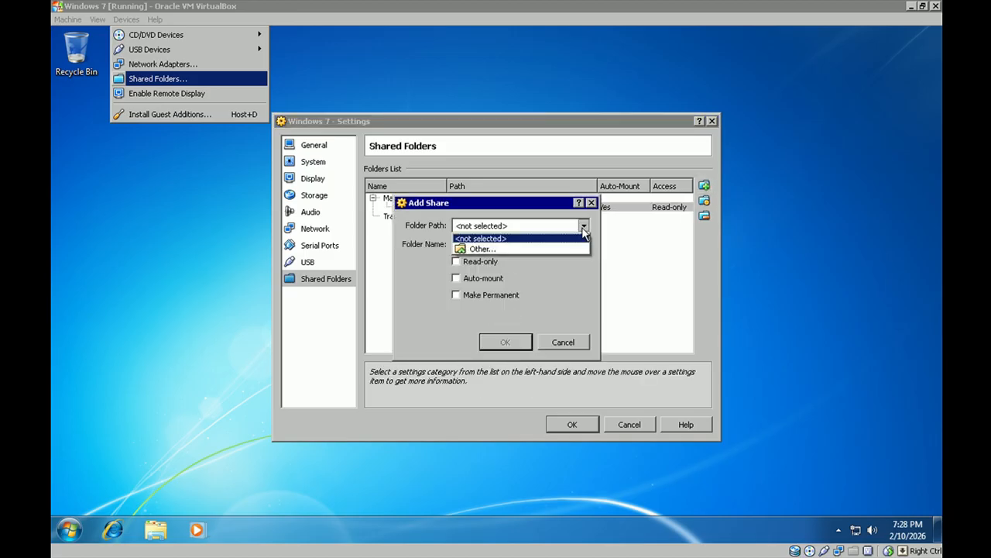
left_click(534, 249)
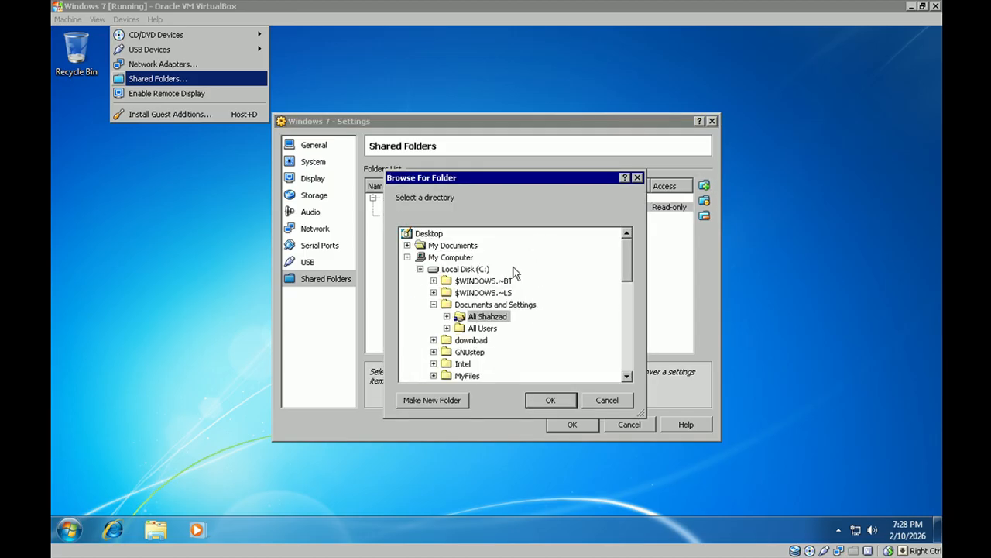
double_click(454, 247)
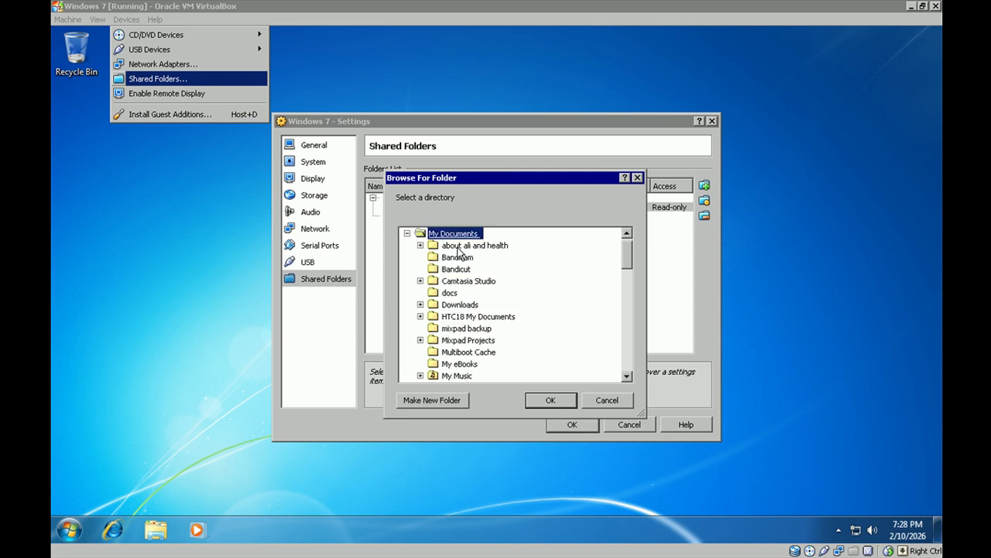
double_click(457, 306)
scroll(465, 306, "down", 1)
double_click(481, 294)
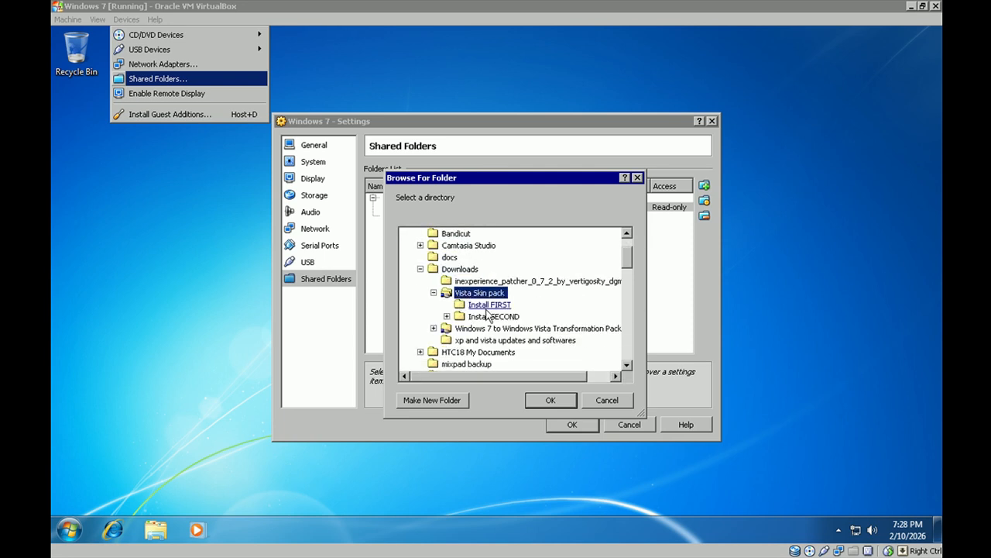
left_click(552, 400)
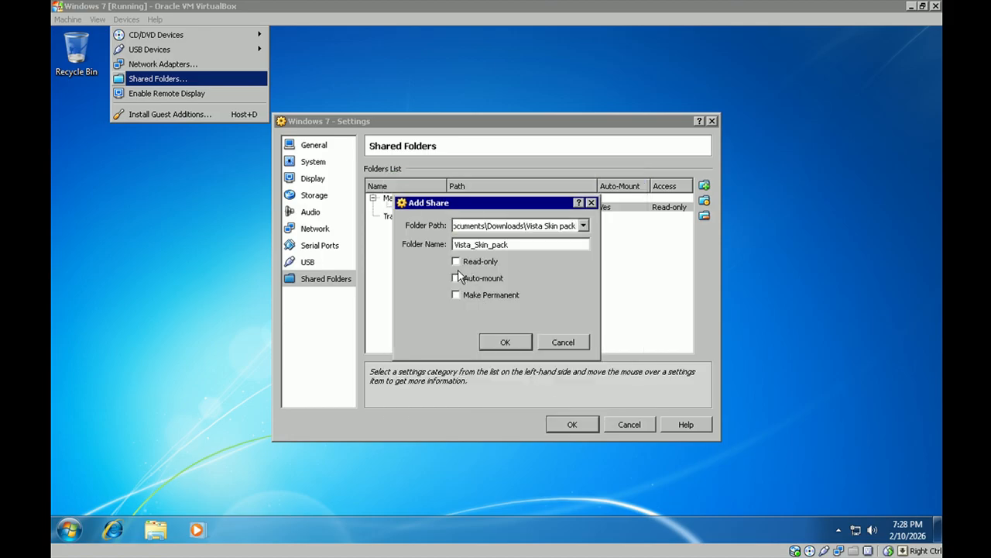
Make the Vista_Skin_pack share read-only, auto-mounted and permanent, add it, and save the shared folder settings
left_click(486, 263)
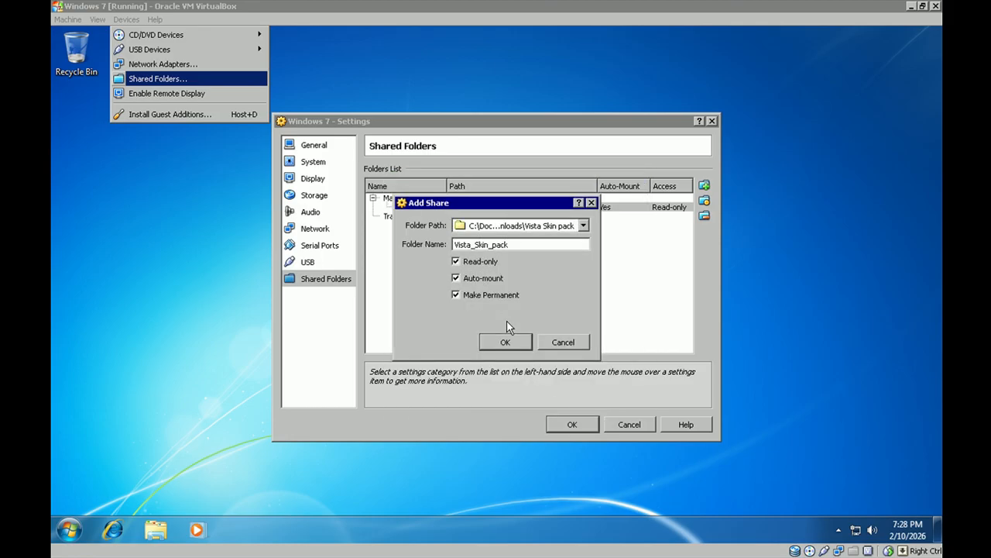
left_click(505, 342)
left_click(573, 425)
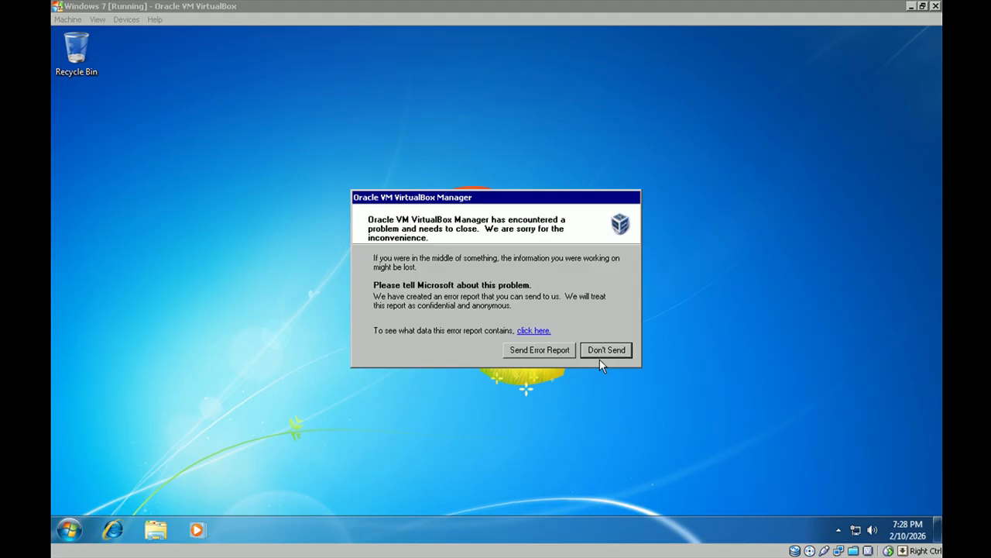
View what the VirtualBox Manager error report contains, and try to send the report before cancelling the transmission
left_click(533, 331)
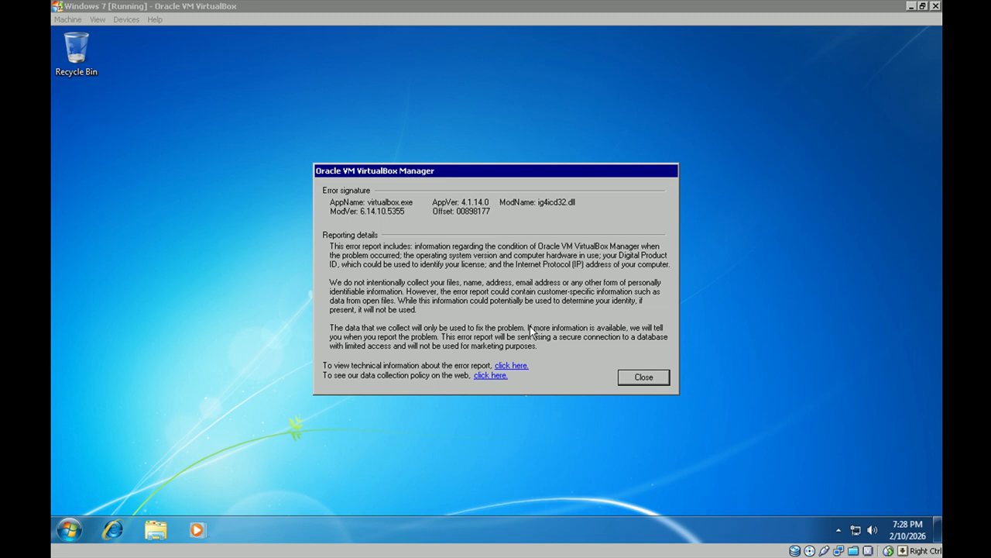
left_click(642, 377)
left_click(553, 352)
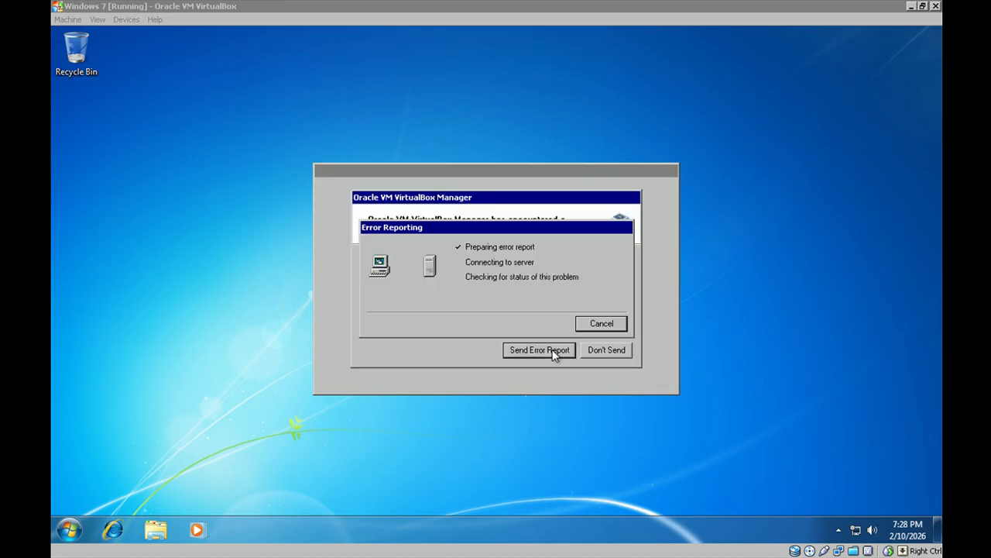
left_click(600, 328)
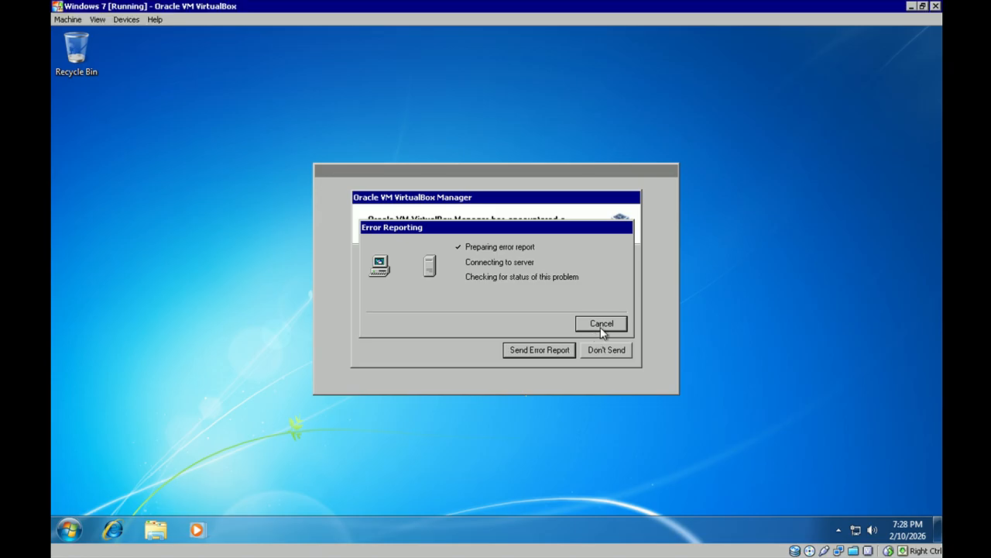
Close the unresponsive virtual machine and VirtualBox Manager windows, plus the Oracle VirtualBox and TechSmith Camtasia groups in Program Manager
left_click(936, 6)
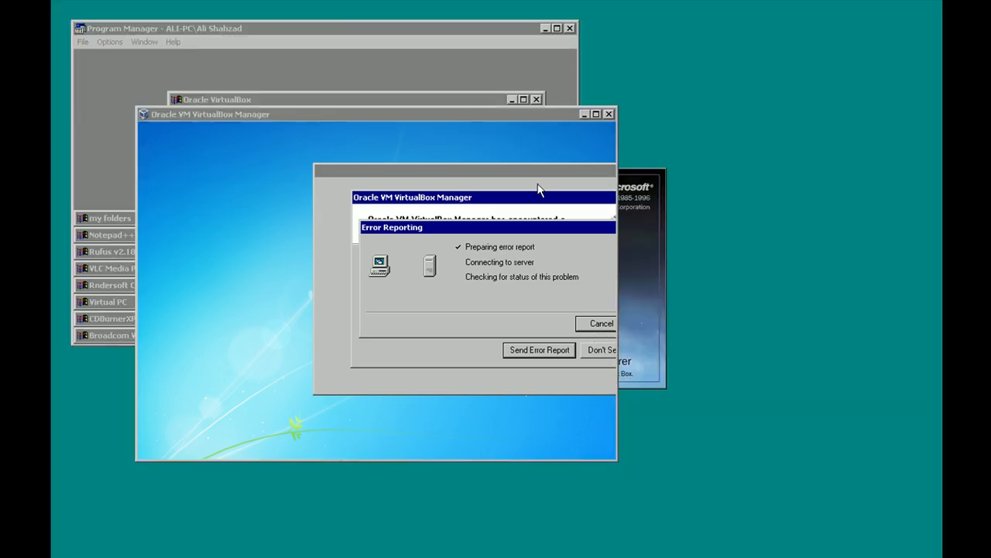
left_click(610, 114)
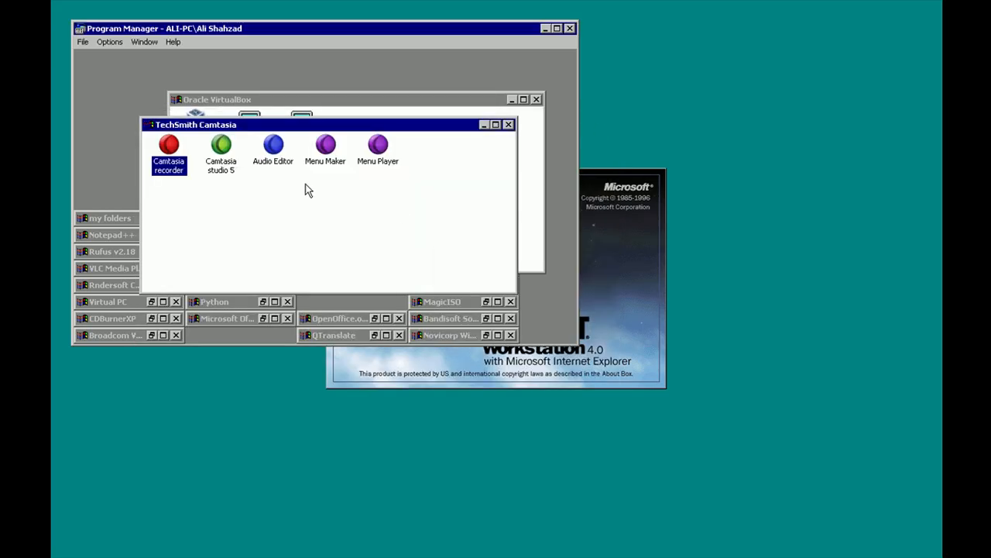
left_click(330, 100)
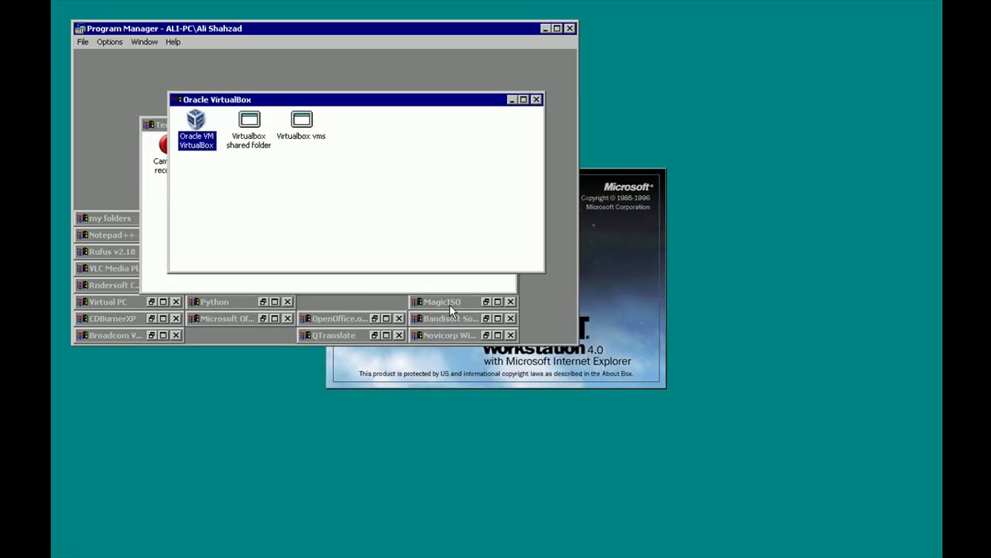
left_click(536, 100)
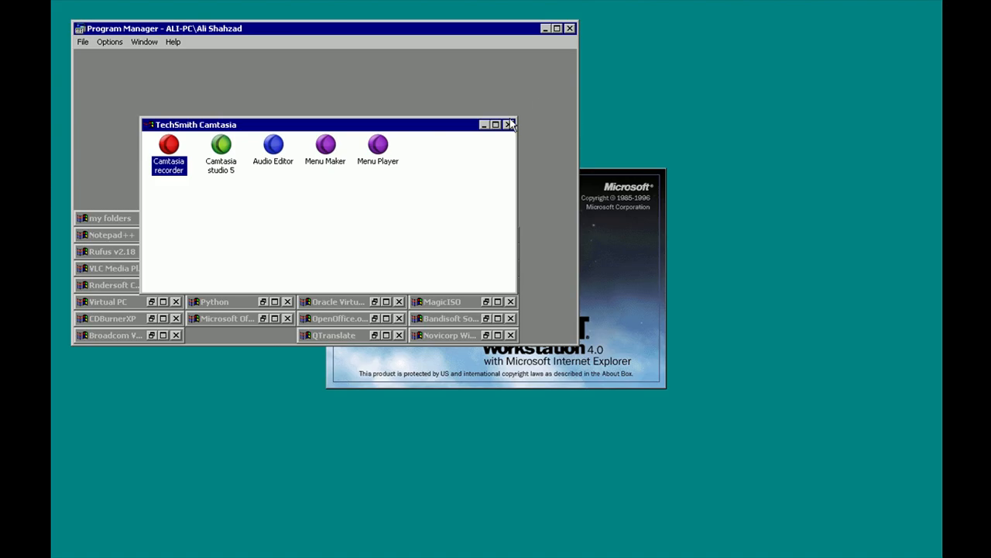
left_click(510, 124)
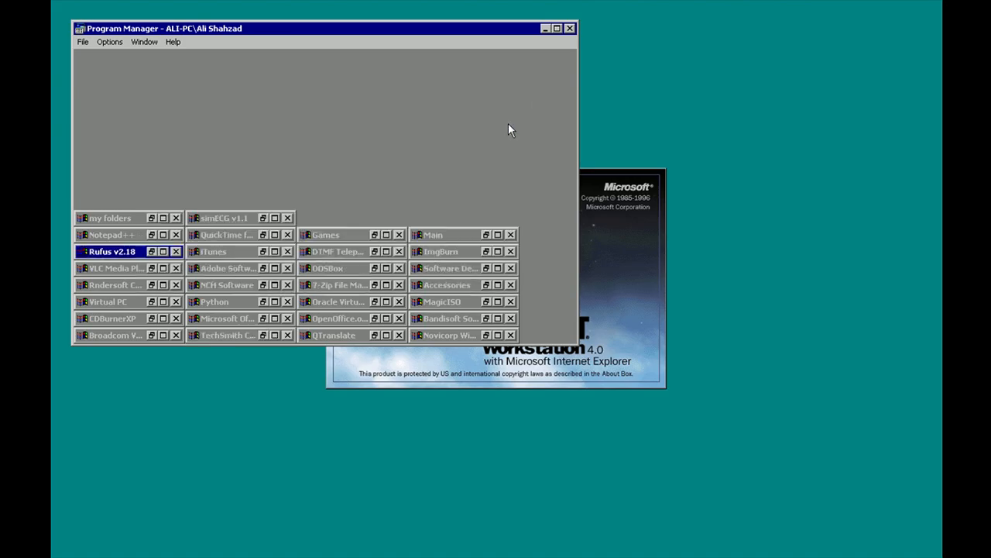
Open Windows Explorer from the Accessories group and browse to Local Disk (C:) in My Computer
double_click(446, 285)
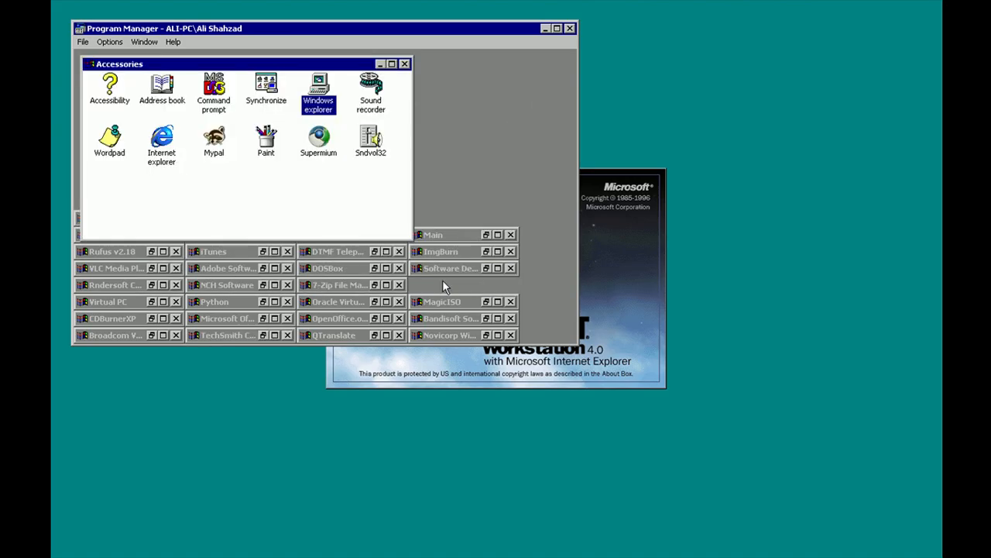
double_click(330, 111)
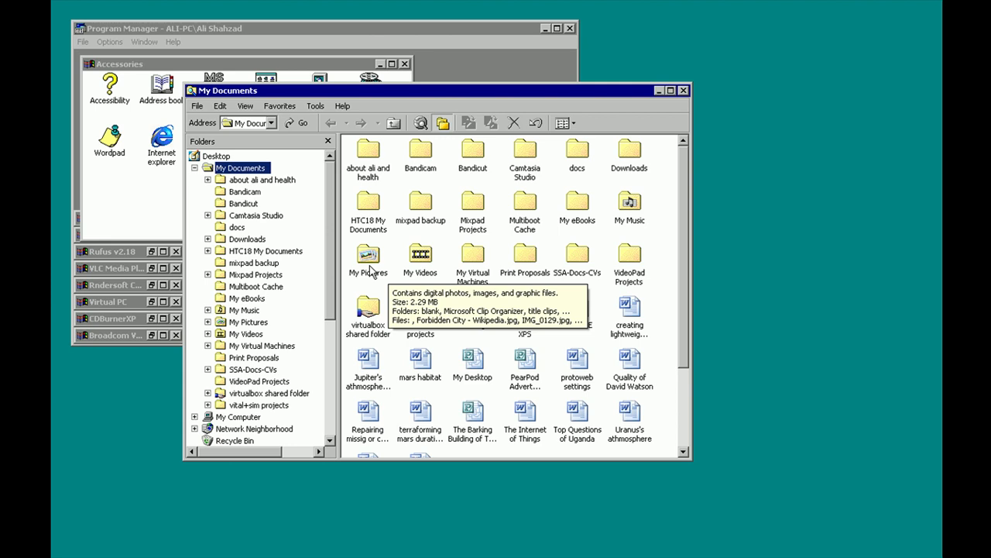
scroll(291, 268, "down", 4)
left_click(210, 286)
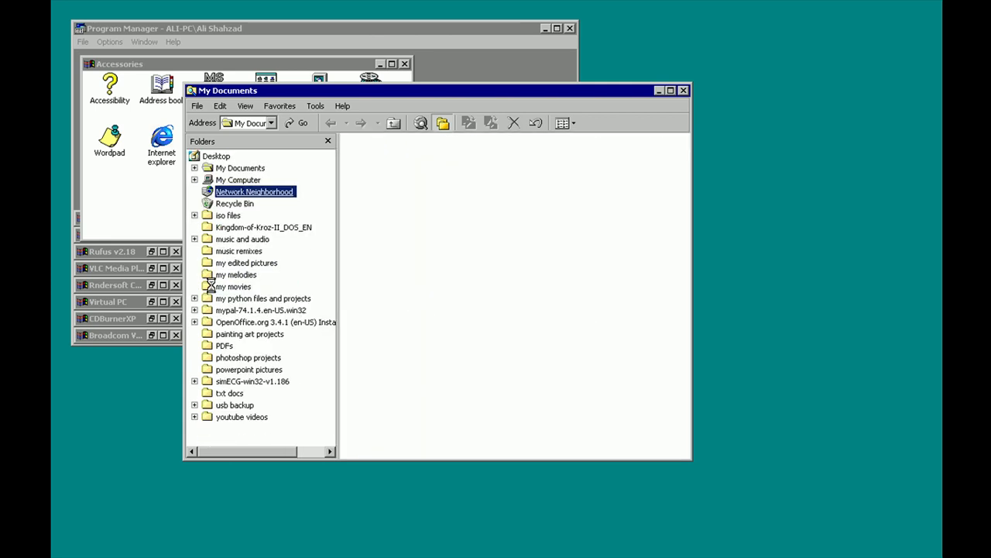
left_click(238, 180)
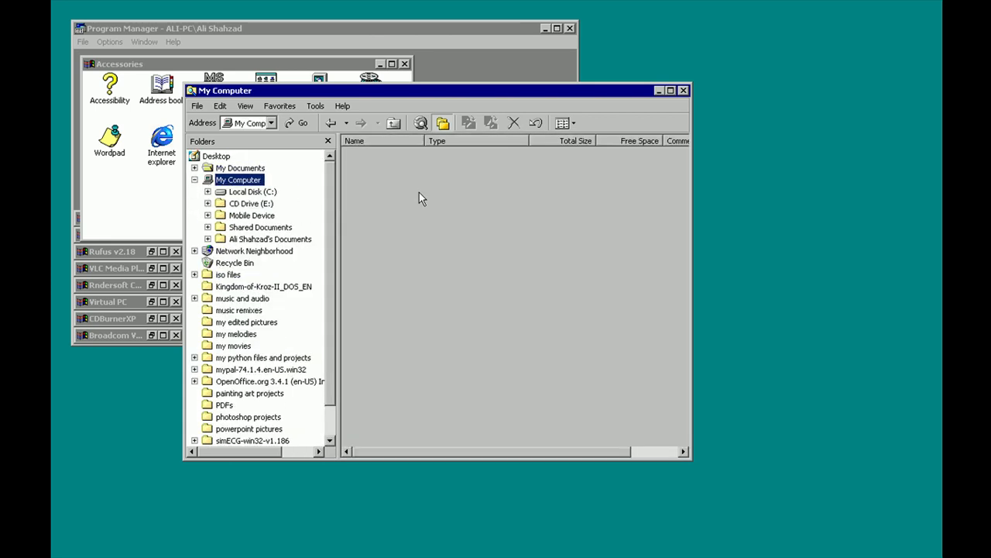
double_click(380, 178)
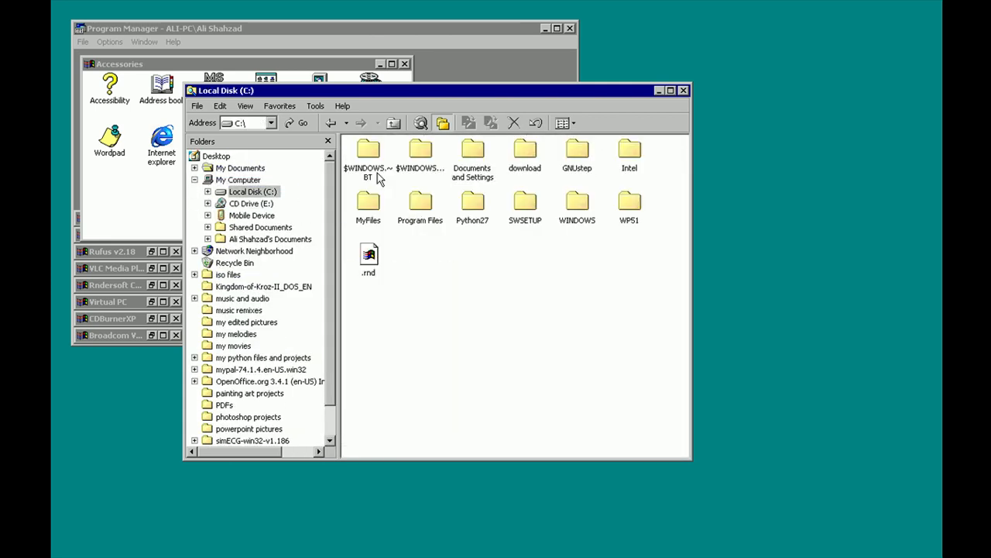
Open the Program Files\Oracle\VirtualBox folder and look through its program files
double_click(420, 207)
scroll(419, 205, "down", 10)
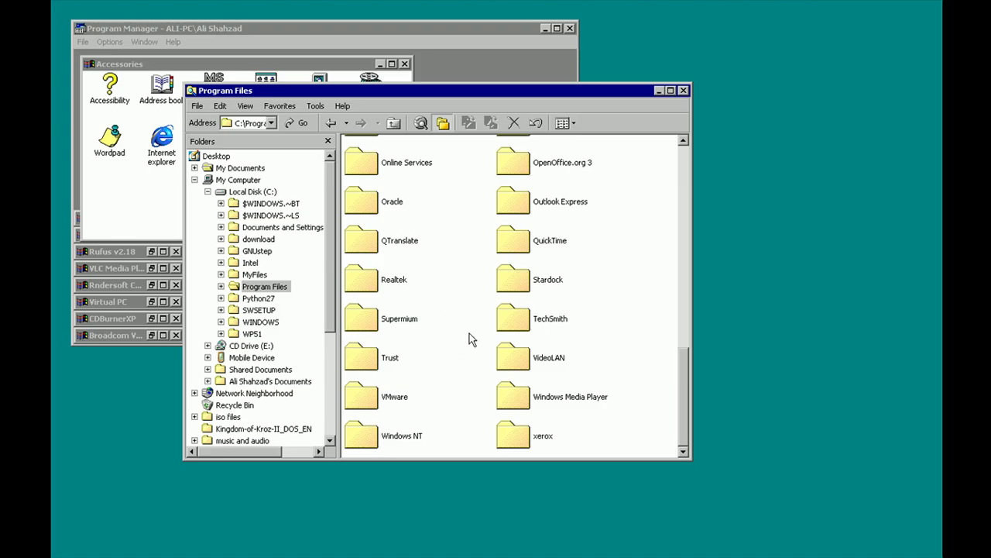
scroll(469, 318, "up", 3)
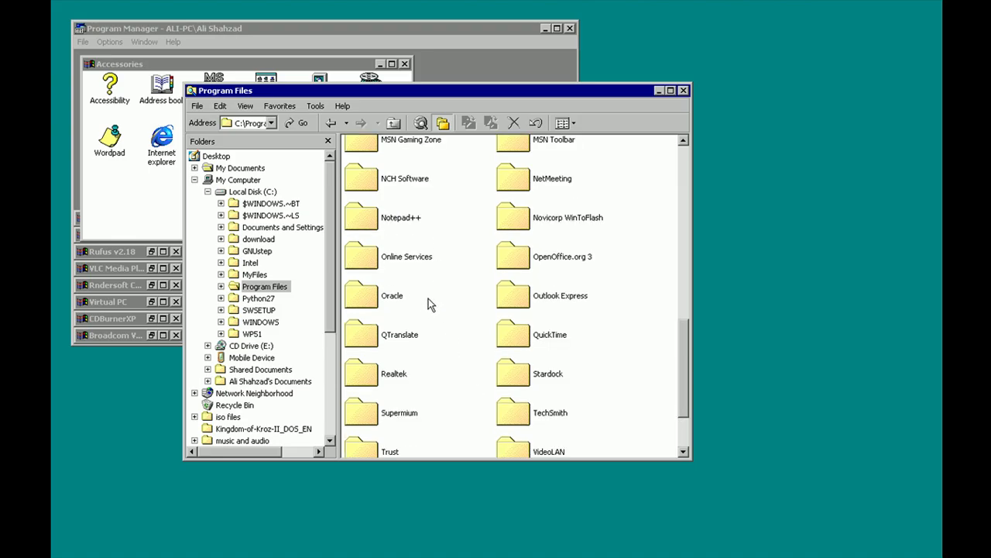
double_click(360, 294)
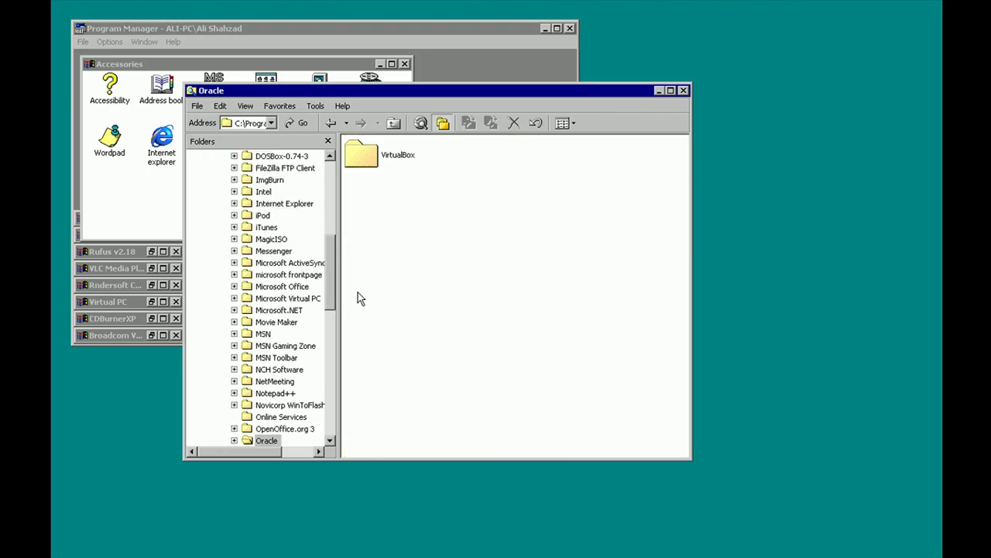
double_click(388, 175)
scroll(461, 246, "down", 2)
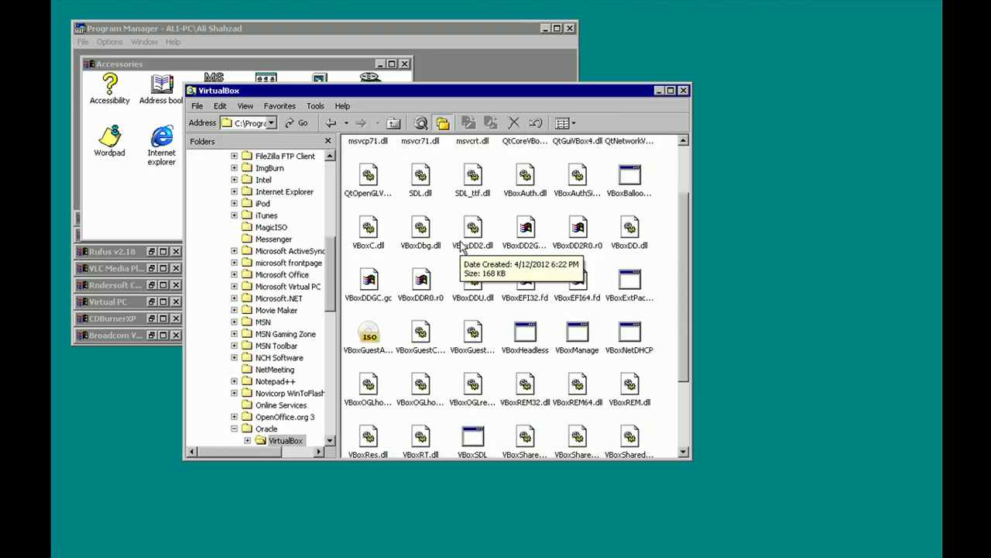
scroll(462, 245, "down", 2)
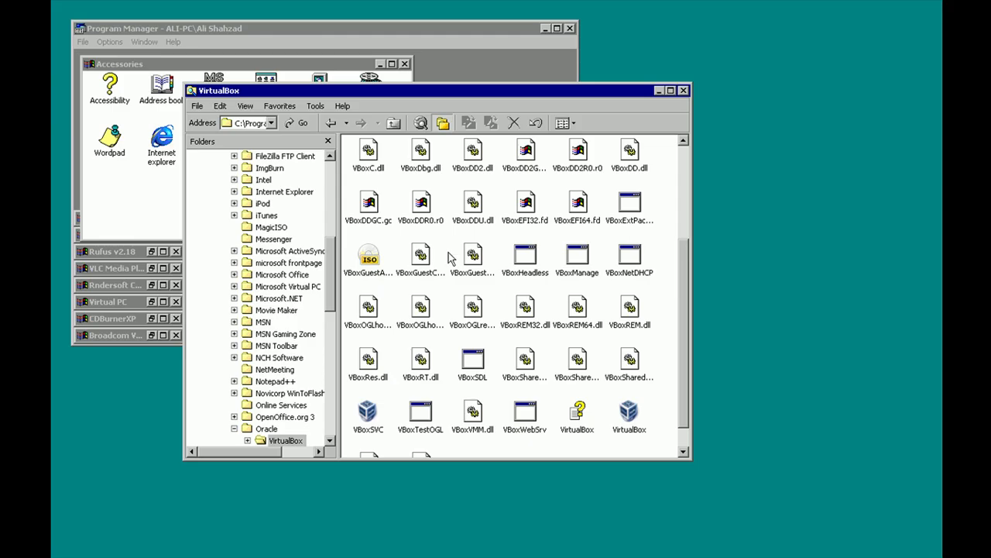
scroll(450, 258, "down", 1)
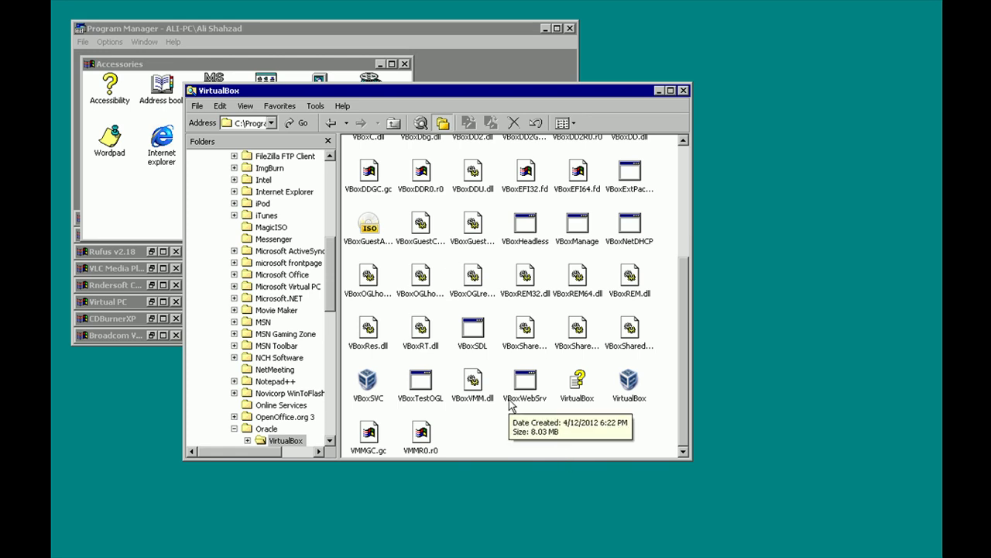
Open VBoxDD2.dll from the VirtualBox program folder in Notepad++
scroll(511, 405, "up", 5)
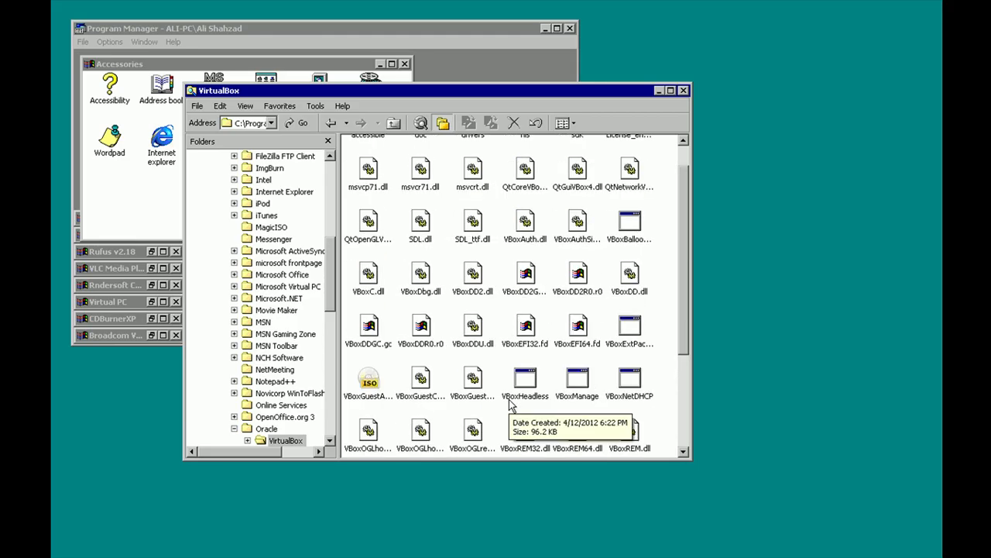
scroll(511, 406, "up", 1)
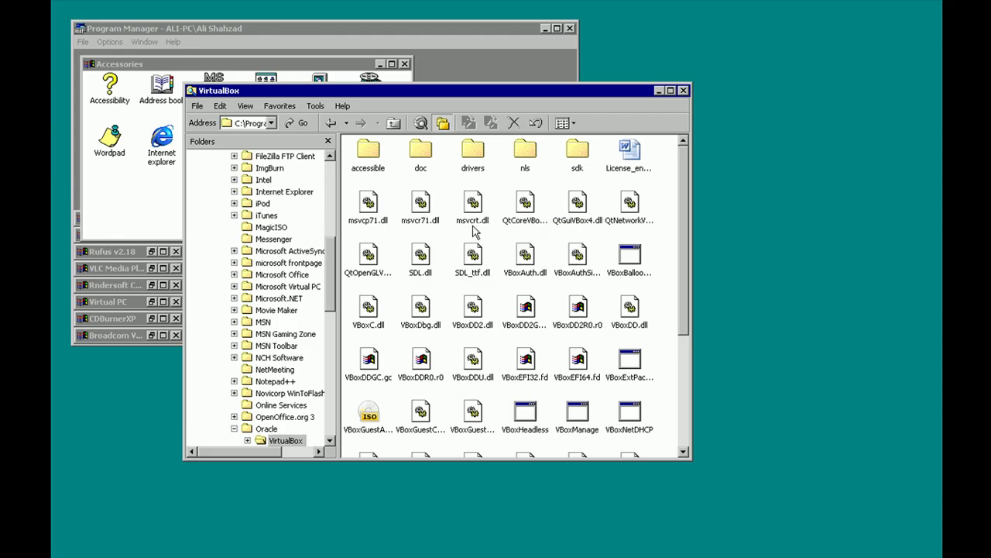
scroll(439, 223, "down", 2)
right_click(471, 247)
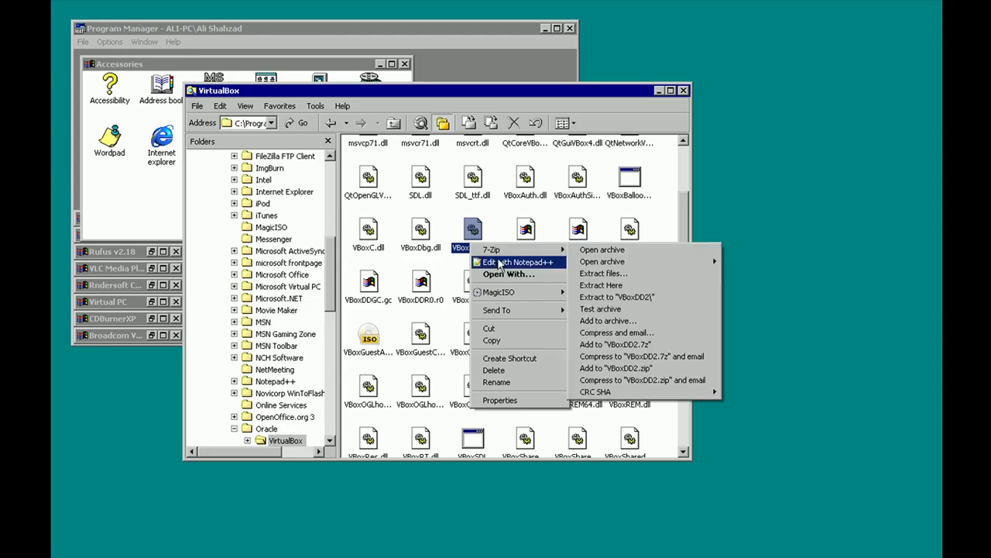
left_click(493, 261)
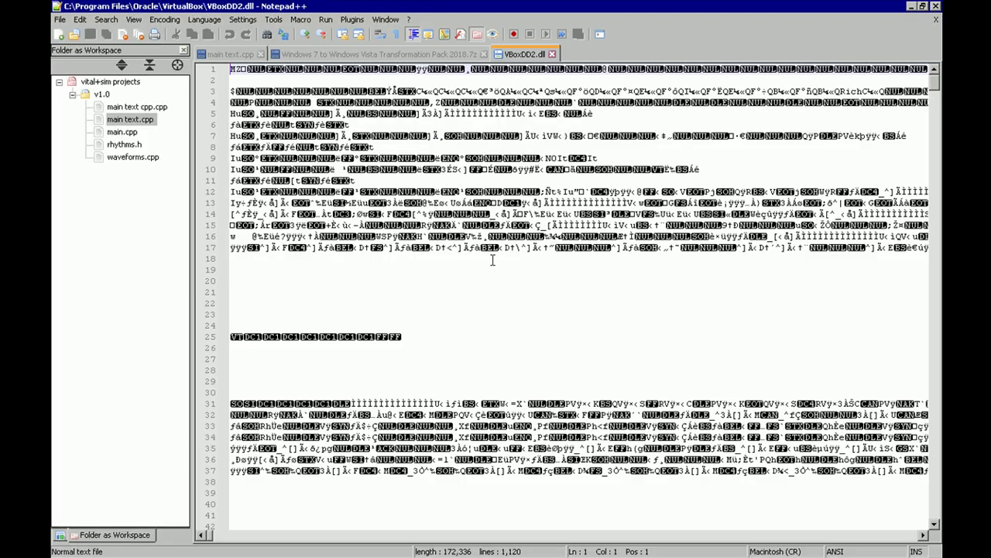
Examine the raw contents of VBoxDD2.dll, then return to the VirtualBox program folder
scroll(492, 260, "down", 5)
scroll(480, 170, "up", 5)
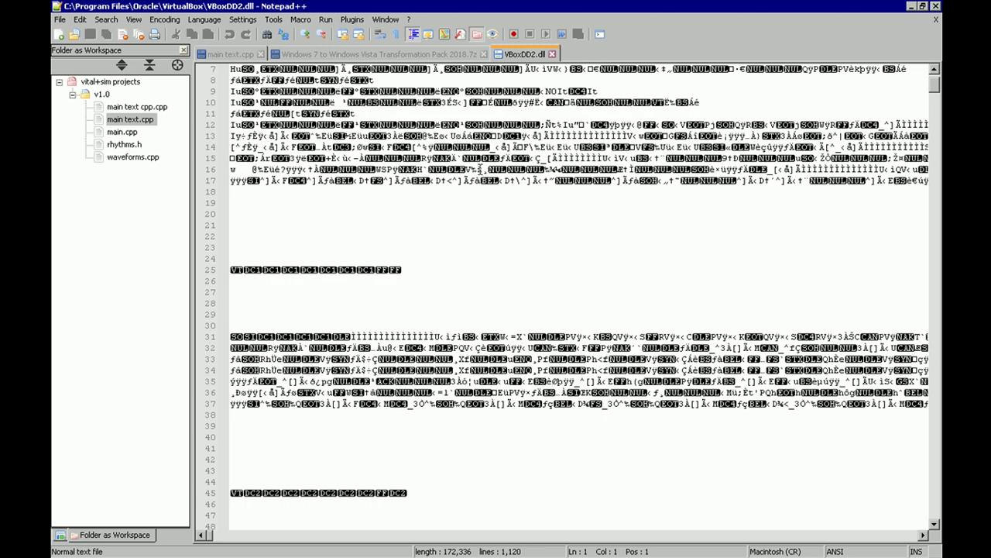
left_click_drag(231, 202, 529, 256)
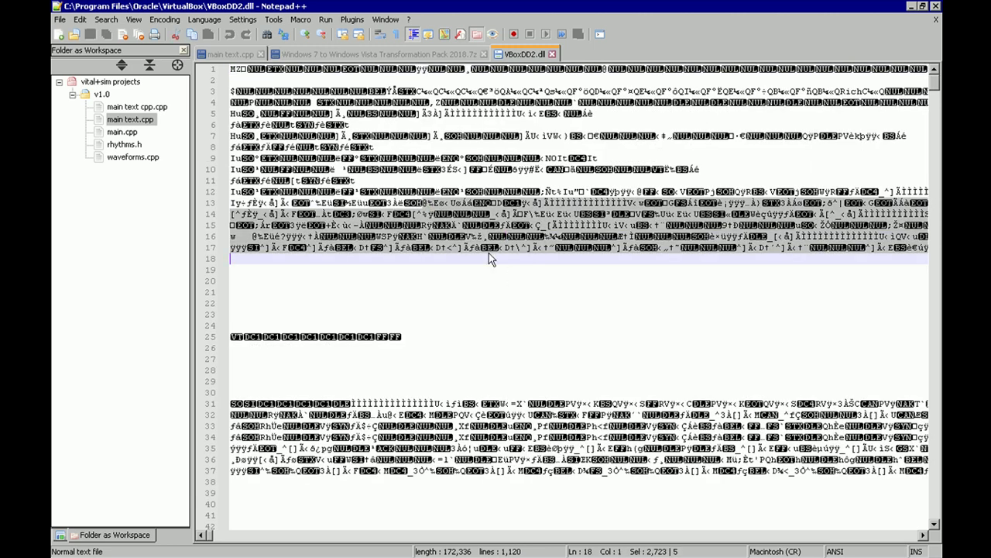
left_click(441, 180)
left_click(438, 191)
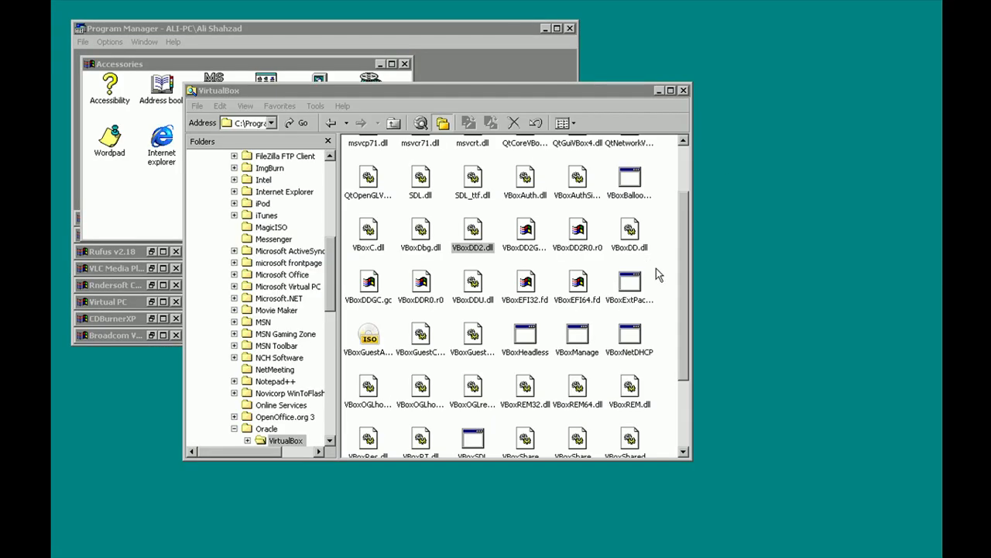
left_click(656, 271)
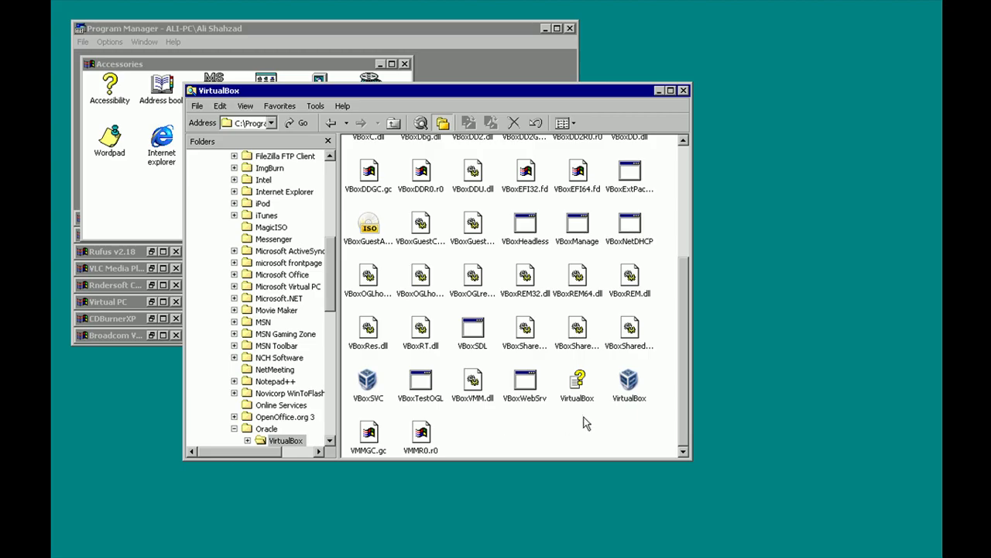
left_click(375, 396)
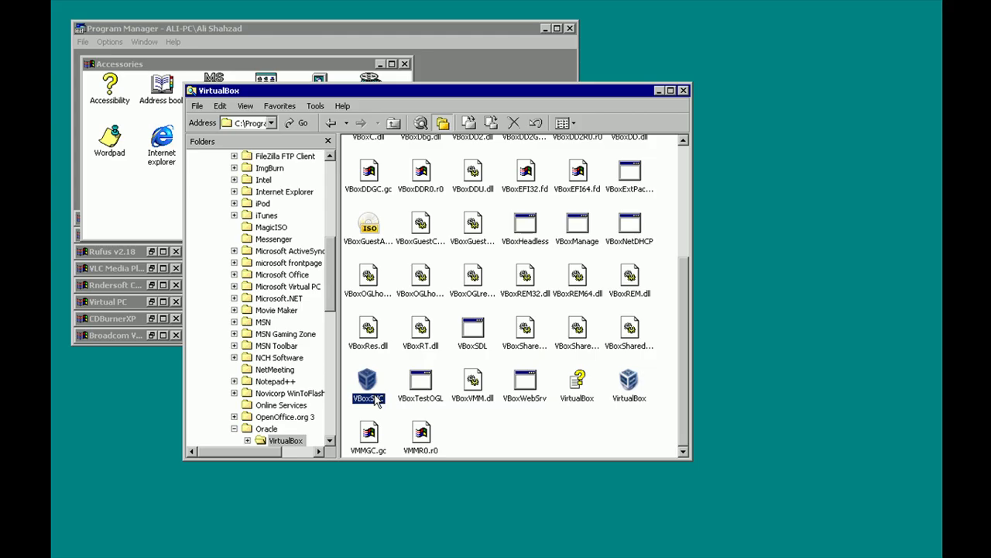
left_click(566, 426)
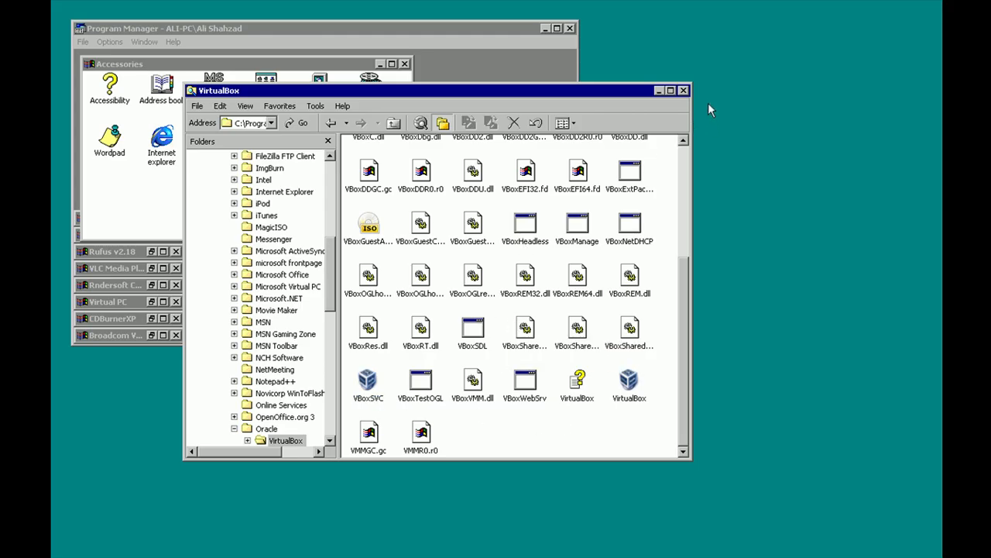
Close the VirtualBox folder and the Accessories group, and launch Oracle VM VirtualBox from its program group
left_click(683, 90)
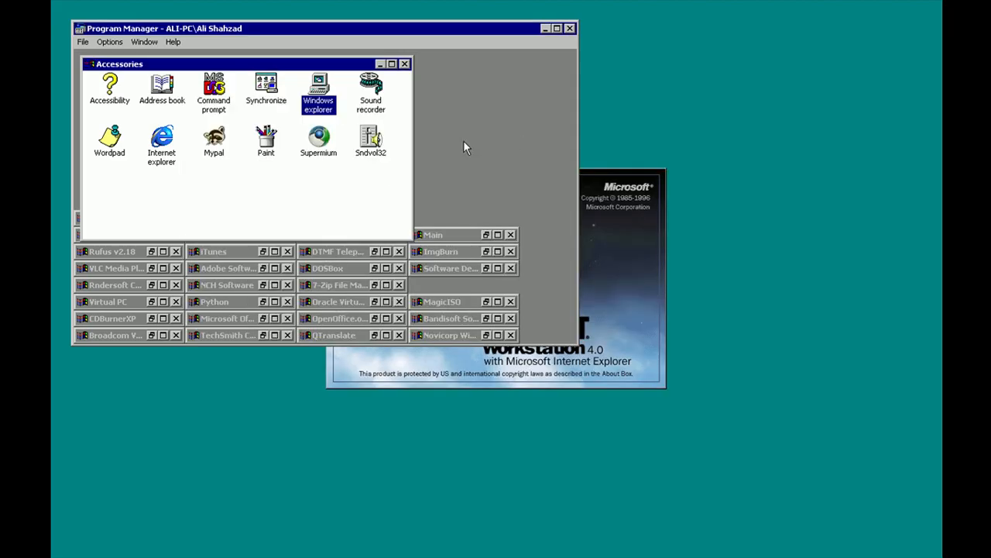
left_click(404, 65)
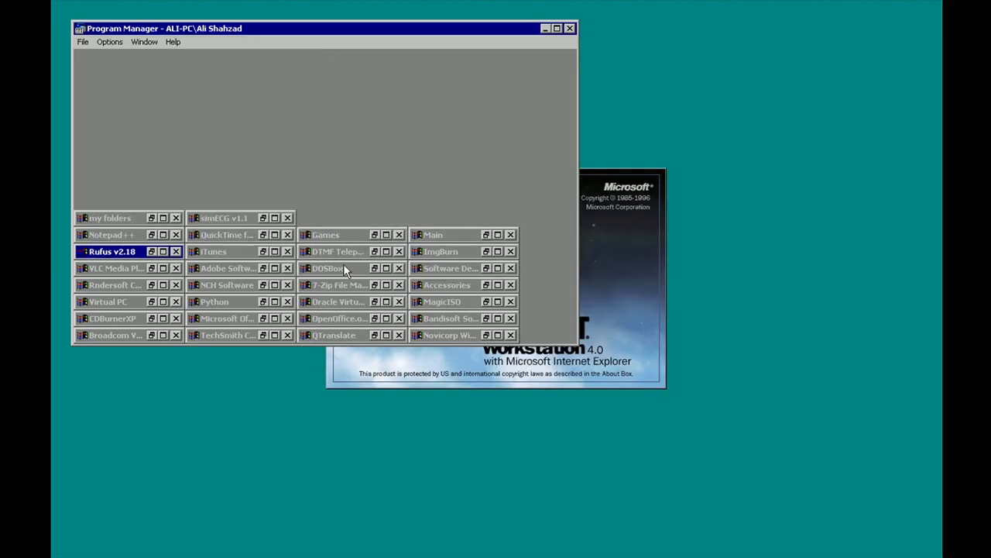
double_click(328, 304)
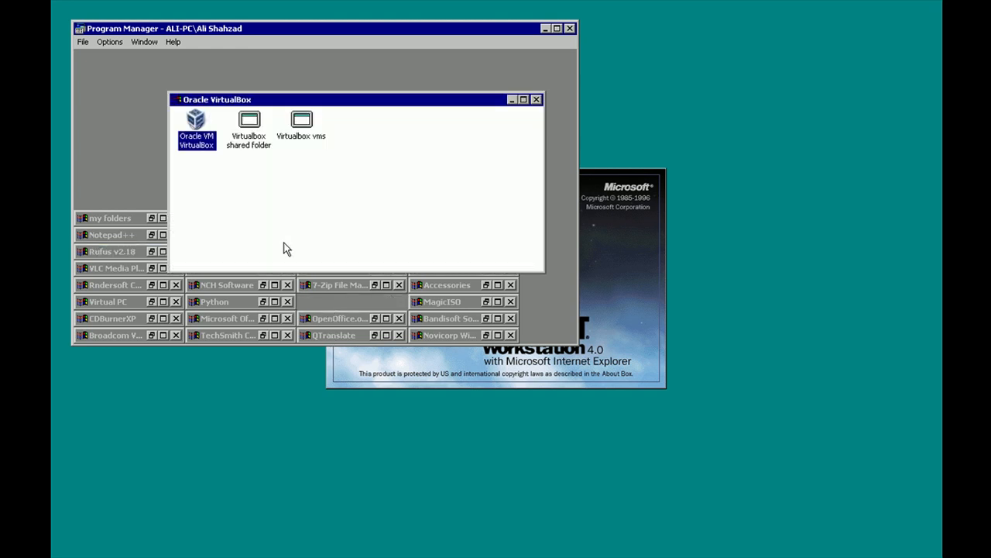
double_click(210, 132)
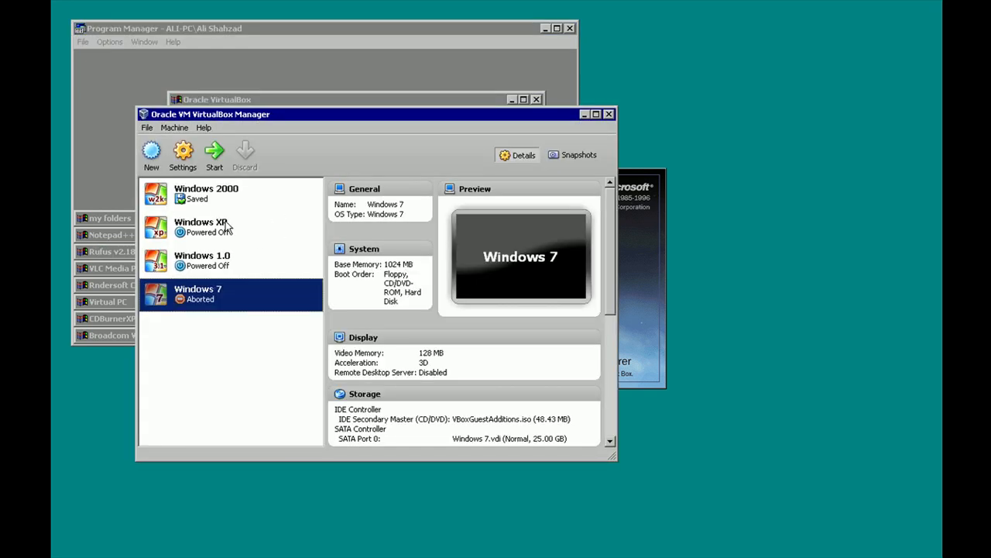
Open the Windows 7 virtual machine's settings and enable PAE/NX for its processor
left_click(196, 164)
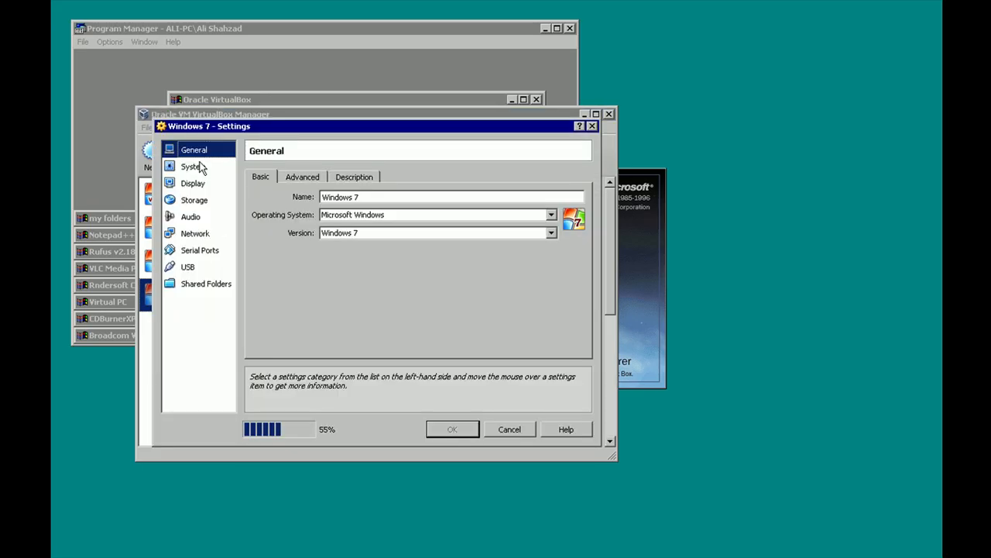
left_click(194, 186)
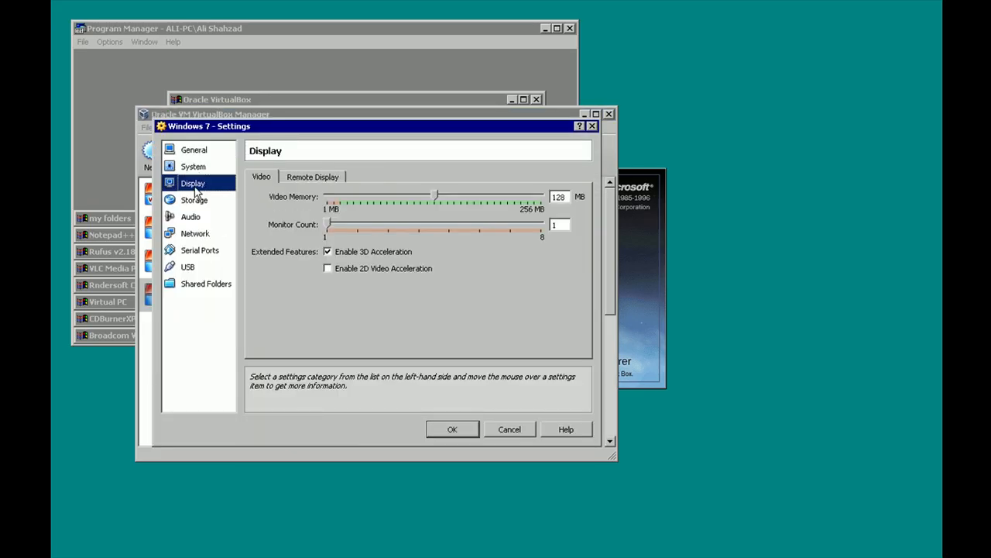
left_click(232, 201)
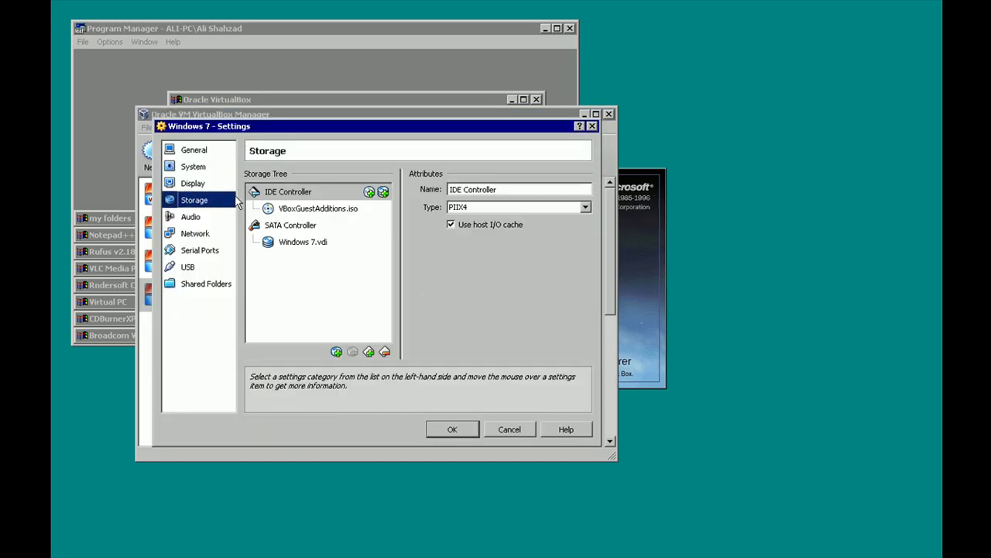
left_click(228, 175)
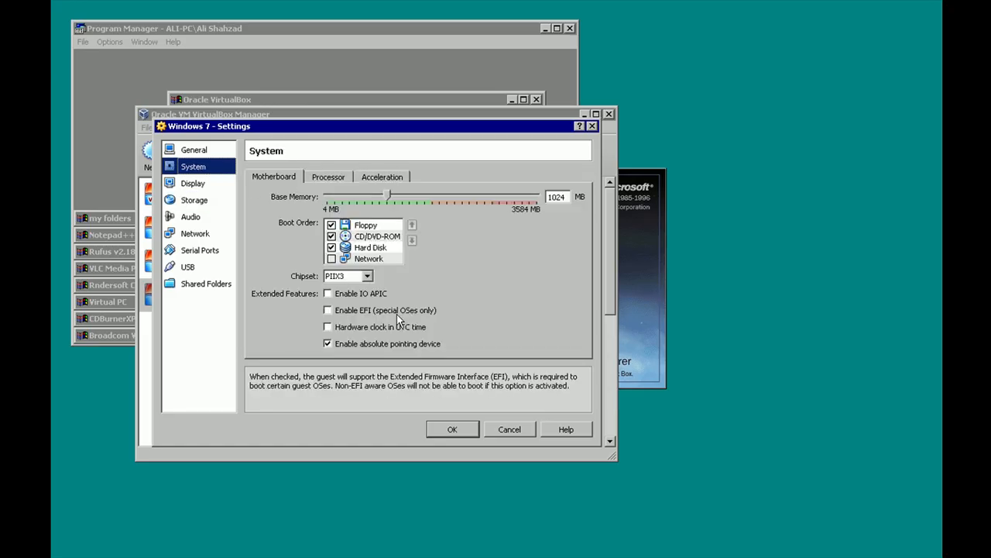
left_click(329, 177)
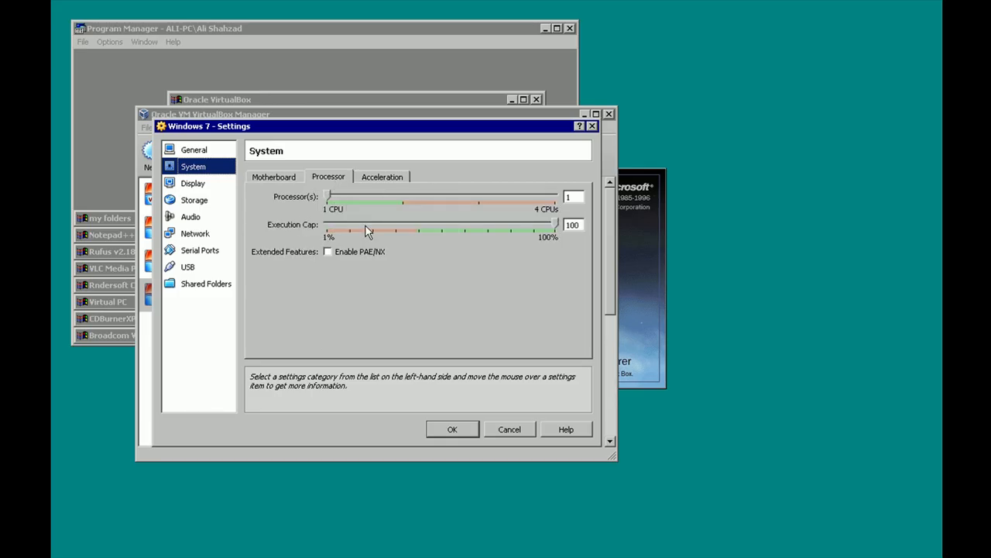
left_click(370, 250)
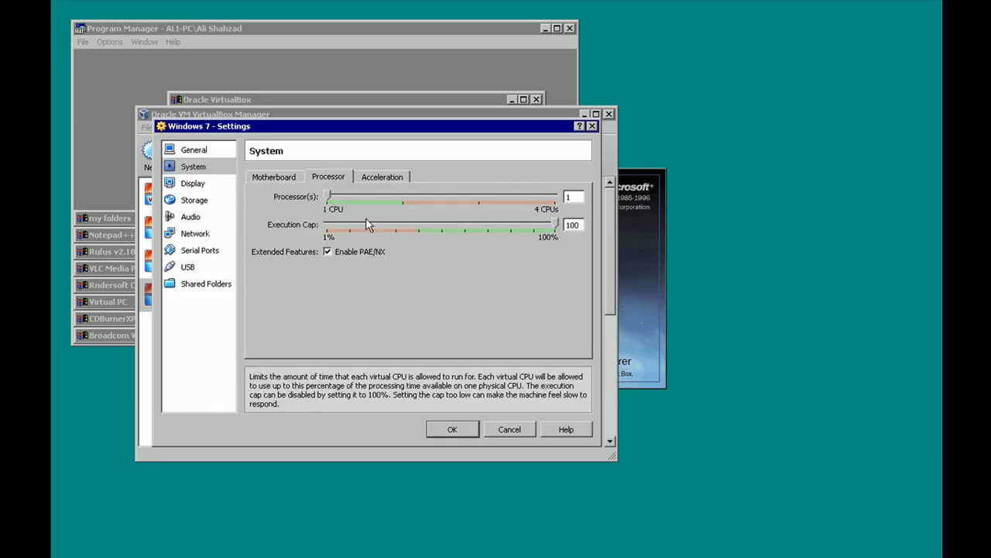
Set the Windows 7 machine's IDE controller type to ICH6 and save the machine settings
left_click(390, 178)
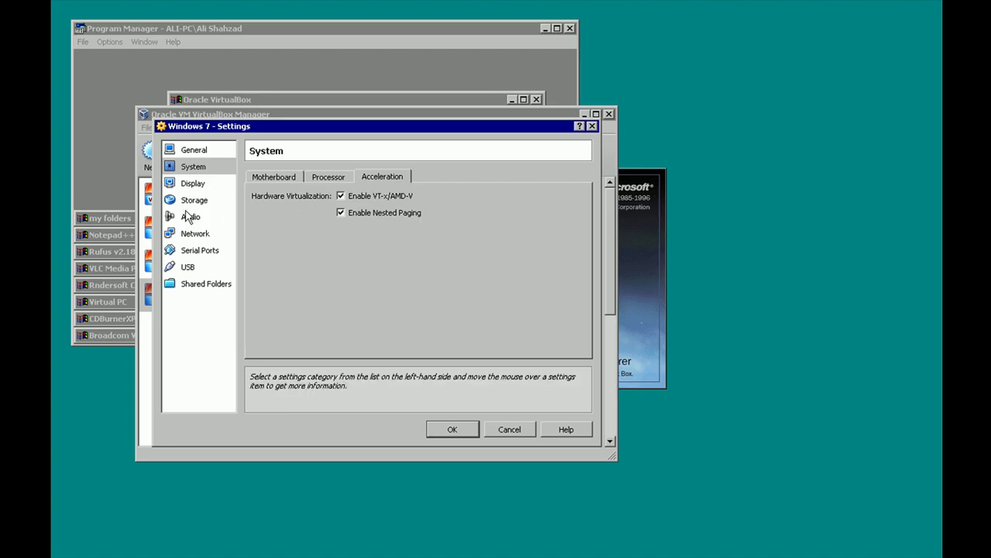
left_click(193, 286)
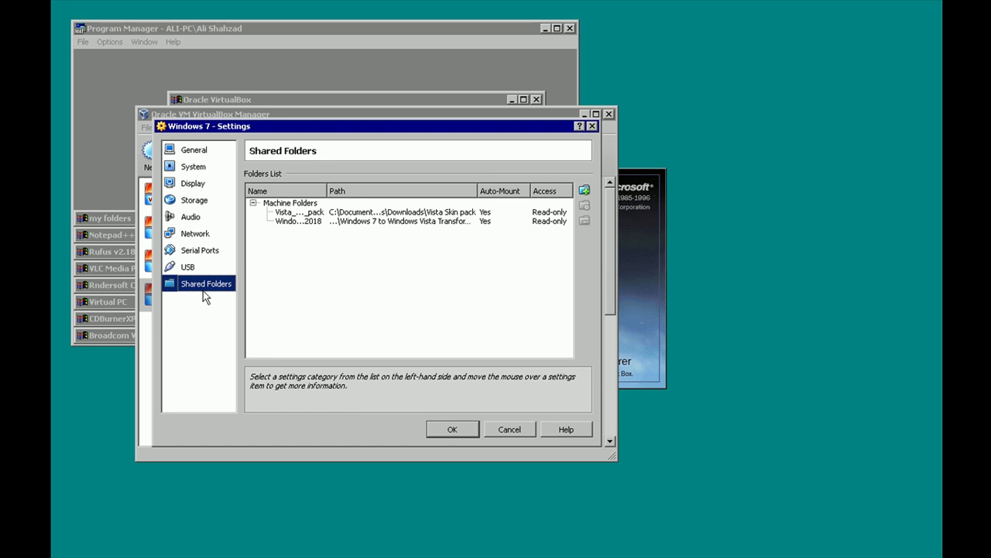
left_click(192, 222)
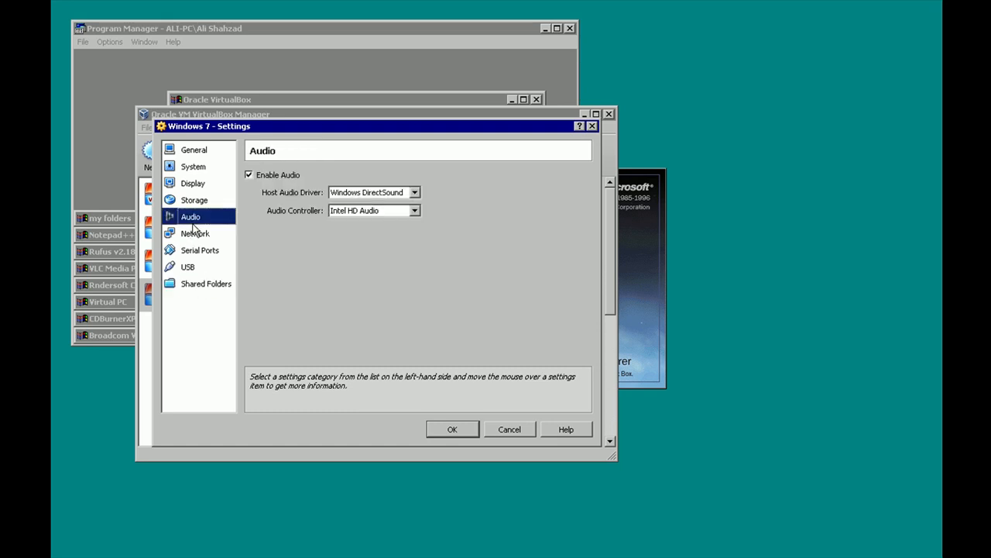
left_click(195, 203)
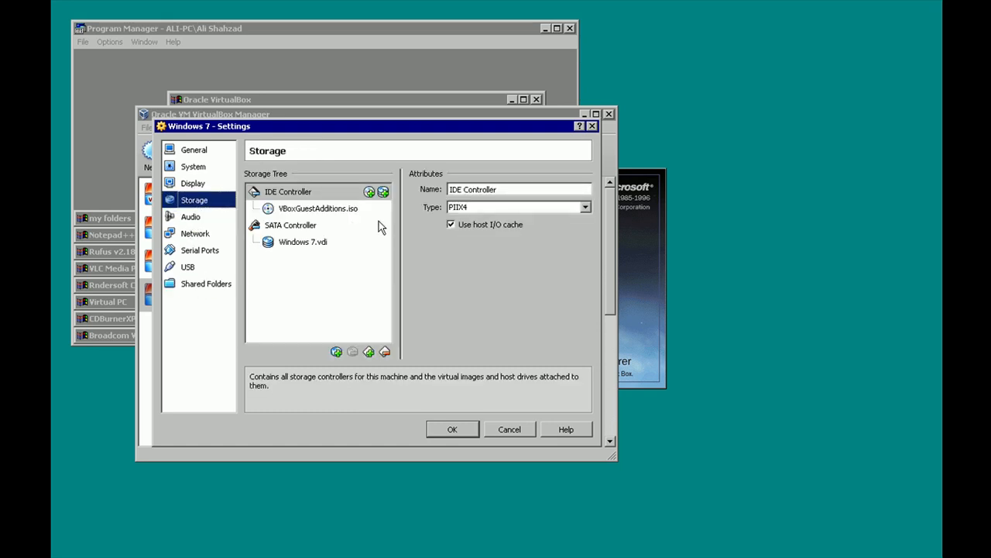
left_click(479, 209)
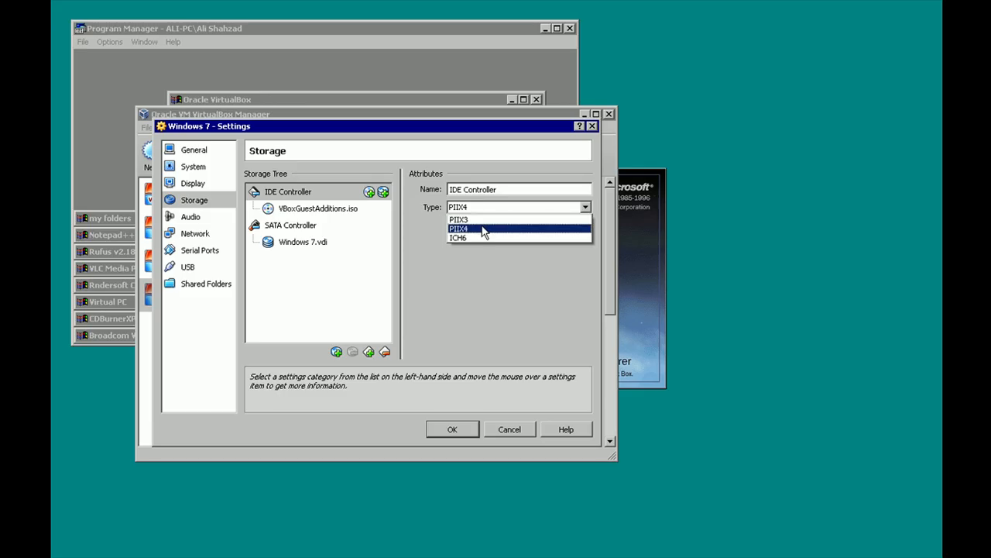
left_click(478, 239)
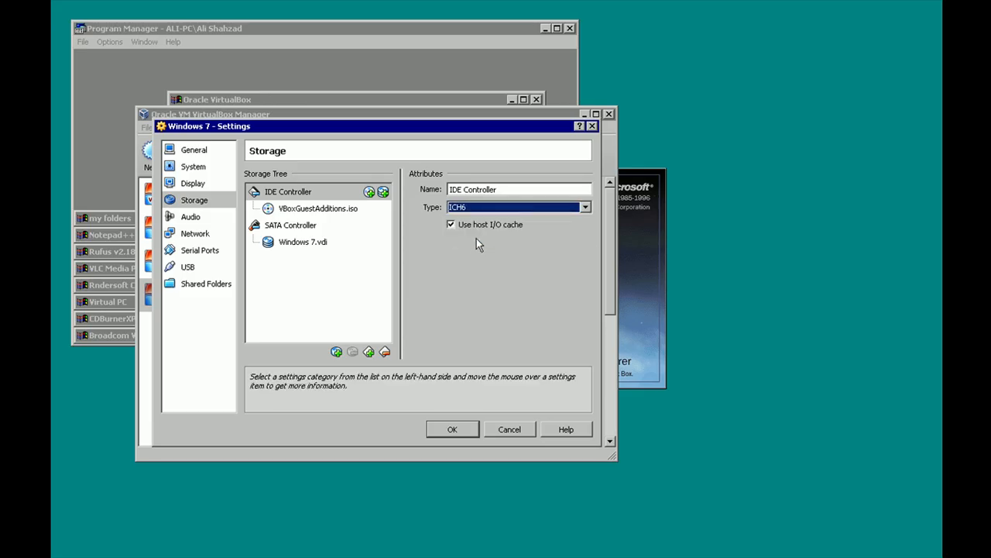
left_click(454, 431)
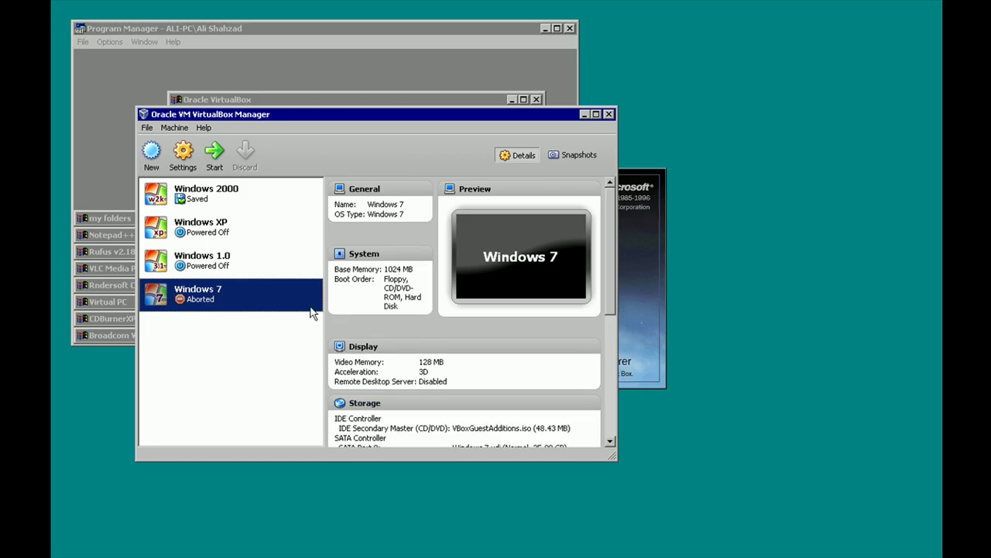
Start the Windows 7 virtual machine, maximize its window and boot Windows normally from the error recovery screen
left_click(223, 154)
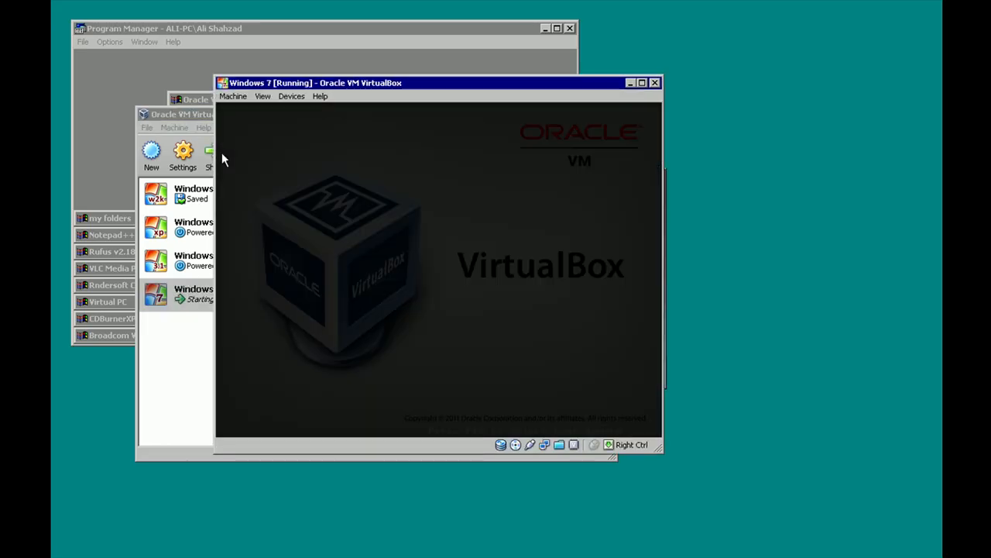
double_click(378, 81)
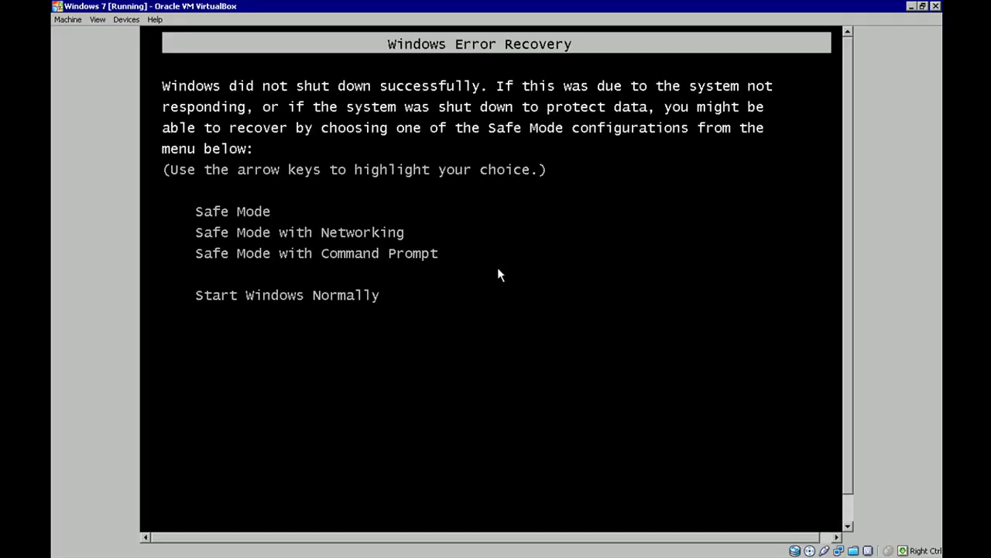
key("Return")
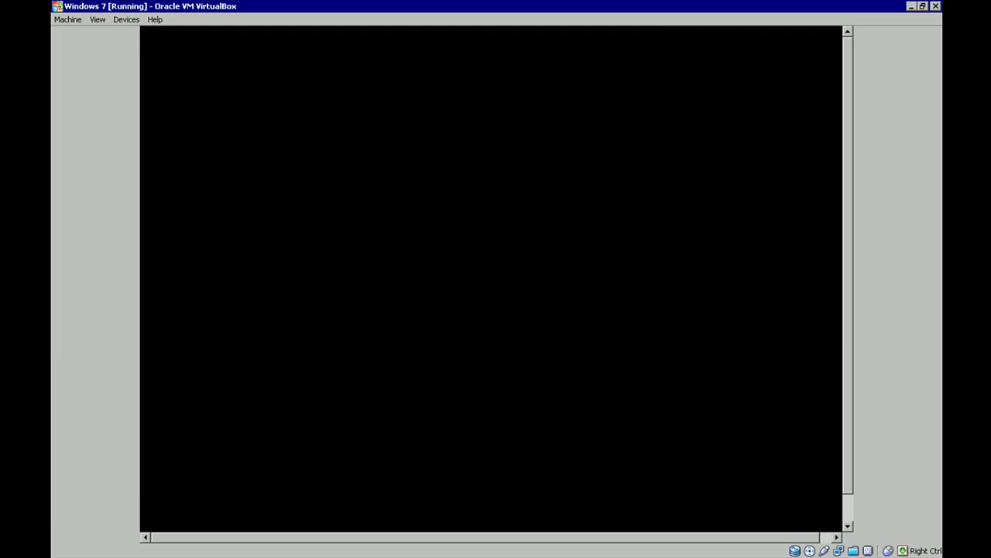
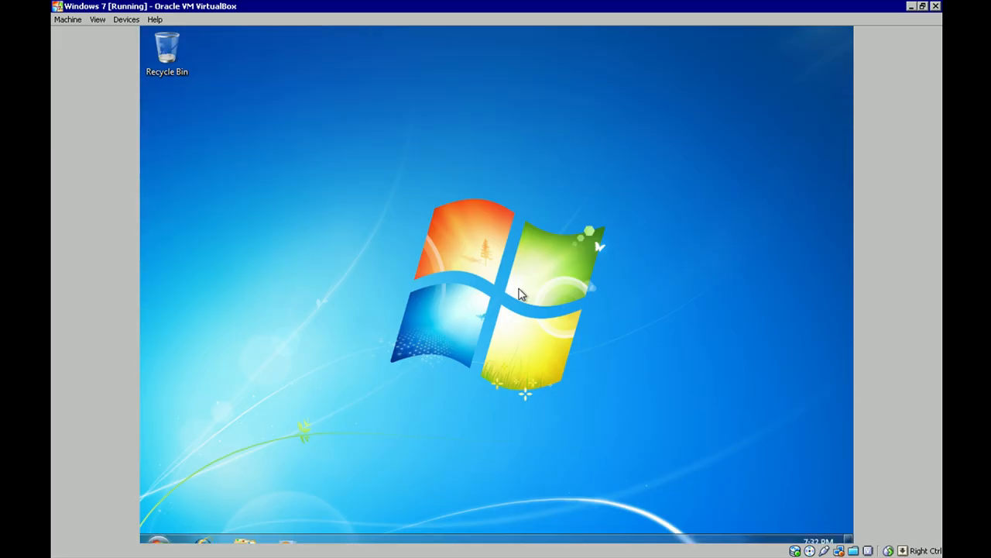
Restore and re-maximize the virtual machine window to refit the guest desktop, and open Computer in Windows 7
double_click(547, 7)
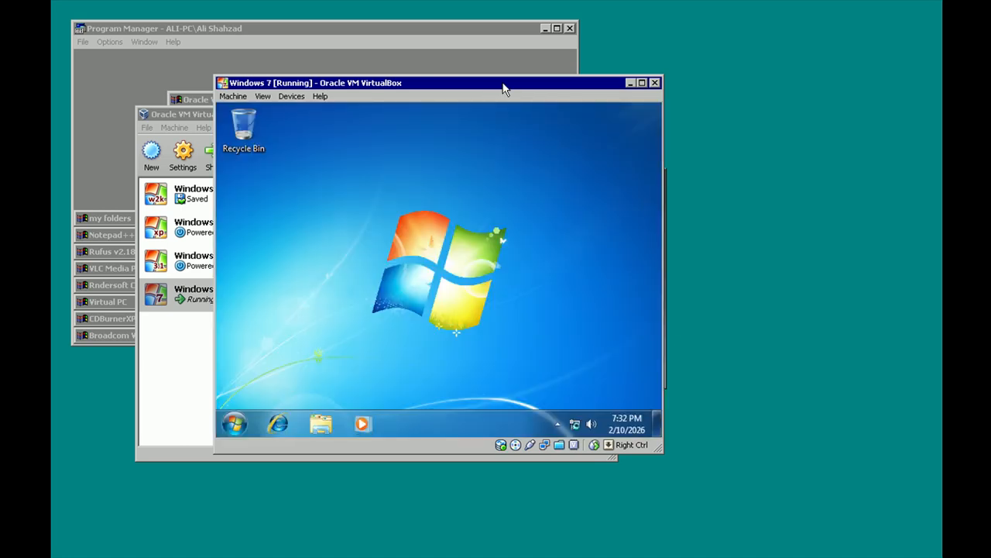
double_click(503, 88)
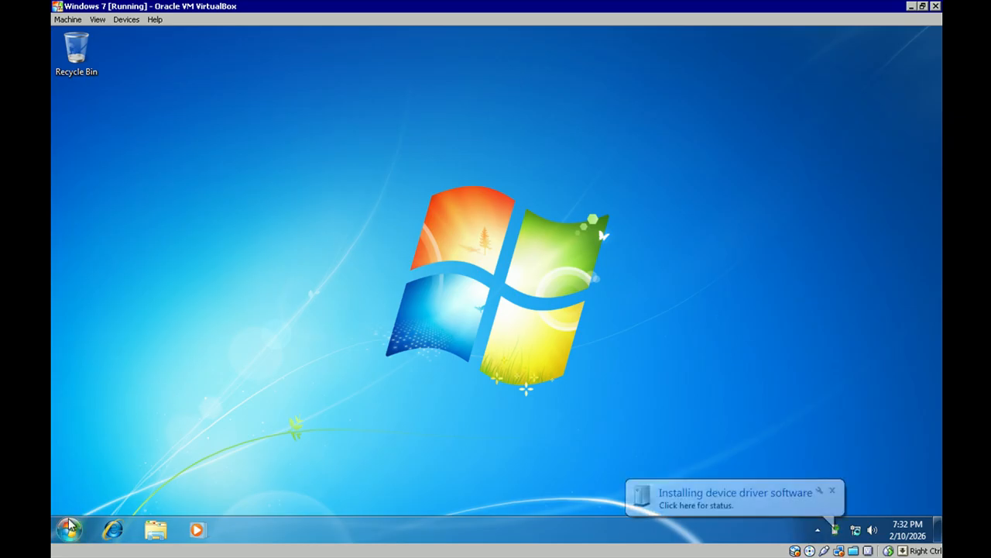
left_click(69, 525)
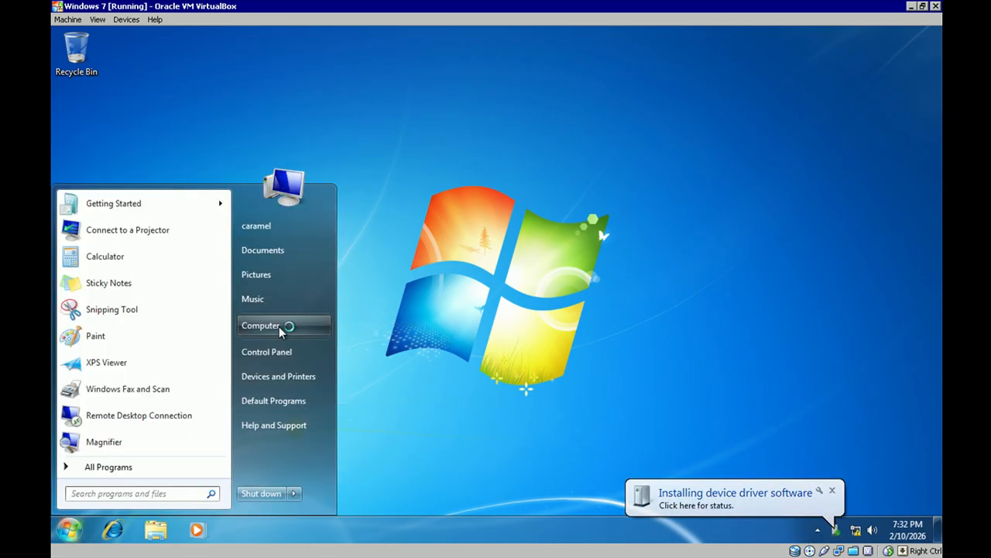
left_click(263, 325)
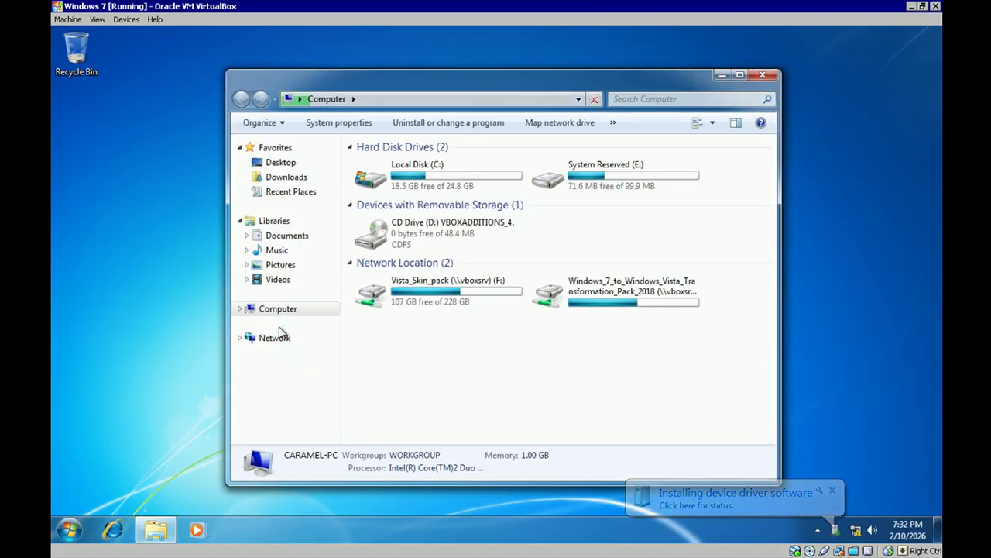
left_click(442, 301)
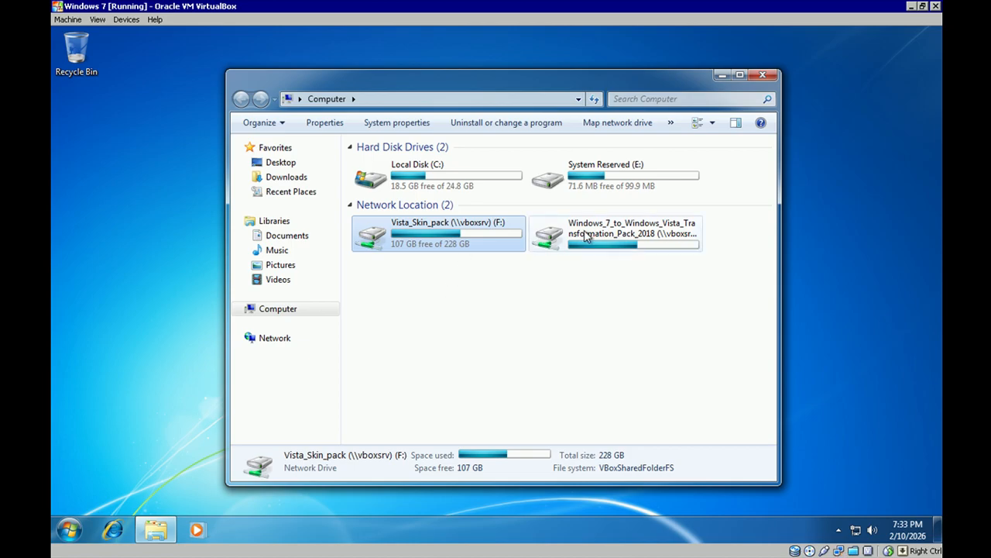
left_click(585, 237)
double_click(580, 229)
right_click(580, 230)
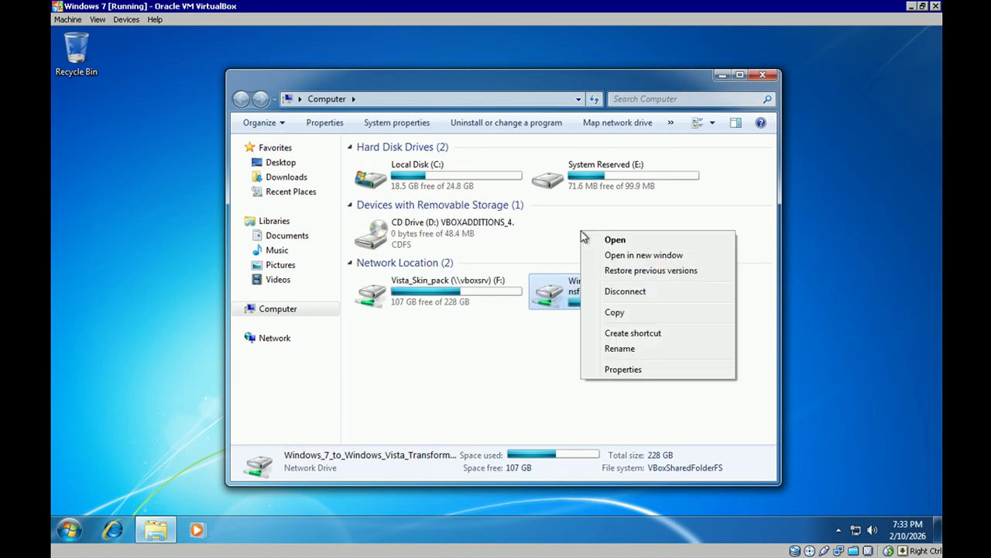
left_click(556, 308)
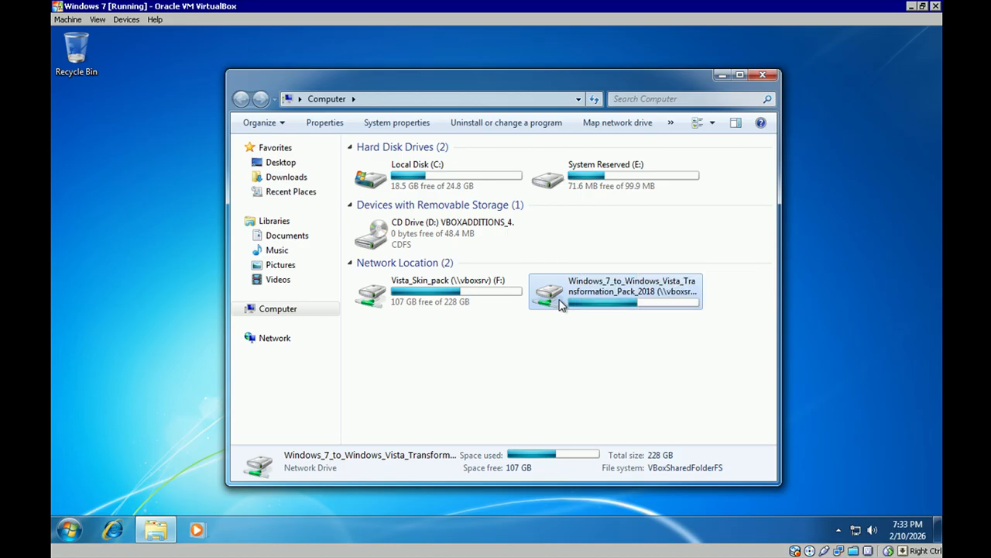
left_click(534, 342)
Open the Install FIRST folder on the Vista_Skin_pack shared drive and try to run Vista Skin Pack 1.0-X86
double_click(458, 312)
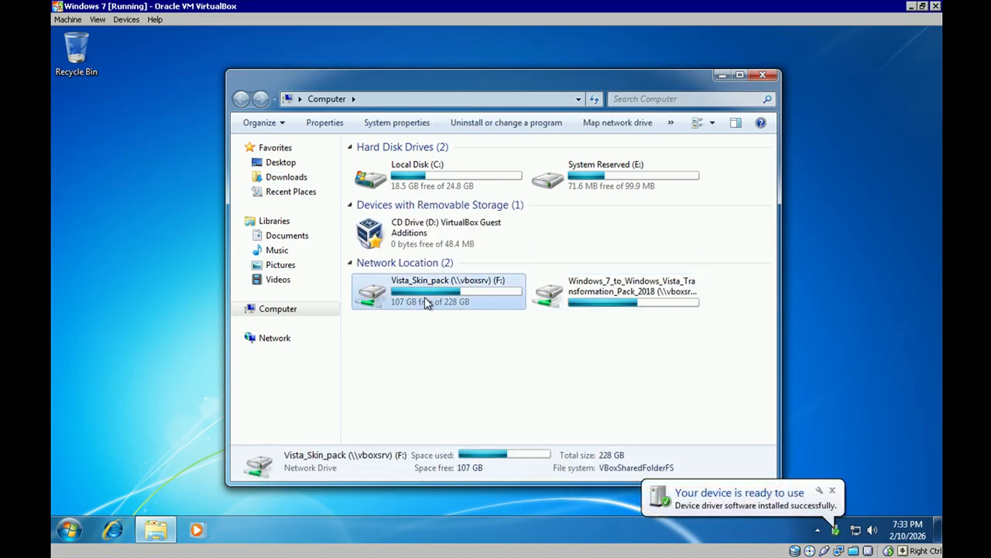
double_click(394, 165)
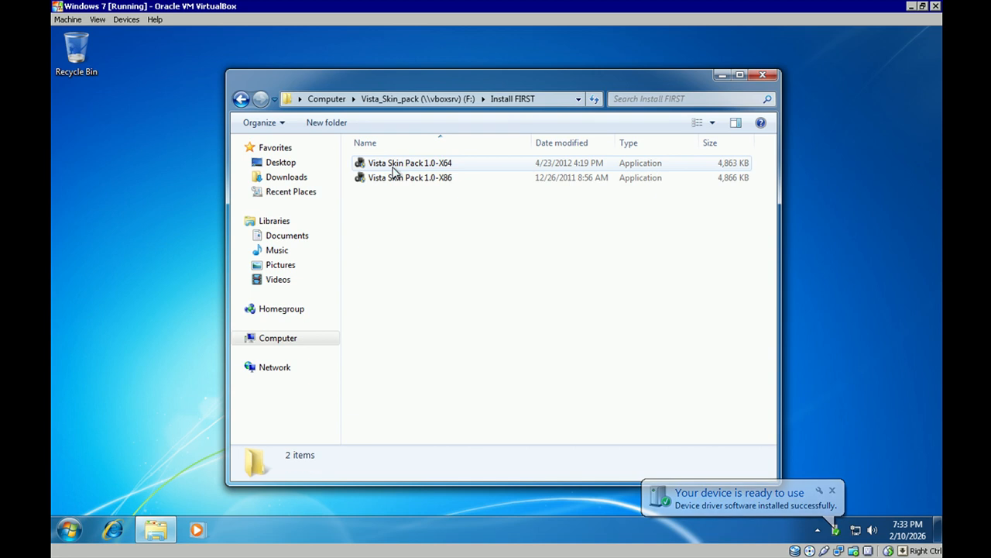
double_click(406, 177)
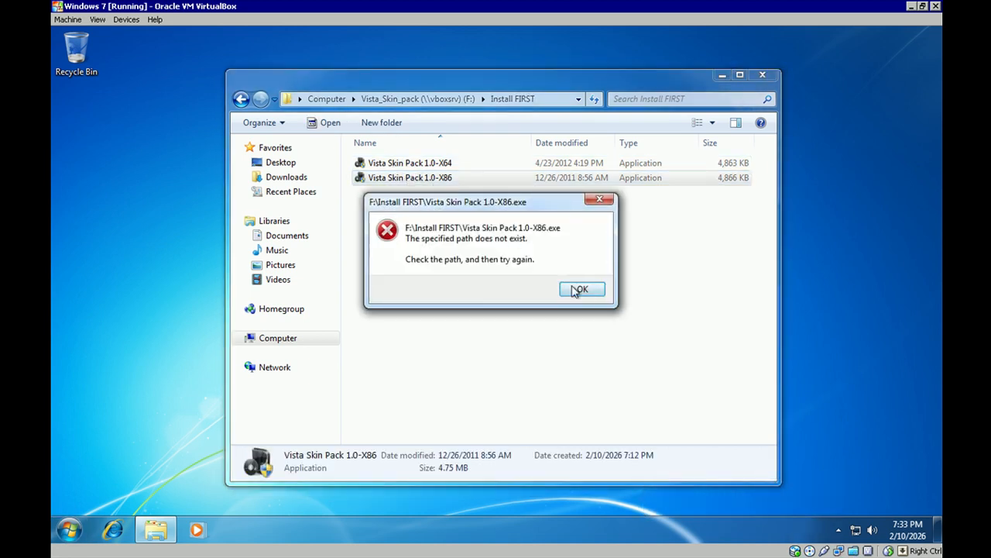
left_click(586, 289)
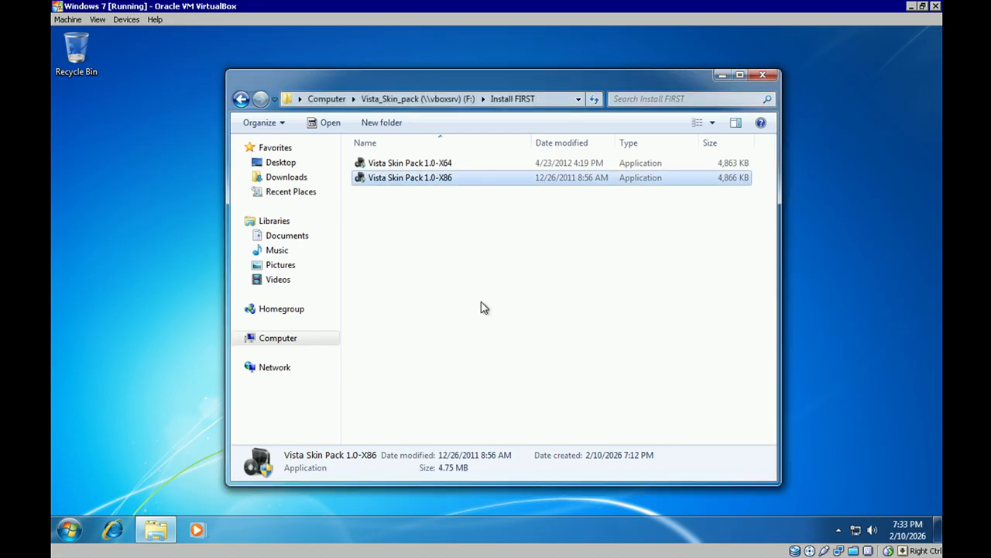
left_click(438, 302)
left_click(430, 181)
right_click(427, 181)
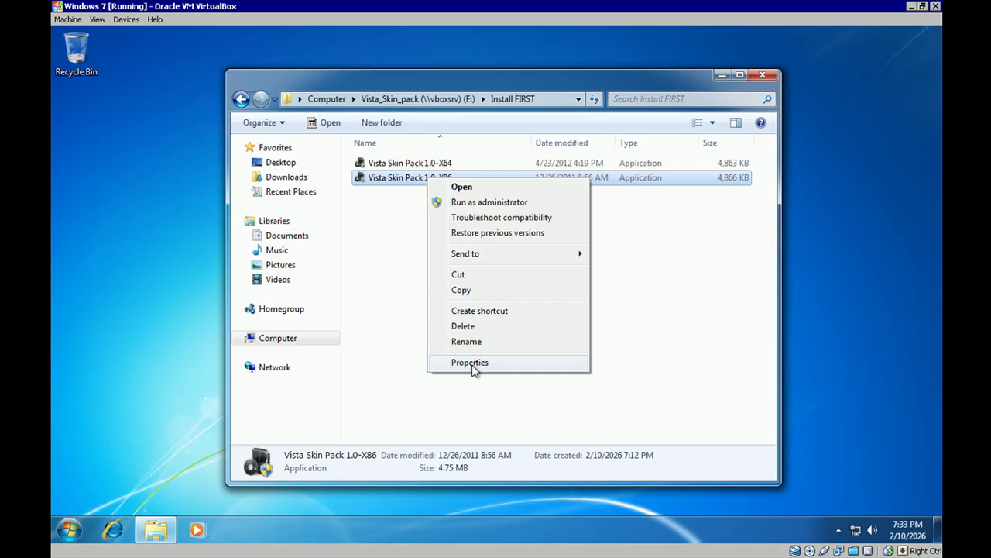
left_click(409, 292)
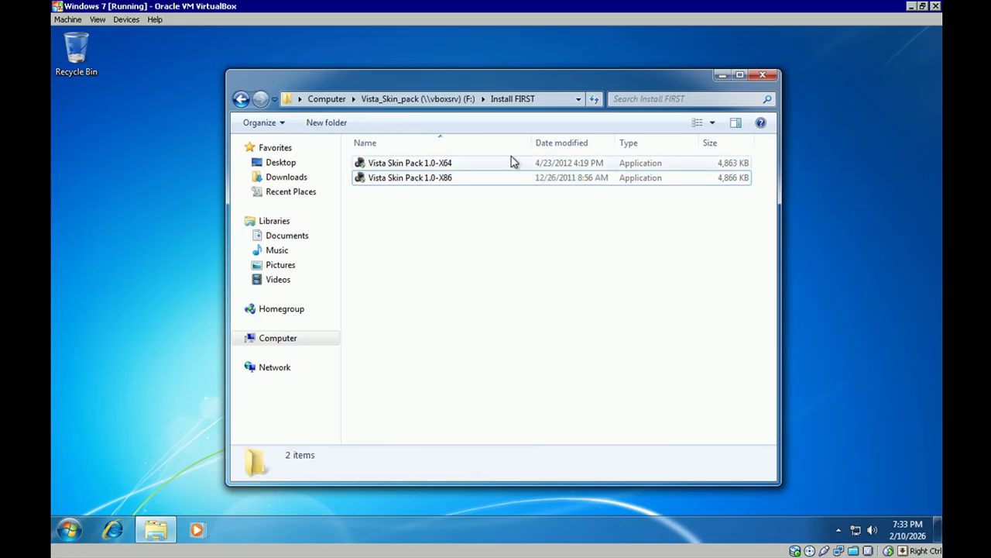
Copy the Install FIRST and Install SECOND folders from the root of the Vista_Skin_pack shared drive
left_click(440, 101)
left_click(418, 217)
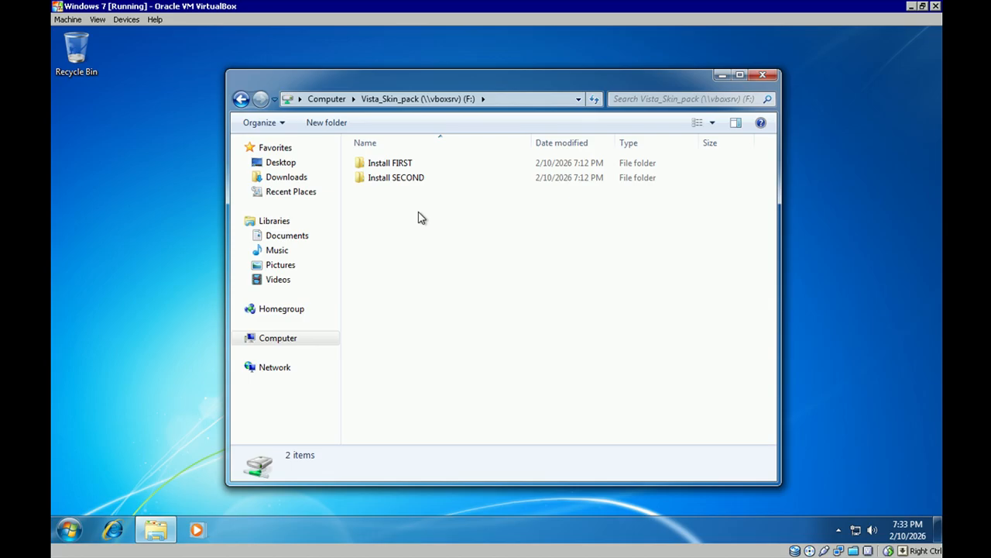
left_click_drag(418, 218, 422, 152)
right_click(418, 163)
left_click(436, 245)
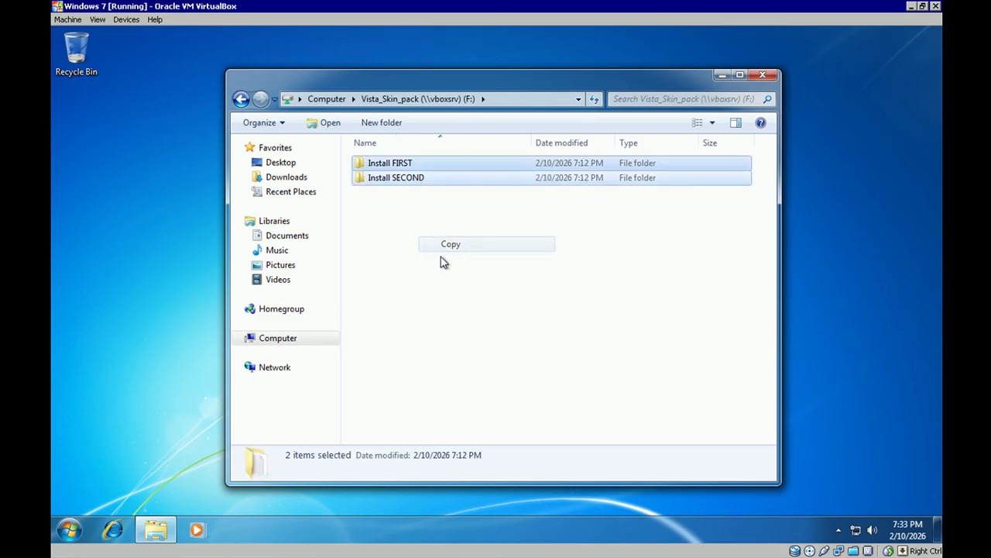
left_click(442, 261)
Open the Vista Skin pack folder inside the Windows 7 to Windows Vista complete transformation folder on the other shared drive
left_click(326, 99)
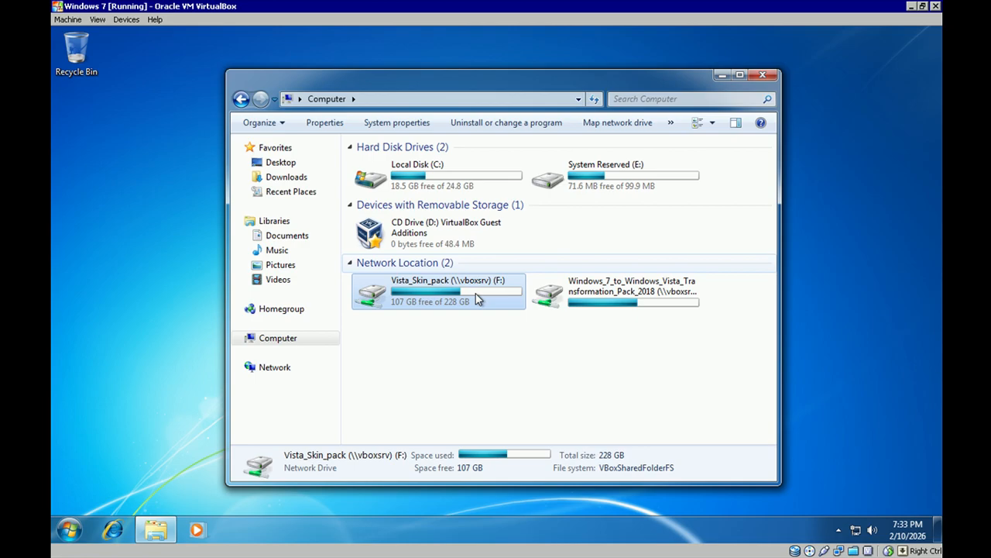
double_click(557, 291)
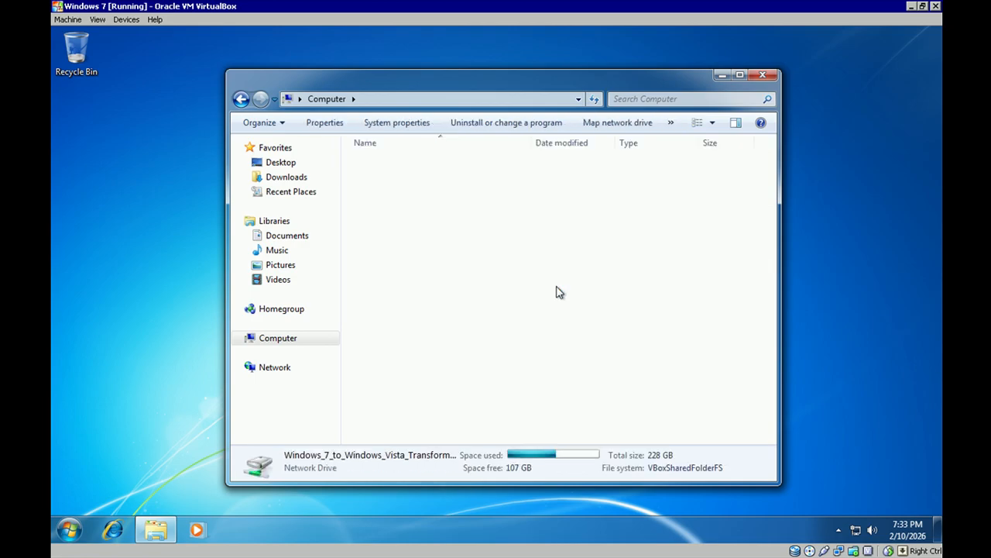
double_click(393, 168)
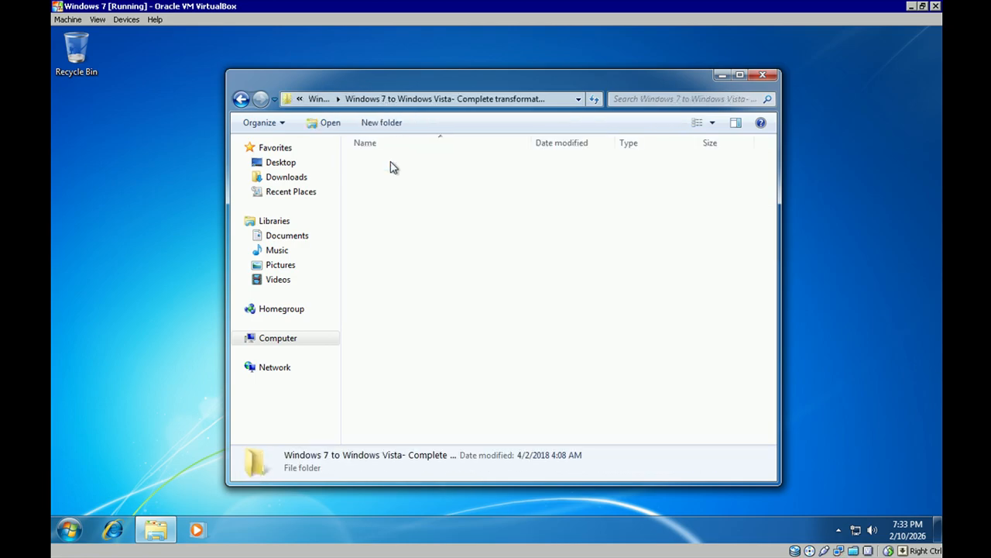
double_click(392, 166)
scroll(469, 255, "down", 1)
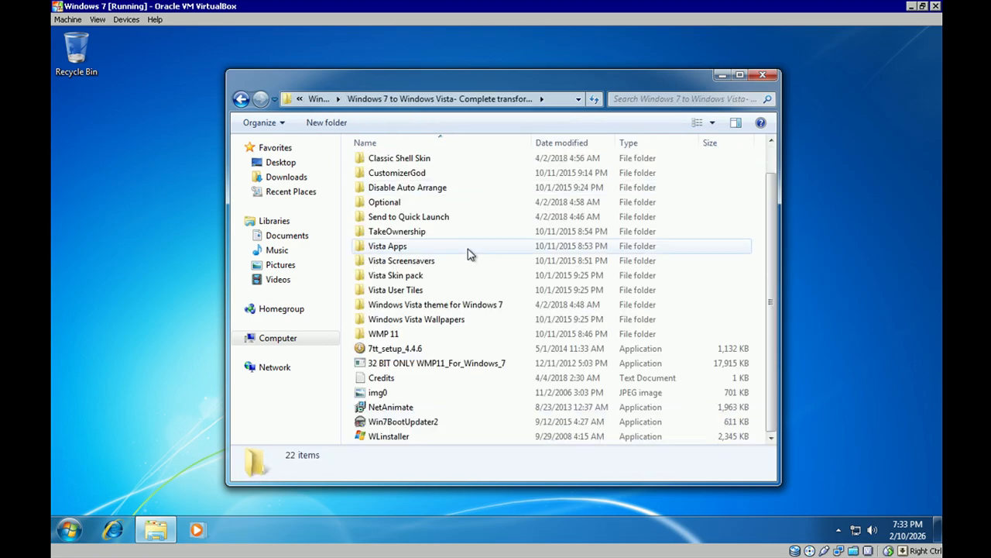
double_click(430, 283)
Try to paste the copied folders into the Vista Skin pack folder, retrying before cancelling the copy
right_click(415, 210)
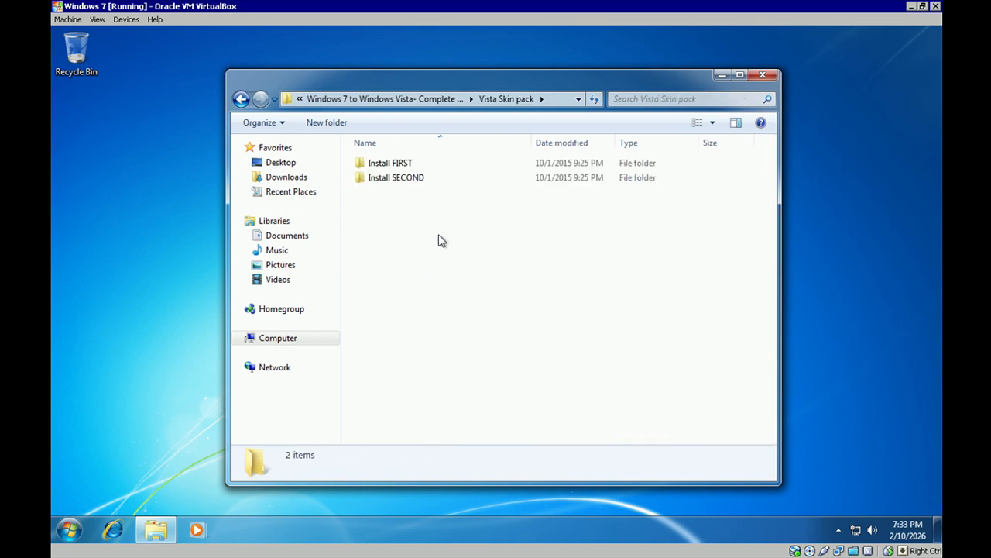
left_click(449, 306)
left_click(426, 360)
left_click(466, 335)
left_click(466, 335)
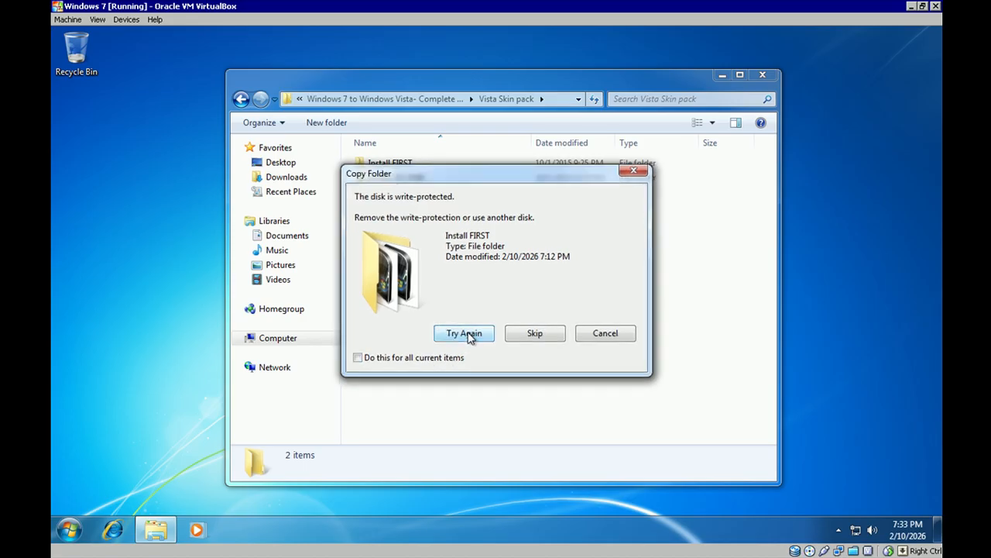
left_click(469, 335)
left_click(536, 334)
left_click(603, 333)
right_click(514, 285)
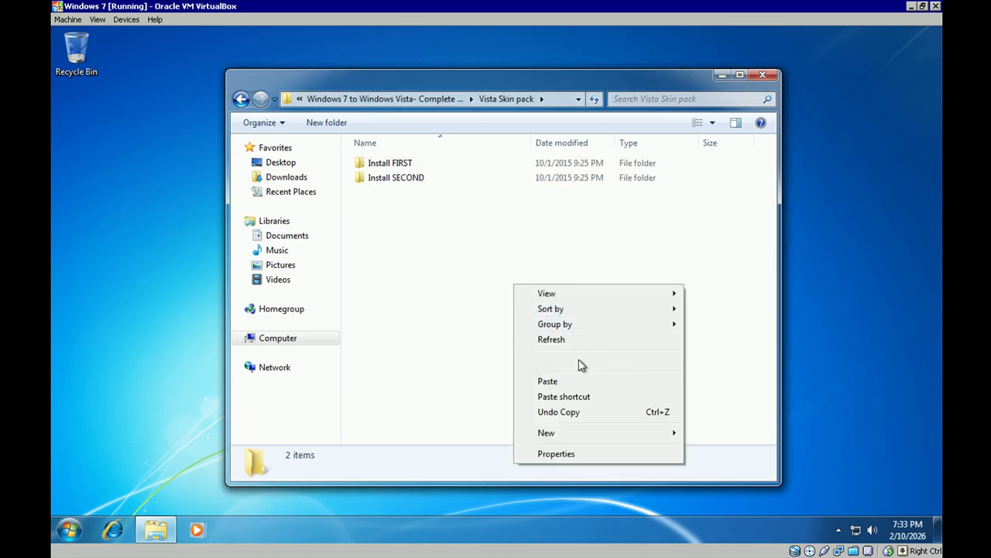
left_click(480, 310)
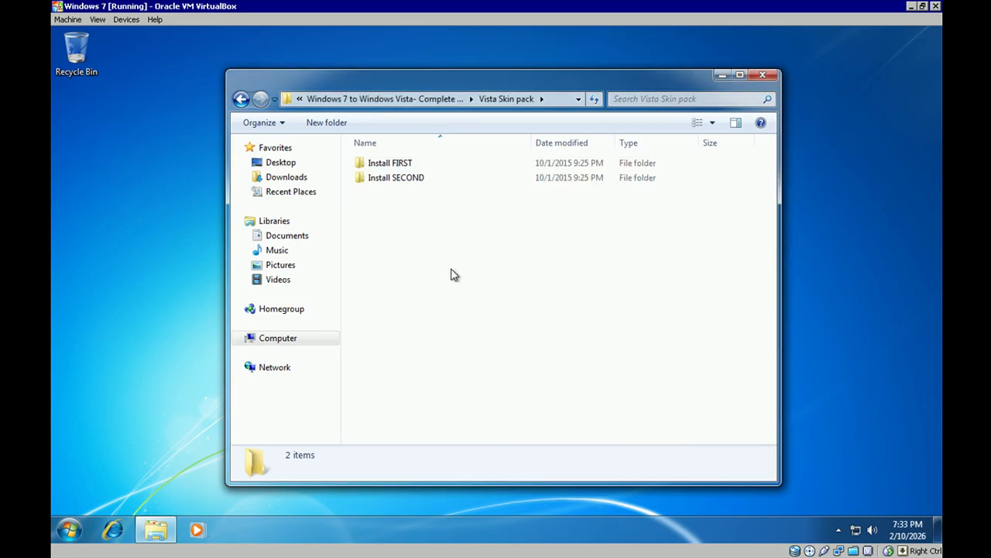
Open the Install FIRST subfolder of Vista Skin pack and try to paste the copied folders there
double_click(399, 164)
right_click(431, 237)
left_click(476, 333)
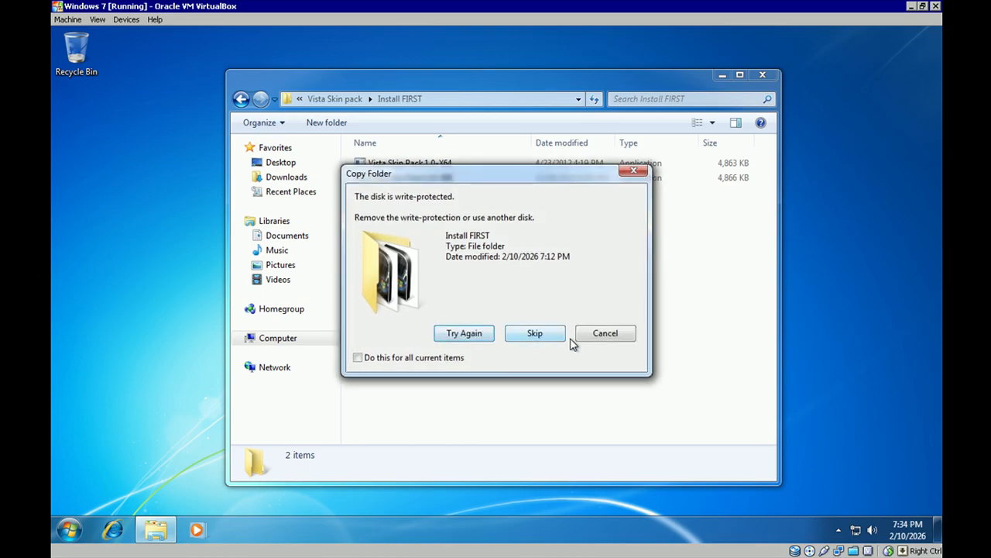
left_click(608, 333)
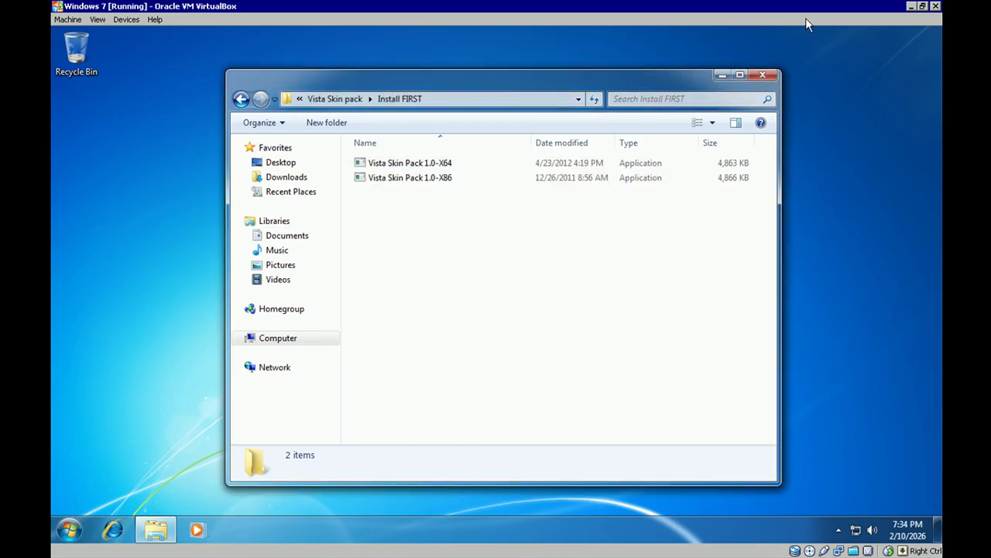
Close the Explorer window and paste the copied Install FIRST and Install SECOND folders onto the desktop
left_click(763, 76)
right_click(321, 128)
left_click(364, 186)
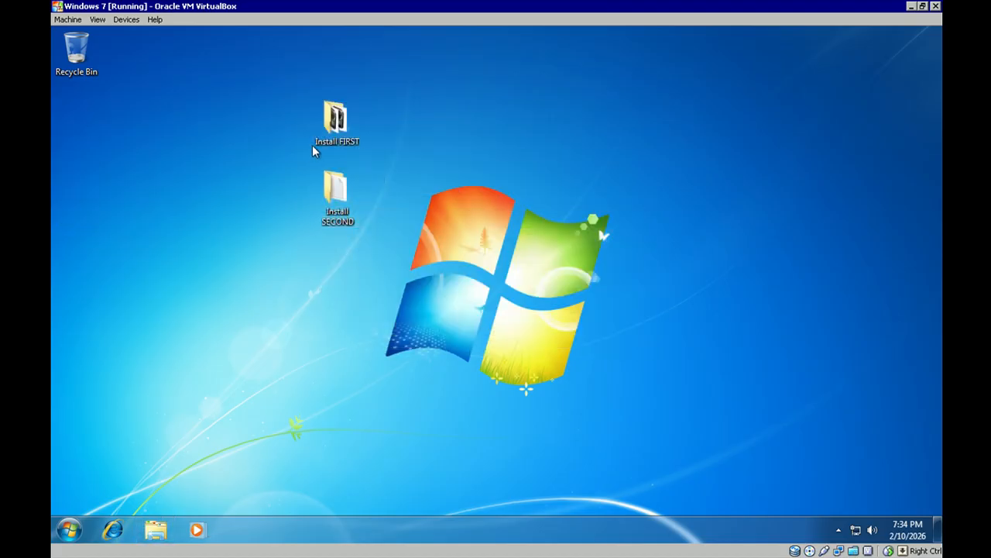
Launch Vista Skin Pack 1.0-X64 from the desktop's Install FIRST folder, allow it to make changes, and close the folder window
double_click(330, 126)
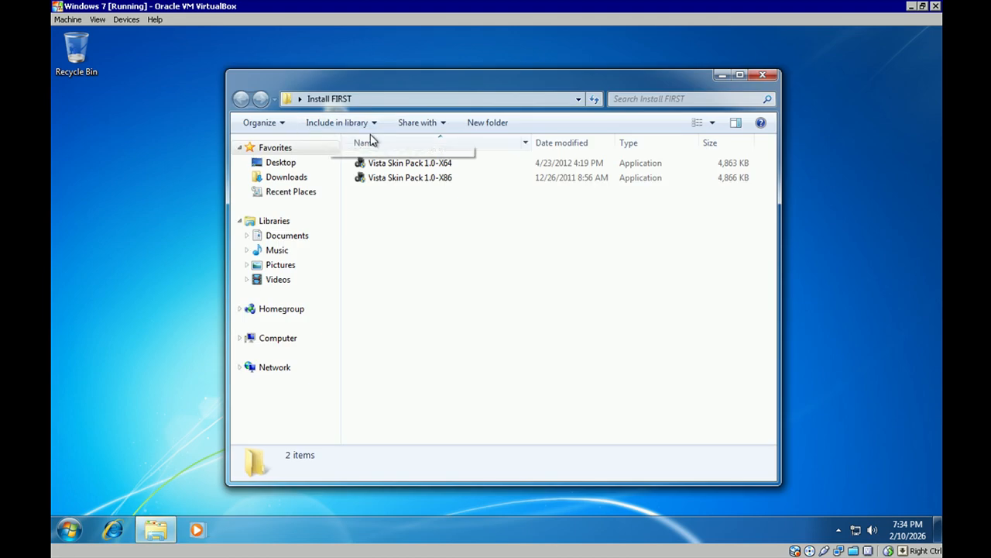
left_click(422, 166)
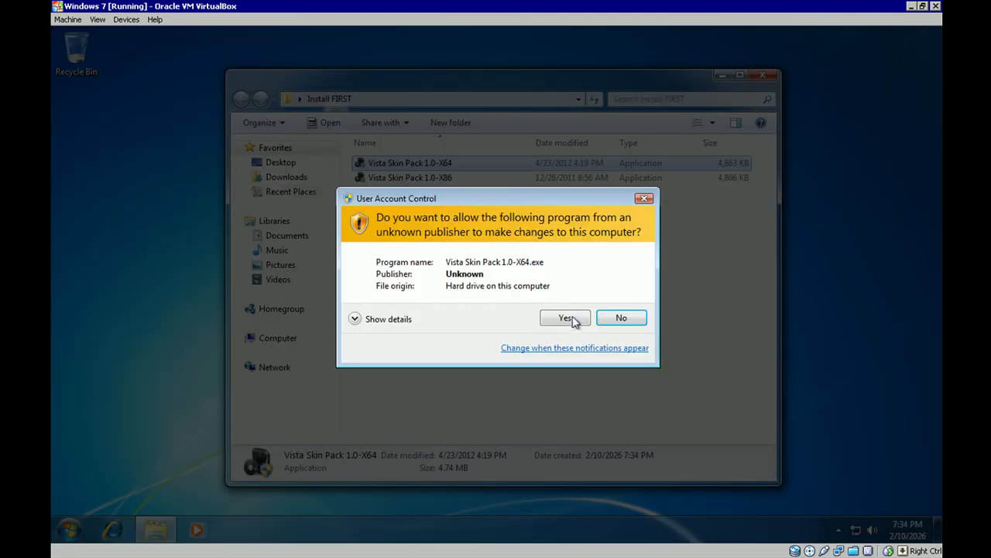
left_click(573, 319)
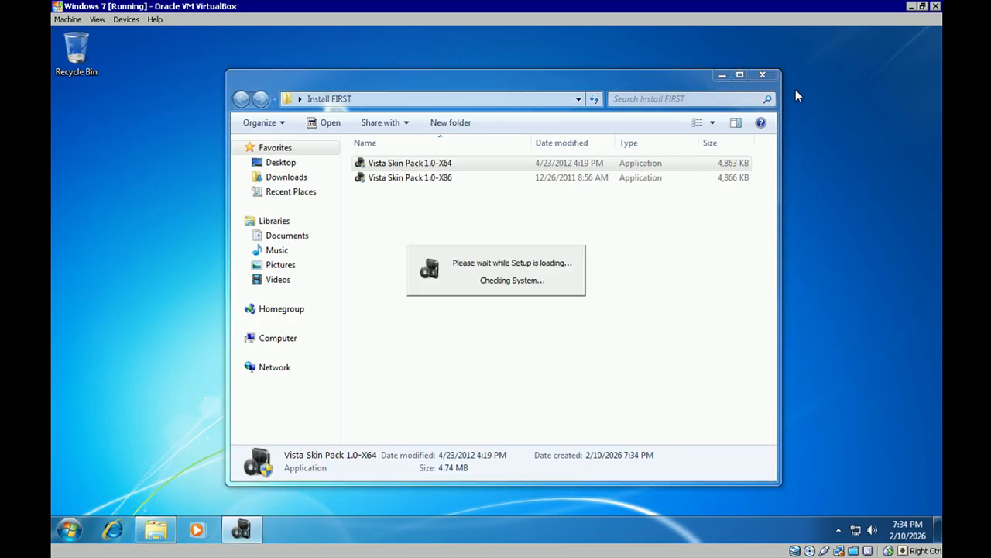
left_click(763, 76)
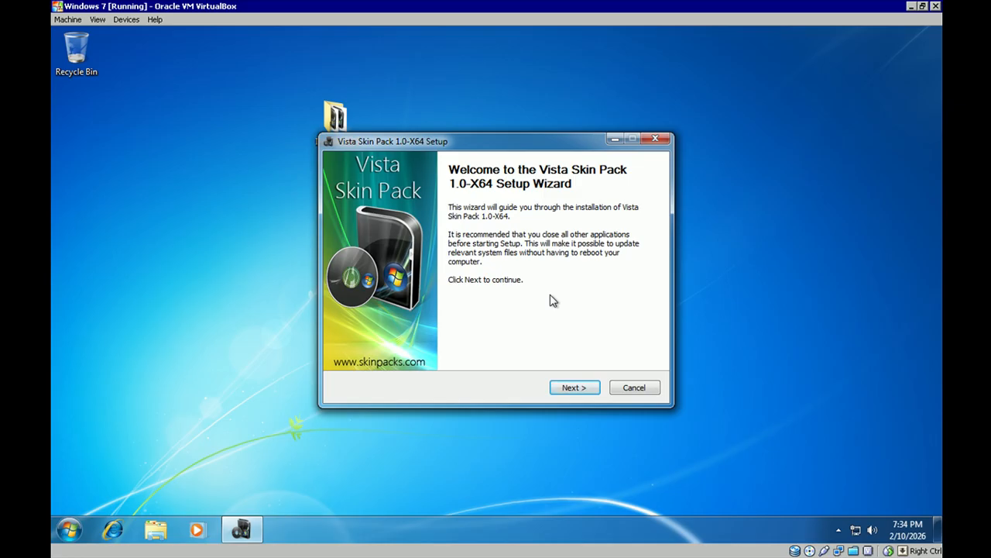
Install Vista Skin Pack 1.0-X64 with the UXTheme Patch, Files and Extras components, and finish setup with Reboot now
left_click(574, 389)
left_click(396, 357)
left_click(585, 391)
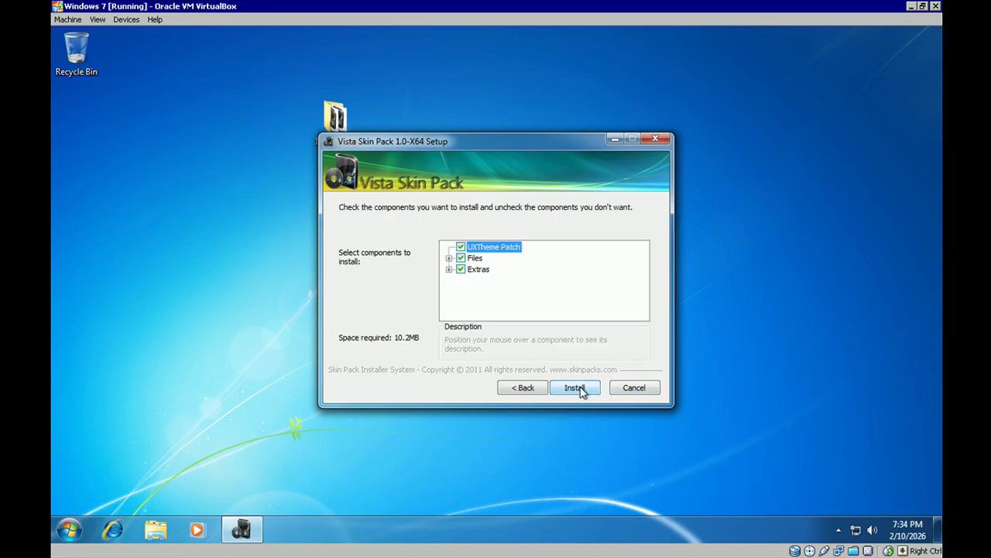
left_click(575, 388)
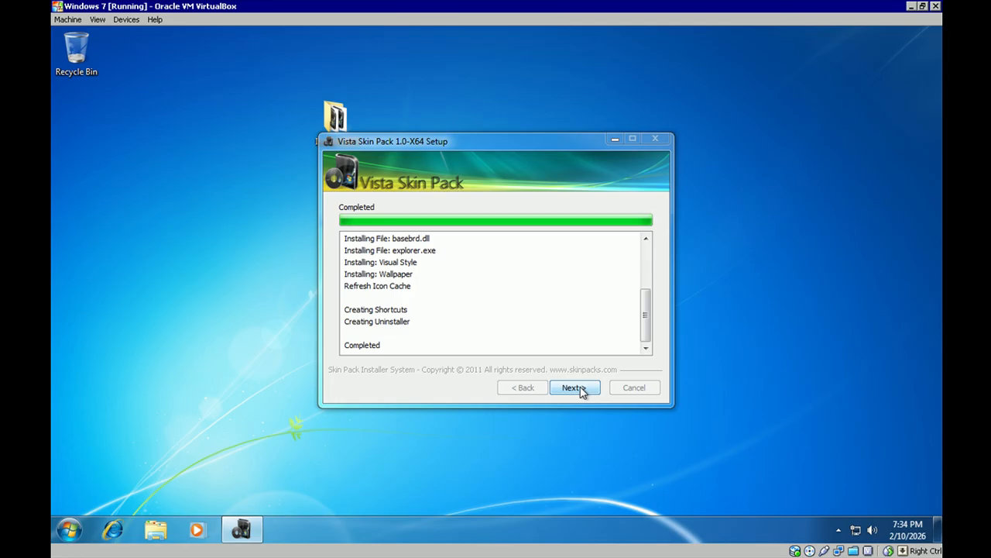
left_click(582, 392)
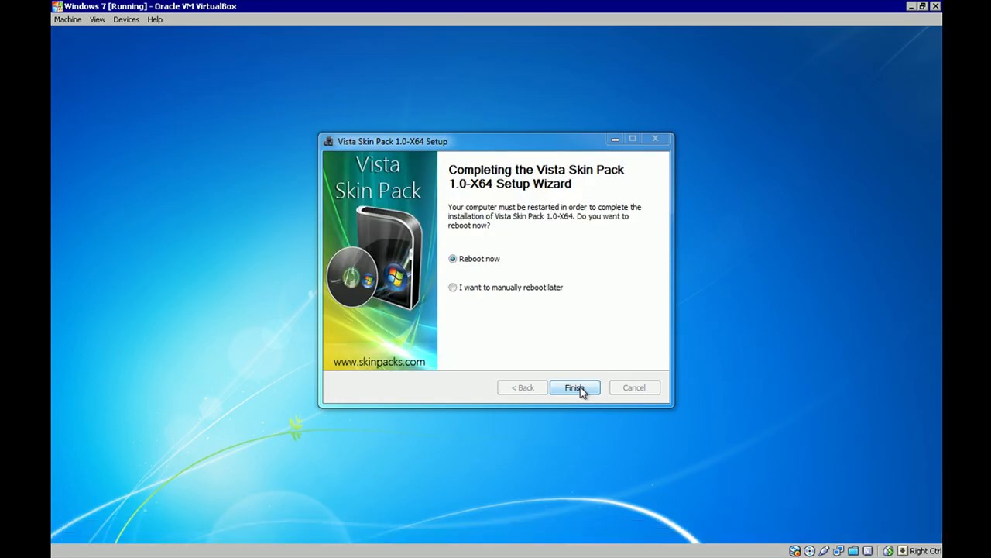
left_click(575, 388)
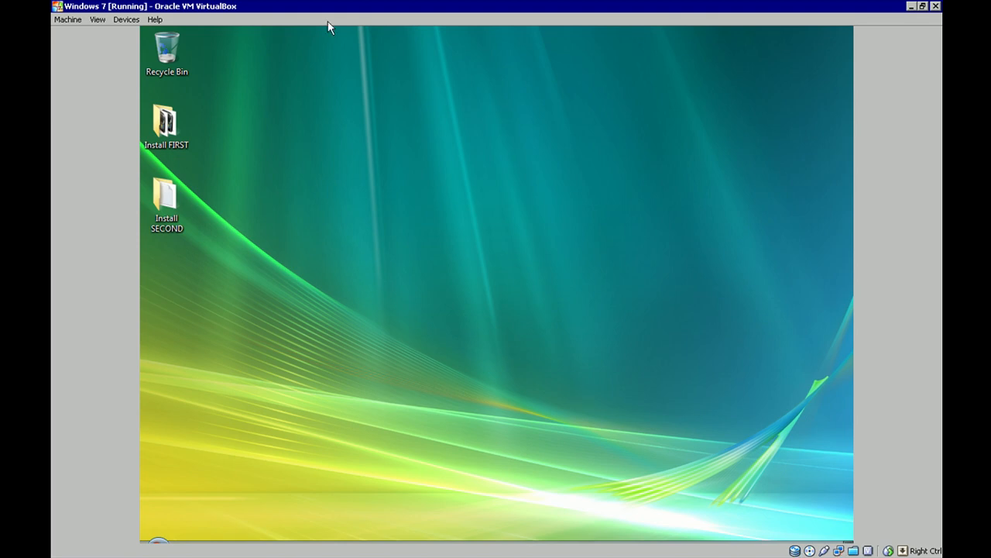
Restore and re-maximize the virtual machine window to refit the rebooted guest desktop
double_click(505, 7)
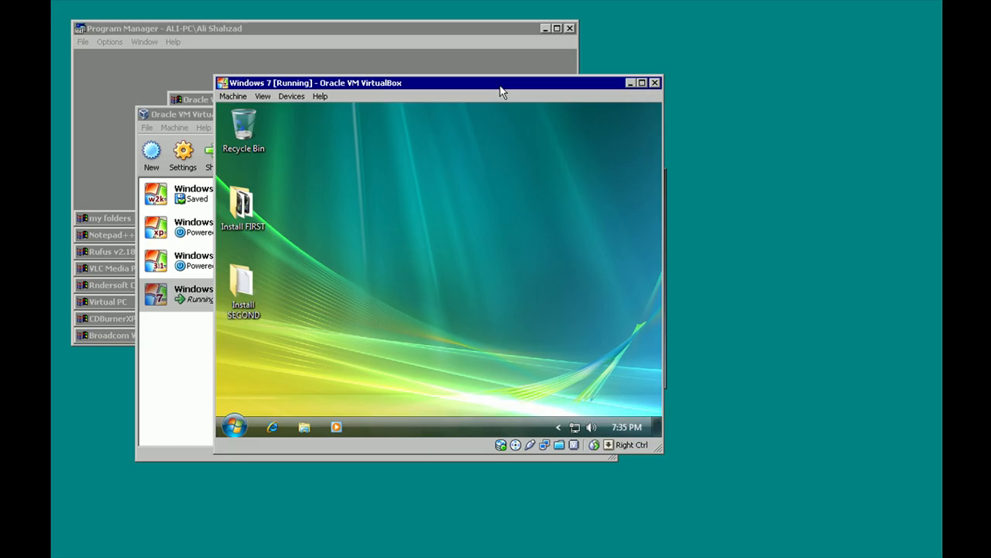
double_click(500, 83)
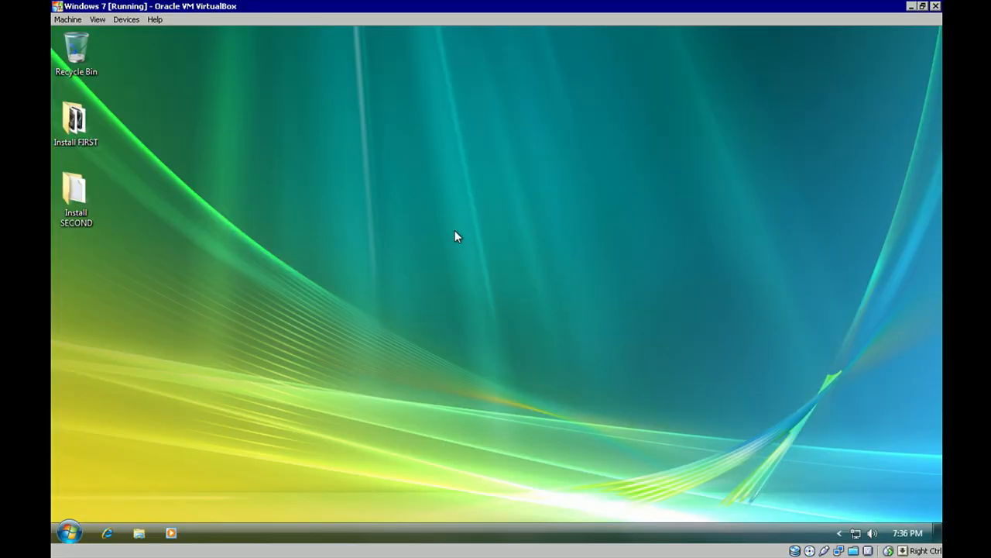
Set the taskbar buttons to Never combine in the taskbar properties and apply the change
right_click(245, 535)
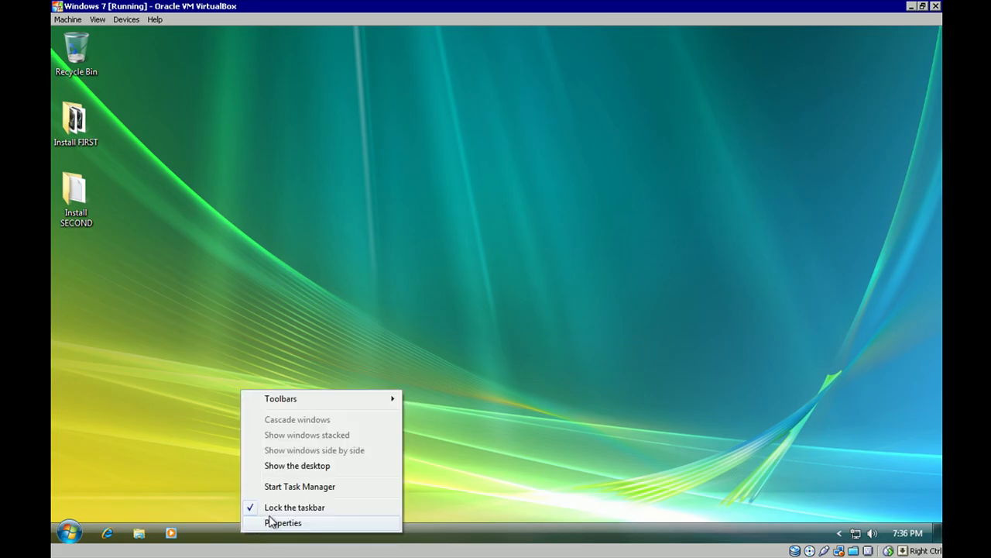
left_click(273, 524)
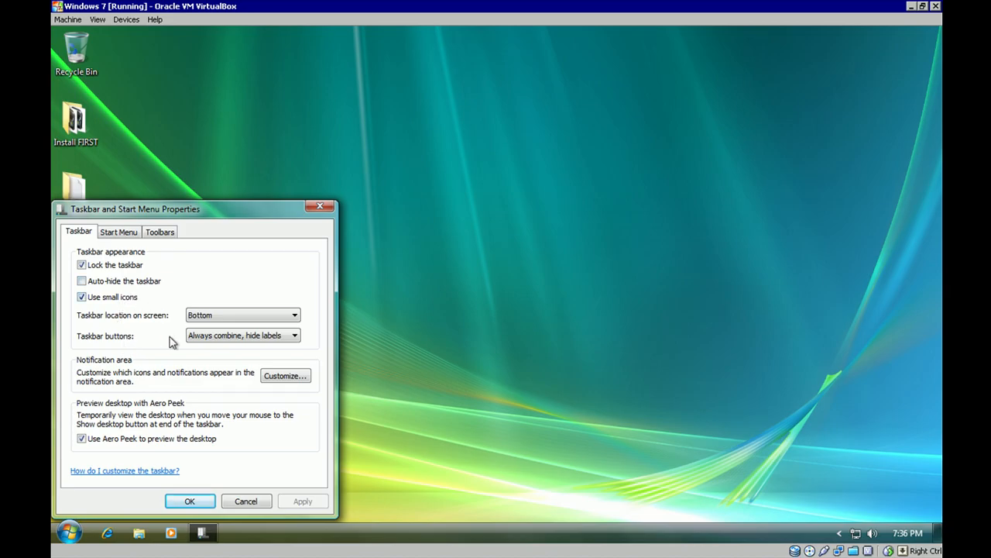
left_click(220, 336)
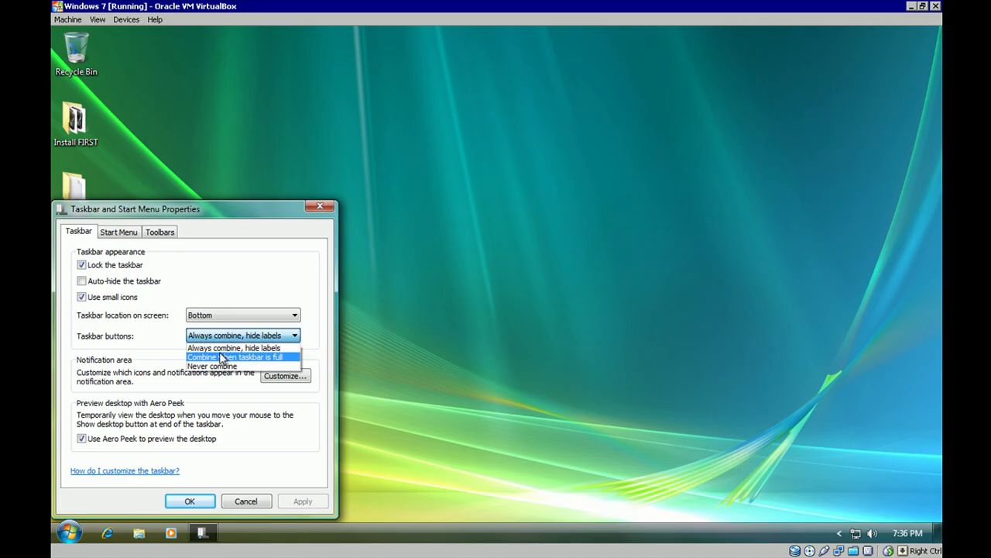
left_click(217, 367)
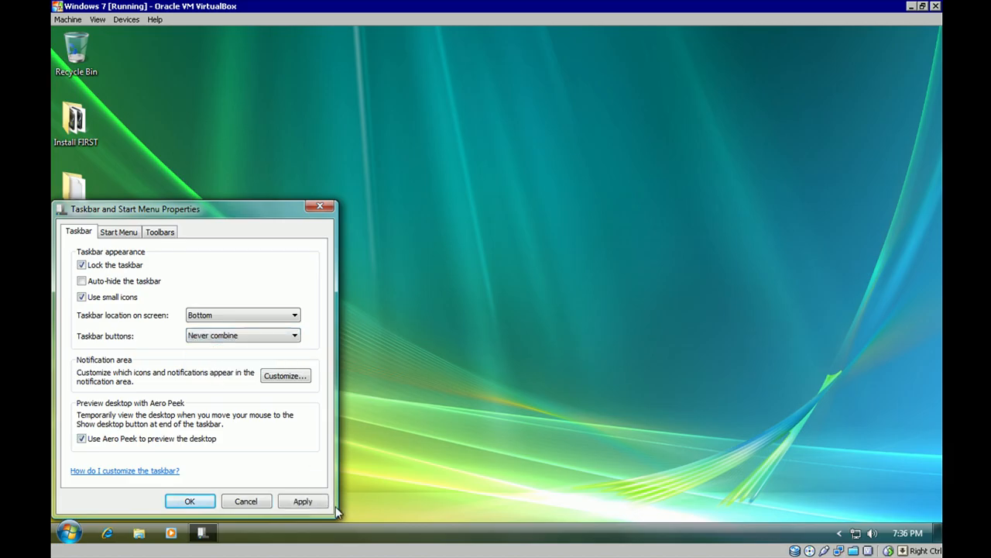
left_click(305, 501)
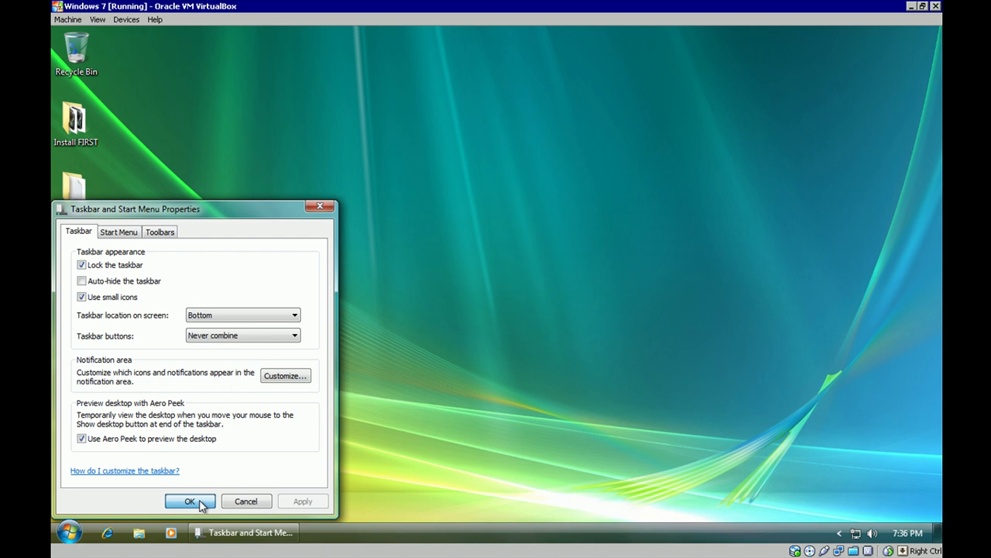
left_click(199, 500)
Open the desktop's personalization settings and apply the installed Vista theme
right_click(491, 70)
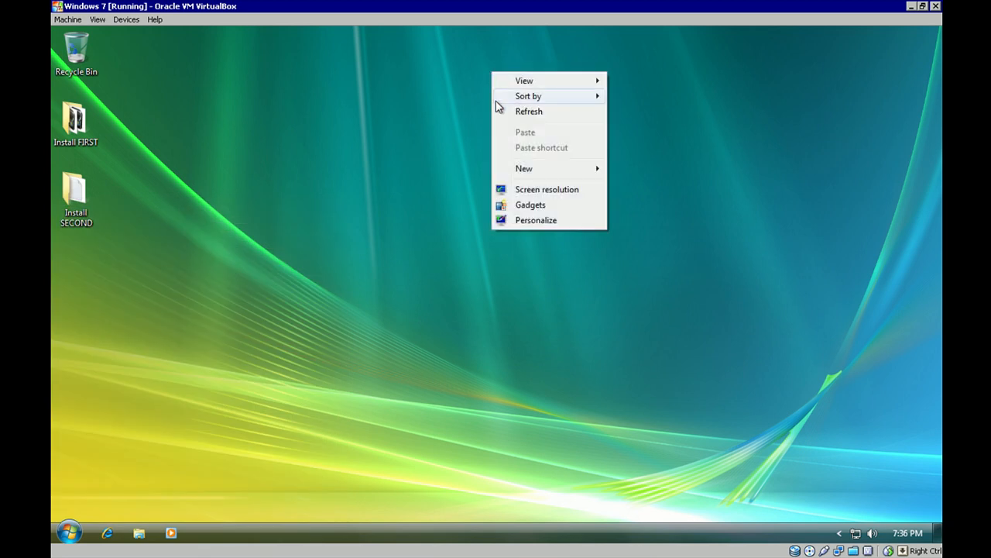
left_click(513, 222)
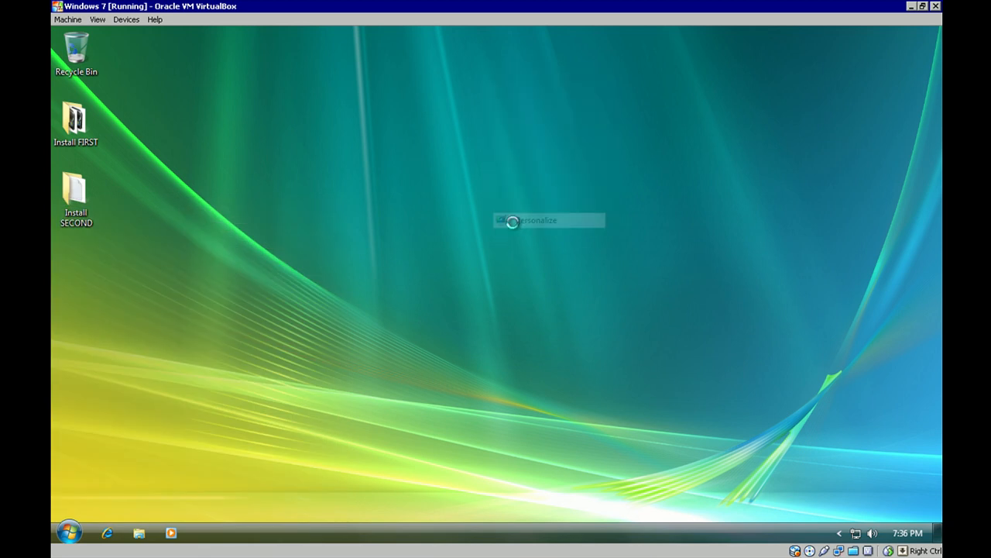
scroll(475, 246, "down", 5)
scroll(476, 246, "down", 1)
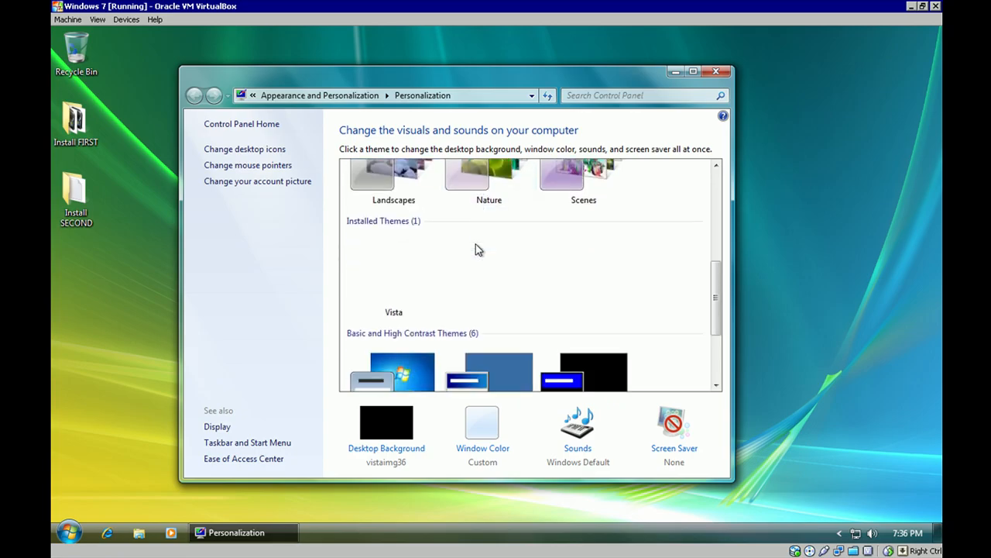
scroll(532, 310, "down", 3)
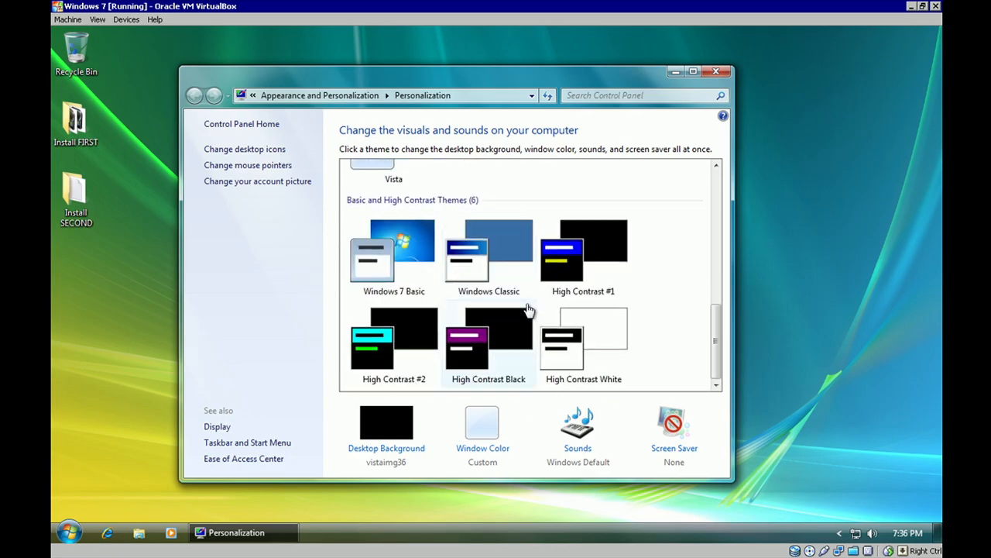
scroll(526, 309, "up", 7)
scroll(520, 302, "down", 5)
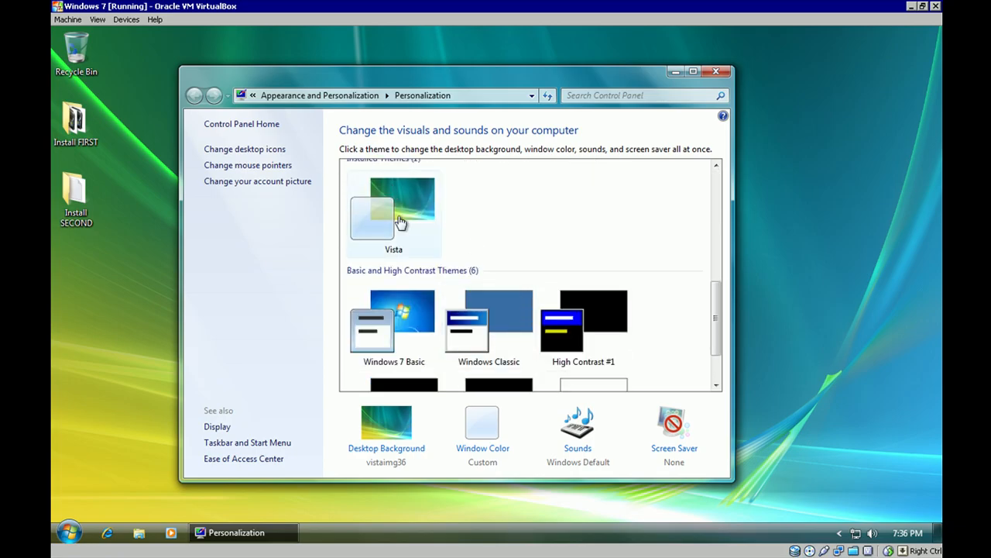
left_click(399, 222)
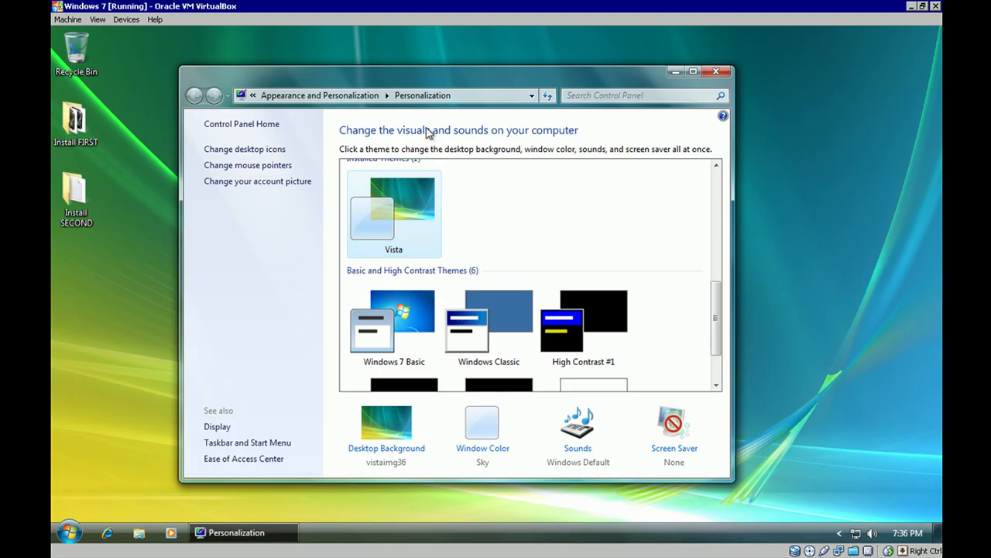
Examine the Start menu, the theme list and the maximized Personalization window under the Vista theme, and close the window
left_click(69, 532)
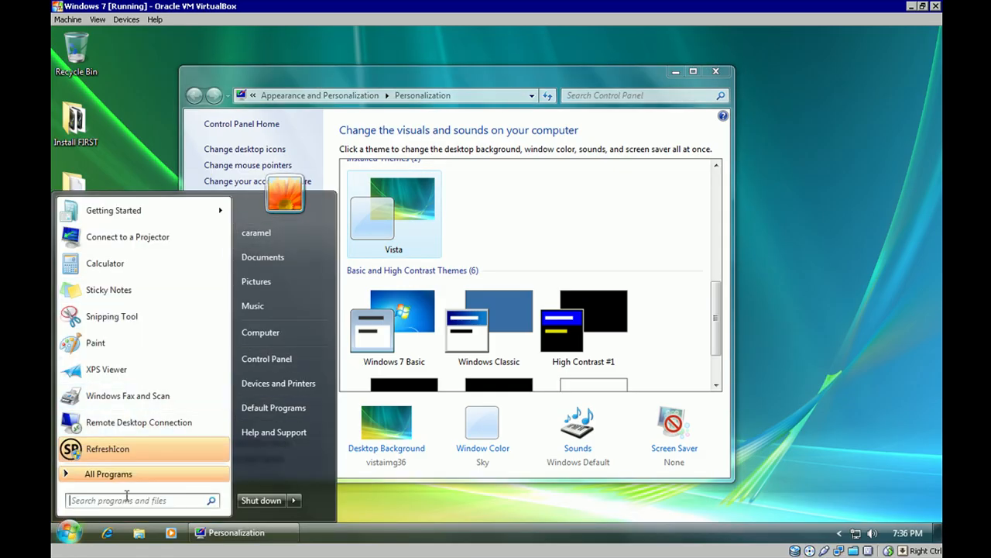
left_click(75, 530)
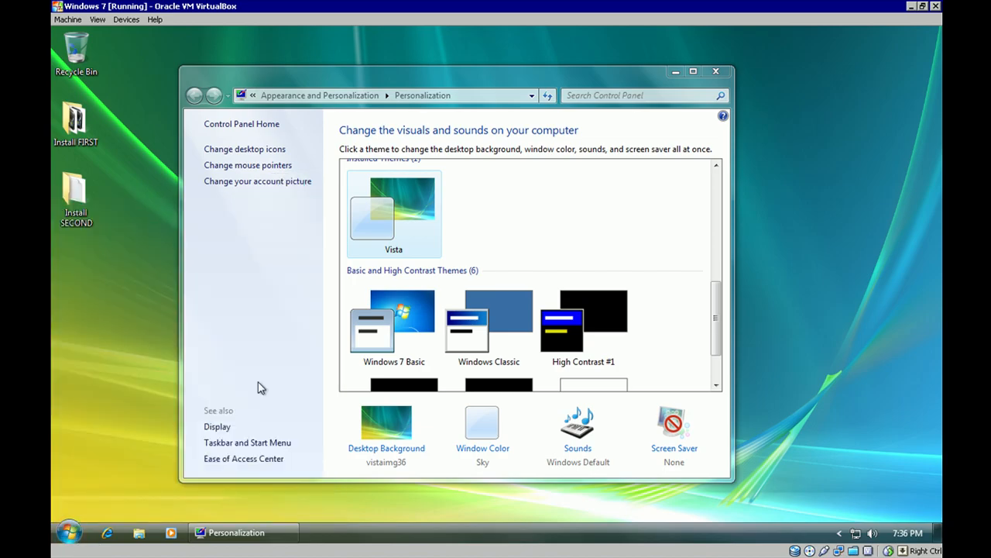
scroll(588, 248, "down", 2)
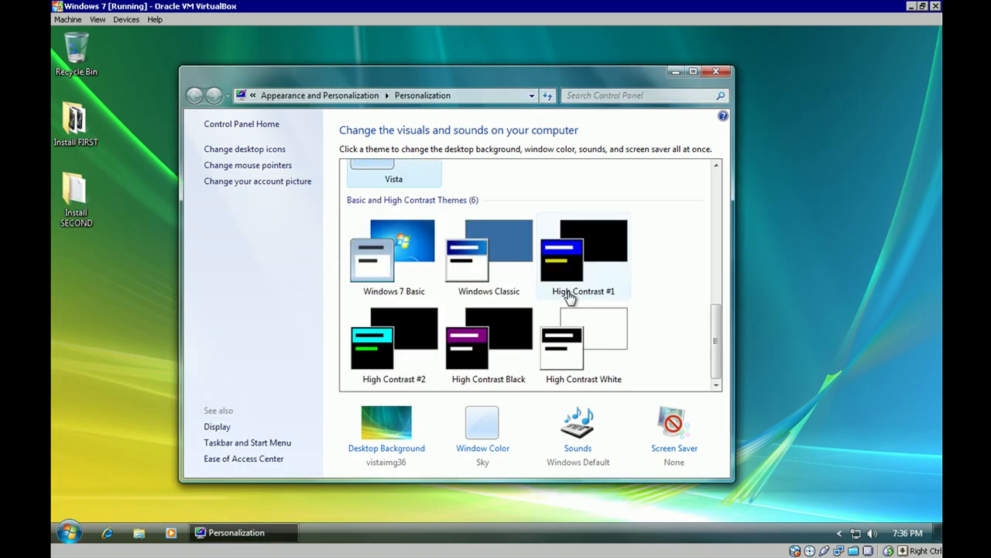
scroll(569, 297, "up", 3)
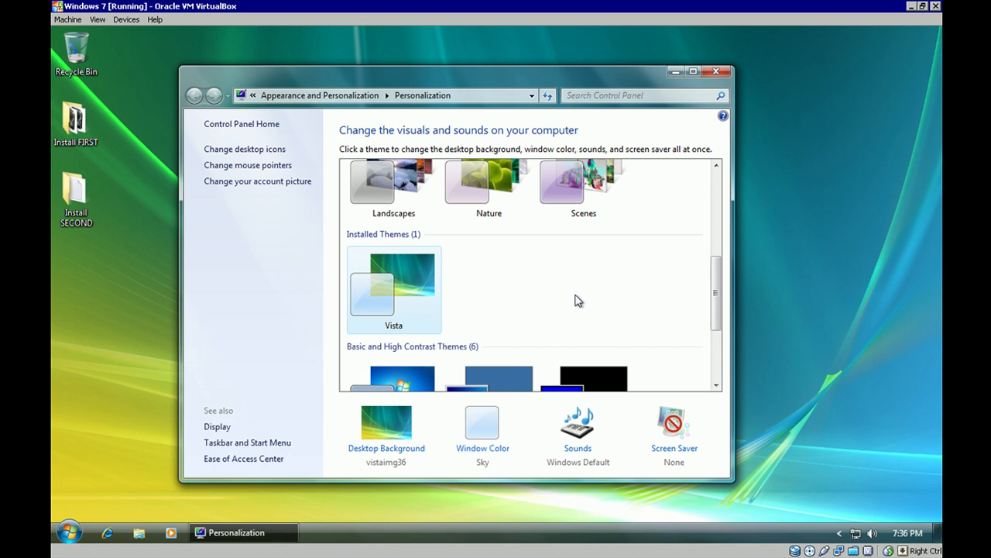
left_click(694, 71)
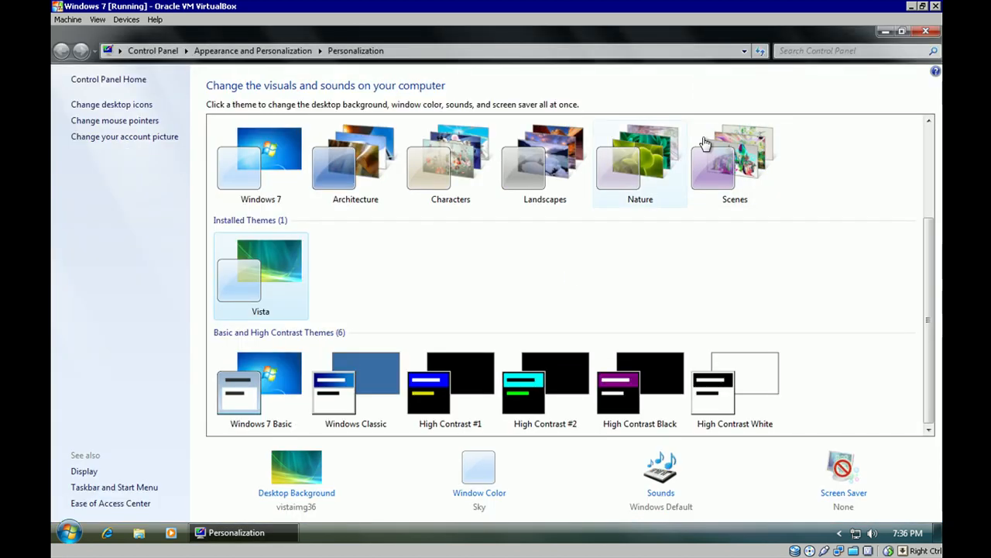
left_click(906, 32)
scroll(542, 222, "up", 3)
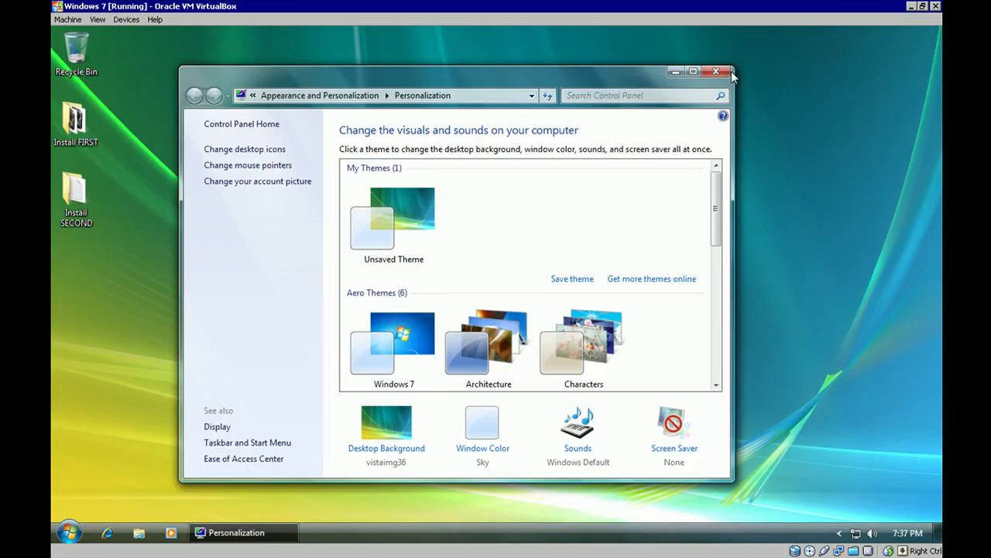
left_click(703, 74)
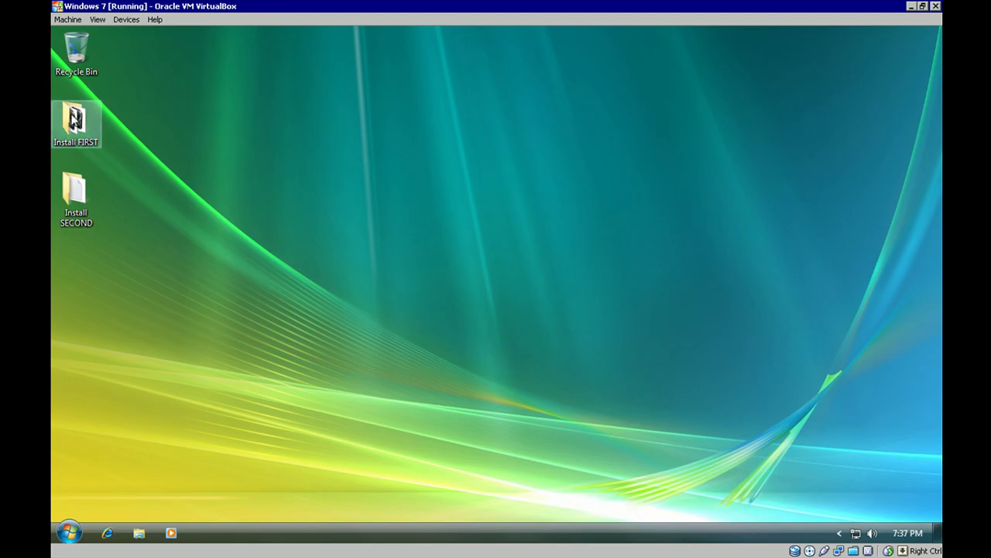
Show the Computer and User's Files icons on the desktop through the desktop icon settings in Personalization
right_click(292, 75)
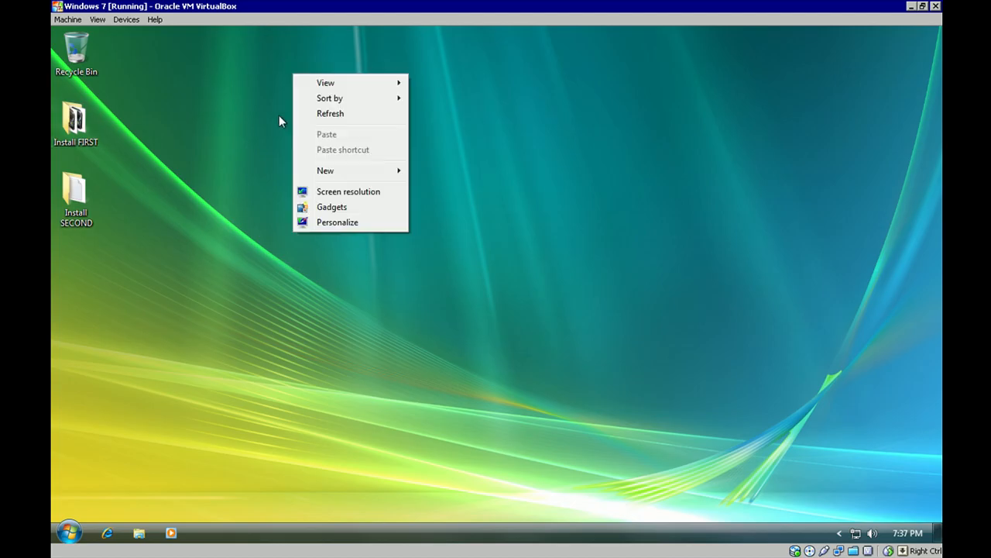
left_click(331, 225)
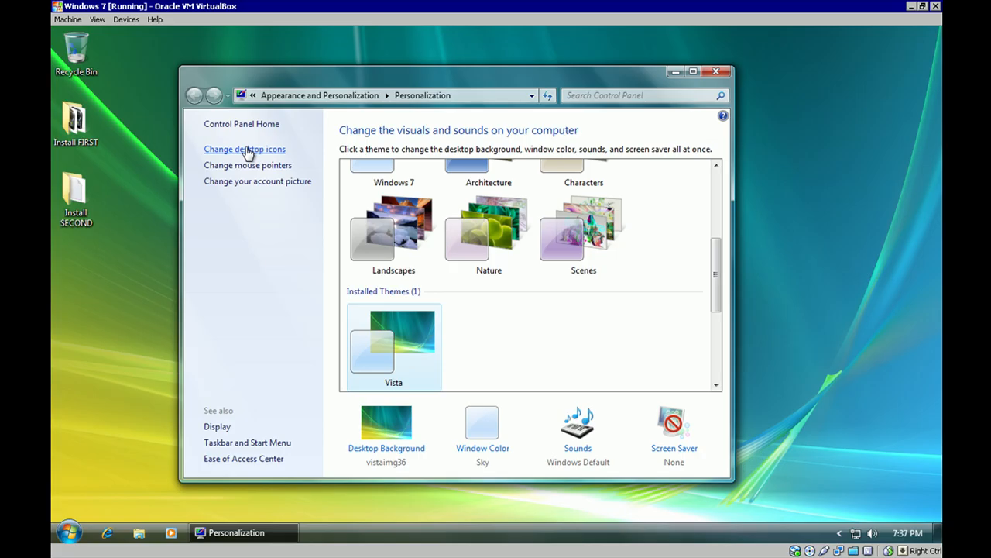
left_click(247, 150)
left_click(206, 203)
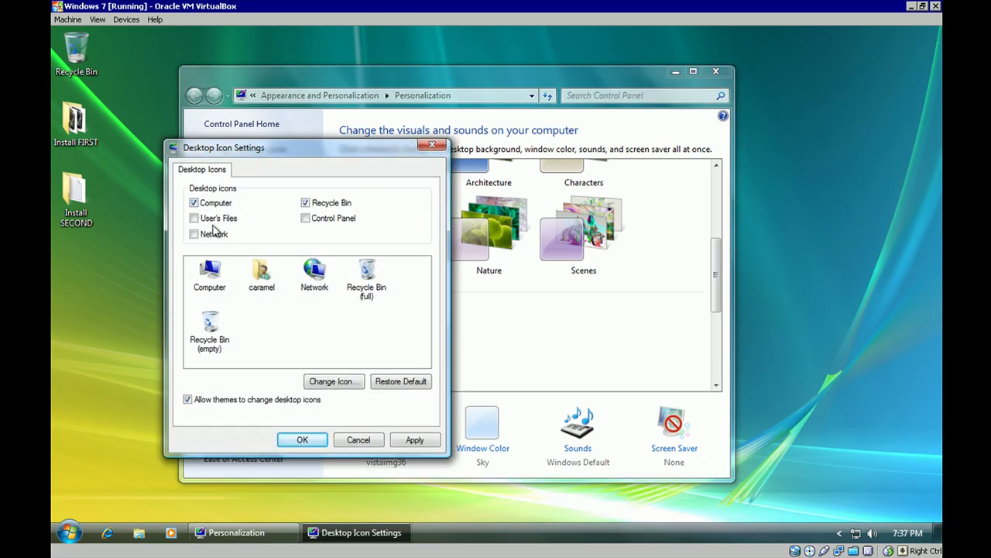
left_click(225, 219)
left_click(415, 440)
left_click(304, 440)
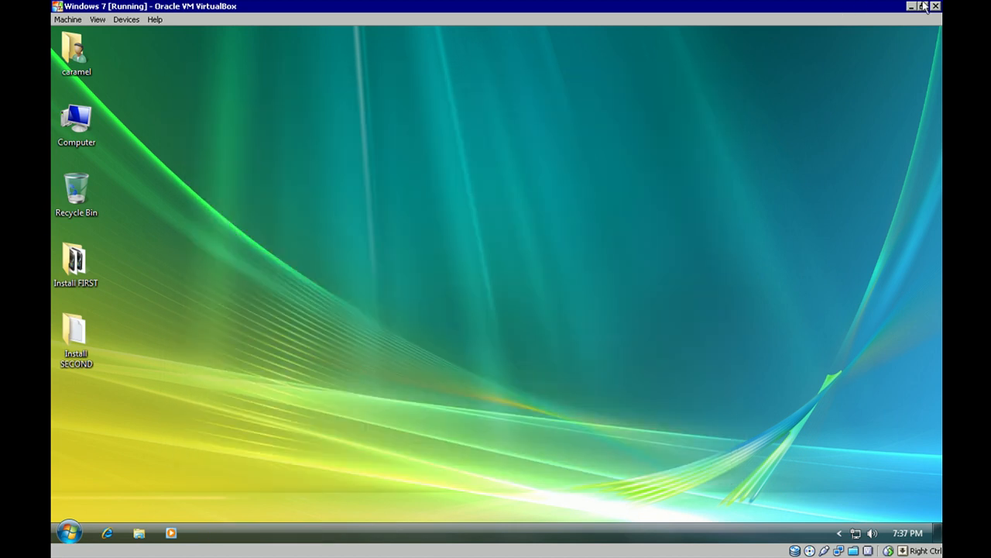
Minimize the virtual machine, pause the capture in Camtasia Recorder on the host, and return to the Windows 7 virtual machine
left_click(911, 6)
left_click(354, 38)
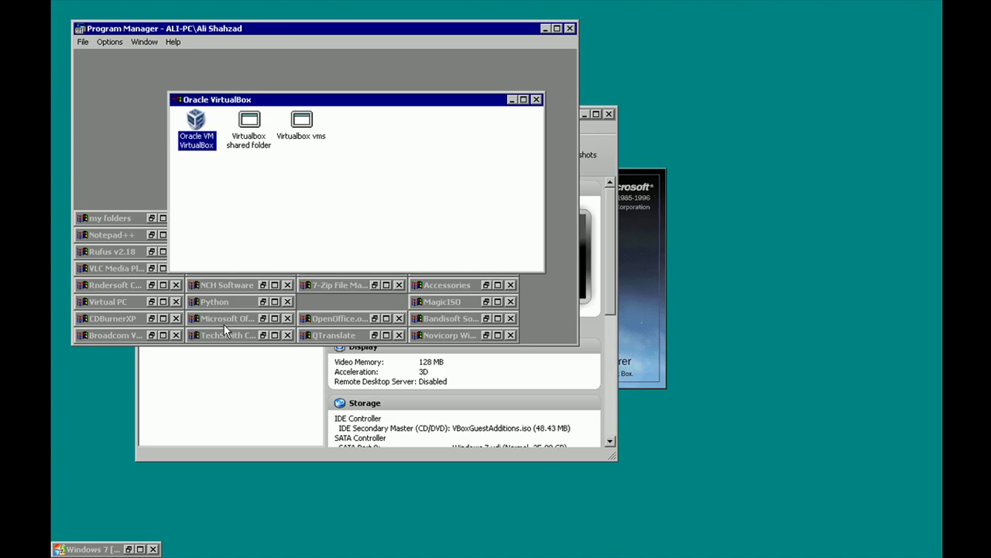
double_click(225, 338)
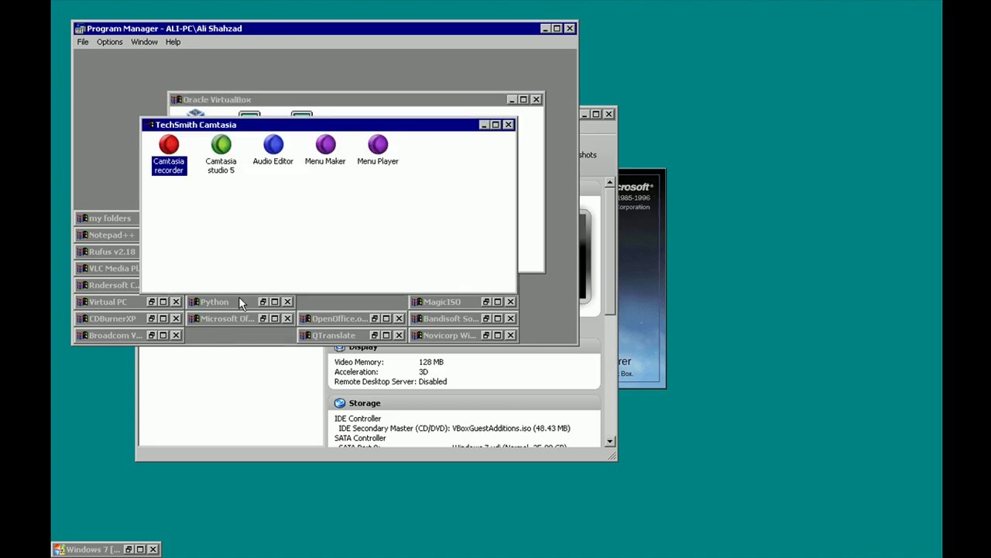
double_click(163, 156)
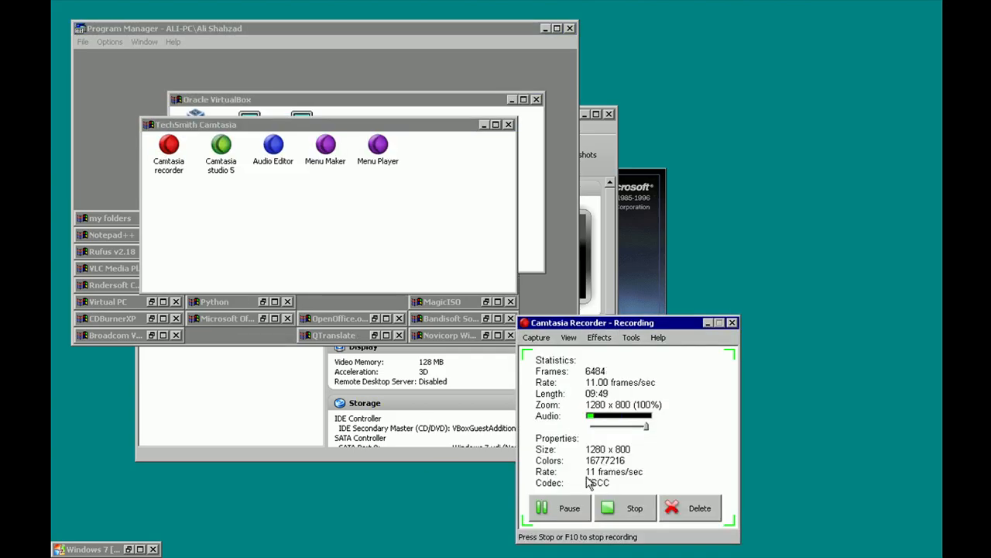
left_click(569, 512)
double_click(87, 548)
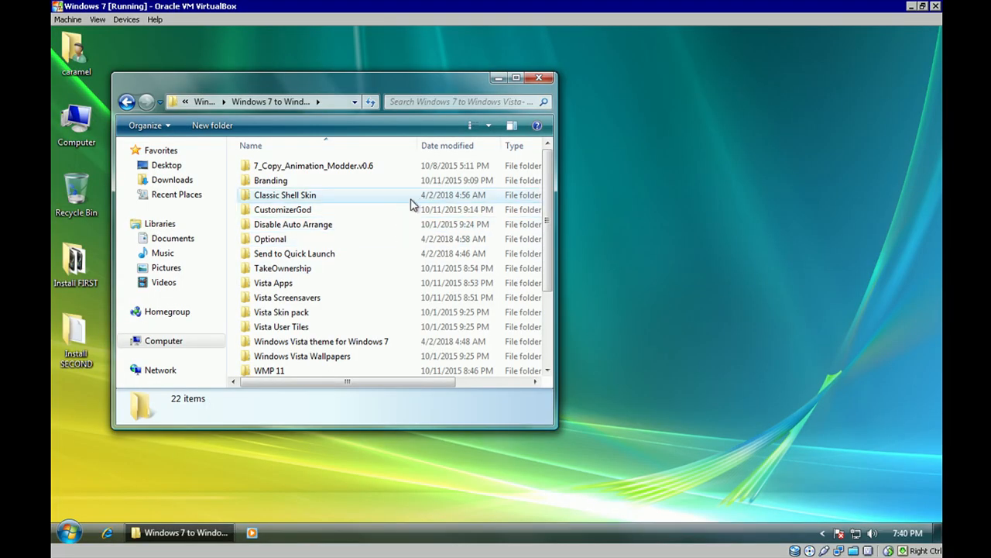
Try to open the Windows Vista theme for Windows 7 folder in the transformation pack
scroll(411, 204, "down", 3)
scroll(384, 204, "up", 3)
scroll(379, 203, "down", 3)
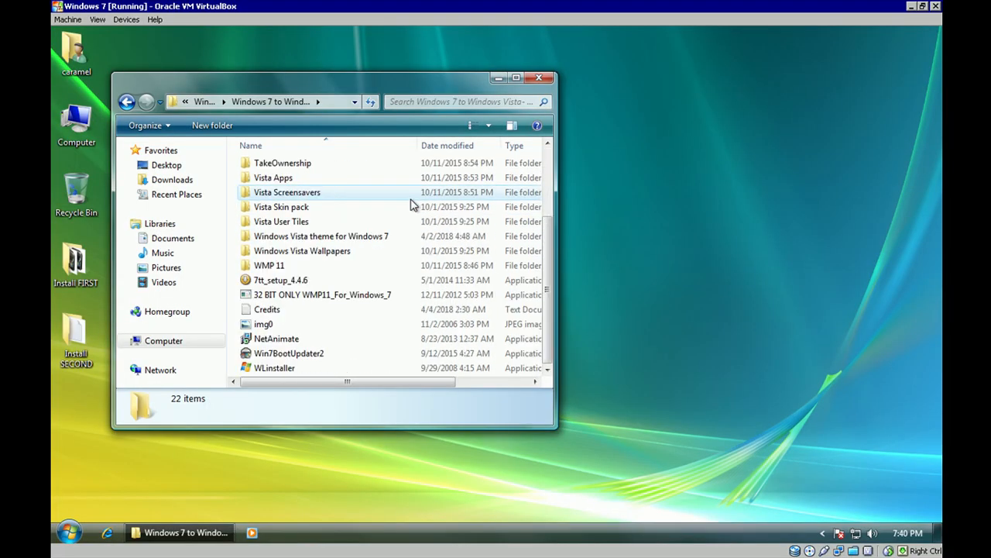
scroll(387, 271, "up", 1)
scroll(387, 271, "up", 2)
double_click(344, 340)
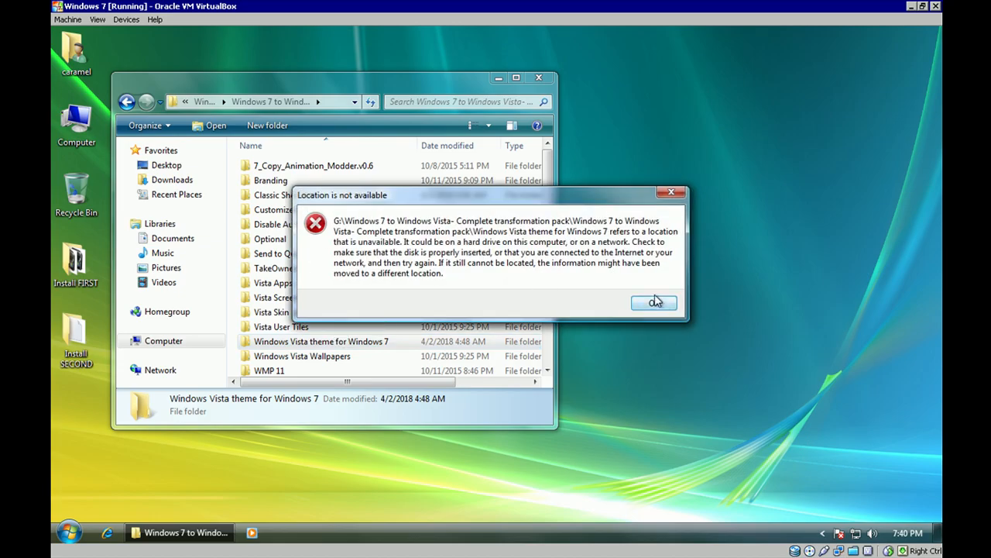
left_click(653, 304)
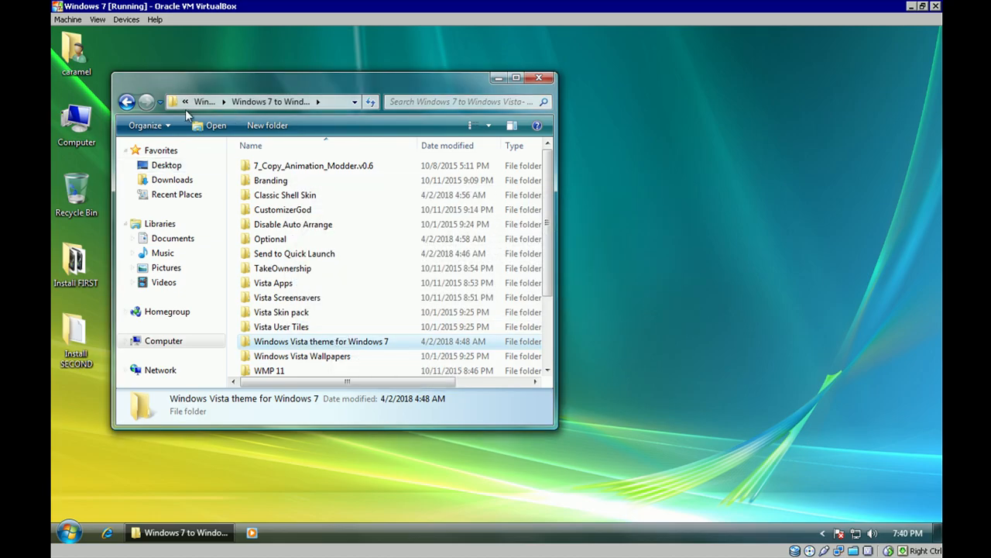
Return to Computer and reopen the Windows_7_to_Windows_Vista_Transformation_Pack_2018 network drive down to the inner Windows 7 to Windows Vista- Complete transformation pack folder
left_click(126, 103)
left_click(126, 102)
left_click(126, 102)
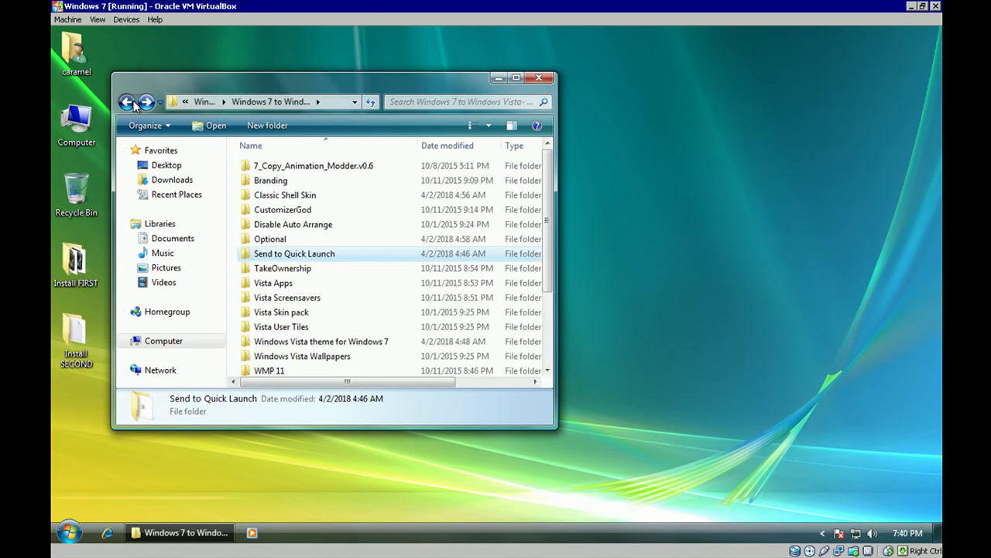
left_click(128, 103)
left_click(128, 102)
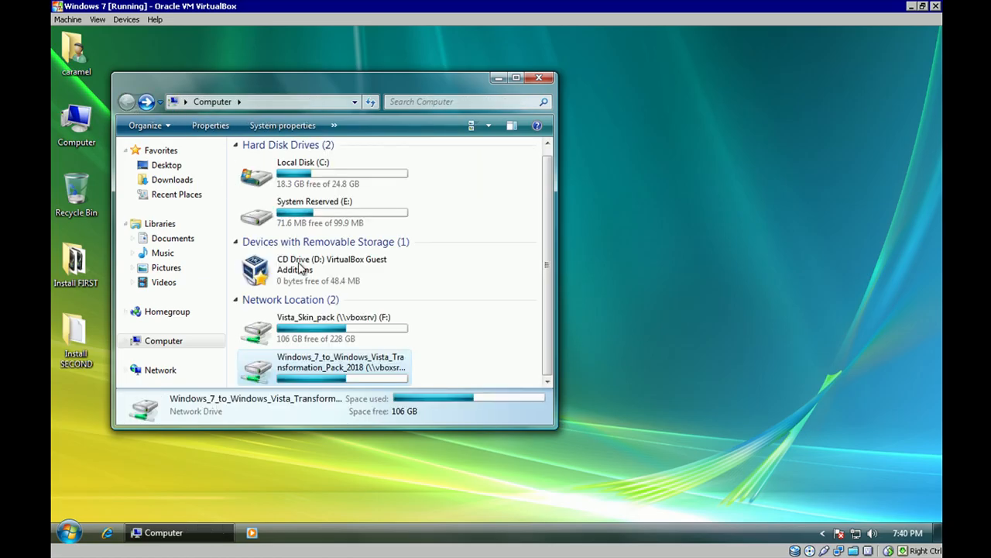
left_click(486, 358)
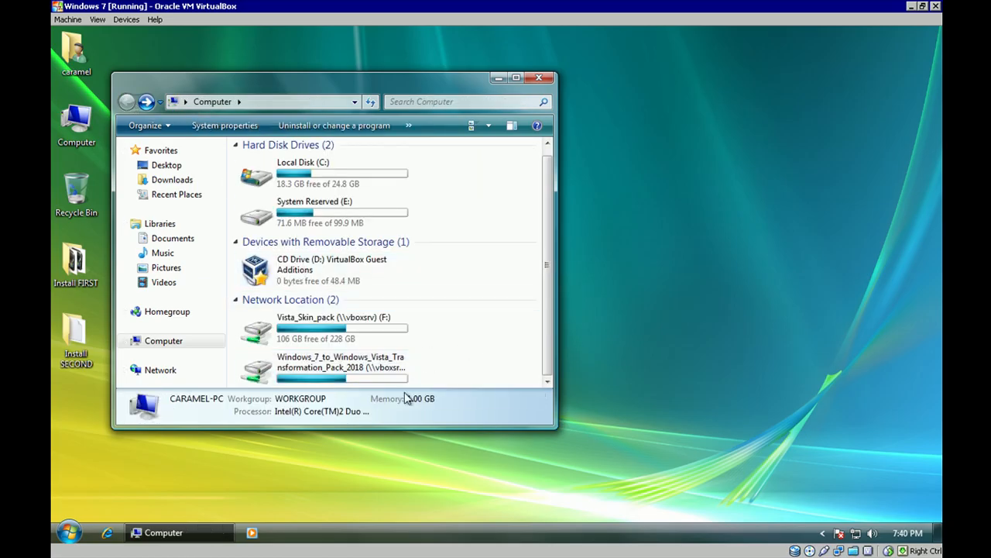
double_click(381, 378)
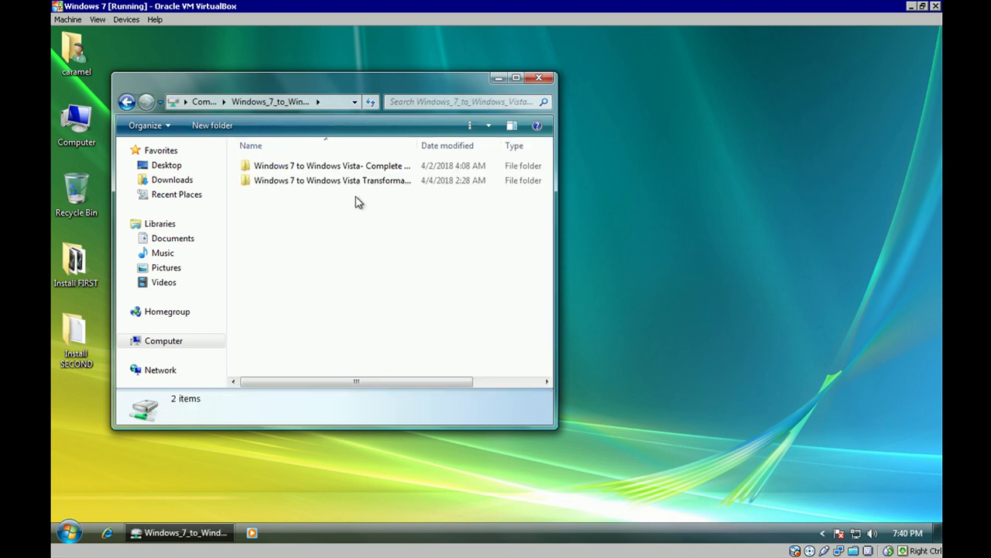
double_click(323, 169)
left_click(323, 169)
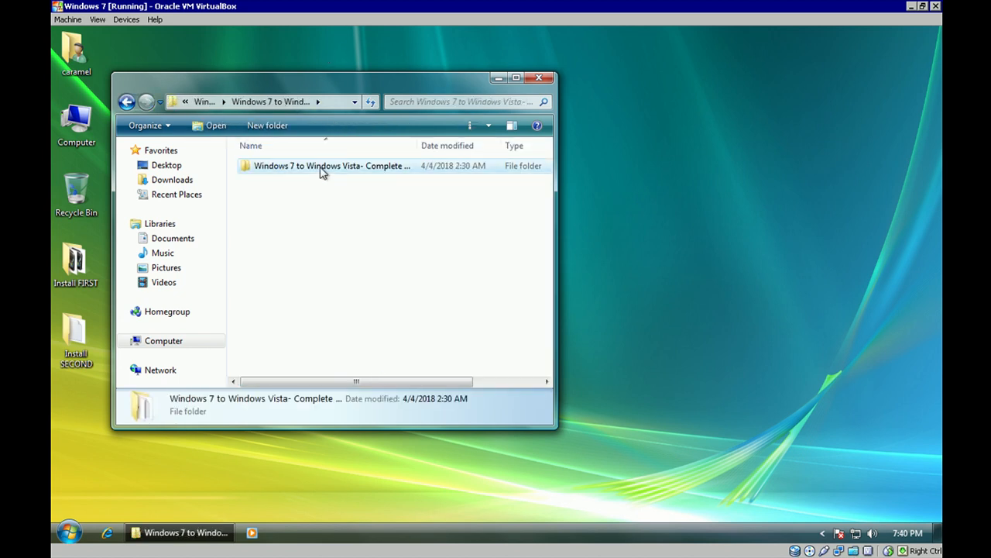
double_click(323, 169)
scroll(331, 193, "down", 3)
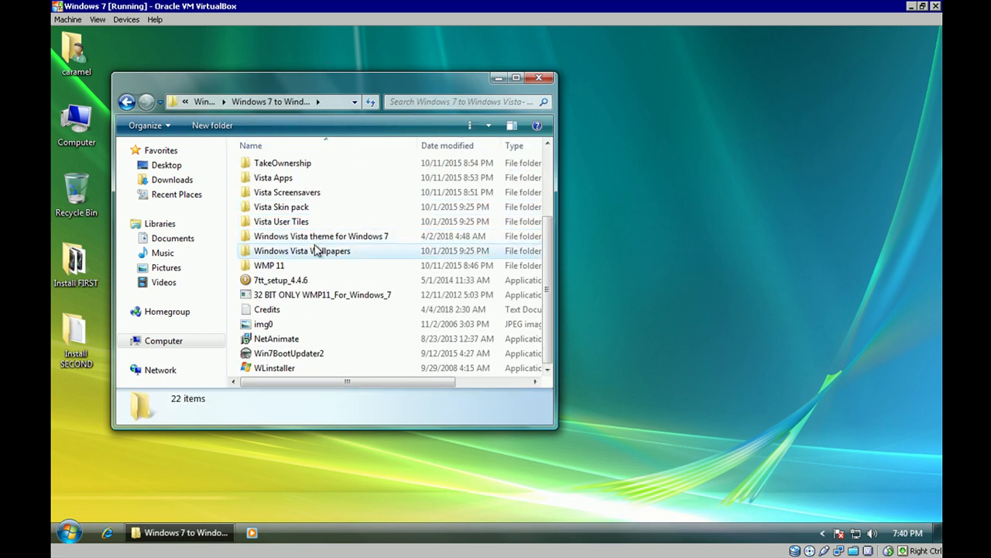
Try again to open the Windows Vista theme for Windows 7 folder, and close the transformation pack window
left_click(316, 250)
left_click(322, 239)
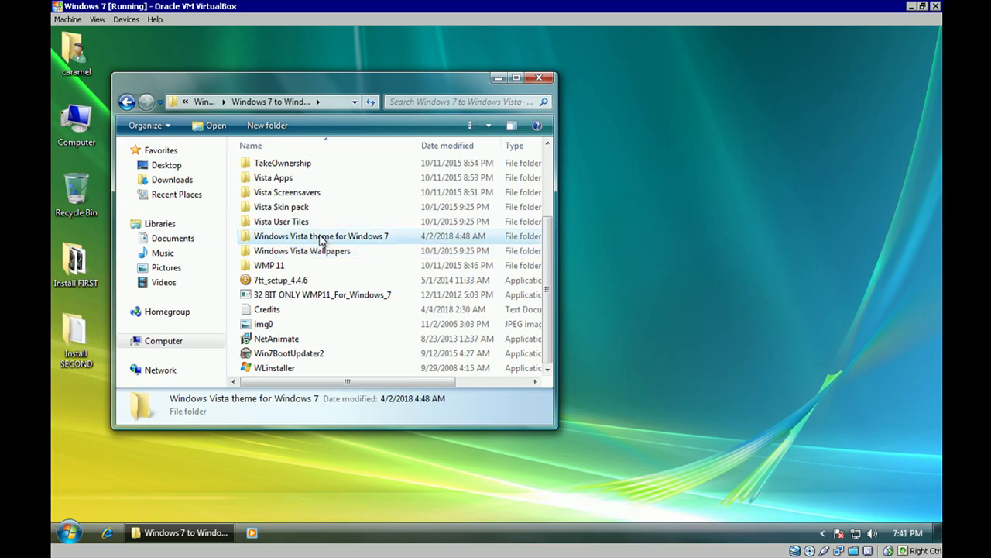
double_click(321, 237)
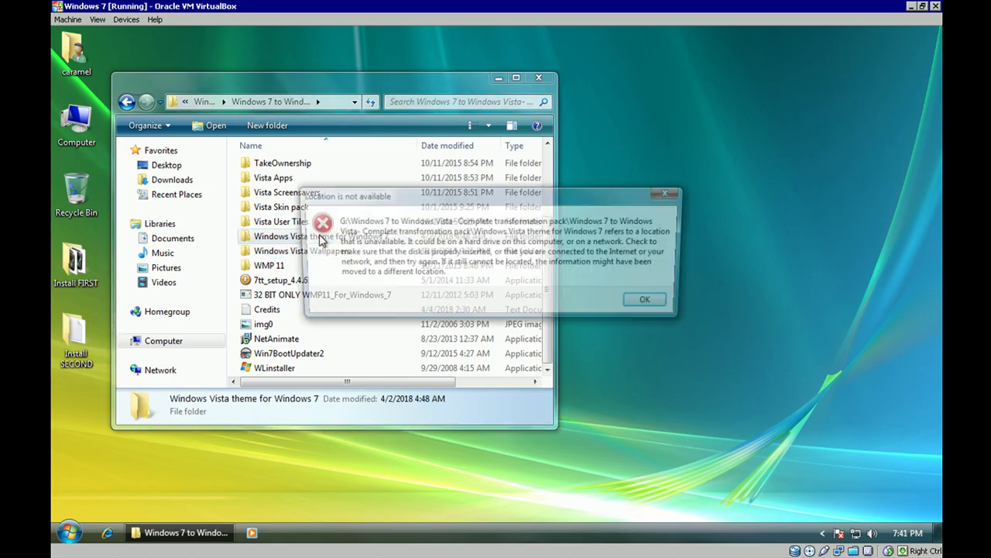
left_click(653, 304)
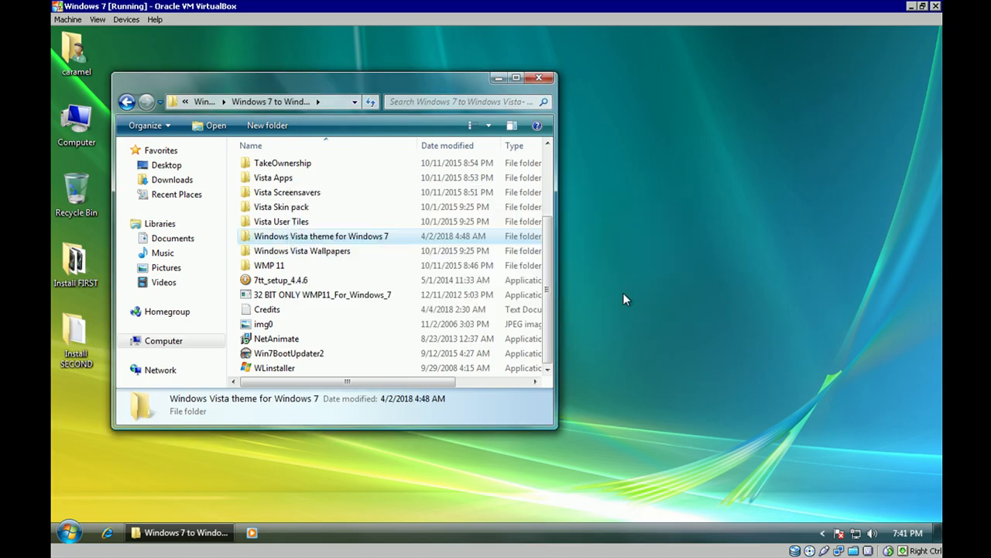
left_click(538, 78)
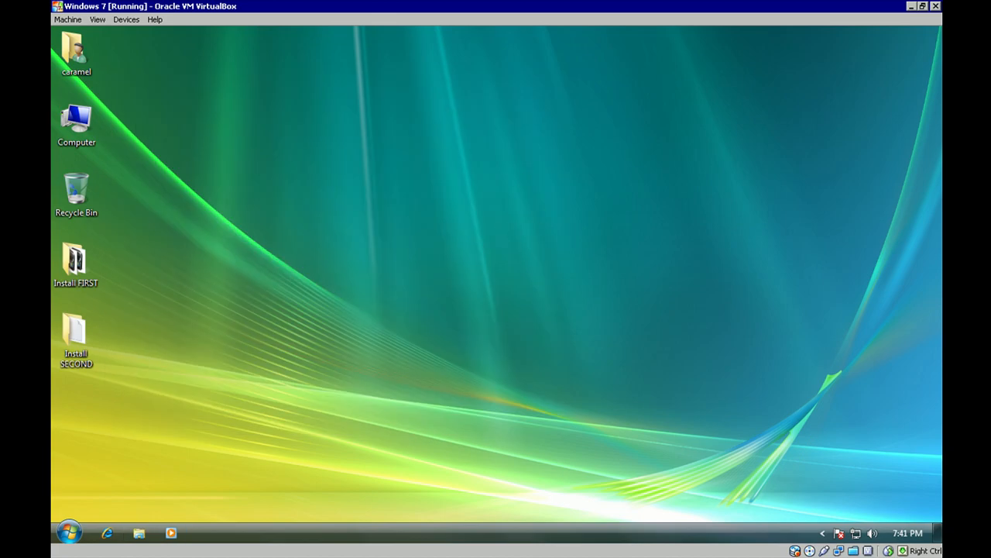
Minimize the virtual machine without shutting it down, and close the TechSmith Camtasia and Oracle VirtualBox groups in the host's Program Manager
left_click(935, 6)
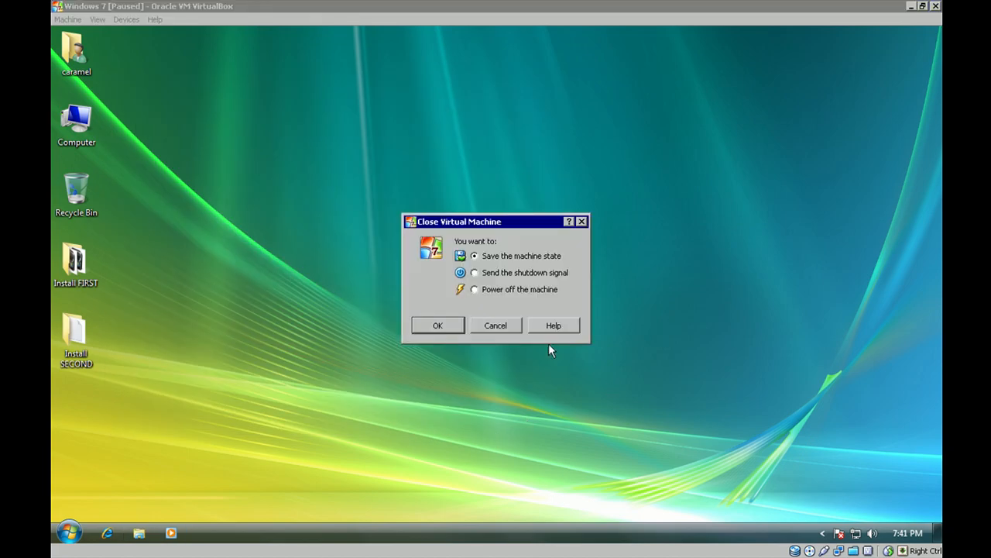
left_click(511, 325)
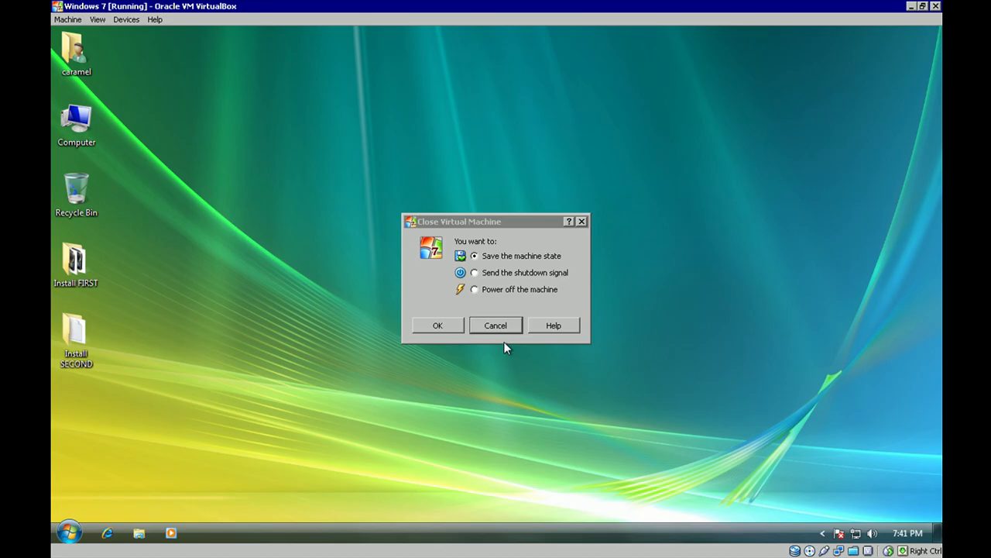
left_click(912, 6)
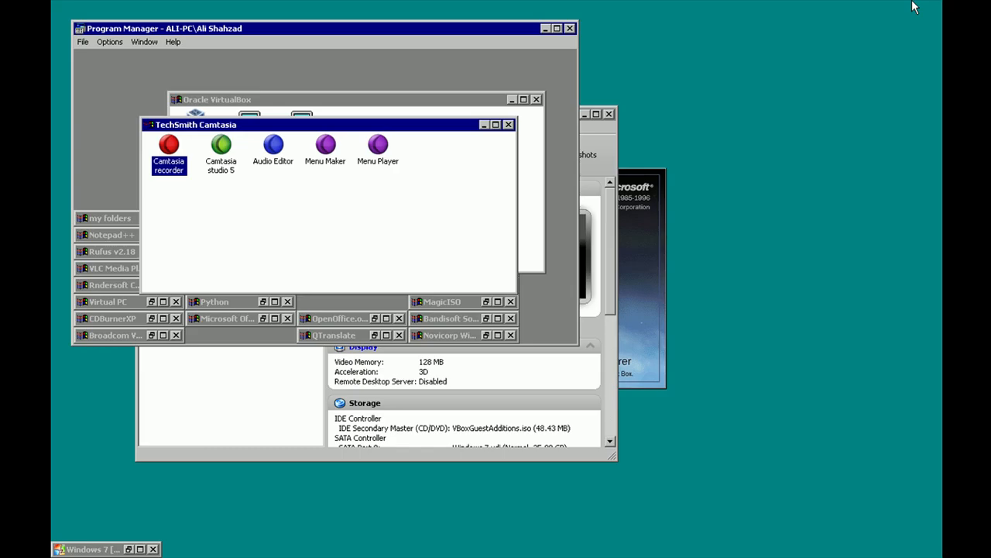
left_click(149, 370)
left_click(283, 83)
left_click(508, 125)
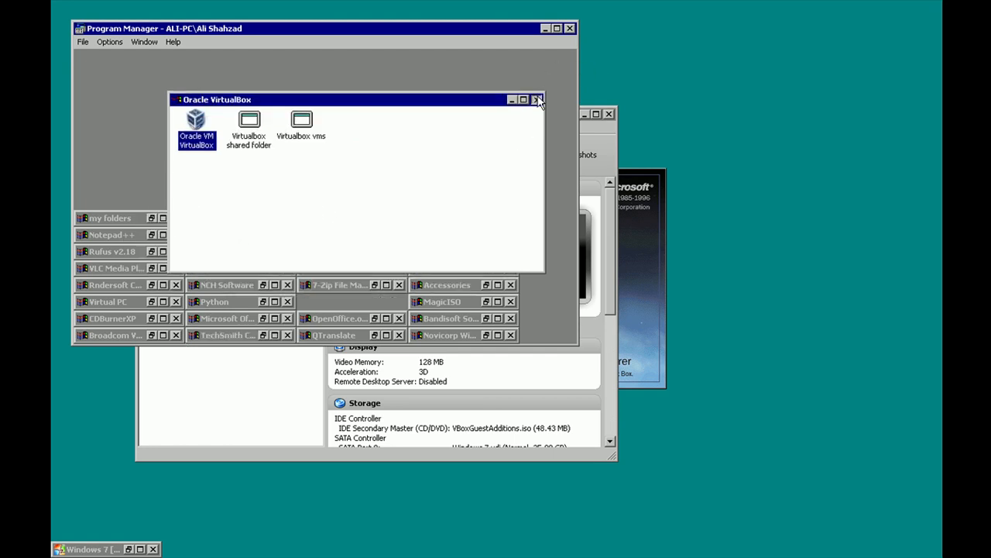
left_click(536, 100)
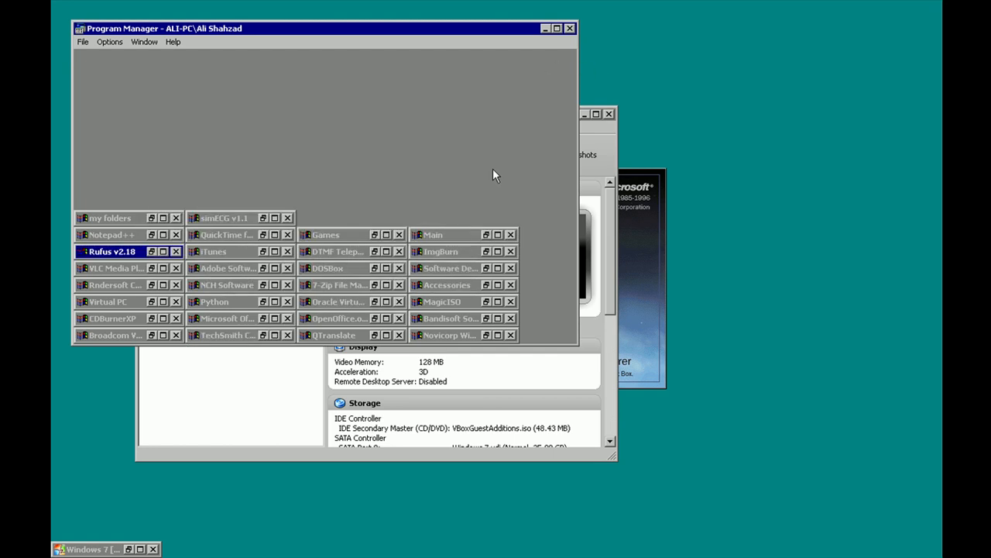
Start Windows Explorer from the Accessories group on the host and open the Downloads folder
double_click(441, 286)
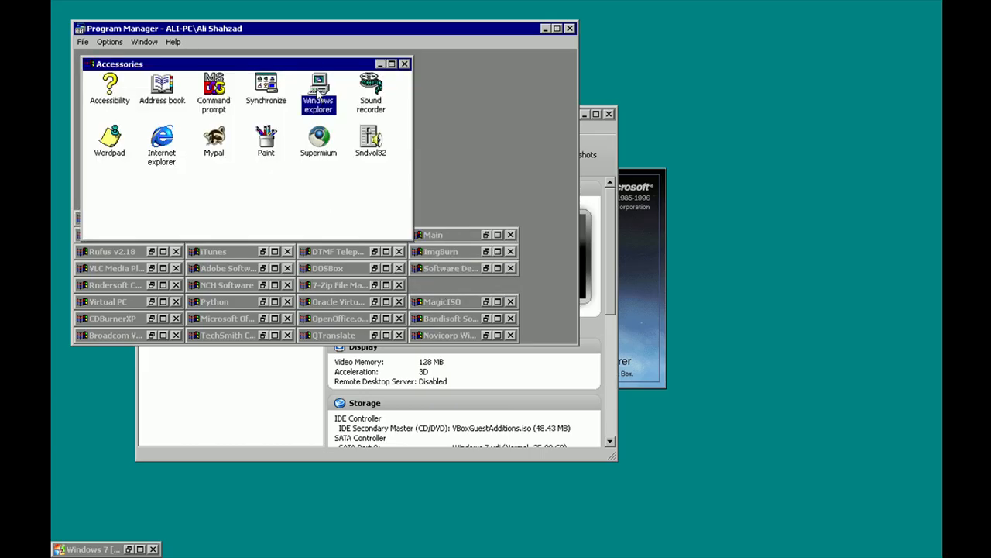
double_click(320, 93)
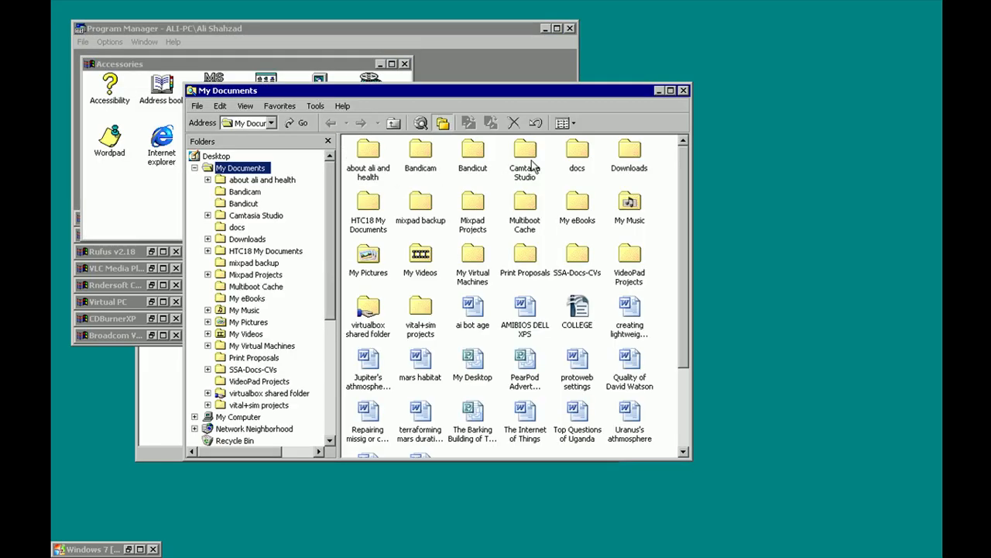
double_click(630, 152)
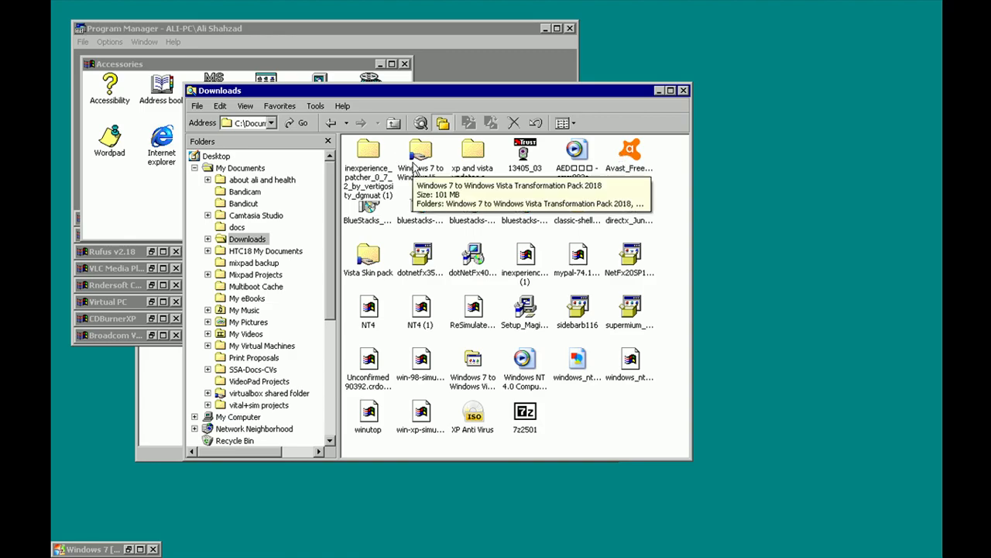
Try to open the Windows 7 to Windows Vista Transformation Pack 2018 archive with its default shell action
right_click(468, 338)
left_click(470, 361)
right_click(468, 361)
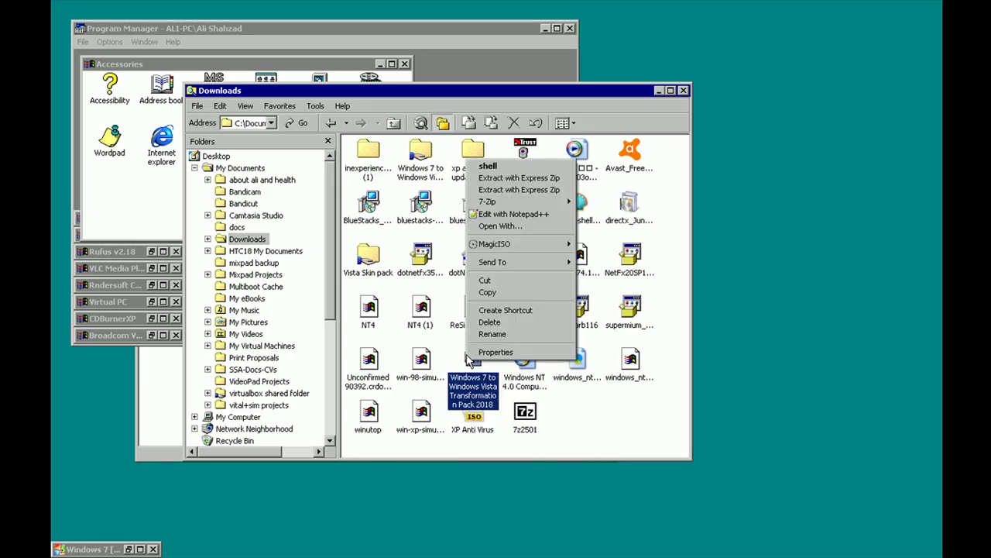
left_click(541, 166)
left_click(501, 318)
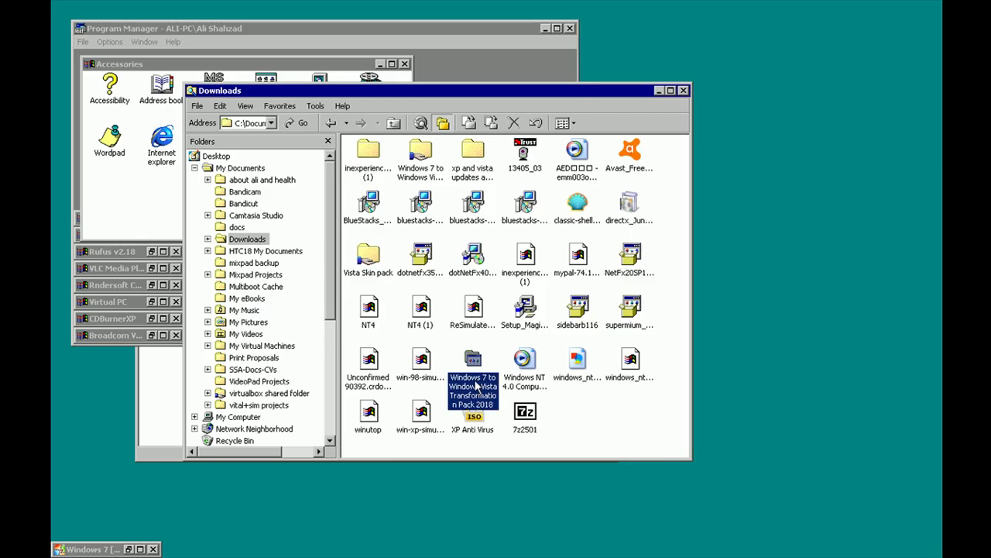
Choose to select a program from a list for opening the Transformation Pack 2018 archive, and look through the listed programs
right_click(472, 391)
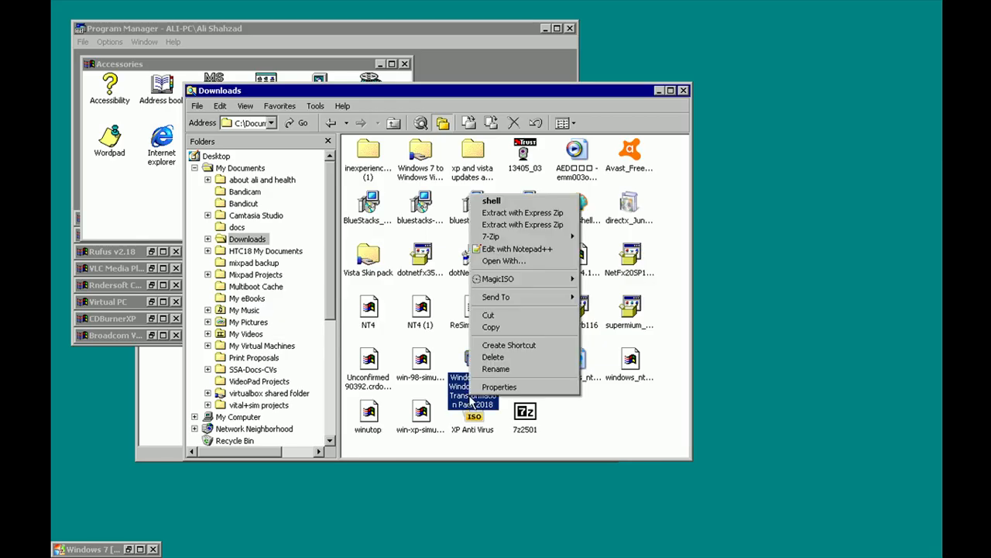
left_click(550, 263)
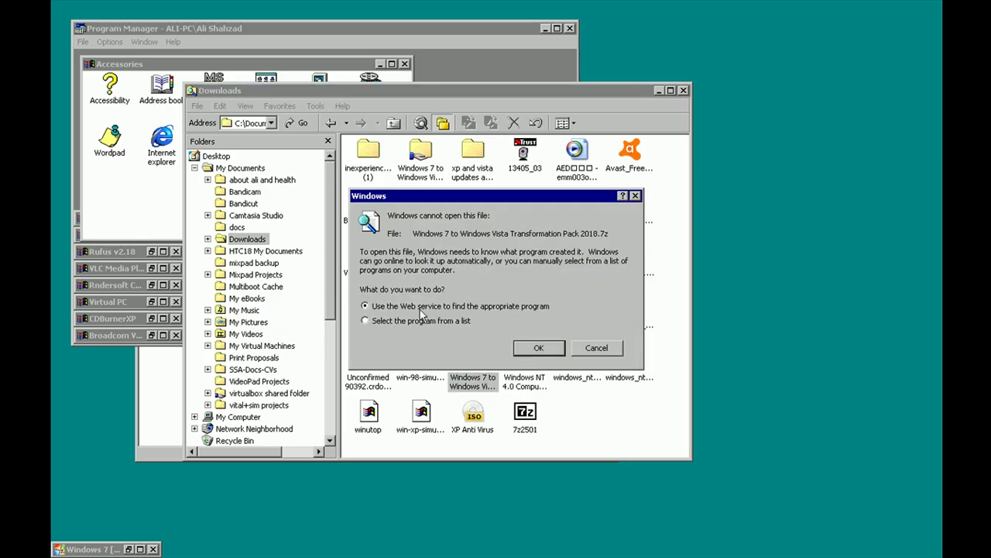
left_click(399, 322)
left_click(542, 350)
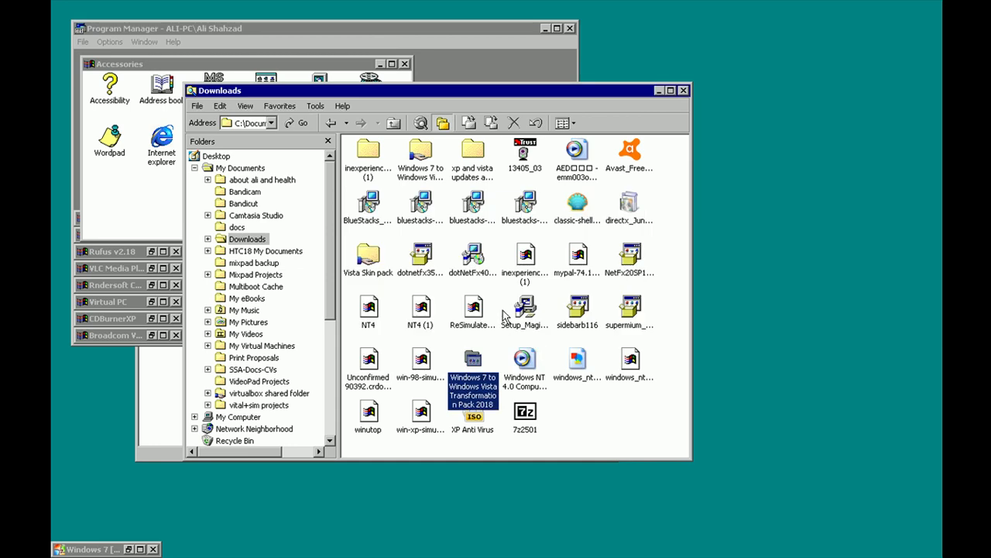
scroll(467, 265, "down", 4)
scroll(467, 265, "up", 2)
scroll(467, 266, "down", 5)
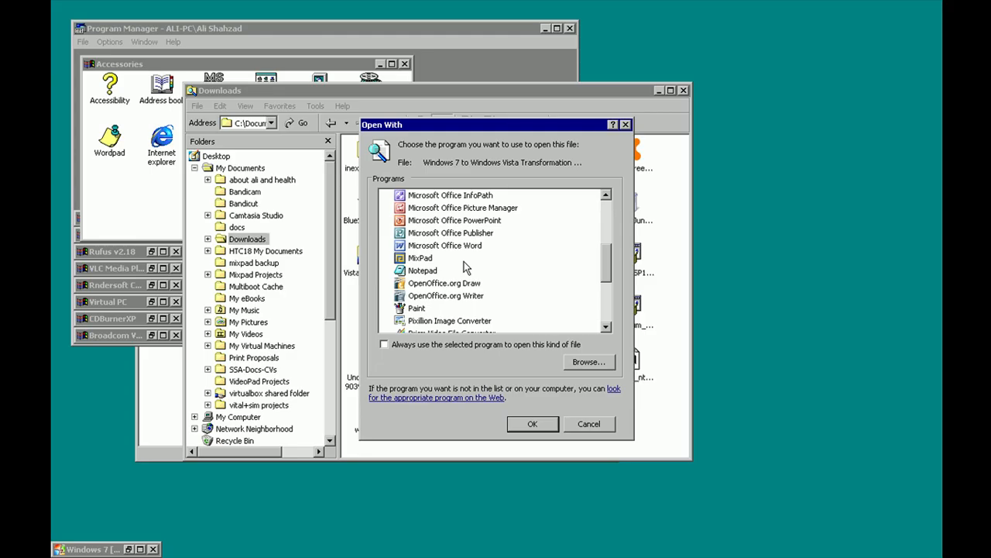
scroll(468, 266, "up", 7)
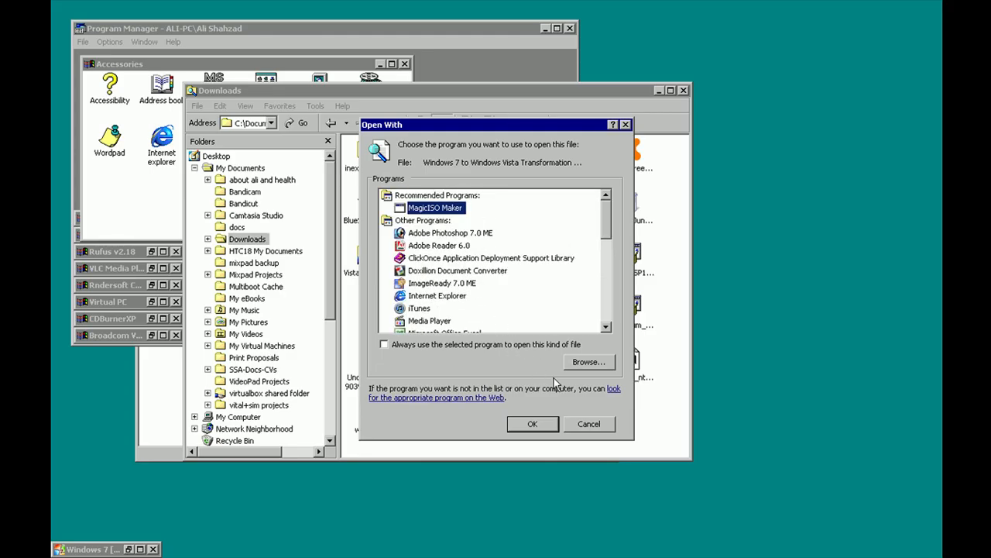
Browse the Desktop for other programs and choose 7-Zip File Manager for opening the archive
left_click(586, 369)
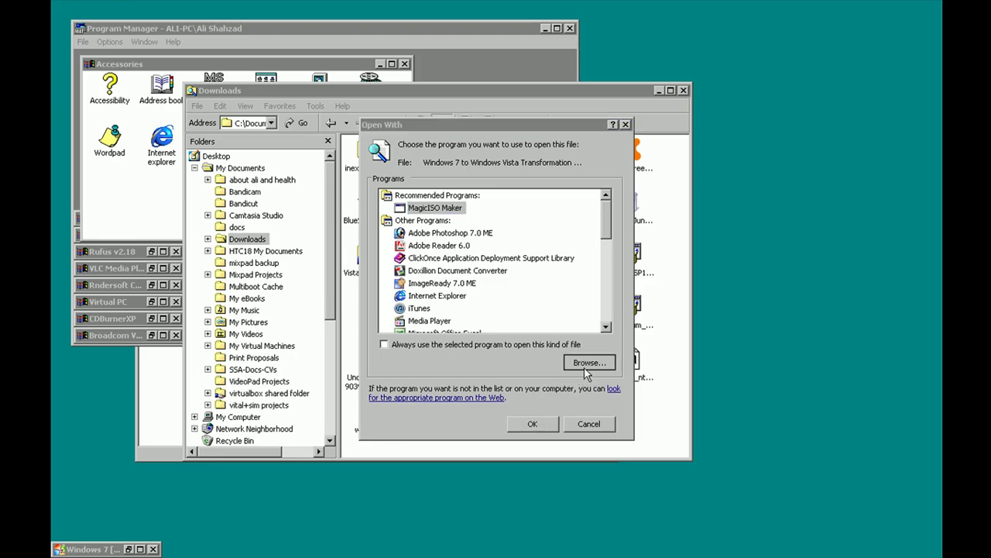
left_click(413, 239)
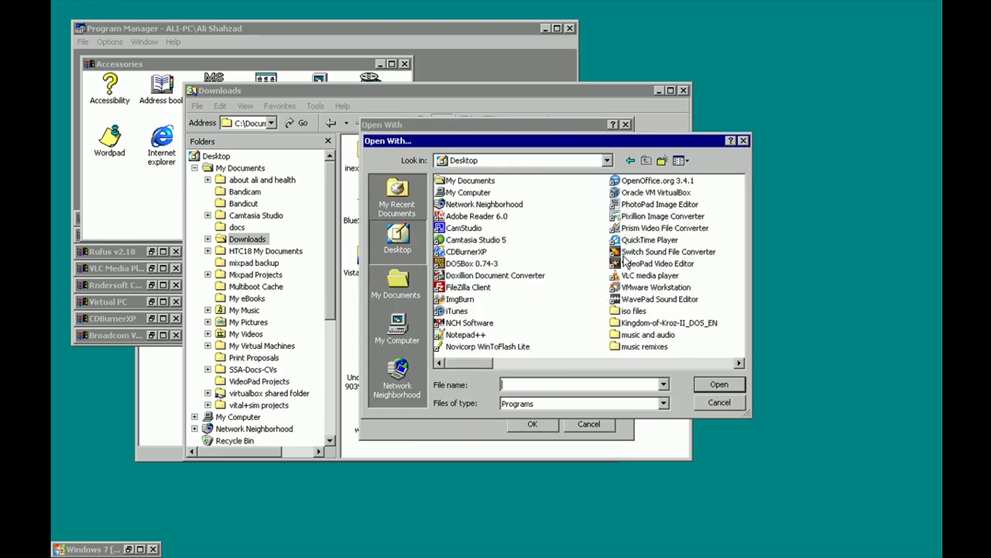
left_click_drag(447, 368, 587, 375)
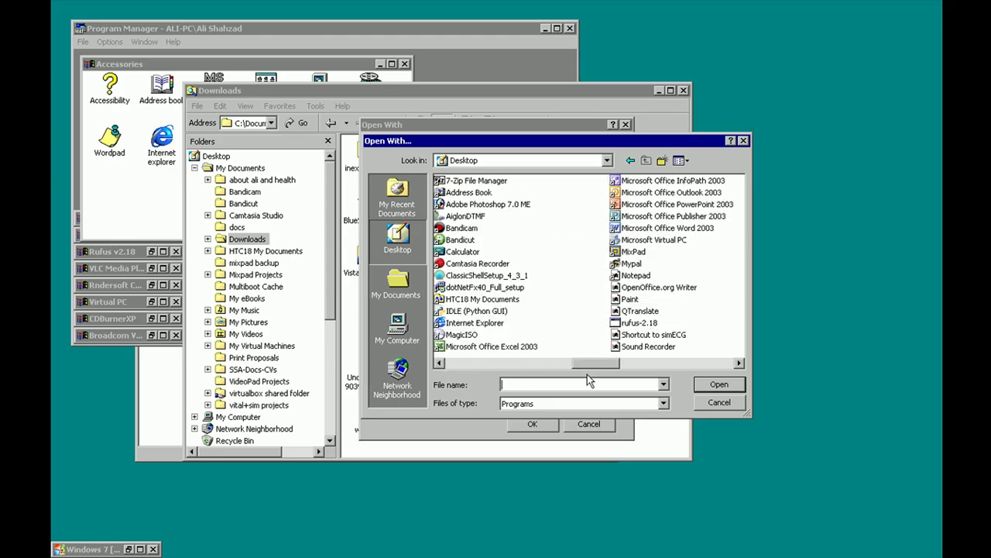
left_click_drag(589, 374, 659, 355)
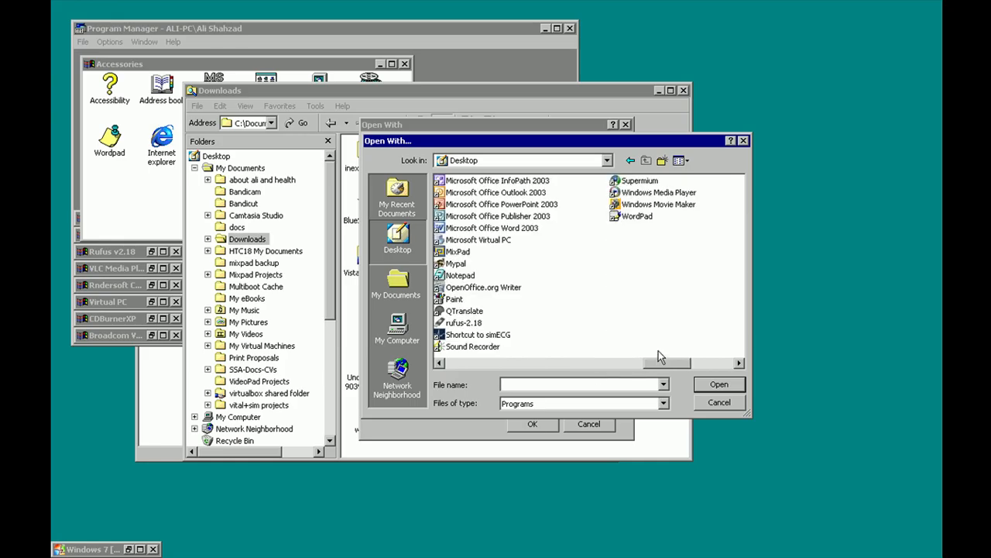
left_click_drag(660, 358, 558, 378)
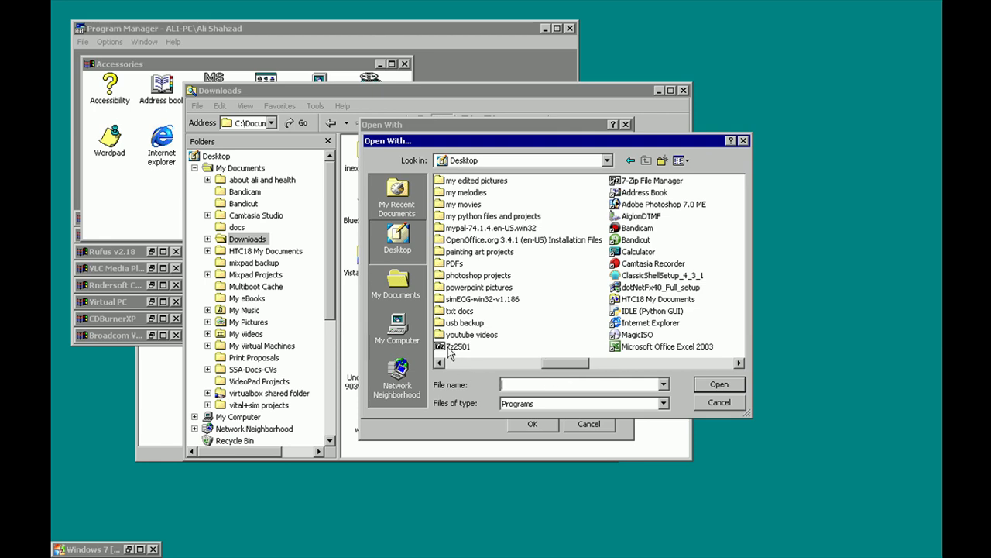
mouse_move(452, 349)
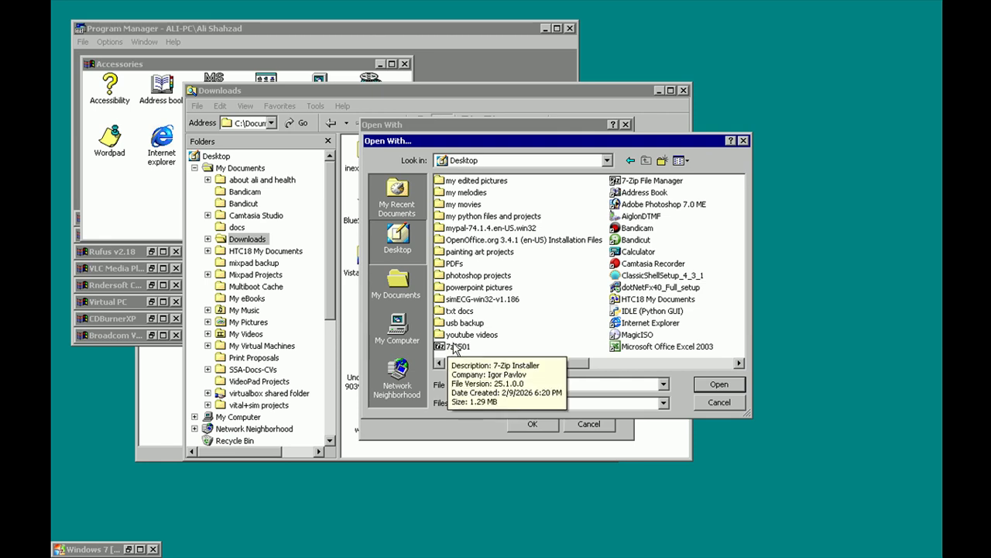
double_click(642, 181)
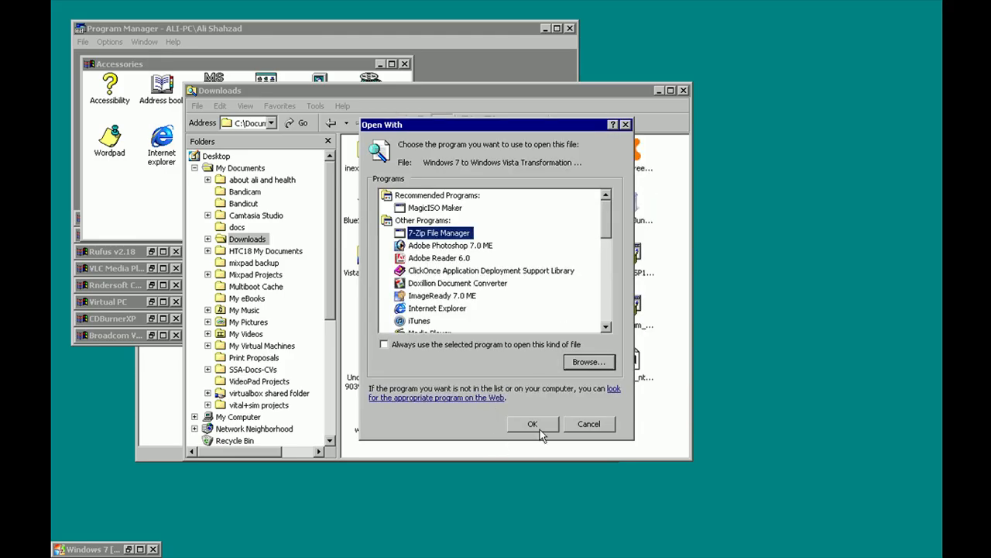
Try to open the archive with 7-Zip File Manager, and close the Downloads window and the Accessories group
left_click(536, 426)
left_click(495, 319)
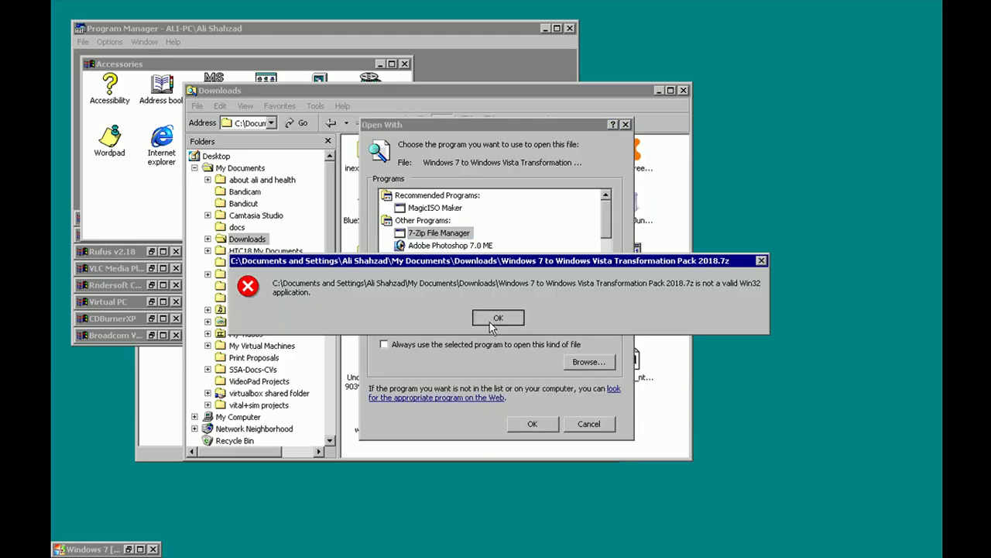
left_click(576, 428)
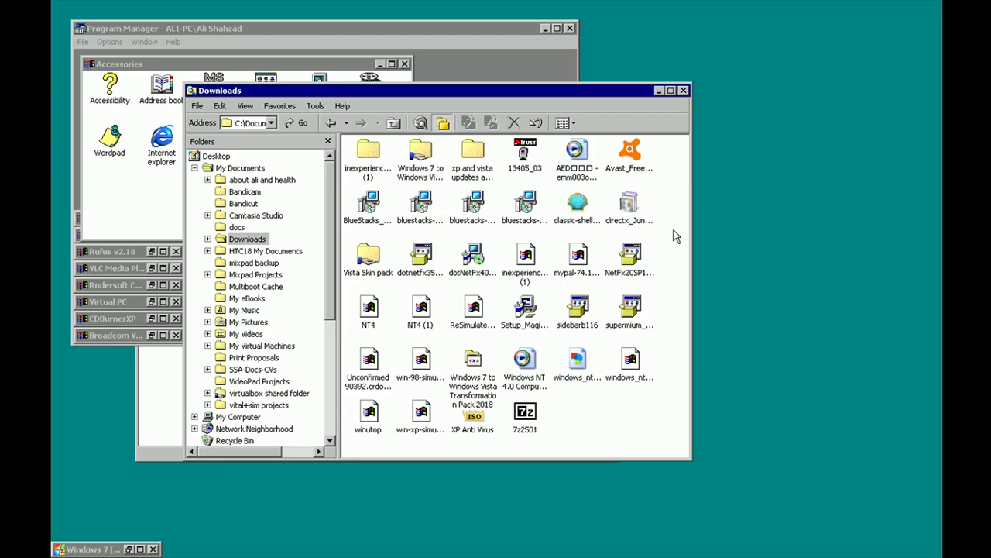
left_click(684, 90)
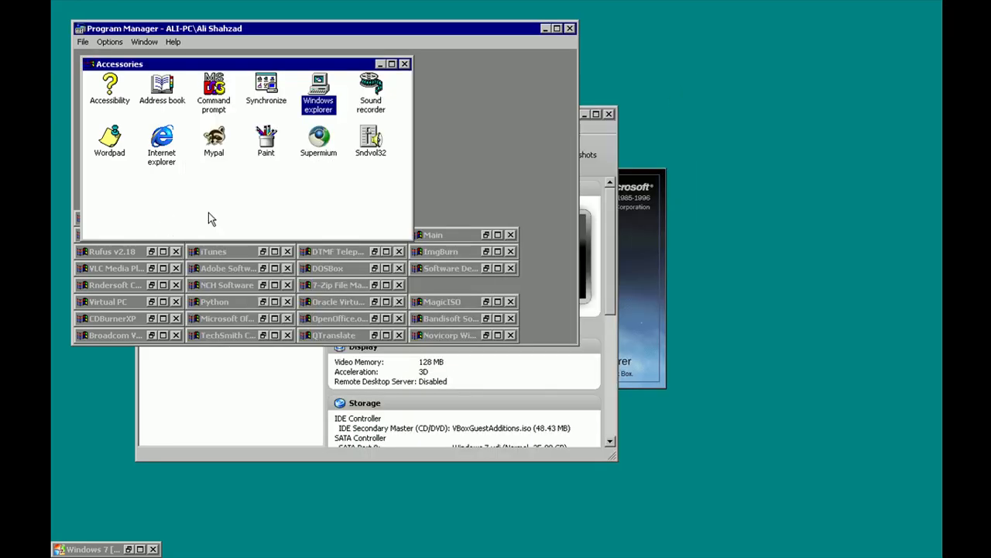
left_click(404, 65)
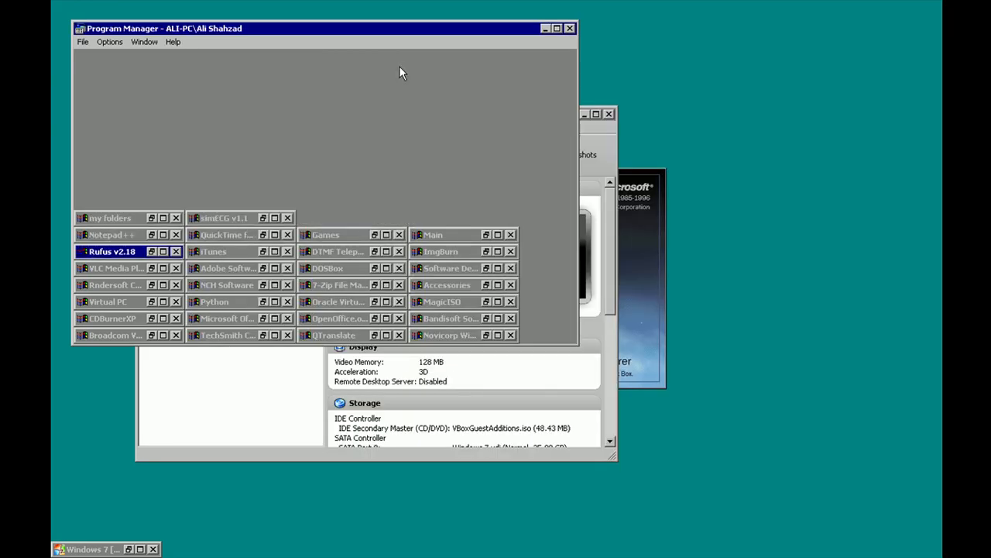
Start VMware Workstation from the Broadcom VMware group, maximize it and resume the suspended Windows 7 virtual machine
double_click(121, 335)
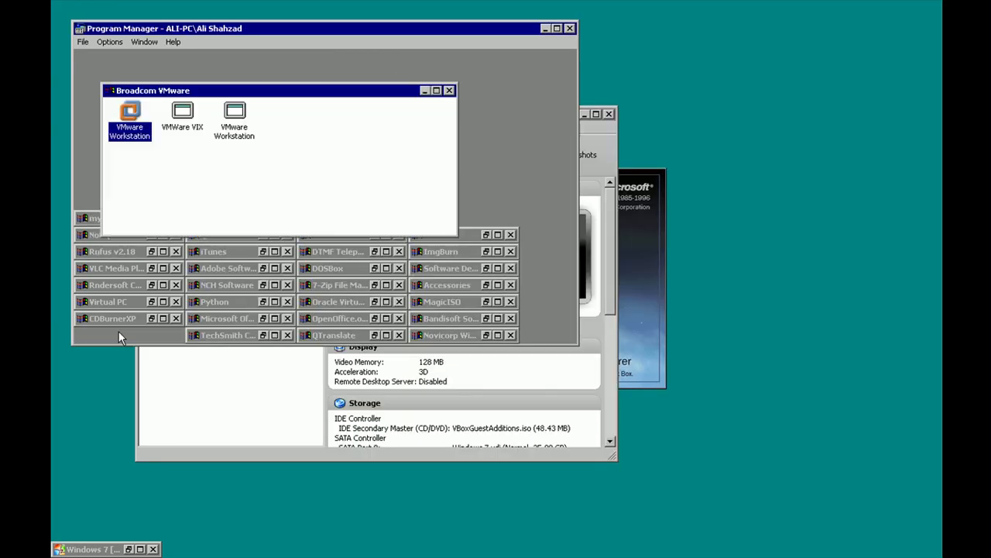
double_click(140, 112)
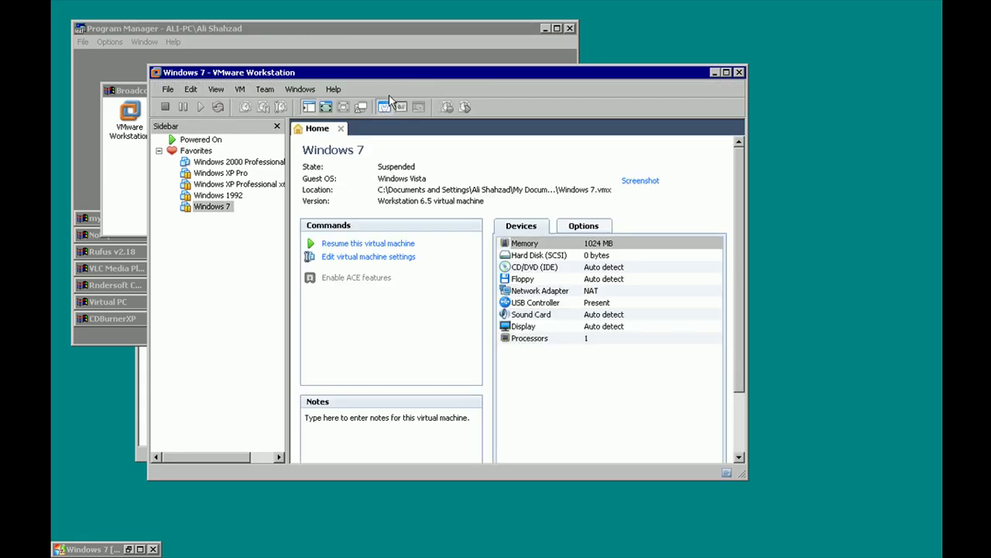
double_click(435, 77)
left_click(306, 180)
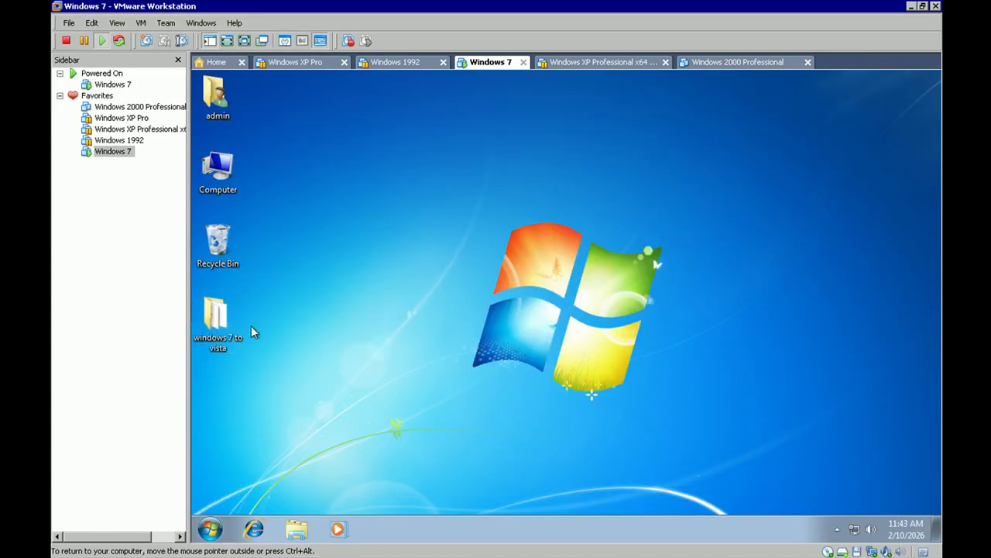
Open the windows 7 to vista folder on the guest desktop down to the inner Windows 7 to Windows Vista- Complete transformation pack folder
double_click(218, 318)
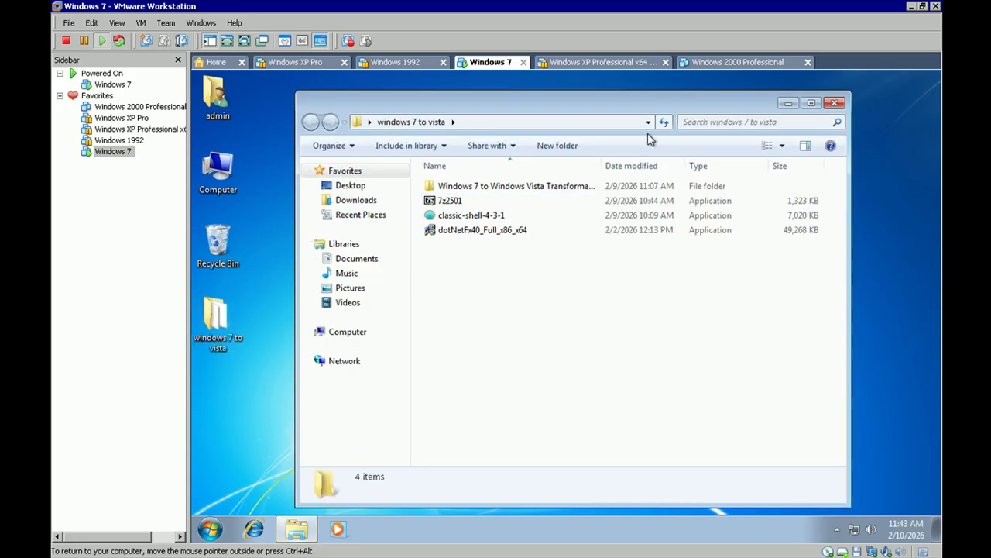
double_click(521, 192)
double_click(522, 192)
double_click(521, 193)
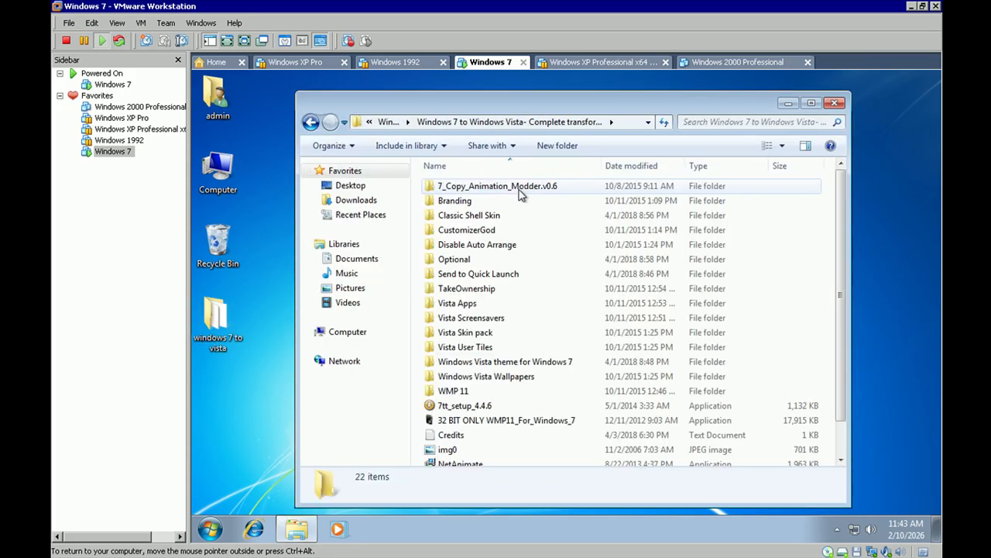
Copy the Aero 6000 folder and the aero 6000 and basic 6000 theme files from the Windows Vista theme for Windows 7 folder
scroll(520, 194, "down", 1)
left_click(517, 328)
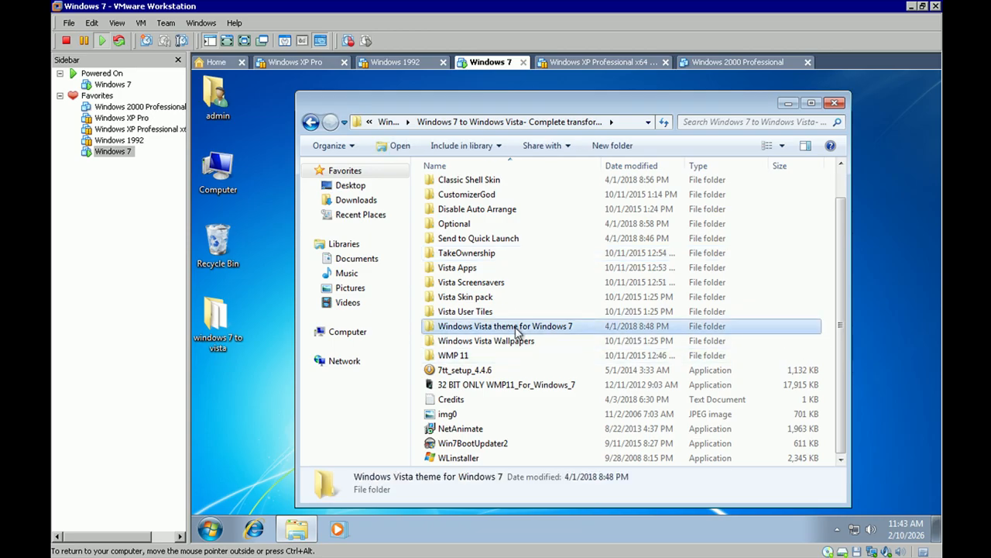
double_click(516, 329)
left_click_drag(451, 287, 531, 180)
left_click(482, 325)
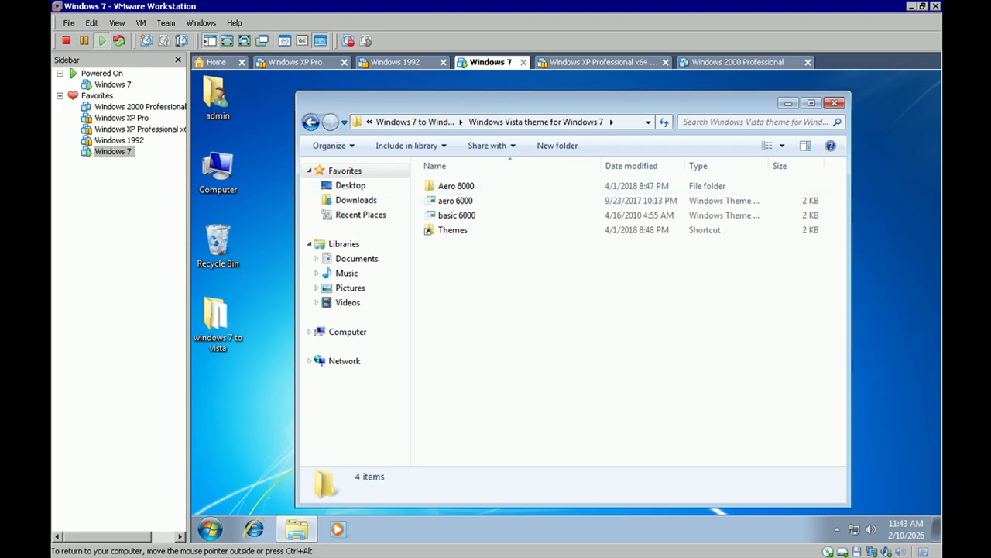
left_click_drag(431, 175, 500, 215)
right_click(494, 205)
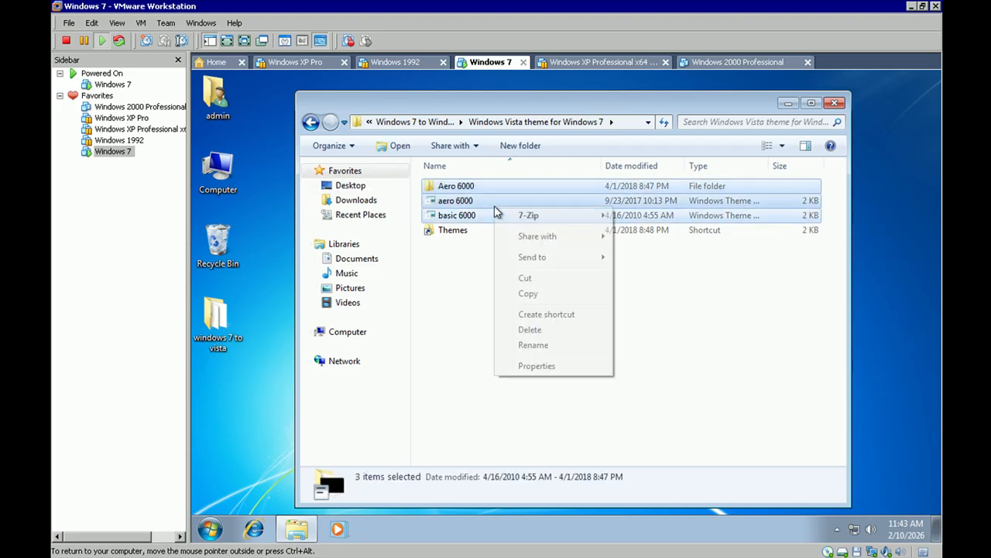
left_click(527, 293)
left_click(511, 347)
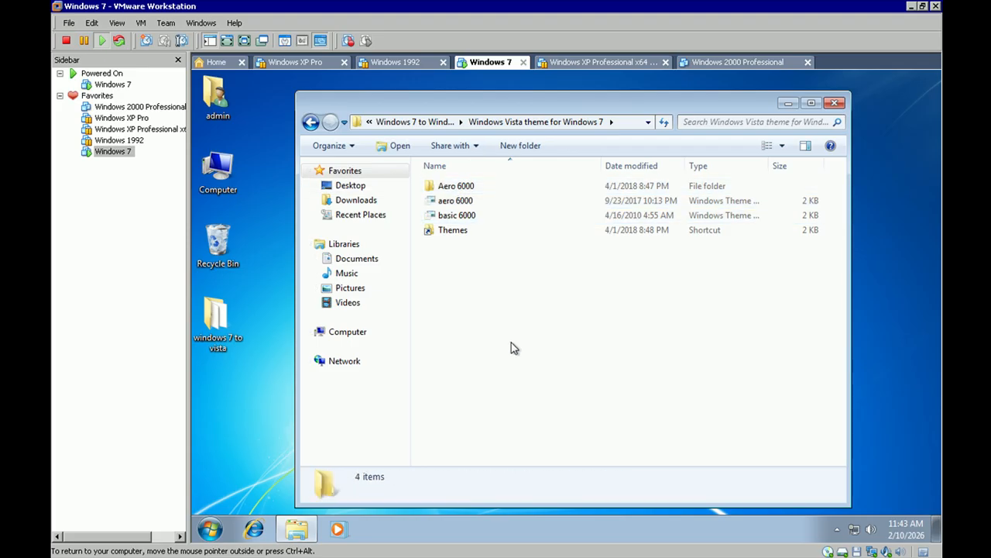
Minimize the VMware Workstation window to return to Program Manager on the host
left_click(922, 6)
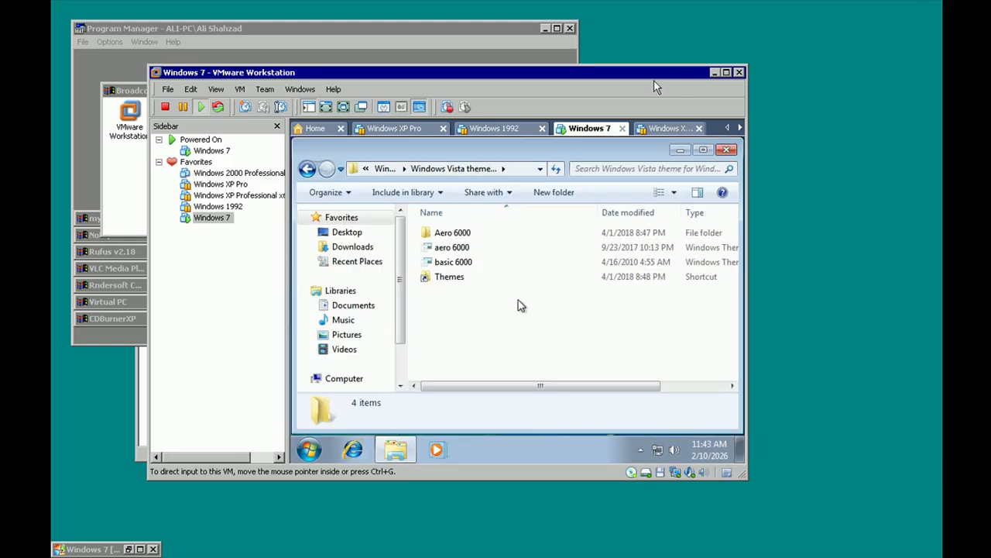
double_click(649, 75)
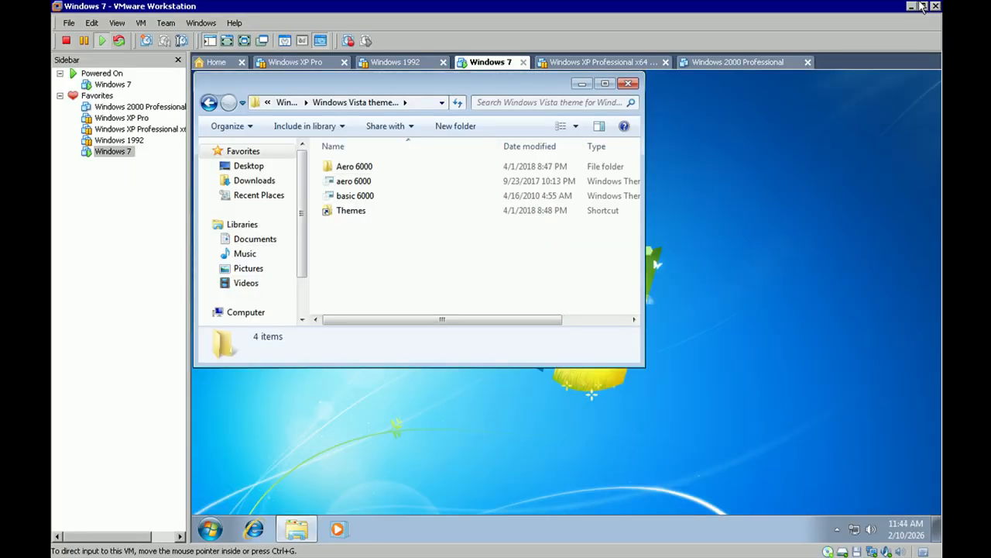
left_click(911, 6)
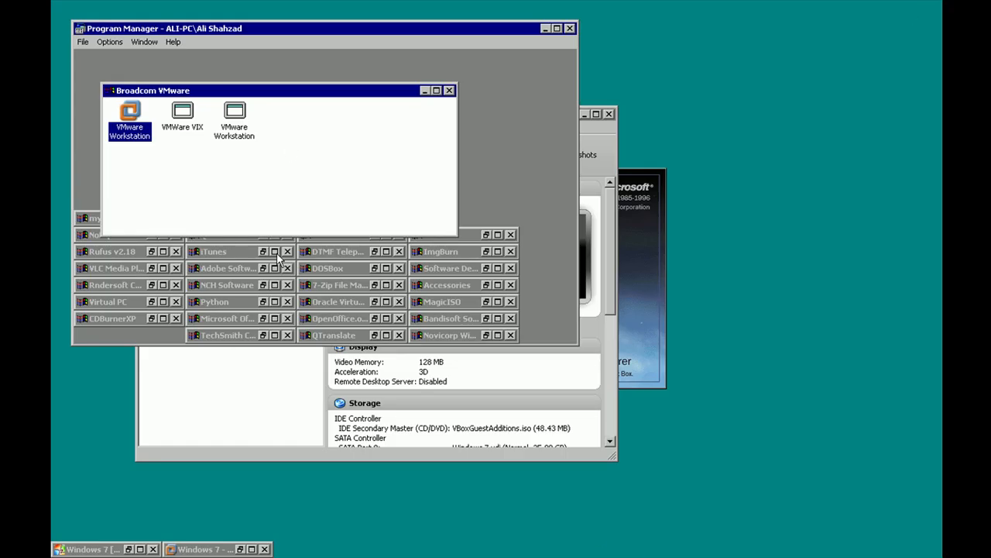
left_click(225, 381)
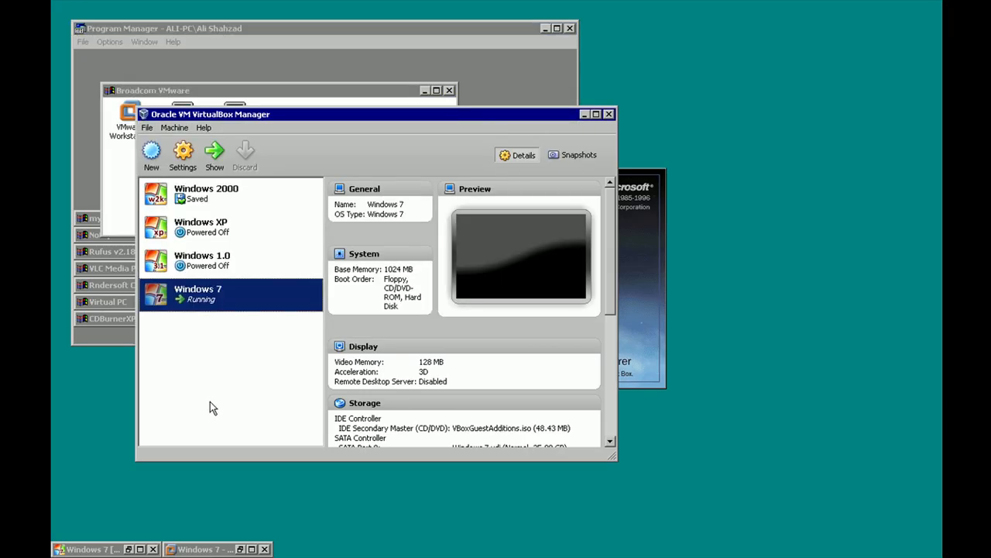
left_click(403, 68)
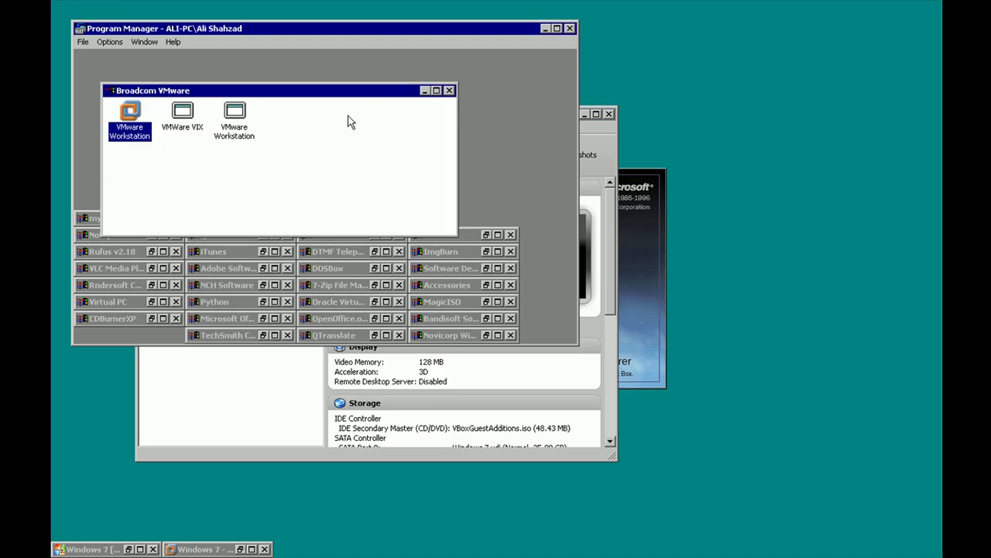
left_click(58, 549)
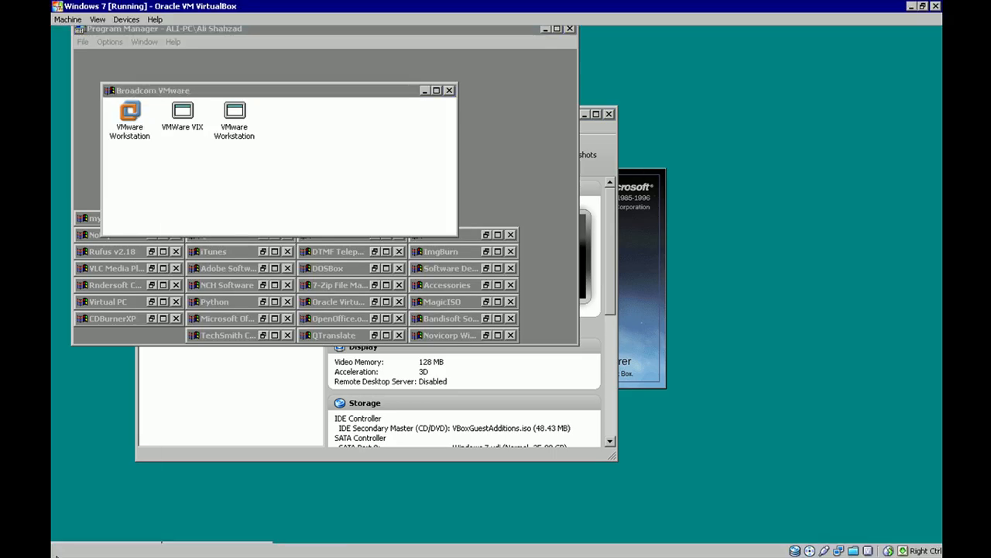
left_click(910, 5)
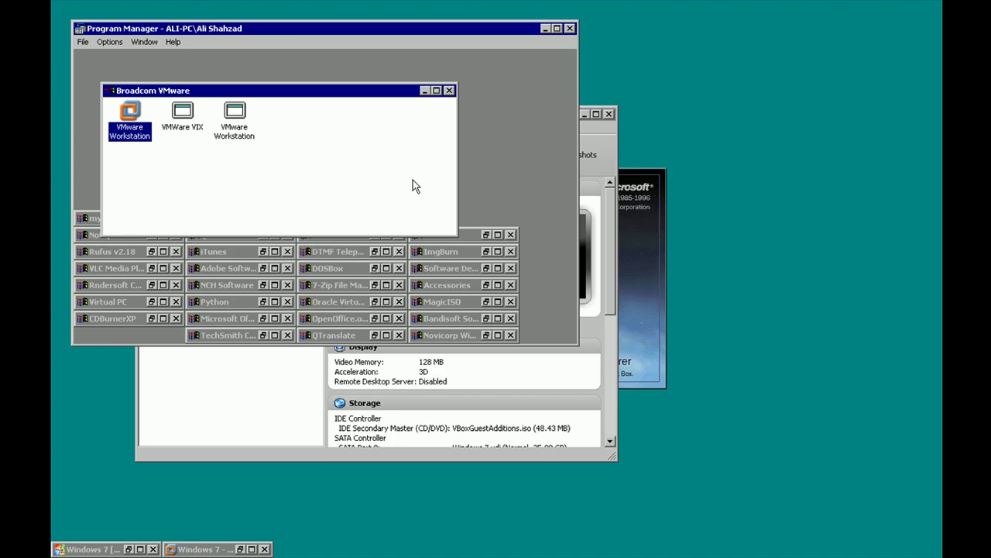
Start Windows Explorer from the Accessories group and open the Downloads folder in My Documents
double_click(464, 284)
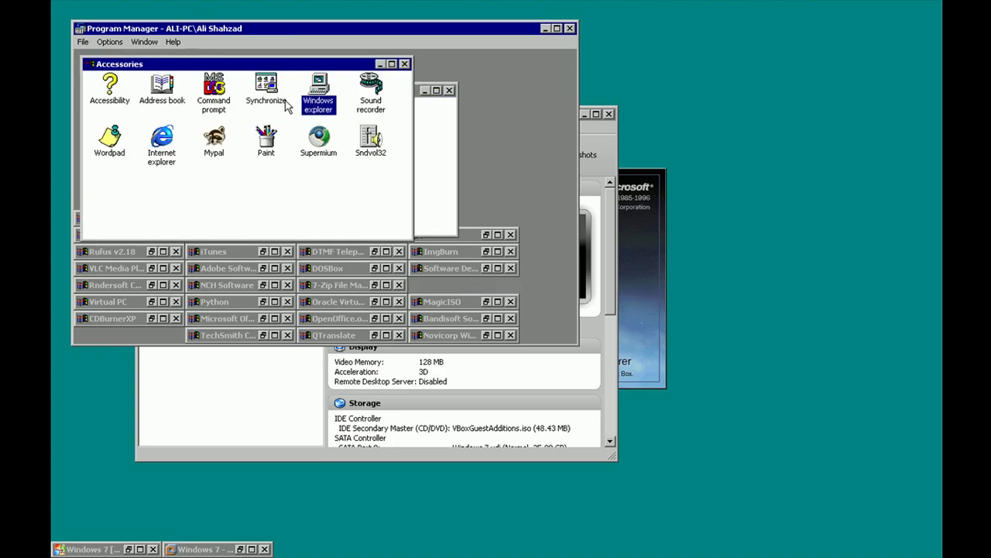
double_click(324, 94)
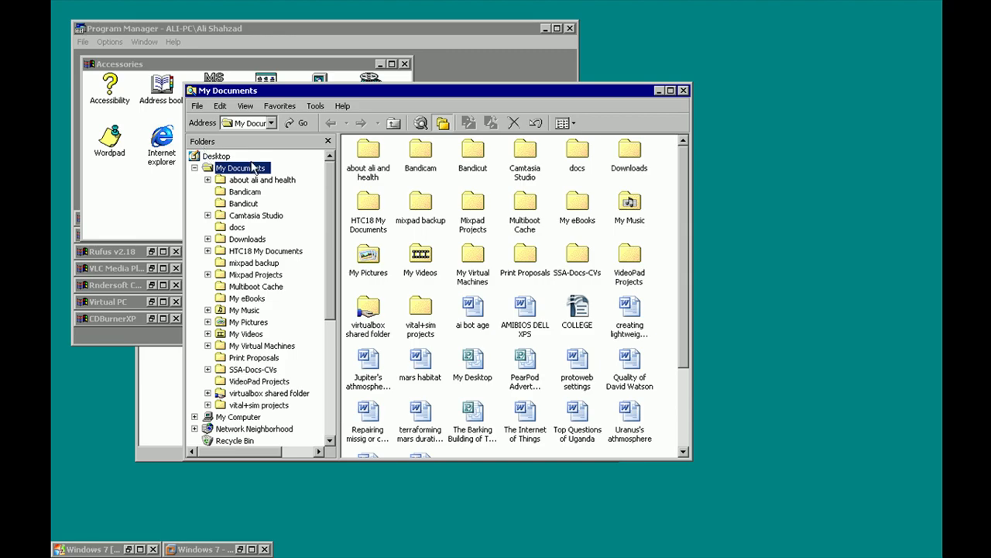
double_click(629, 159)
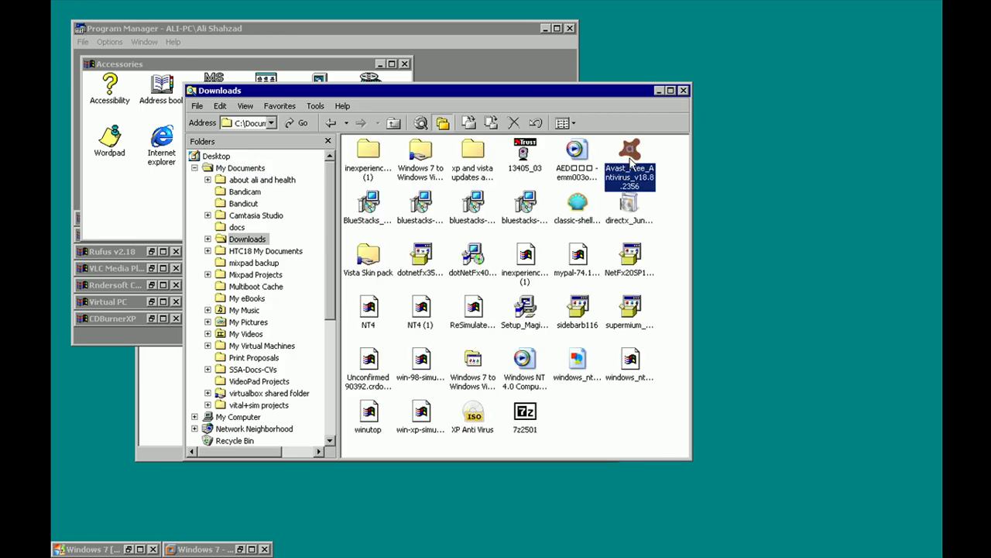
Paste the copied Aero 6000 folder and theme files into the host's Downloads folder
right_click(661, 231)
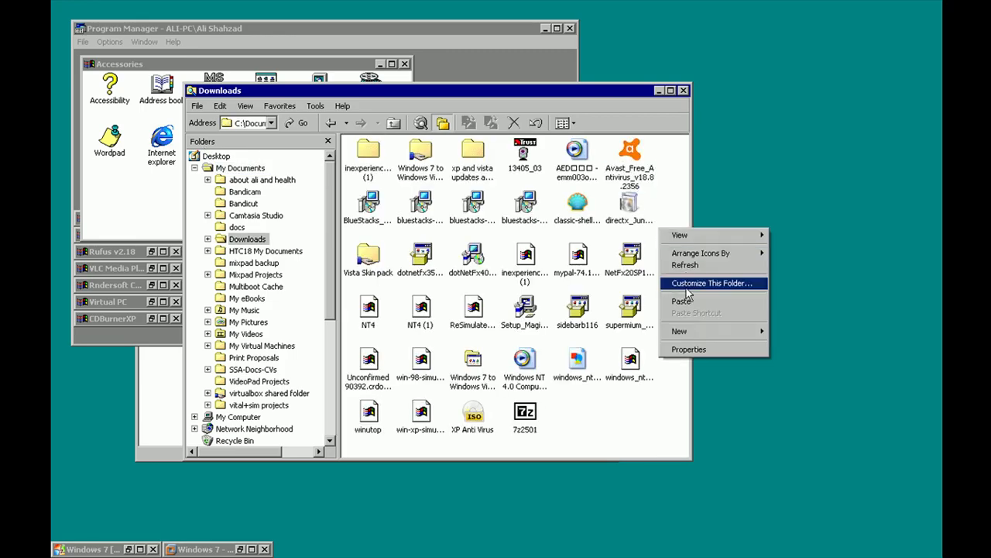
left_click(685, 301)
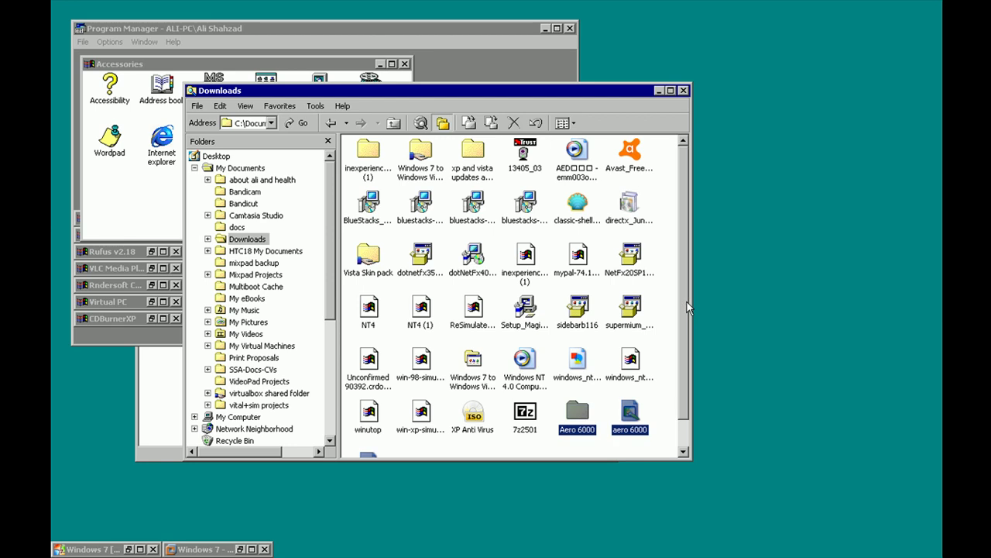
left_click(656, 377)
scroll(656, 378, "down", 1)
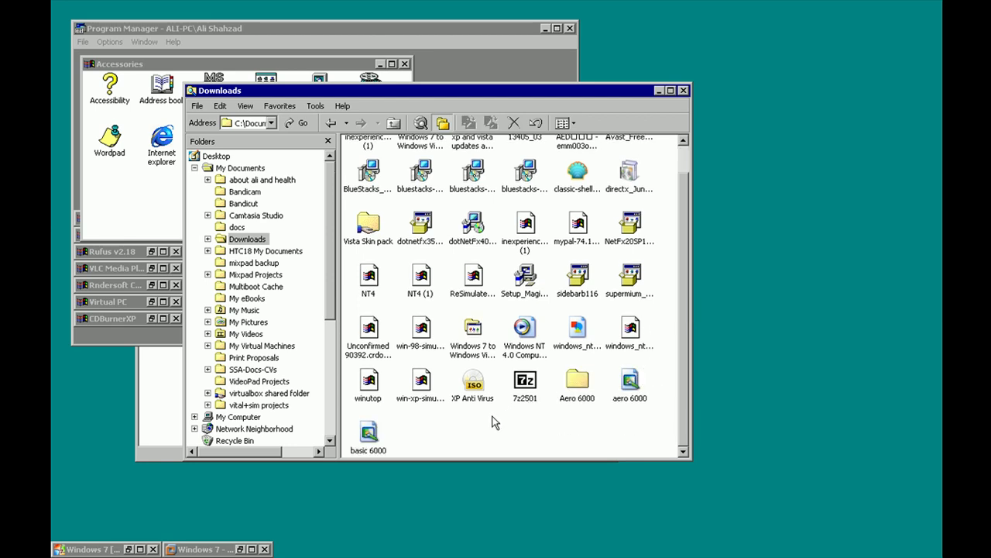
Delete the basic 6000 file, the Aero 6000 folder and the aero 6000 file from Downloads
left_click_drag(444, 432, 369, 436)
right_click(389, 428)
left_click(419, 443)
right_click(374, 439)
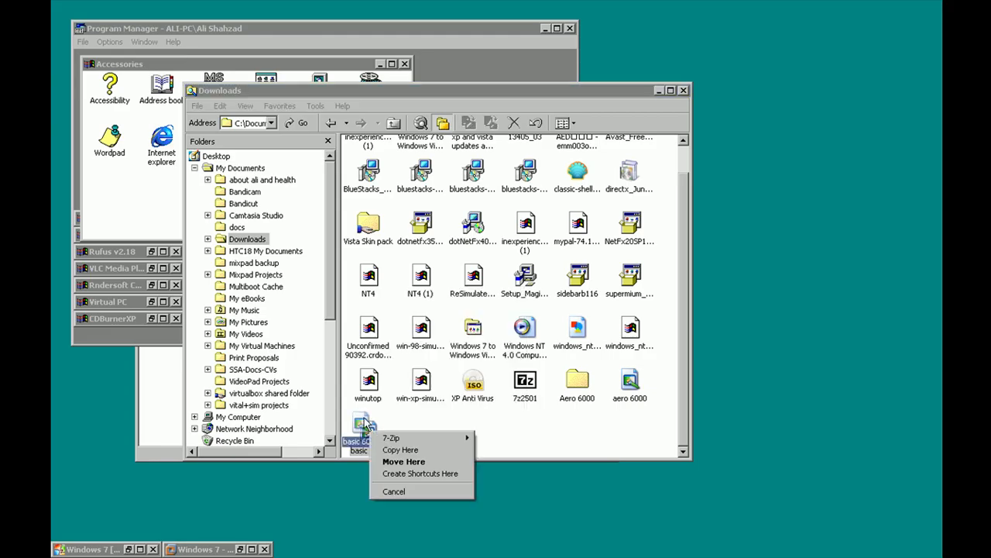
right_click(365, 419)
right_click(372, 430)
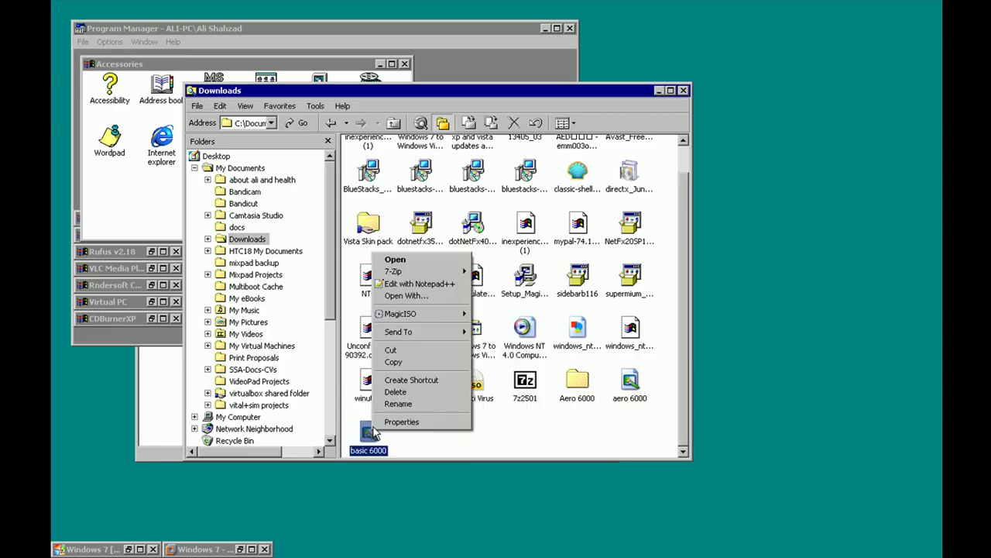
left_click(403, 397)
left_click(547, 300)
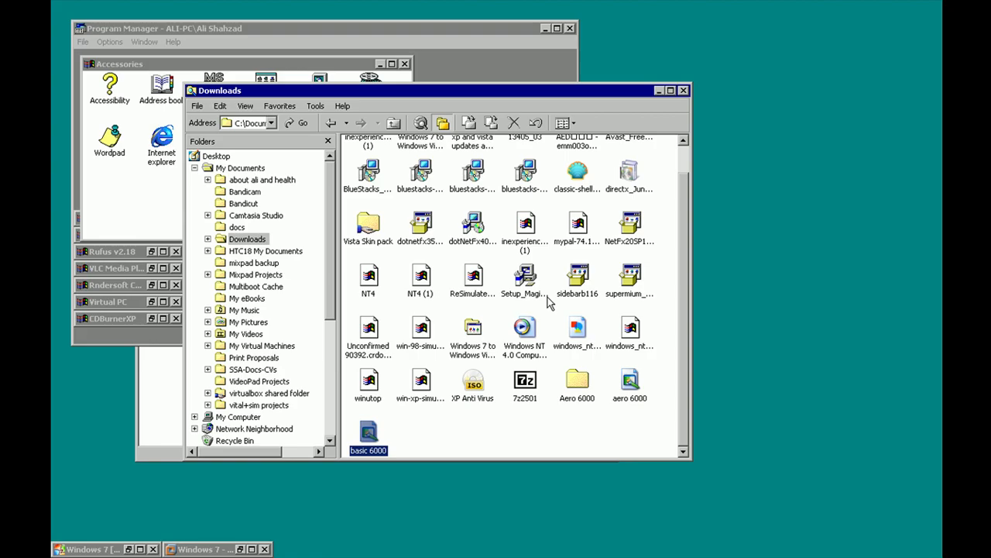
left_click_drag(664, 420, 579, 410)
right_click(587, 409)
left_click(624, 372)
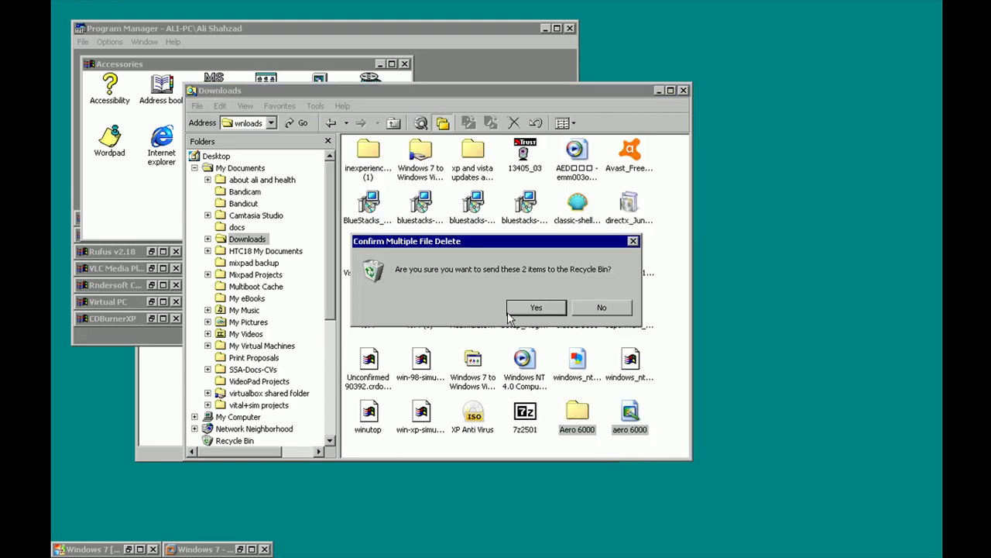
left_click(531, 305)
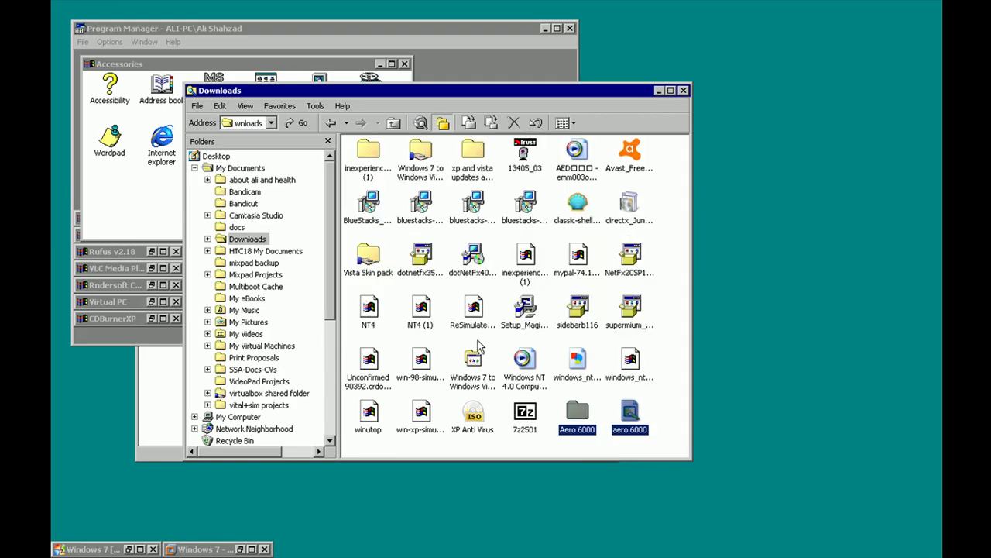
Return to VMware Workstation, close the guest's folder window, copy the windows 7 to vista desktop folder and minimize VMware Workstation
double_click(210, 541)
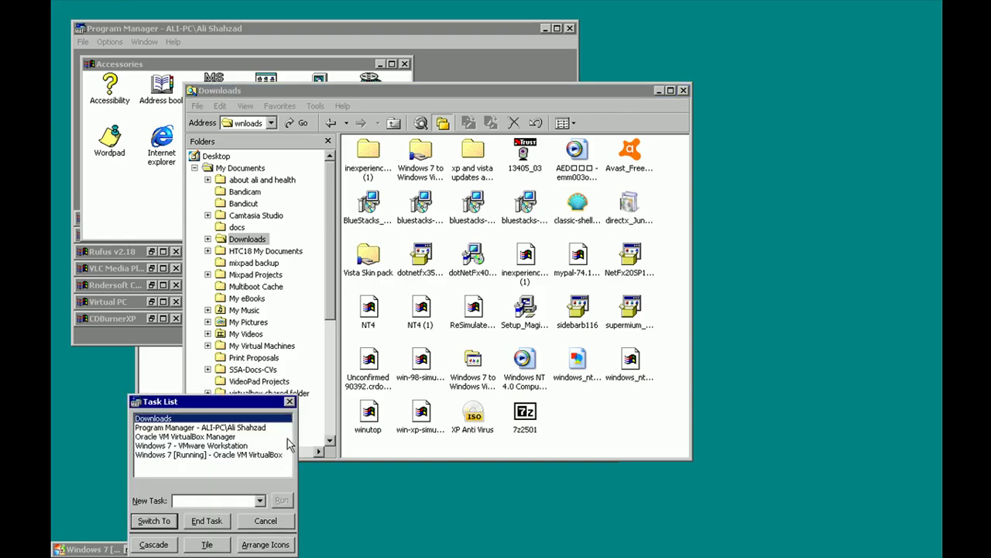
left_click(290, 401)
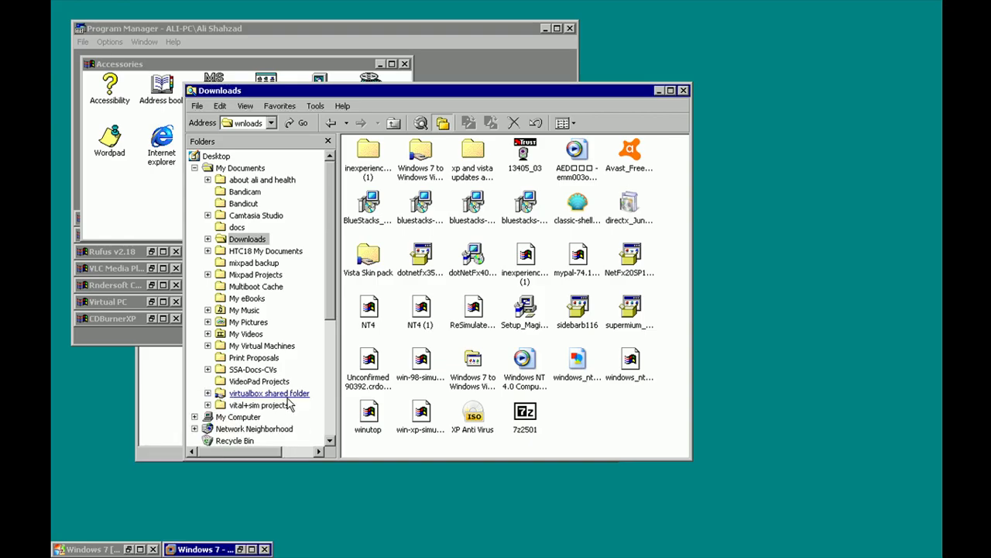
double_click(211, 550)
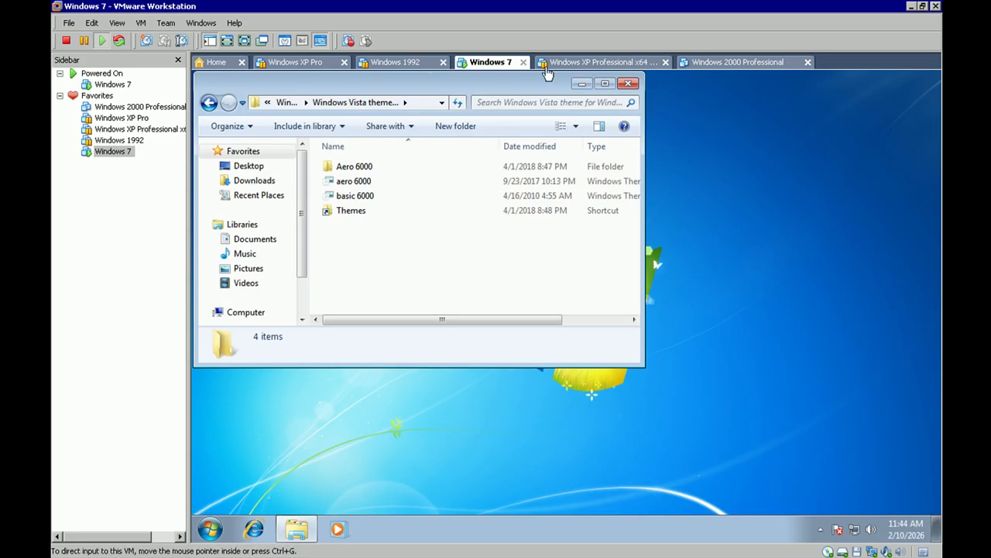
left_click(629, 82)
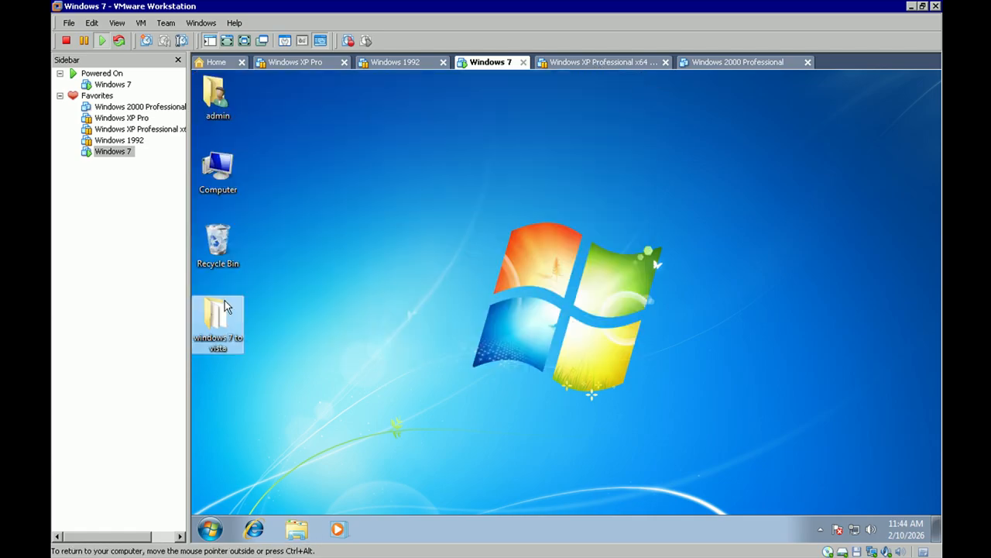
right_click(214, 324)
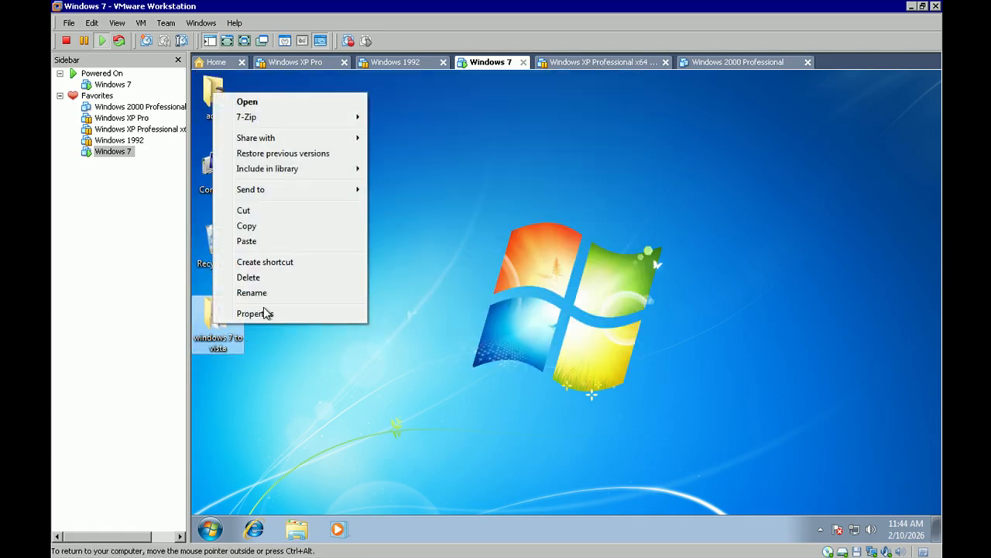
left_click(282, 230)
left_click(326, 336)
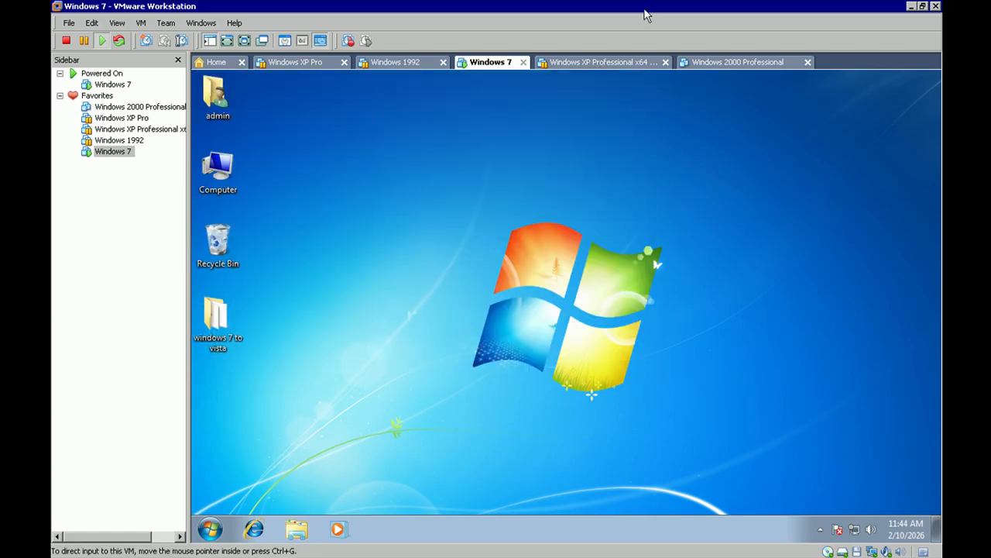
left_click(911, 6)
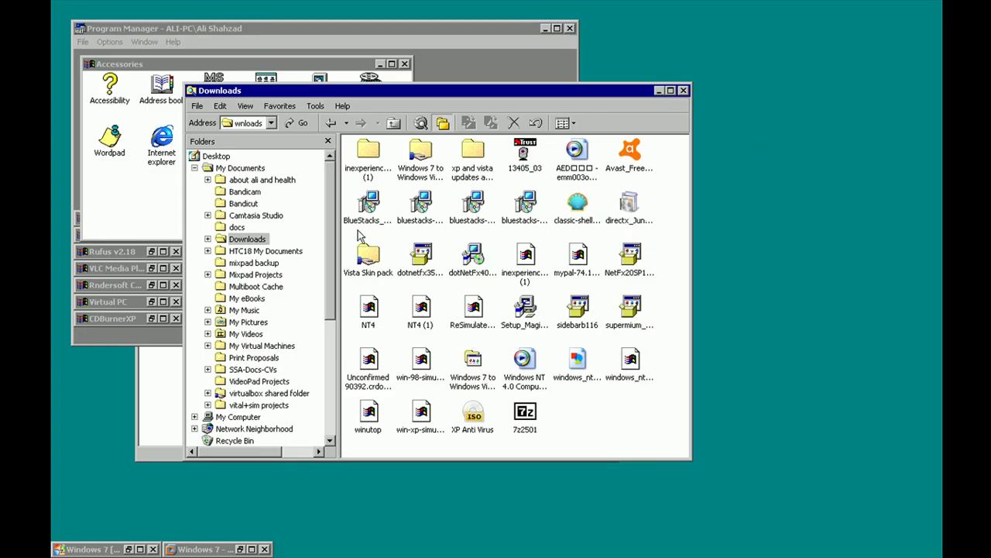
Open the Windows 7 to Windows Vista Transformation Pack 2018 folder in Downloads and try to paste the copied folder there
double_click(424, 155)
right_click(452, 228)
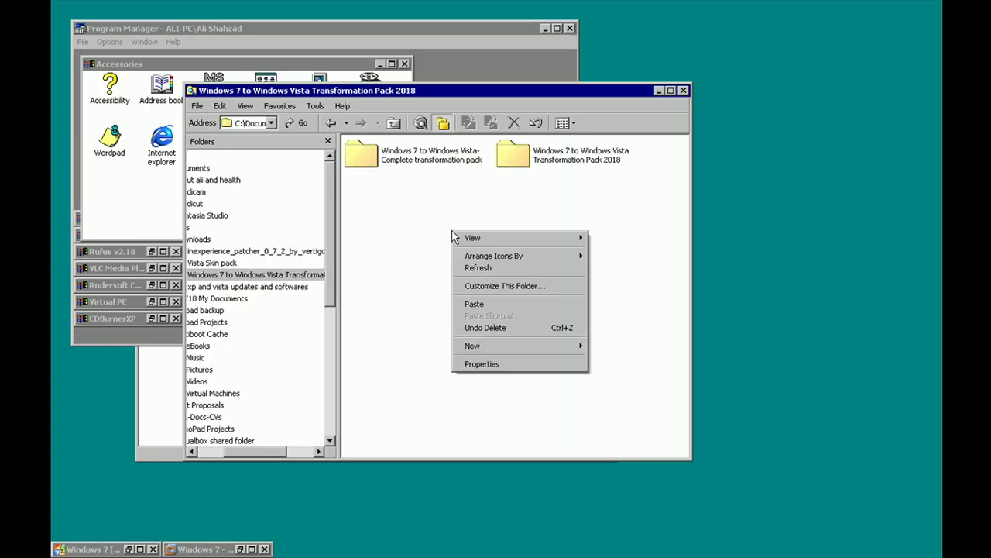
left_click(482, 303)
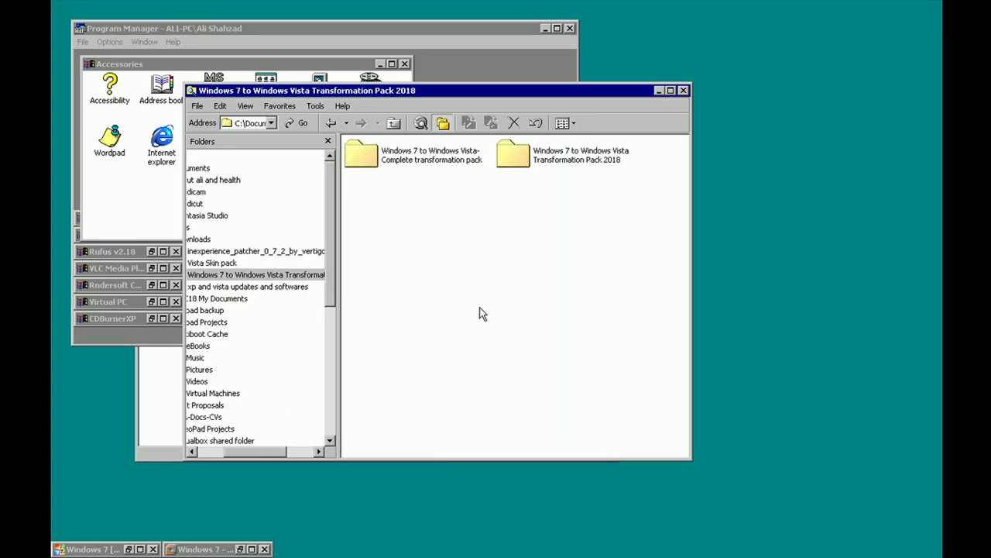
Open the inner Windows 7 to Windows Vista- Complete transformation pack folder and try to paste the copied folder into it
double_click(431, 162)
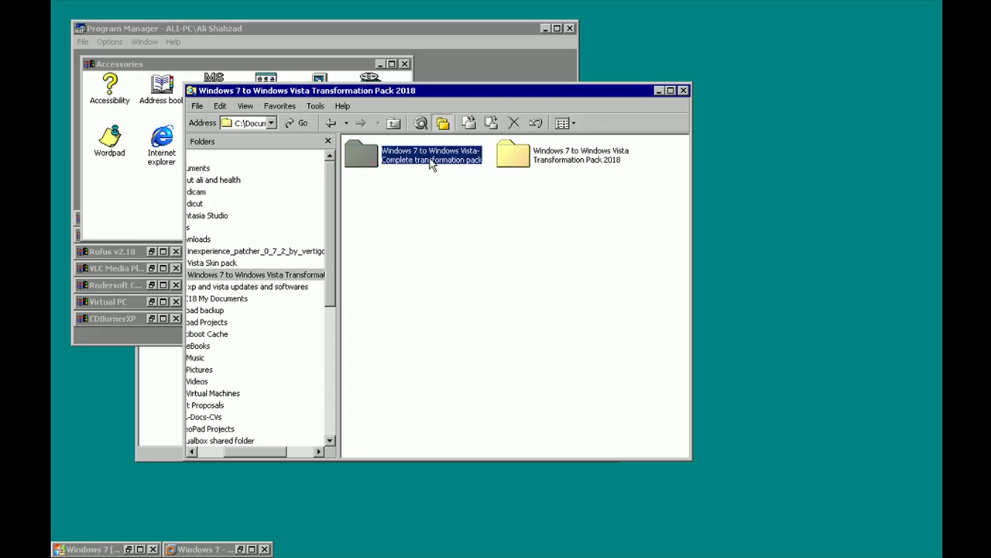
right_click(436, 210)
double_click(424, 163)
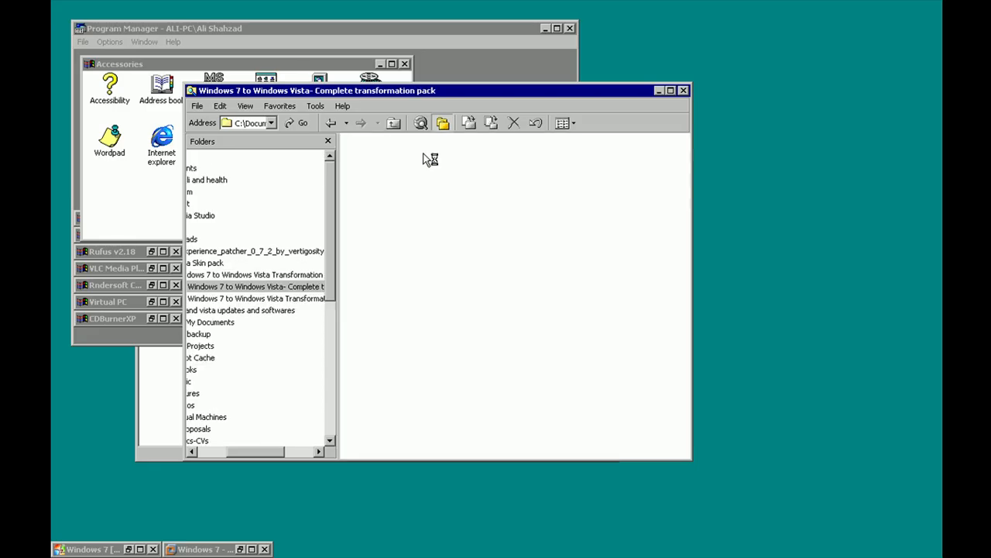
right_click(637, 194)
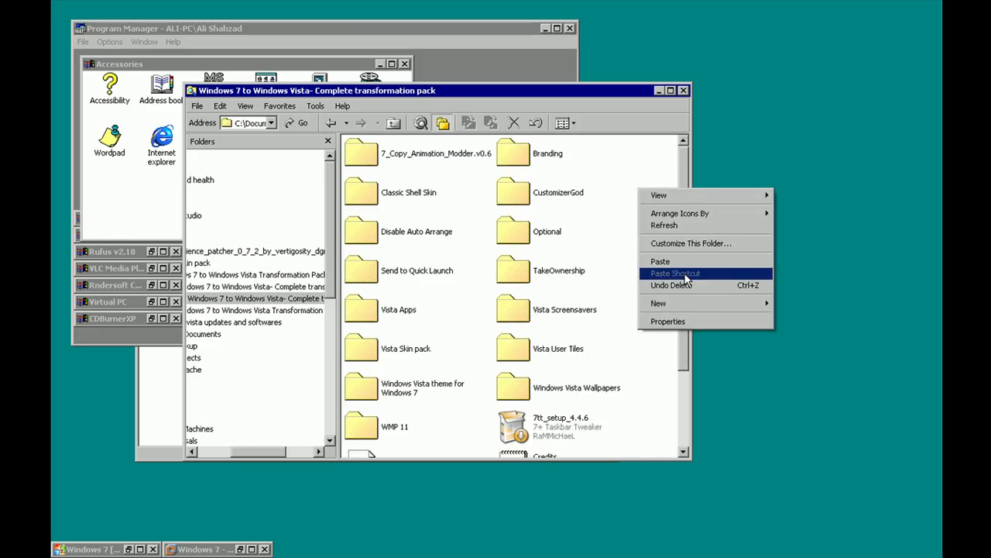
left_click(667, 261)
scroll(615, 276, "down", 2)
scroll(613, 274, "up", 2)
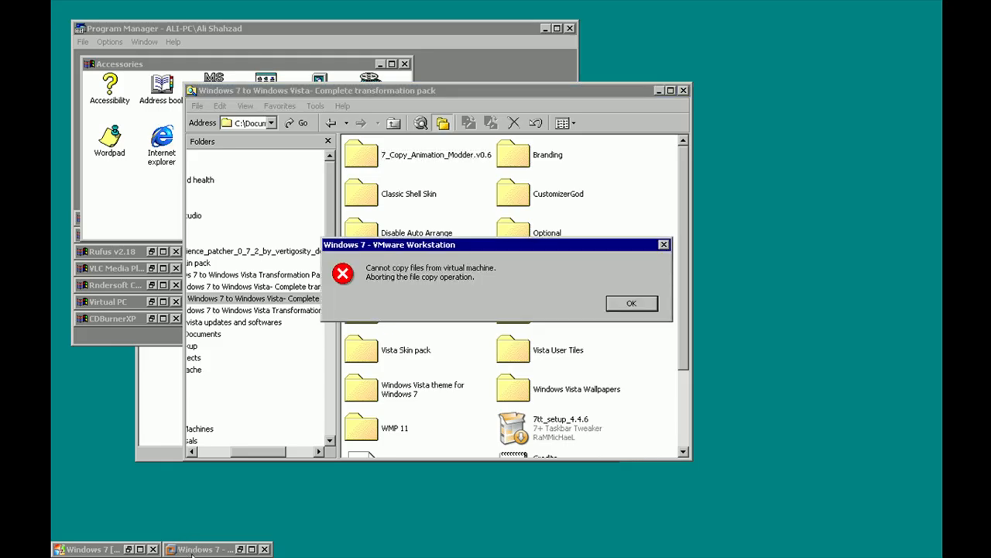
Restore VMware Workstation as a smaller window beside the host folder and try to transfer the guest's windows 7 to vista desktop folder into it
left_click(648, 298)
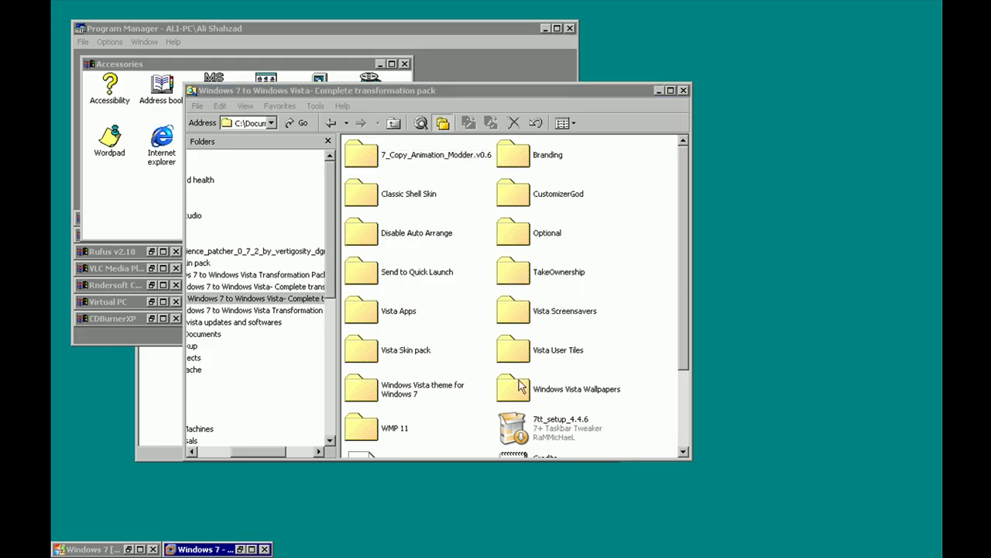
double_click(198, 550)
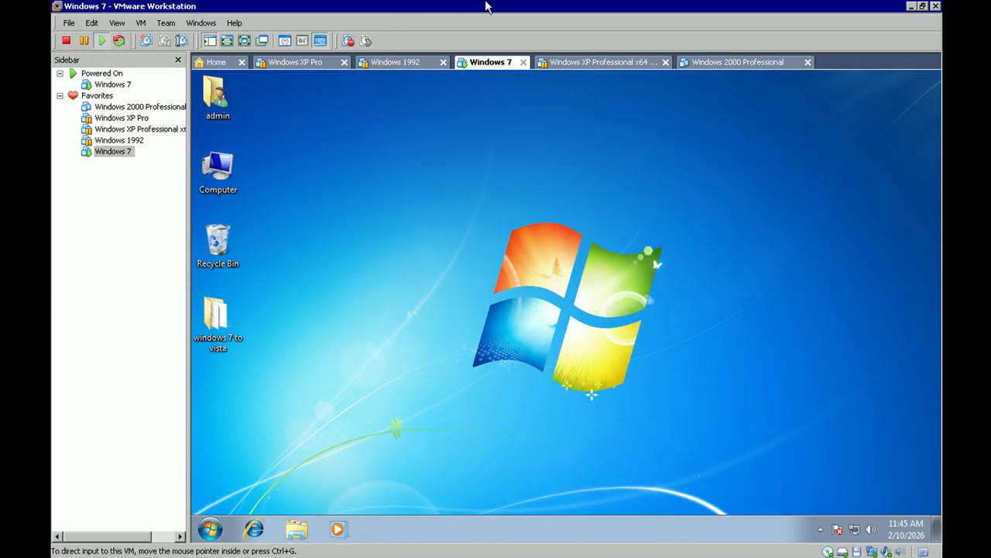
double_click(486, 6)
left_click_drag(462, 73, 726, 227)
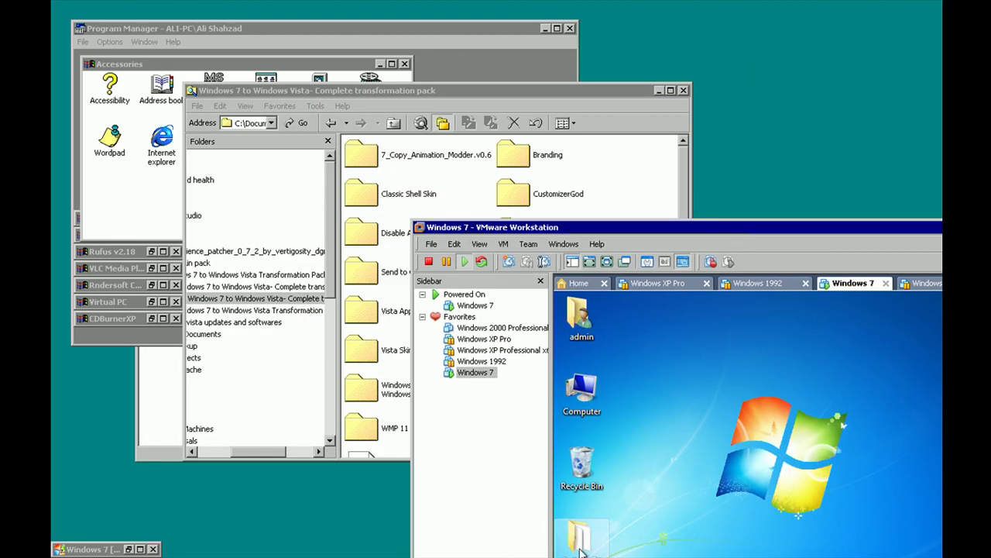
left_click(640, 149)
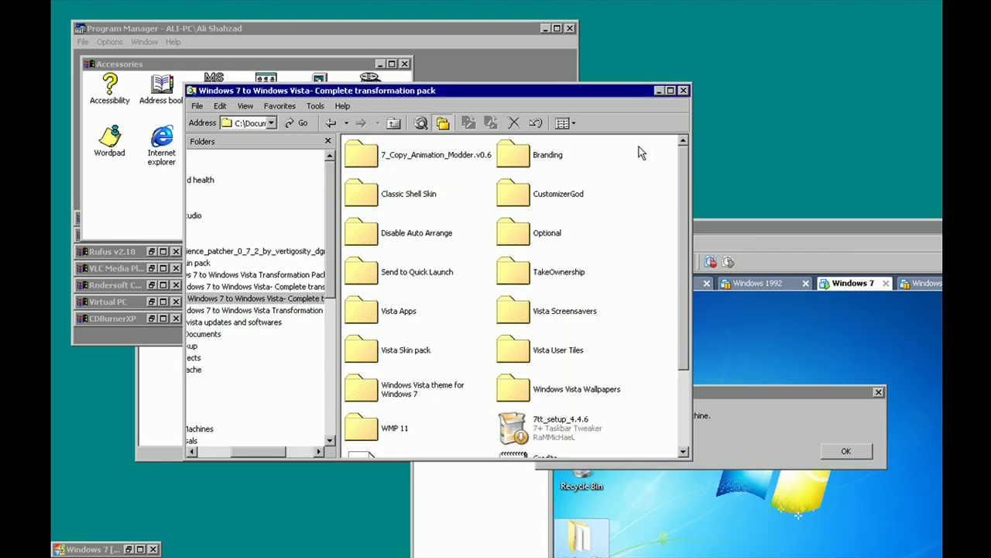
left_click(742, 448)
left_click(864, 453)
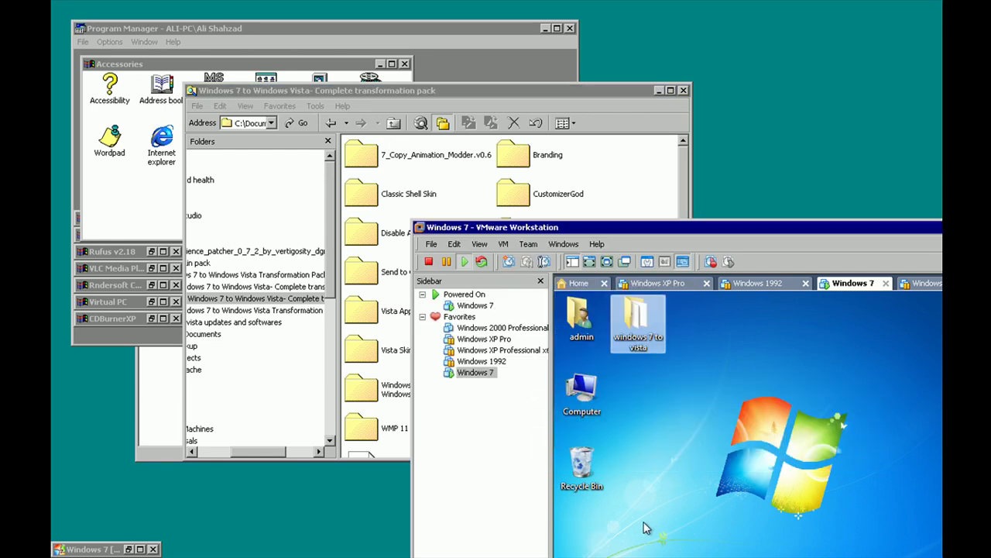
Open the guest's windows 7 to vista folder and try to transfer its Windows 7 to Windows Vista Transformation folder to the host folder
left_click(632, 350)
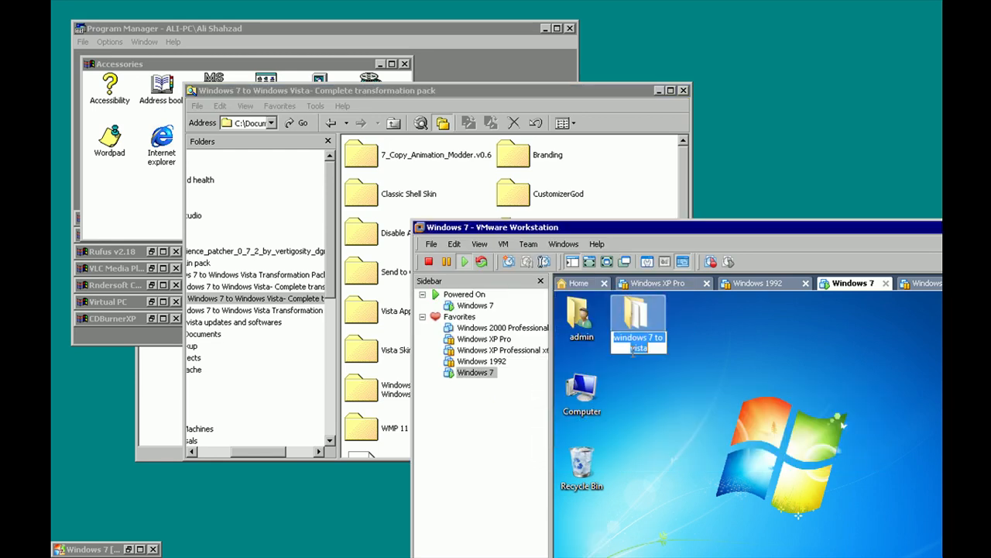
left_click(639, 329)
double_click(637, 329)
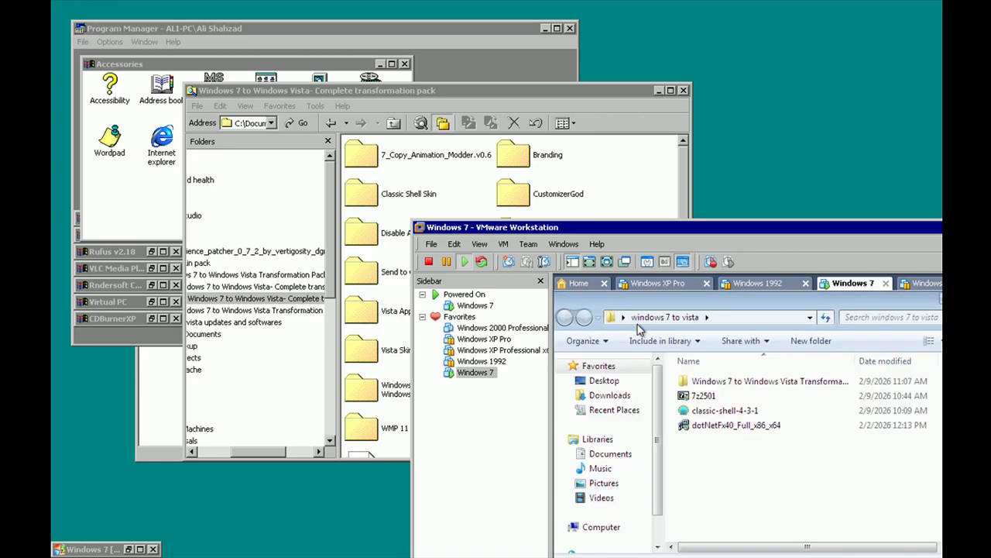
left_click_drag(688, 387, 649, 194)
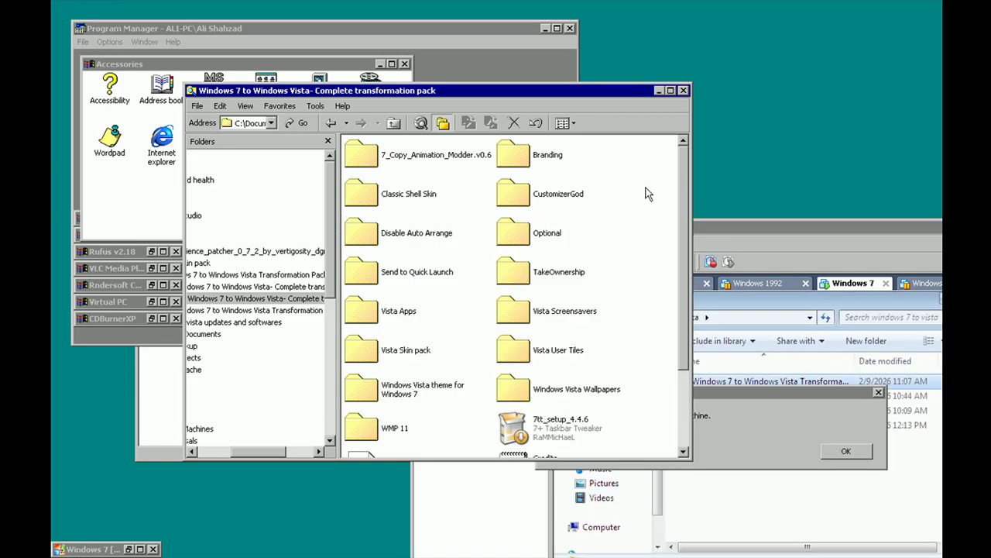
left_click(844, 453)
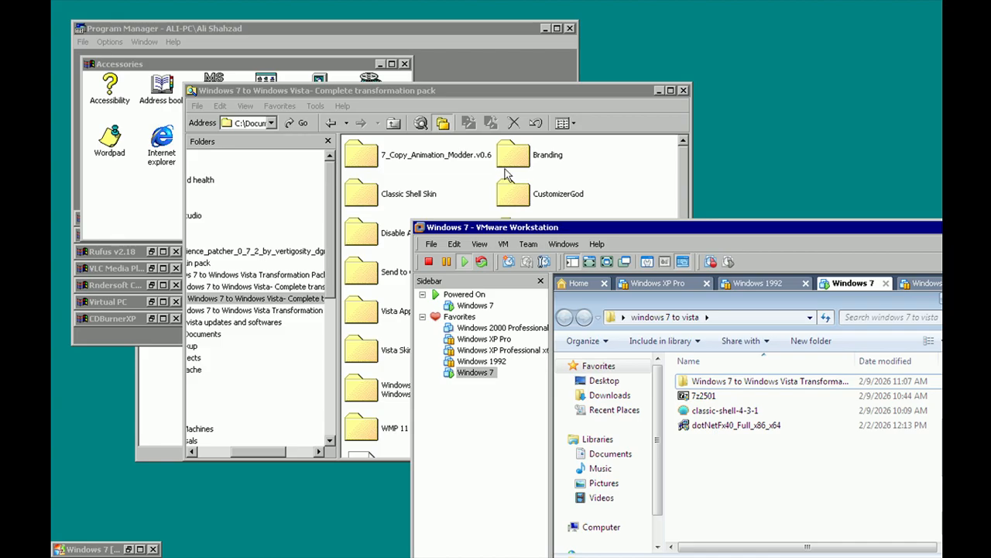
Maximize VMware Workstation and copy the Windows 7 to Windows Vista Transformation folder inside the guest
left_click_drag(591, 231, 293, 91)
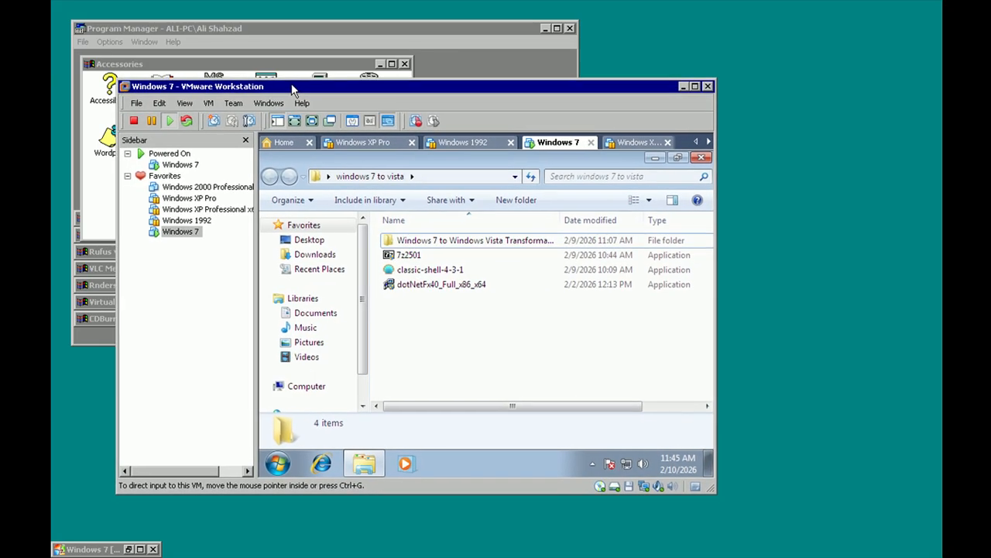
double_click(290, 90)
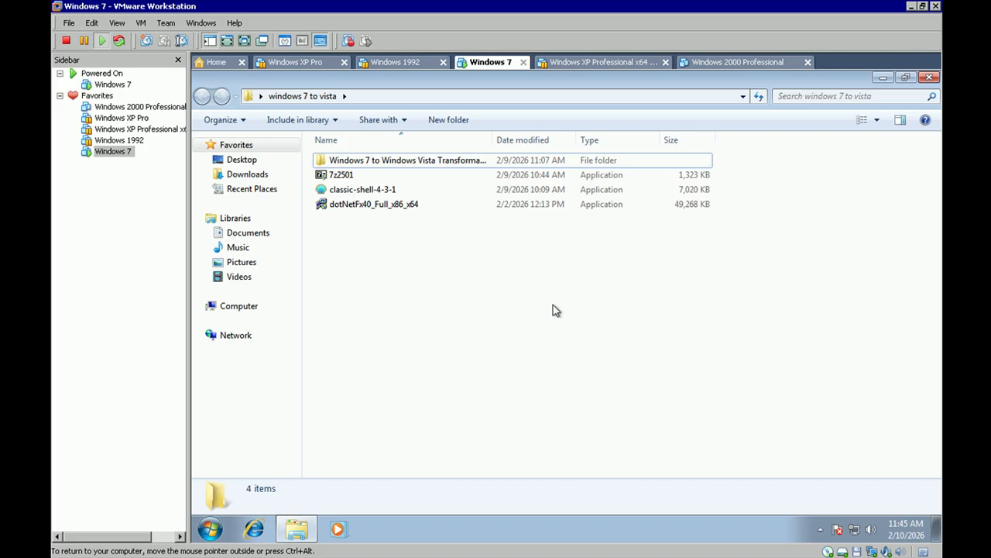
right_click(431, 161)
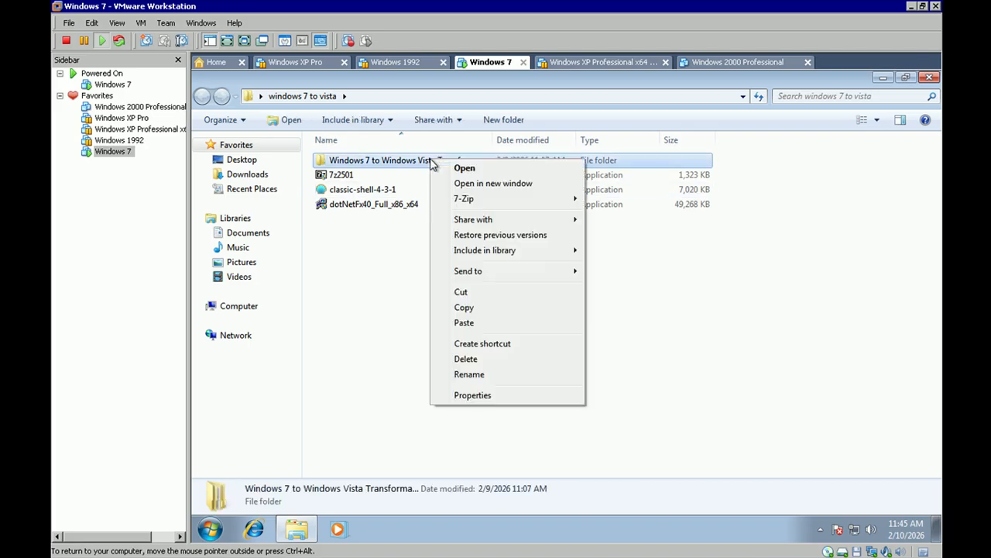
left_click(474, 308)
left_click(472, 316)
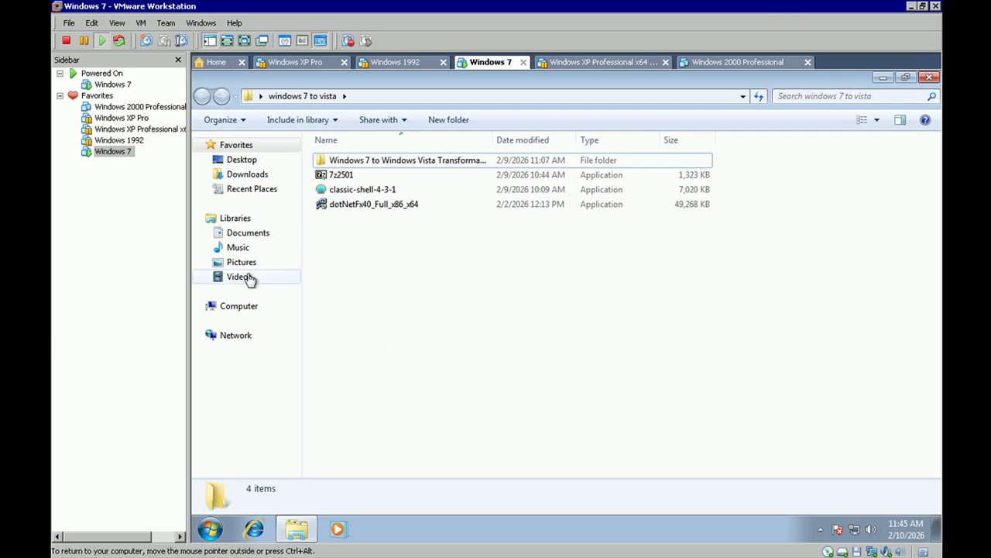
Open the guest's innermost Windows 7 to Windows Vista- Complete transformation pack folder and copy all its contents
double_click(427, 162)
double_click(427, 162)
double_click(427, 162)
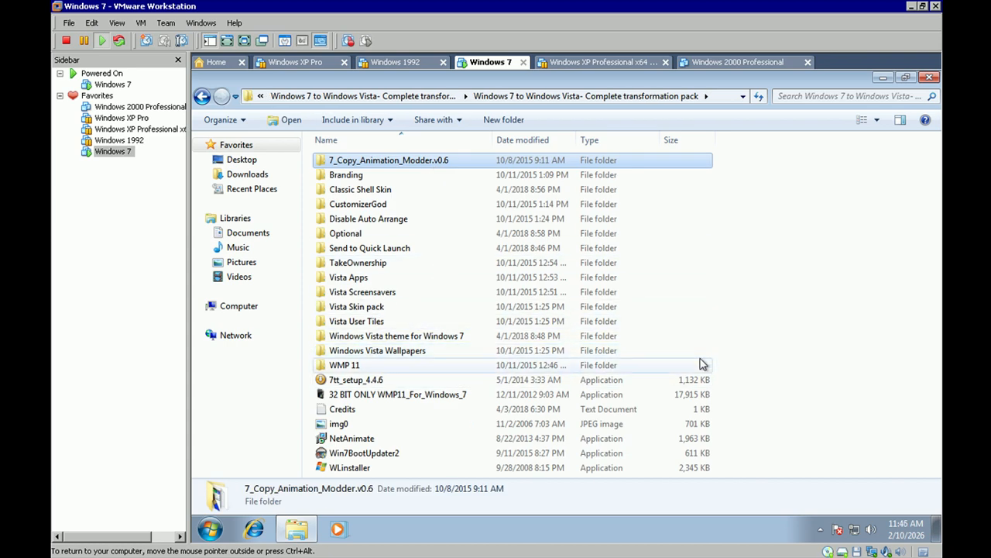
left_click_drag(767, 470, 361, 104)
right_click(412, 194)
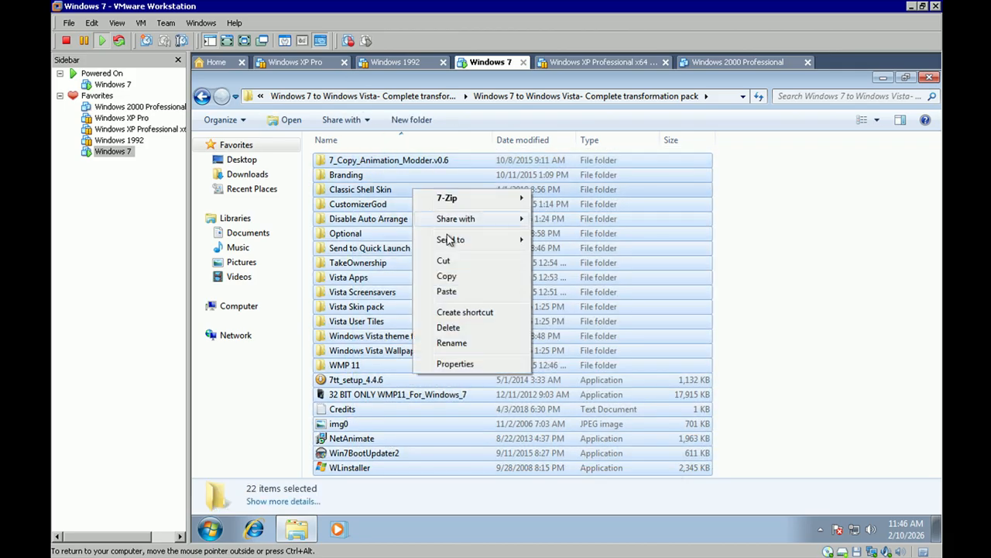
left_click(445, 272)
left_click(450, 277)
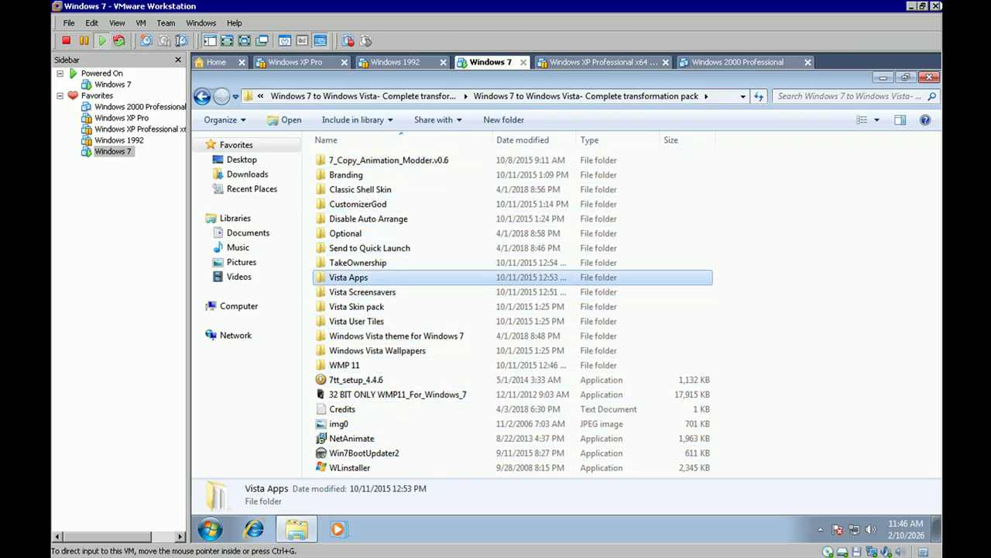
Minimize VMware Workstation and paste the copied files into the host's Complete transformation pack folder, agreeing to replace all existing folders
left_click(911, 7)
right_click(614, 211)
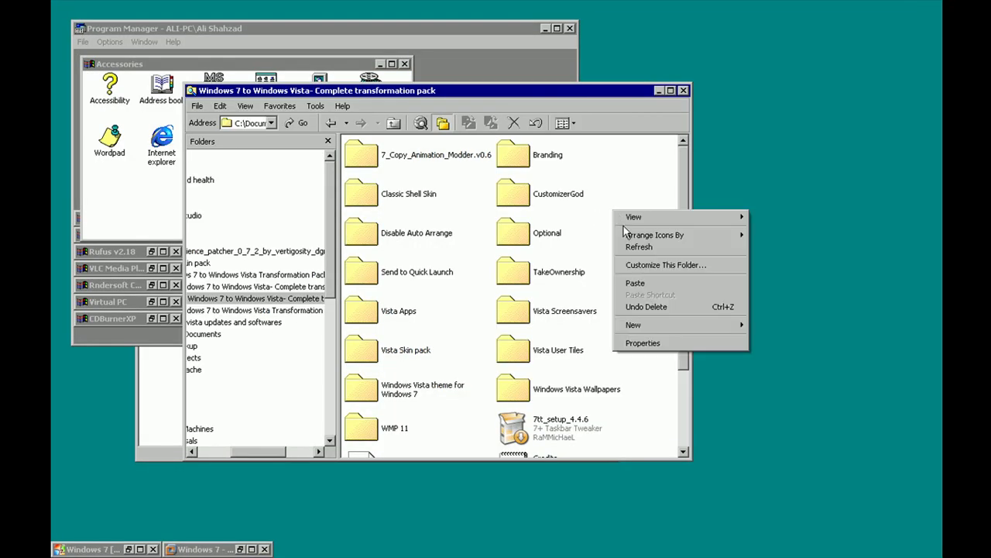
left_click(633, 282)
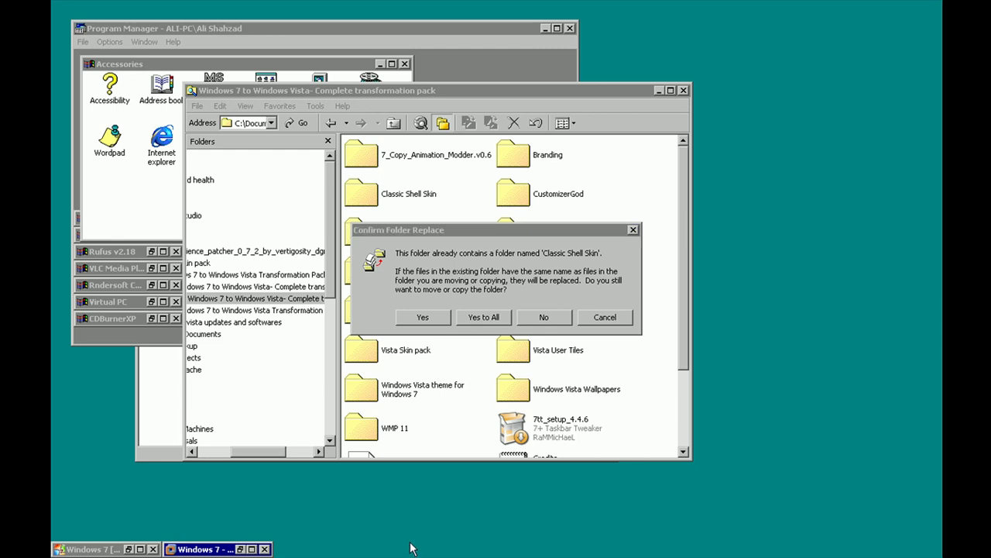
left_click(481, 318)
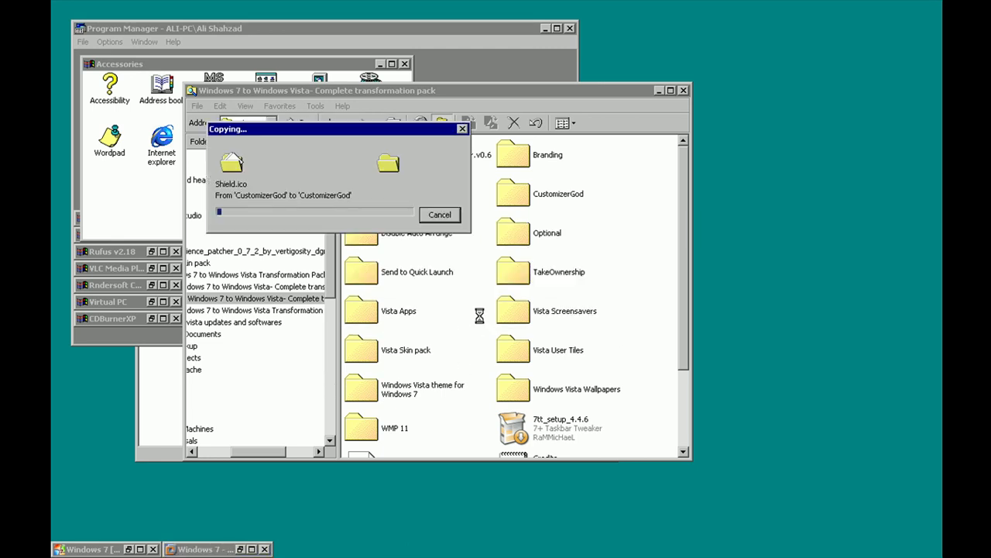
left_click(497, 319)
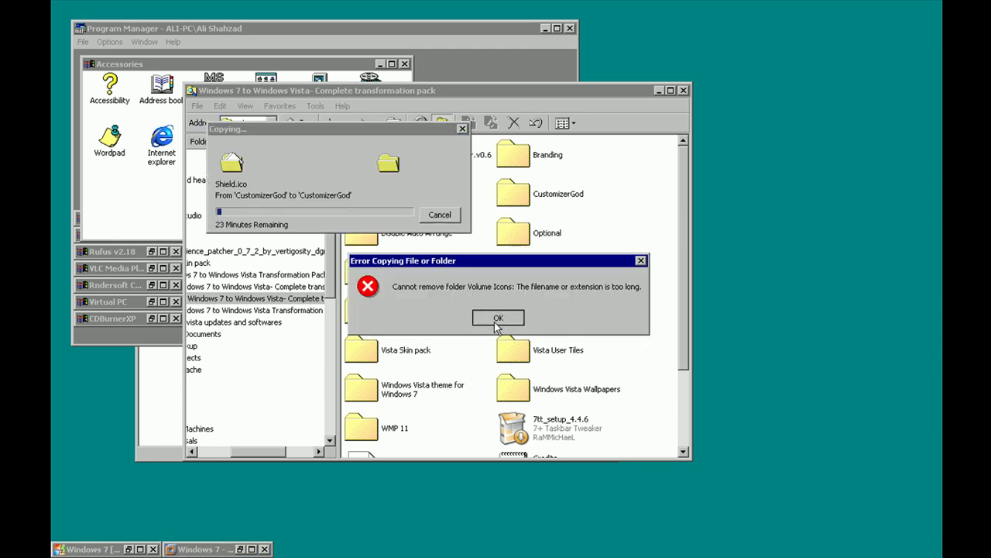
Look over the pack's files, start pasting the guest files into the host folder again and cancel the copy
scroll(631, 279, "down", 3)
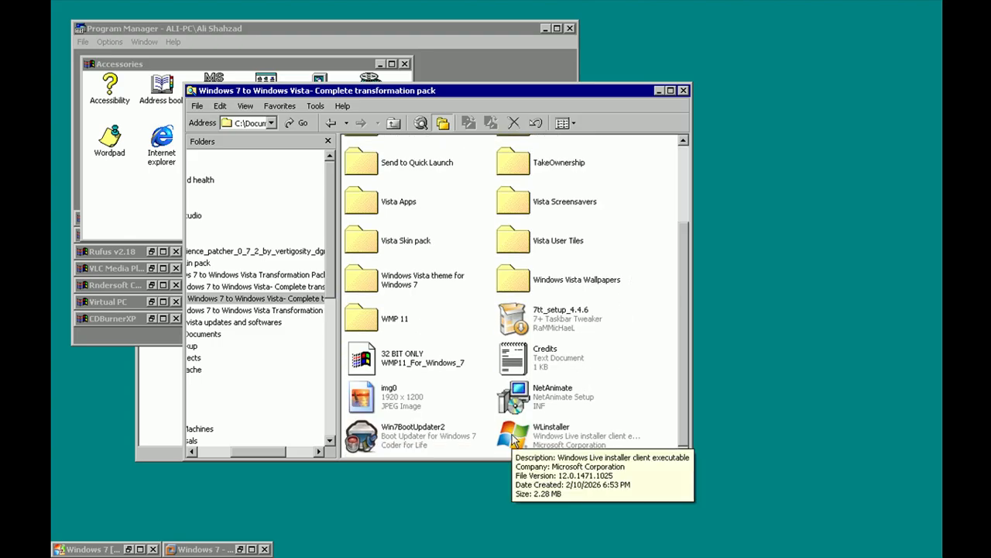
scroll(515, 439, "up", 3)
scroll(515, 439, "down", 3)
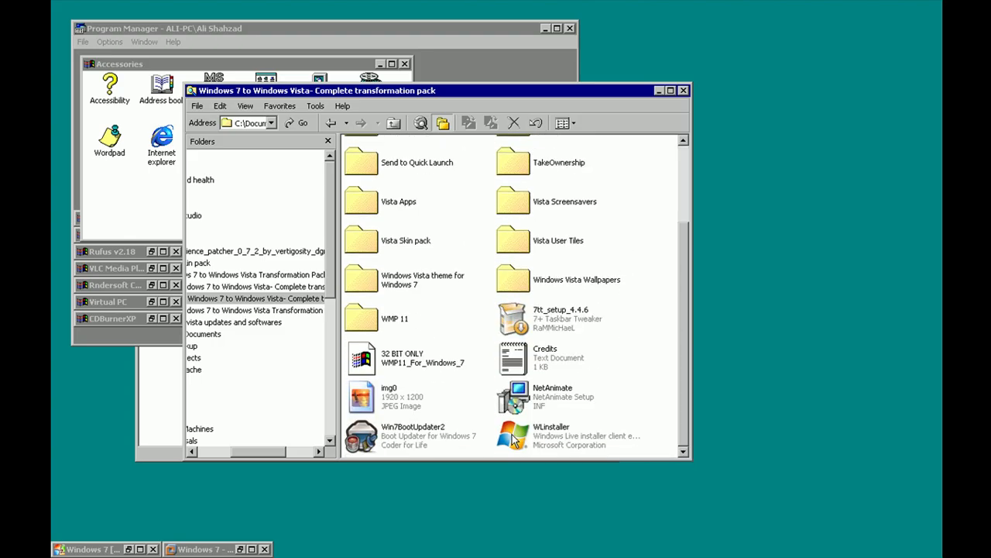
right_click(648, 375)
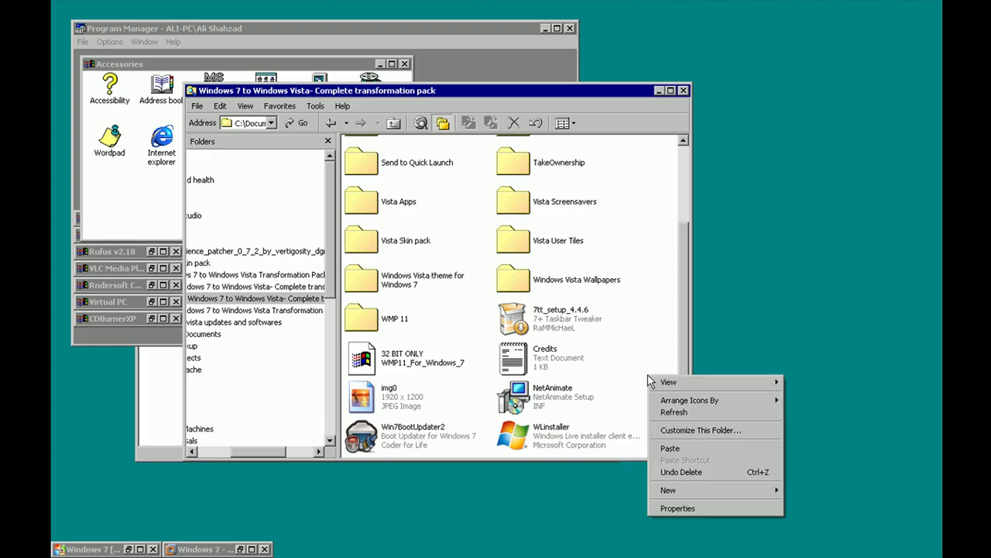
left_click(676, 447)
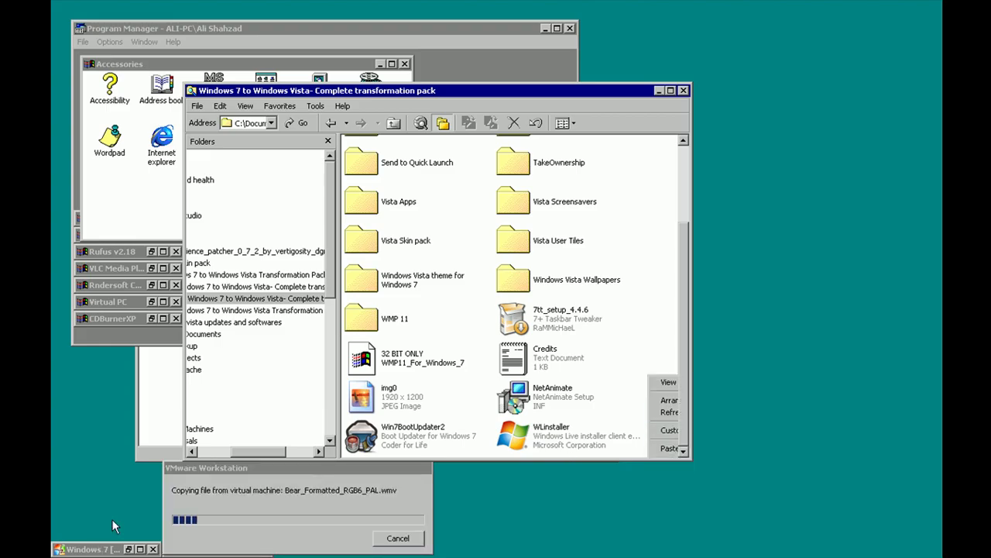
left_click(397, 538)
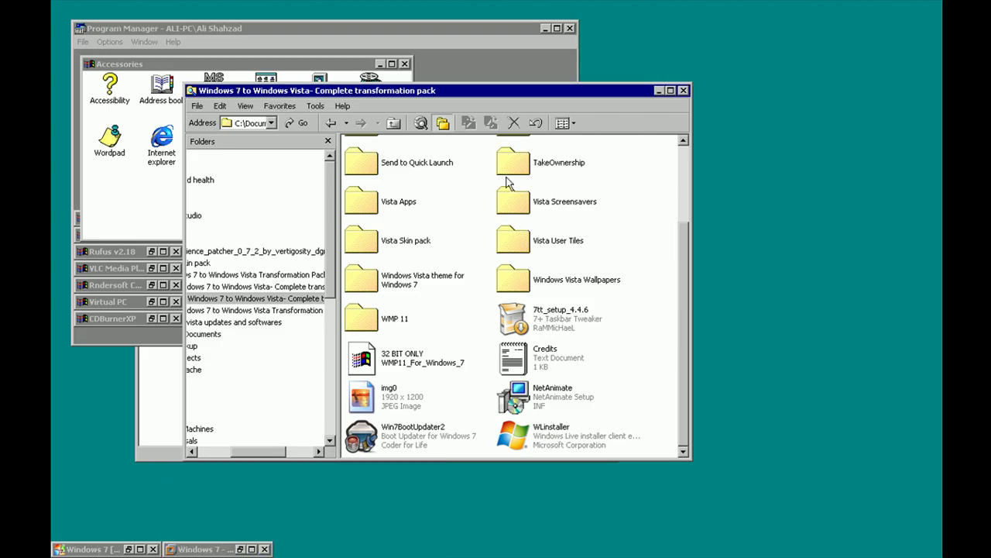
Leave the Complete transformation pack folder, go back to My Documents and open Downloads
scroll(563, 250, "up", 3)
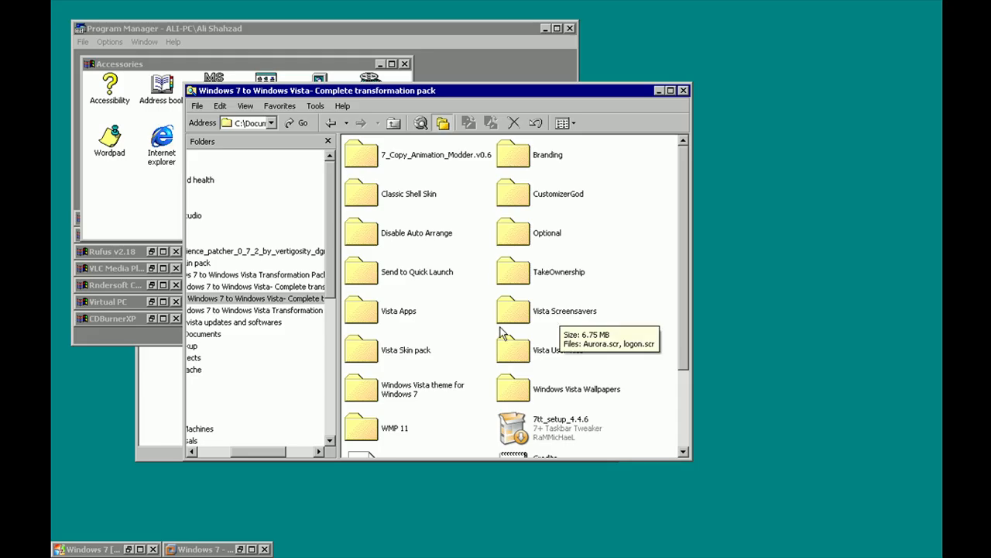
left_click(431, 395)
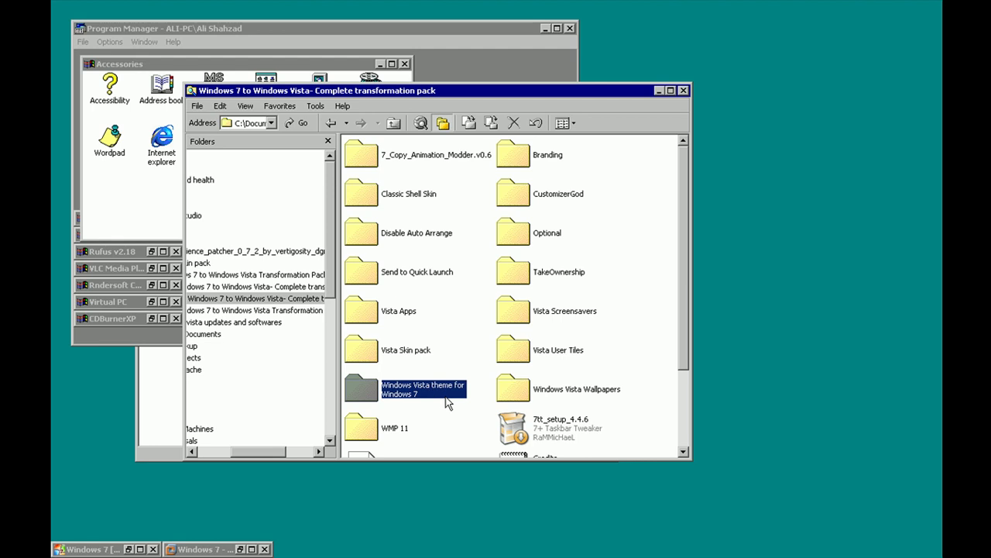
left_click(627, 268)
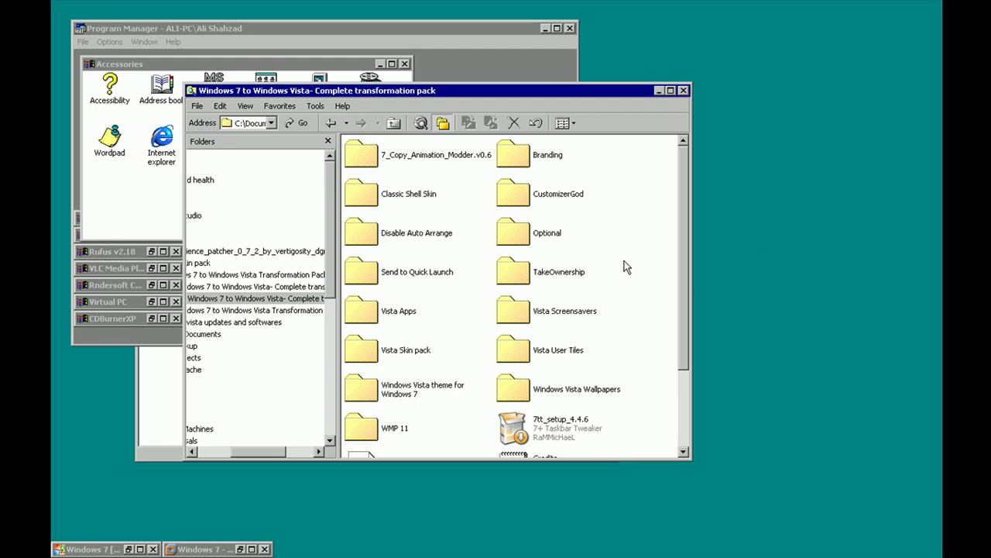
left_click(329, 124)
left_click(330, 123)
left_click(329, 124)
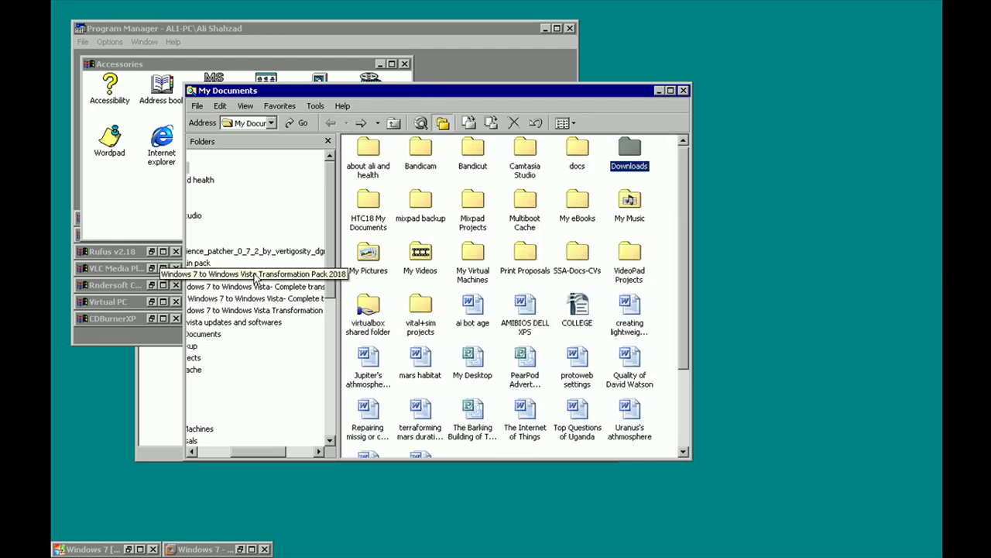
double_click(635, 148)
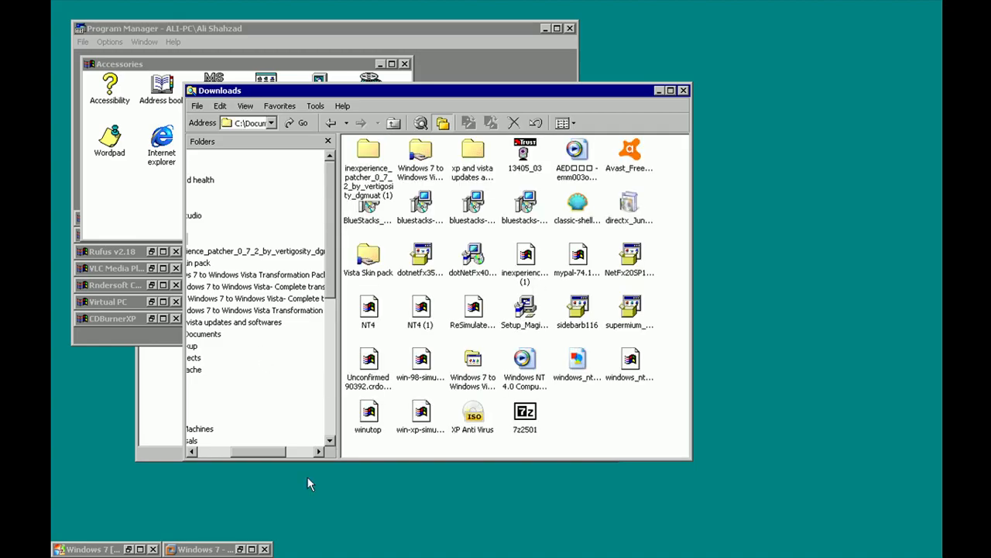
Bring up the Task List, switch to Camtasia Studio to view the project's clips and timeline, and minimize it
double_click(823, 93)
double_click(773, 112)
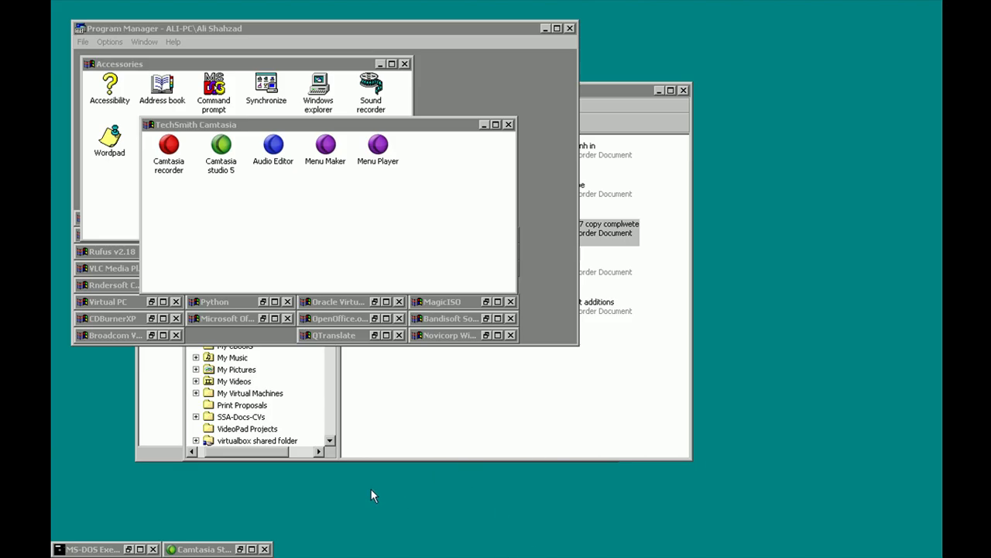
left_click(207, 549)
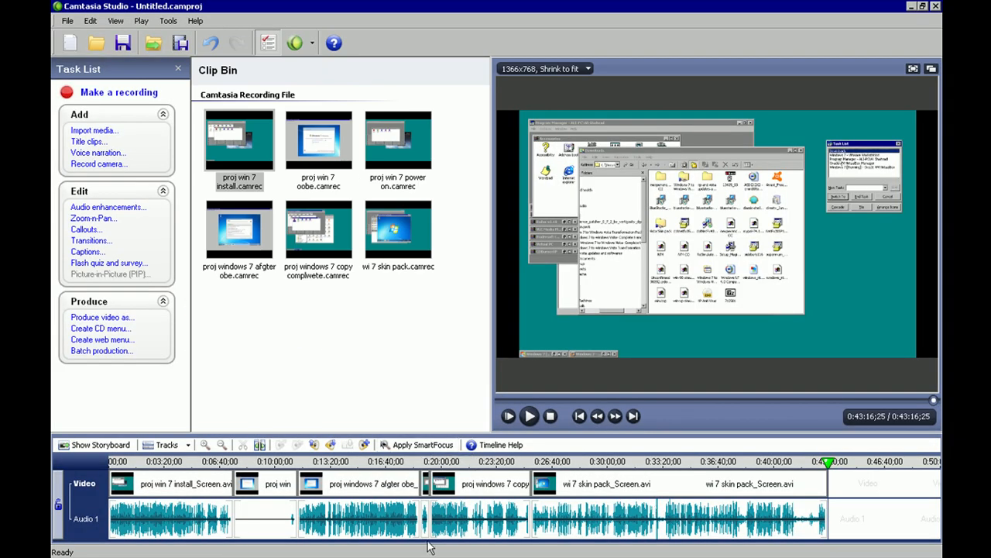
left_click(912, 6)
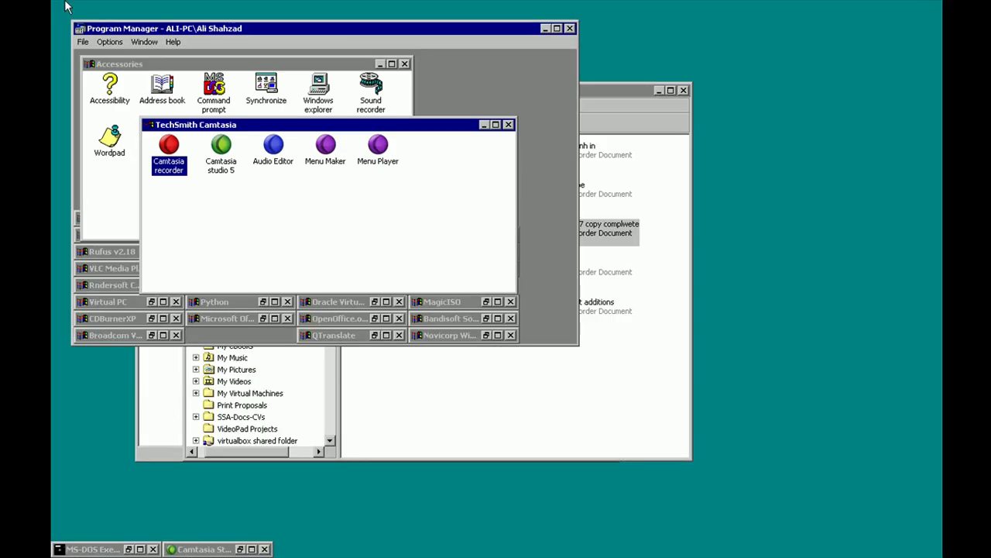
Open the Oracle VirtualBox program group and close the other clps to one video folder window
double_click(331, 304)
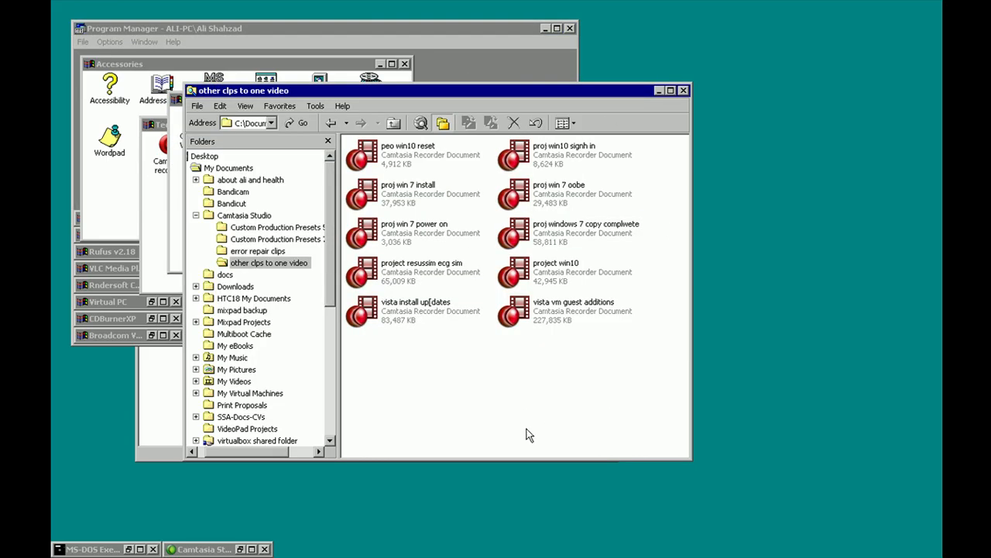
left_click(683, 91)
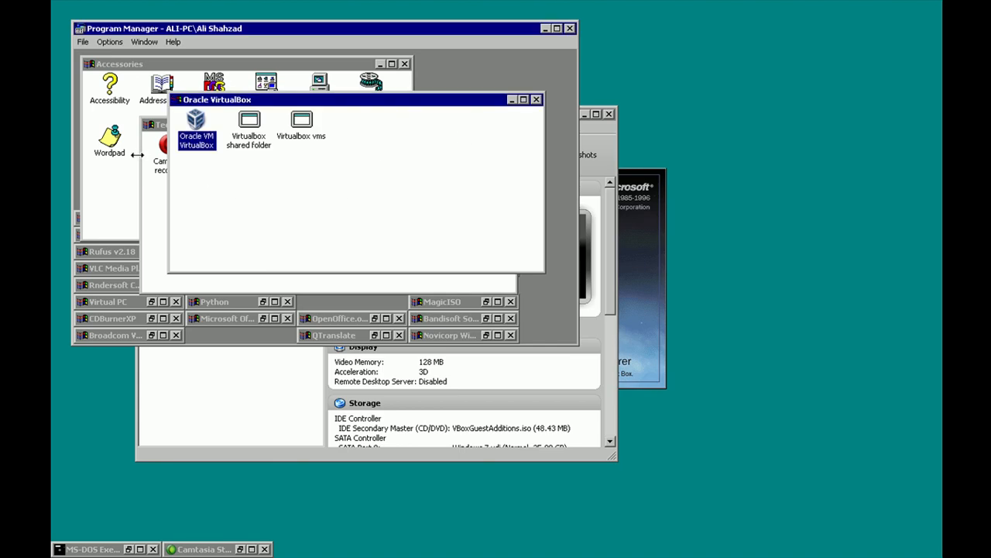
Start the Windows 7 virtual machine from Oracle VM VirtualBox Manager, maximize its window and boot Windows normally
left_click(257, 430)
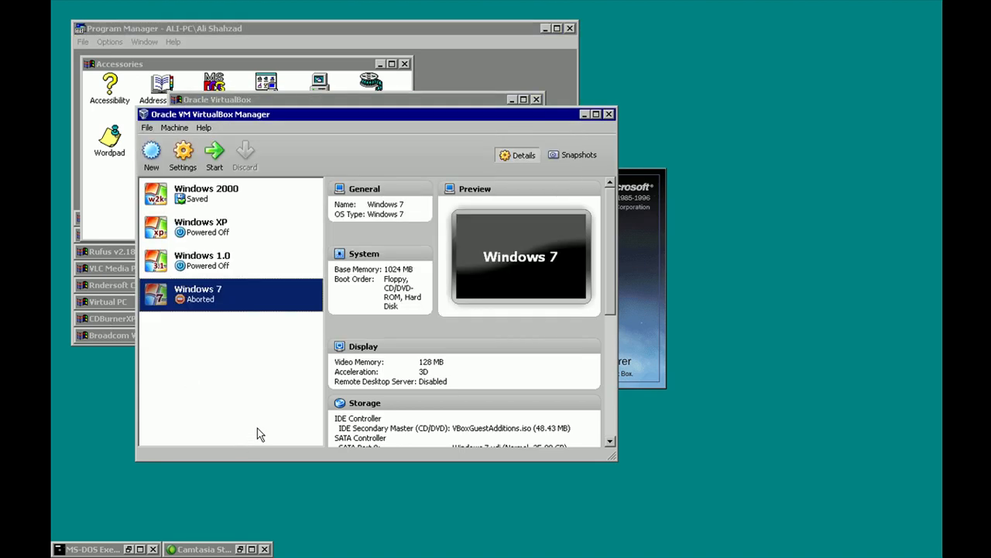
left_click(184, 153)
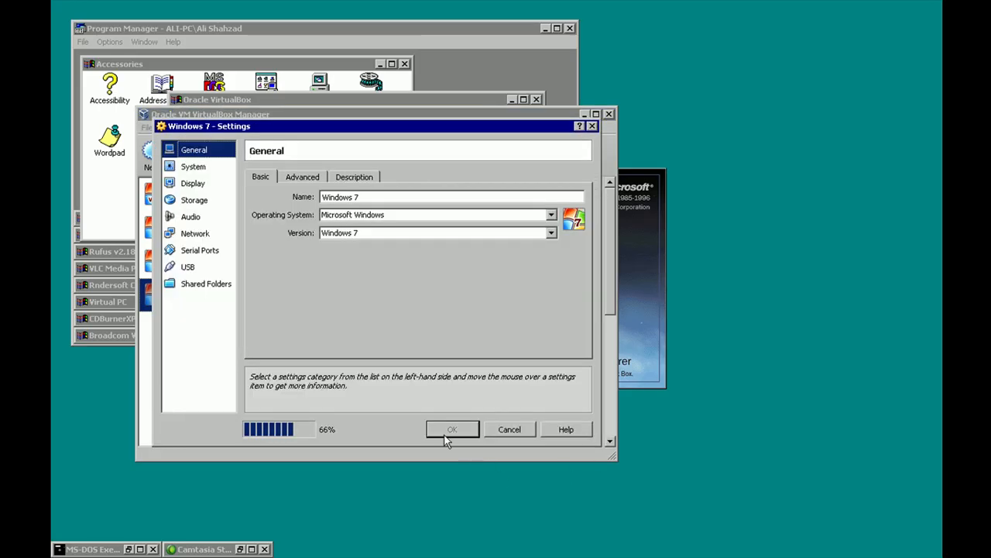
left_click(511, 429)
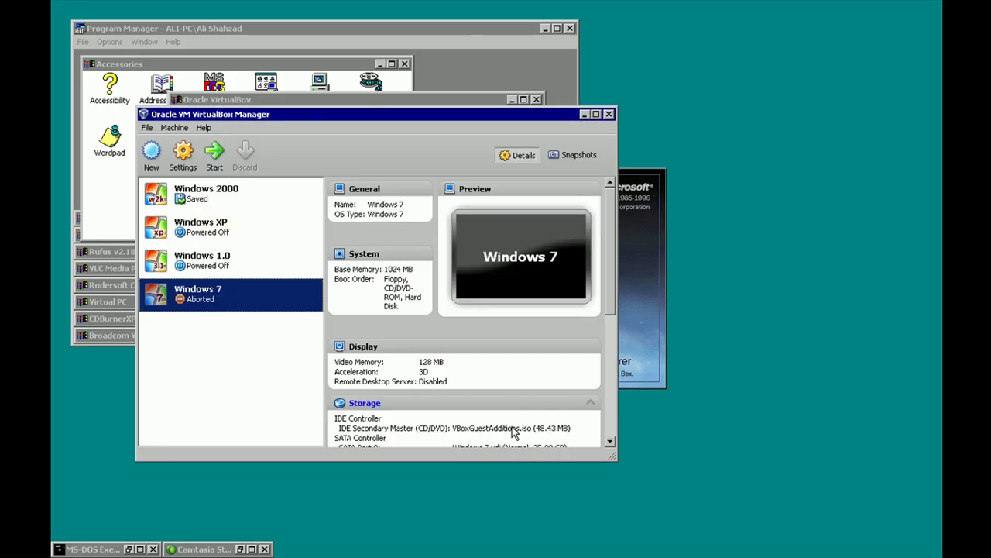
left_click(214, 155)
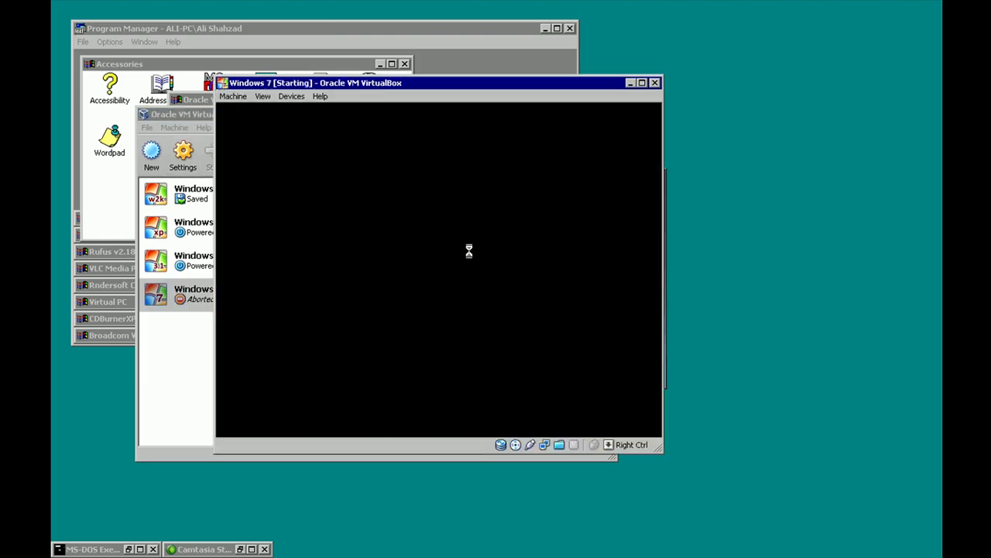
double_click(524, 82)
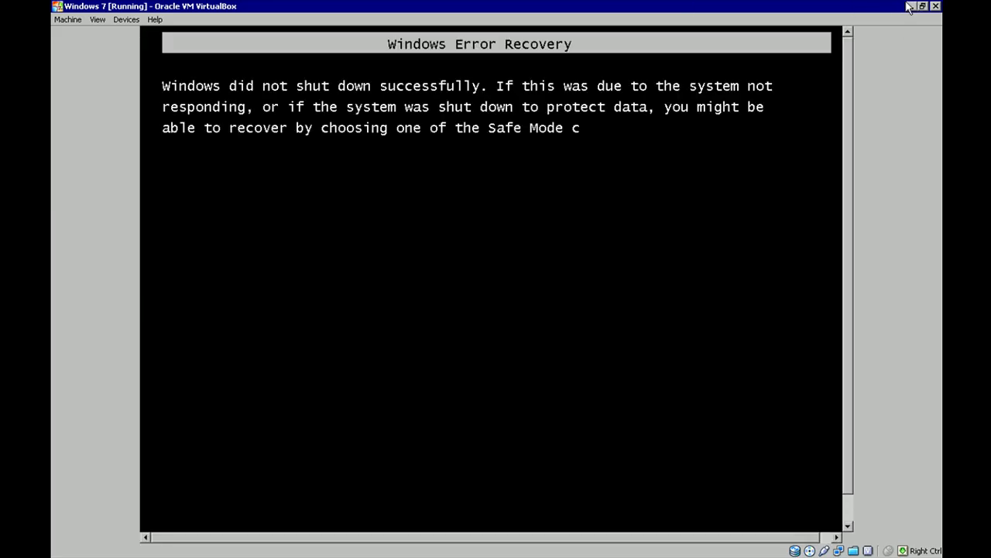
key("Return")
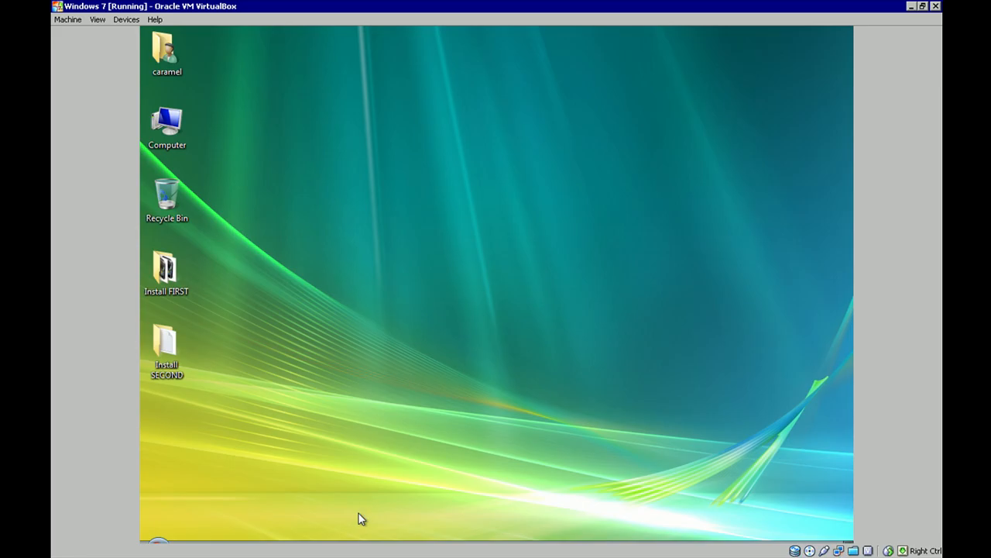
Restore and re-maximize the Windows 7 virtual machine window so the guest desktop fits it, and dismiss the desktop's context menu
double_click(571, 7)
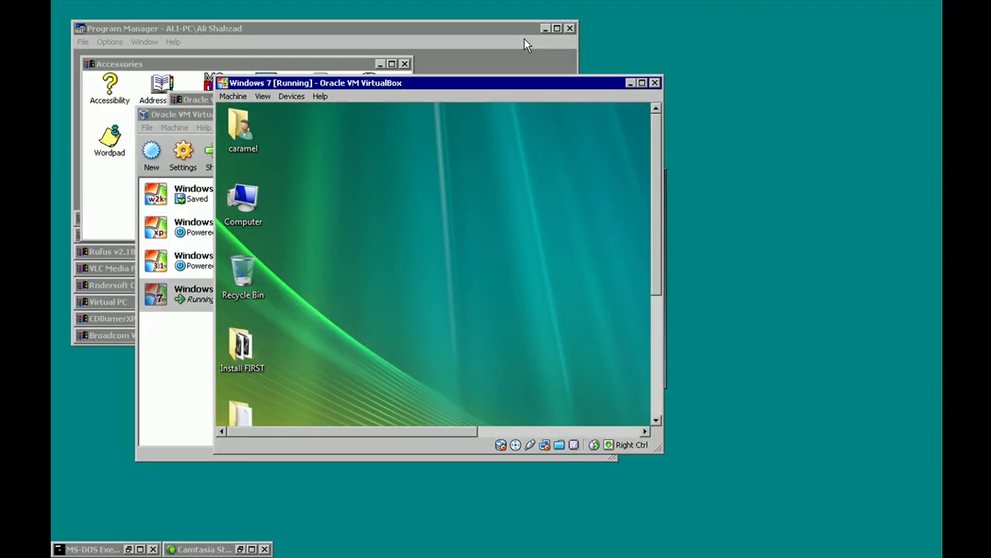
double_click(449, 82)
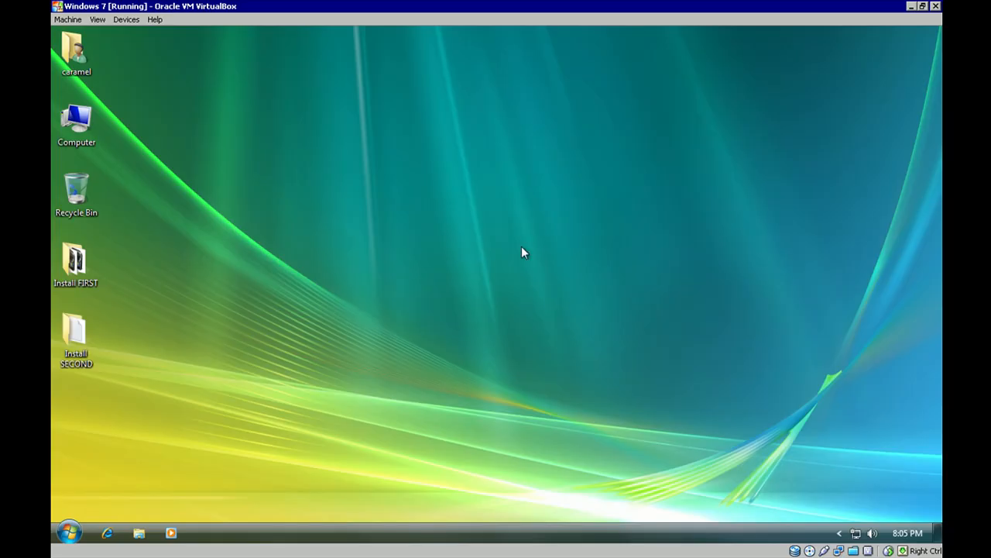
right_click(522, 247)
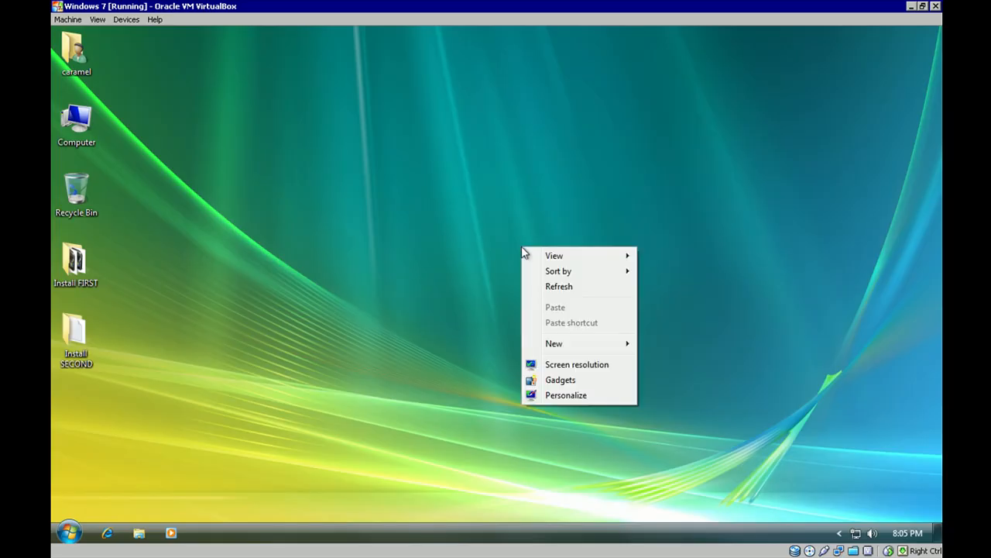
right_click(411, 307)
left_click(391, 313)
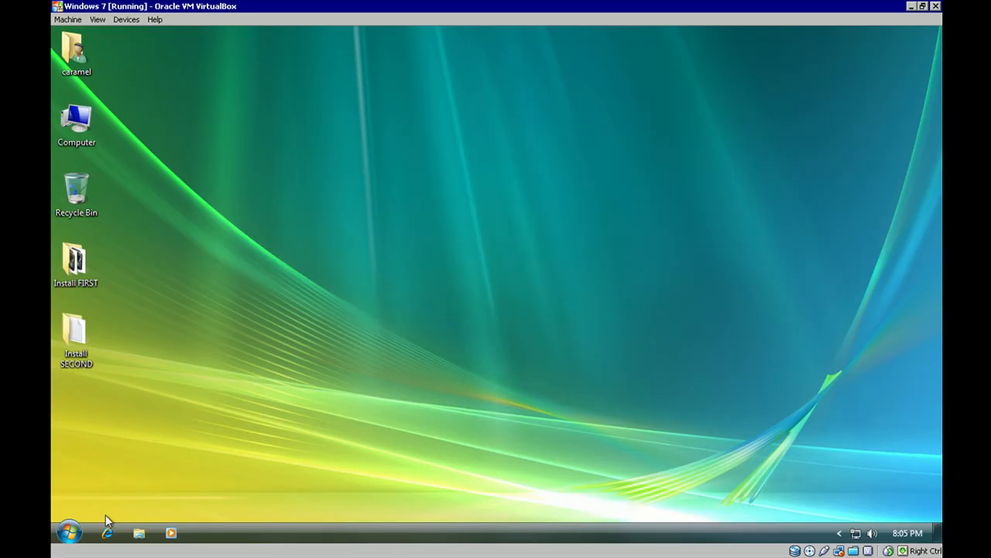
Open Computer in the guest and browse the Windows_7_to_Windows_Vista_Transformation_Pack_2018 network drive down to the nested pack folder
left_click(68, 532)
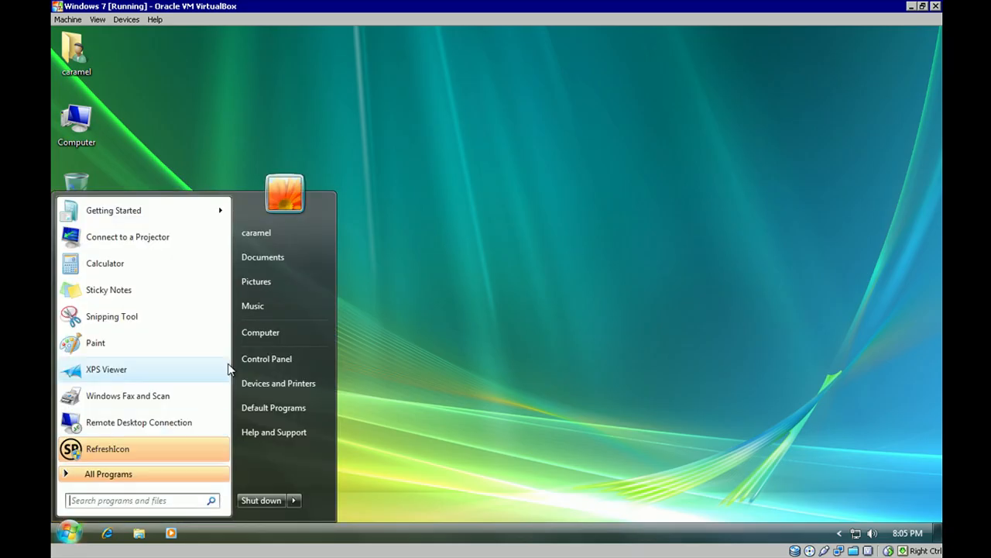
left_click(308, 330)
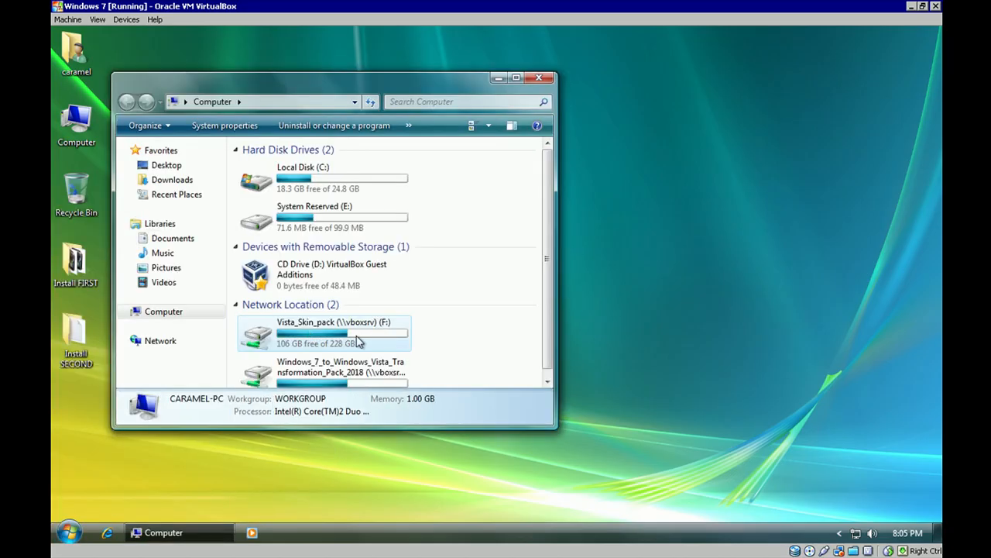
double_click(355, 377)
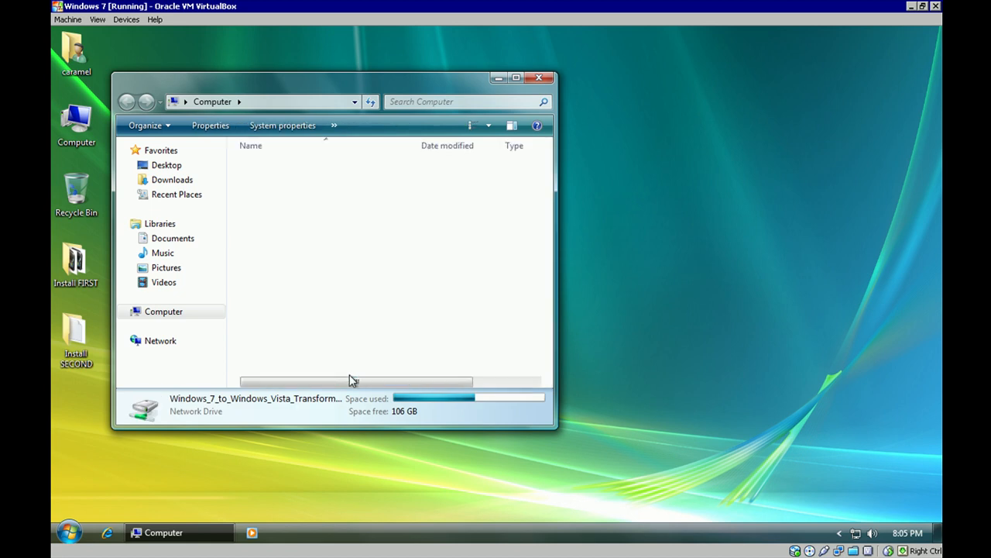
double_click(287, 165)
double_click(287, 165)
Look through the transformation pack's folders and installers, select its folders and minimize the virtual machine window
scroll(327, 236, "down", 3)
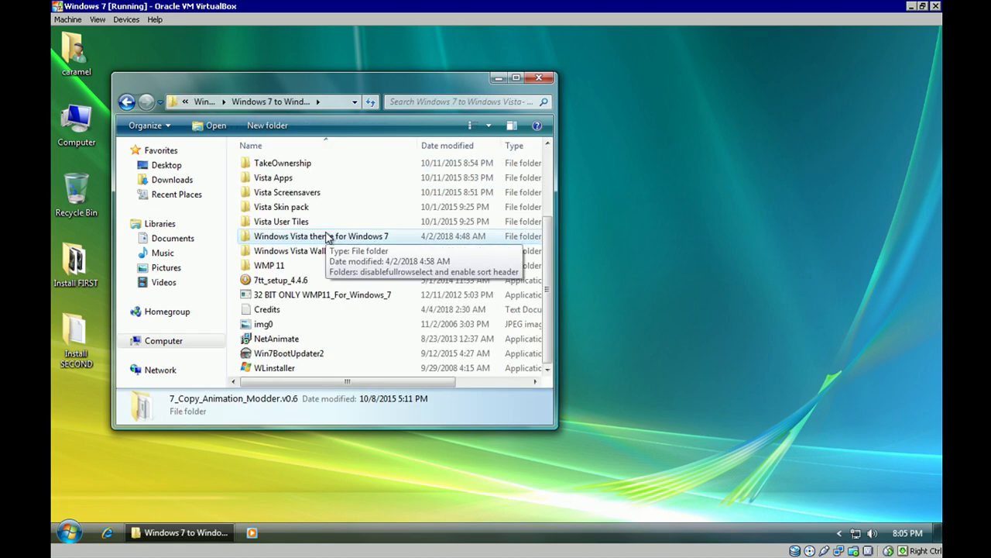
scroll(326, 237, "up", 3)
scroll(327, 236, "down", 3)
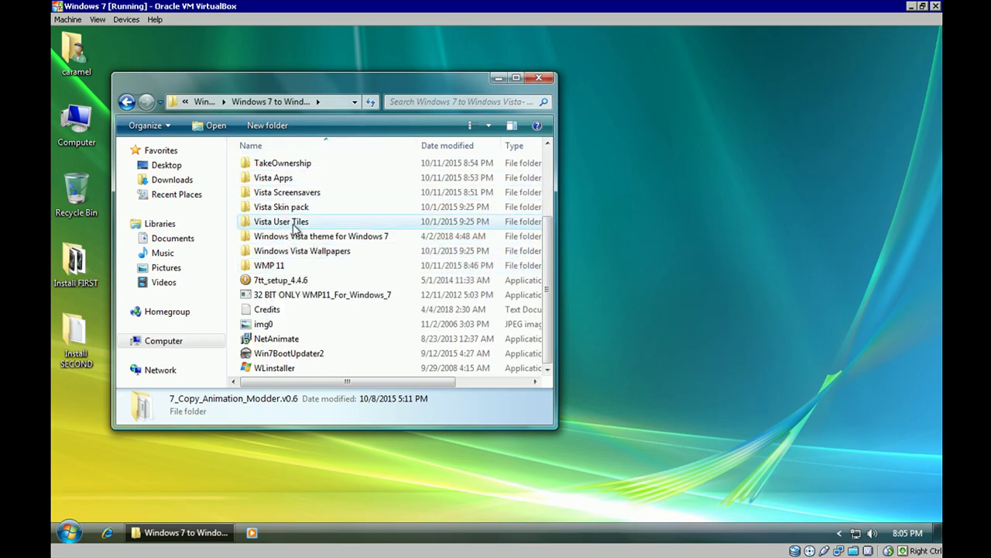
left_click_drag(306, 277, 924, 7)
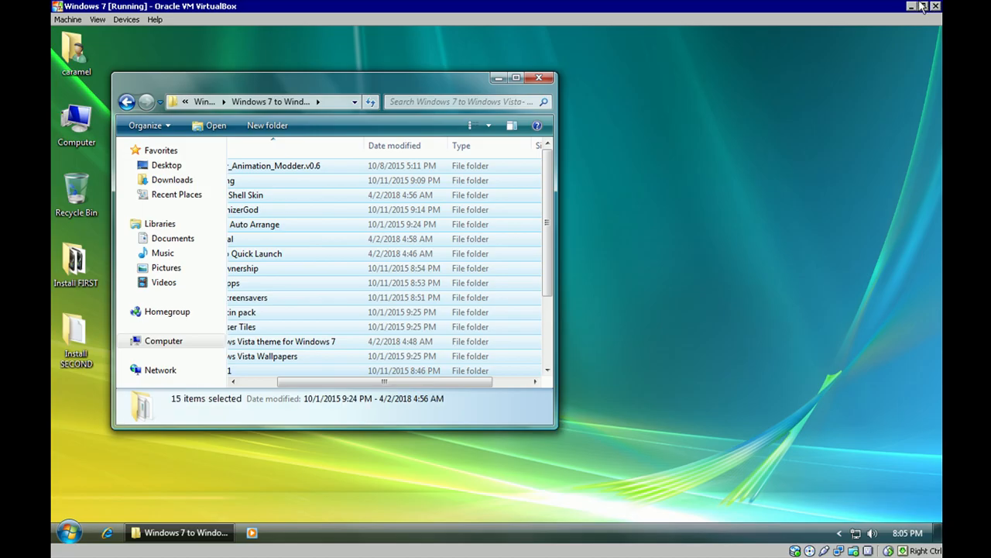
left_click(910, 6)
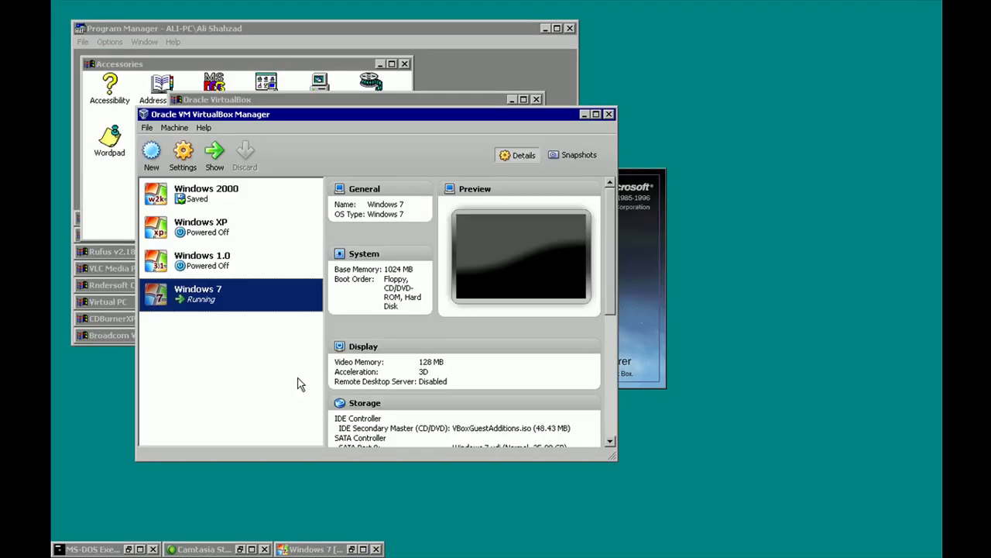
Launch VMware Workstation from the Broadcom VMware program group, select the Windows 7 virtual machine and maximize the window
left_click(108, 206)
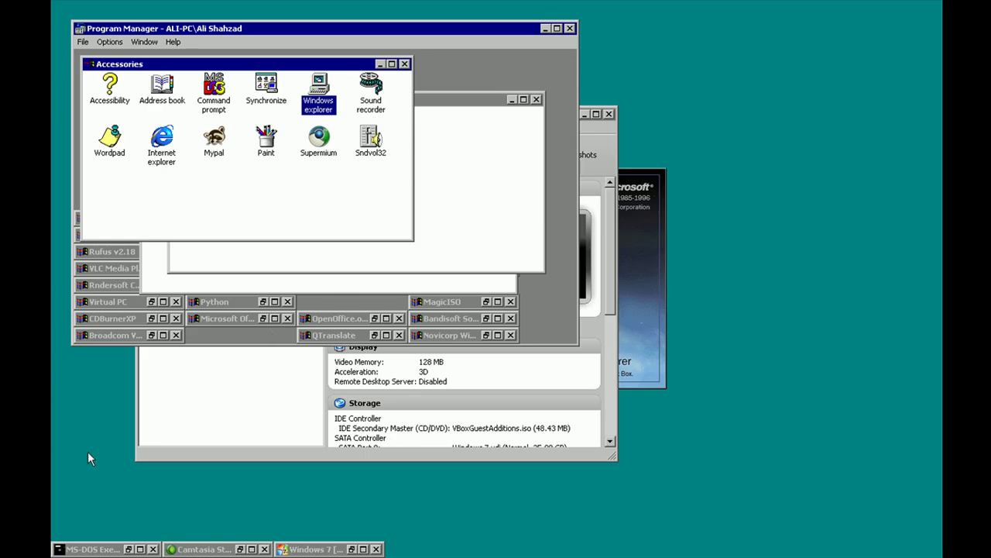
double_click(128, 334)
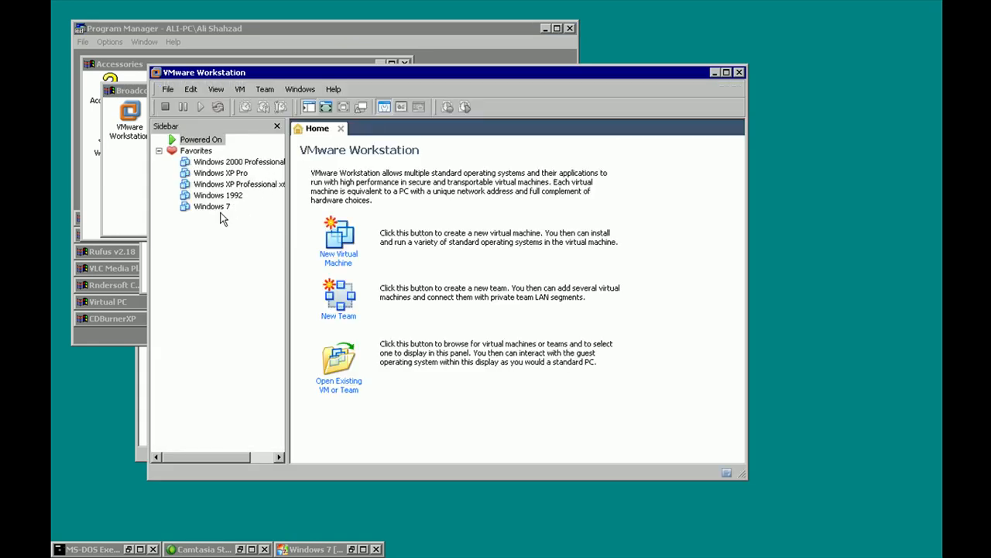
left_click(217, 208)
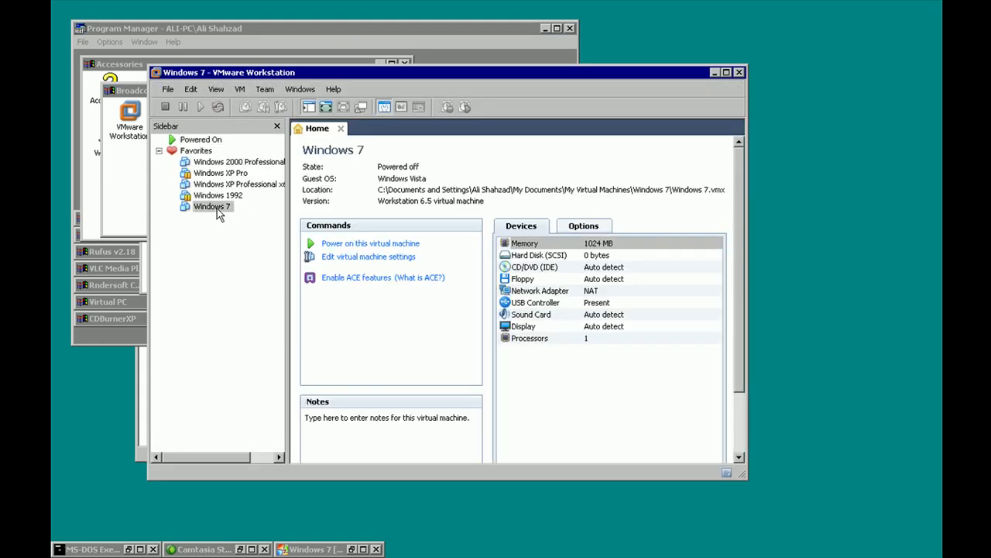
double_click(434, 81)
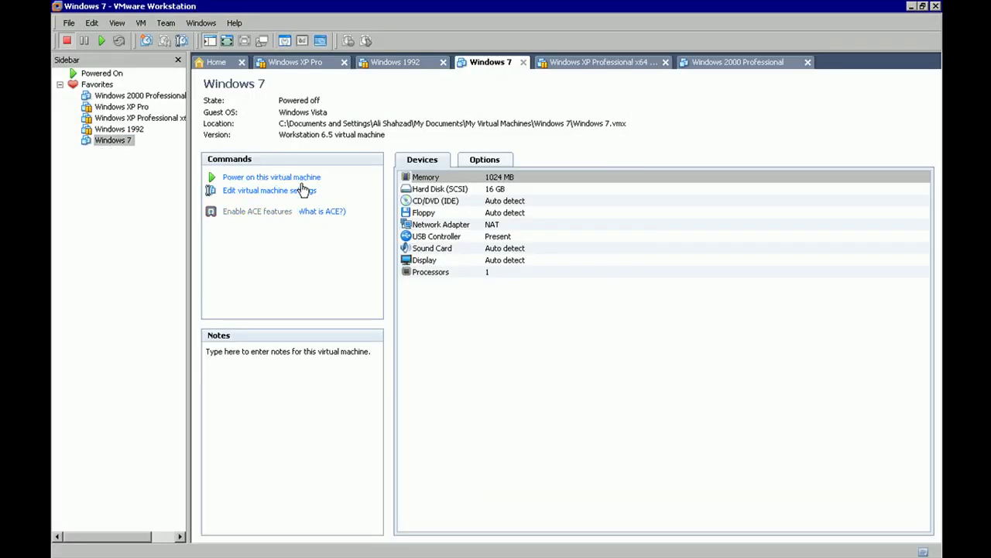
Power on the VMware Windows 7 machine, agree to connecting floppy0 at every power-on and start Windows normally
left_click(301, 182)
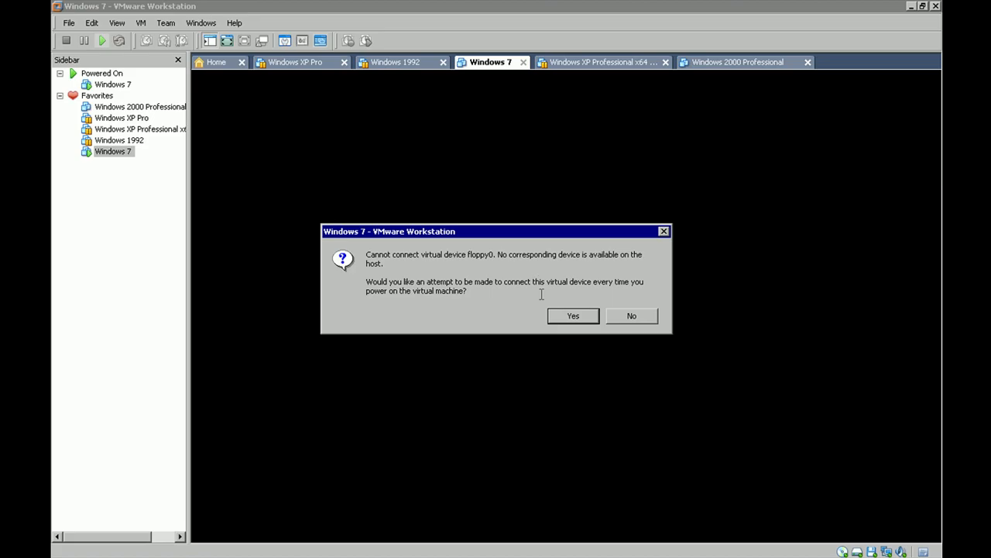
left_click(575, 315)
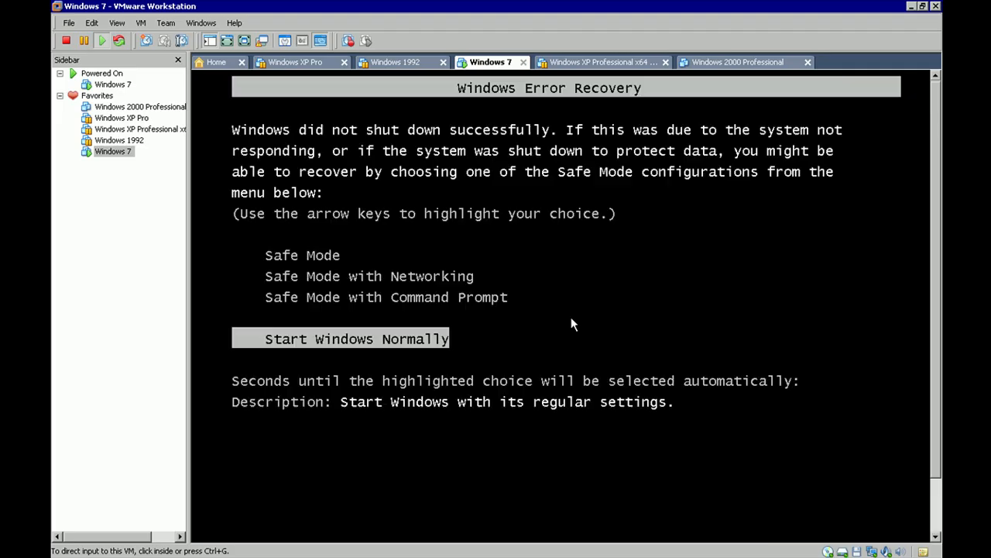
left_click(572, 319)
key("Return")
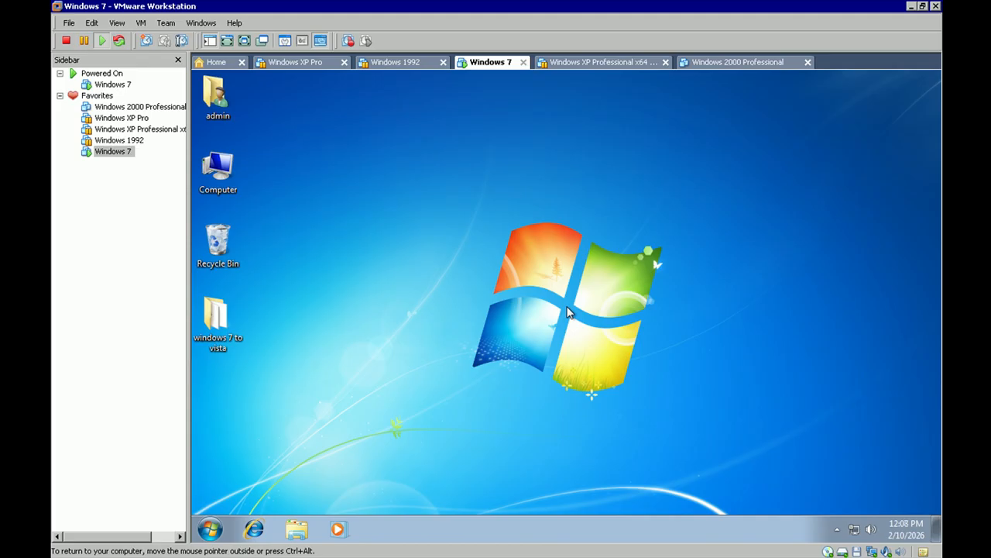
key("ctrl+alt")
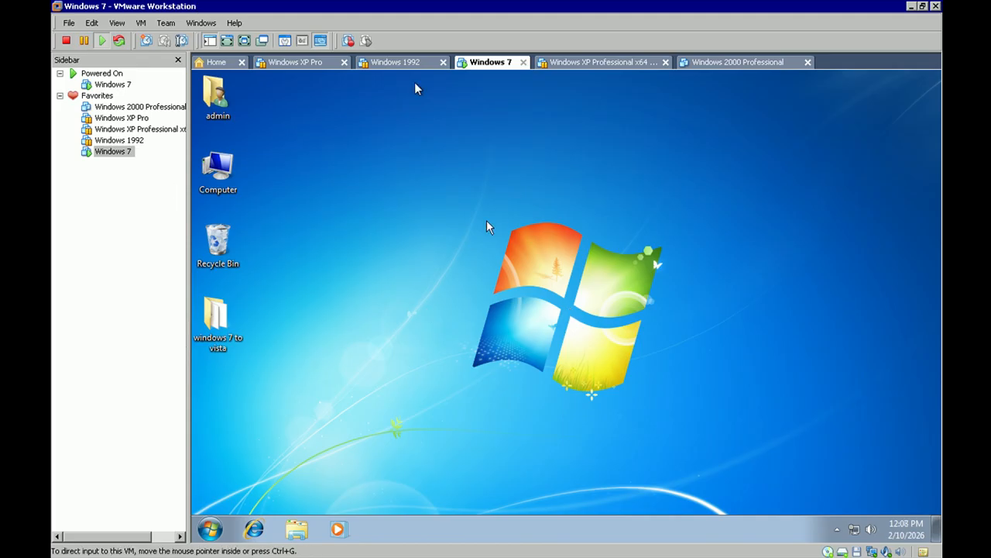
key("ctrl+g")
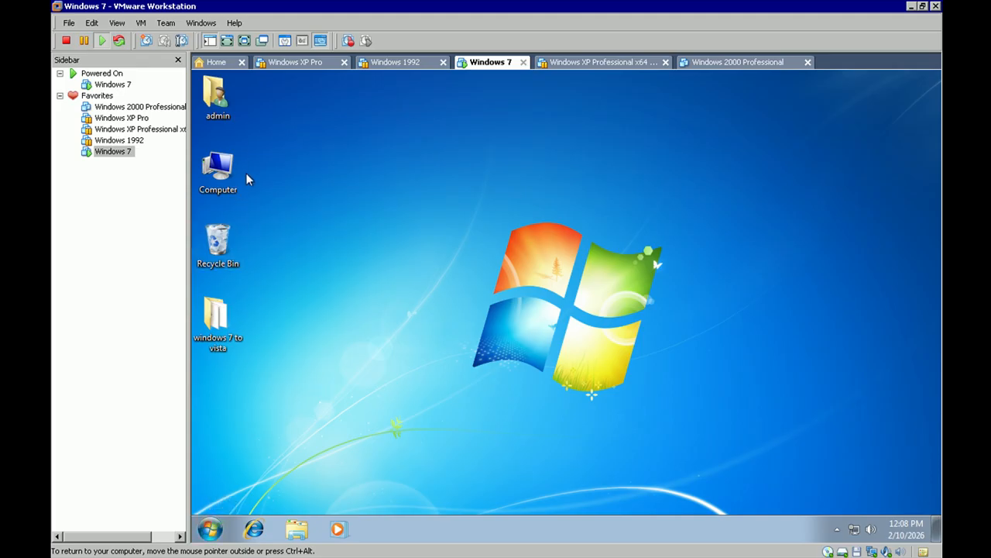
Open the desktop folder windows 7 to vista and browse through the Complete transformation pack to Windows Vista theme for Windows 7
double_click(226, 312)
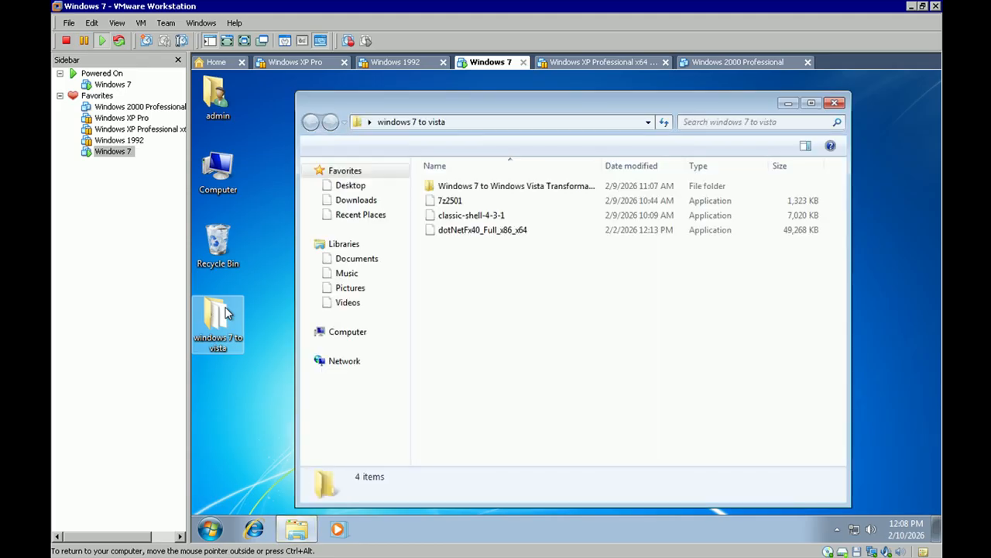
double_click(499, 189)
double_click(500, 189)
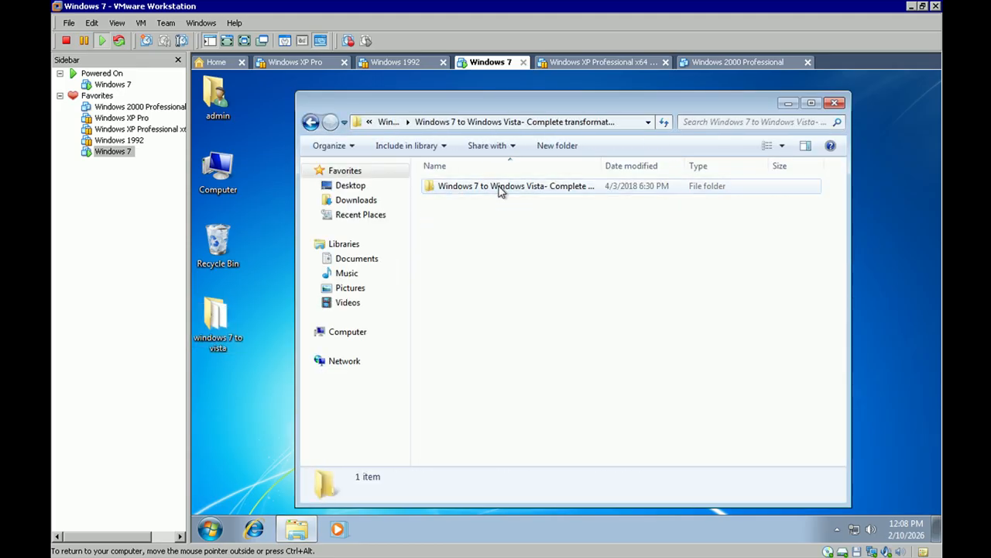
double_click(499, 188)
scroll(461, 327, "down", 1)
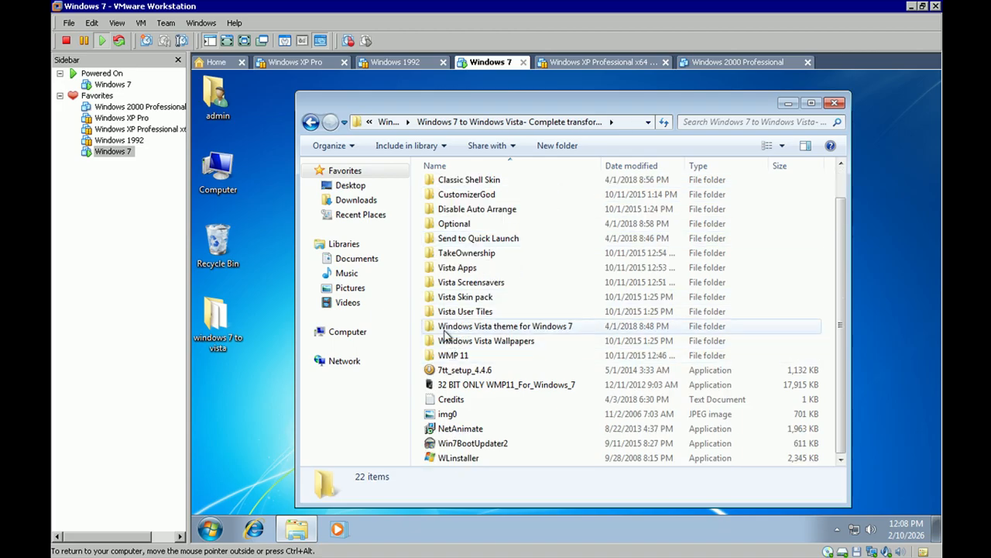
double_click(448, 328)
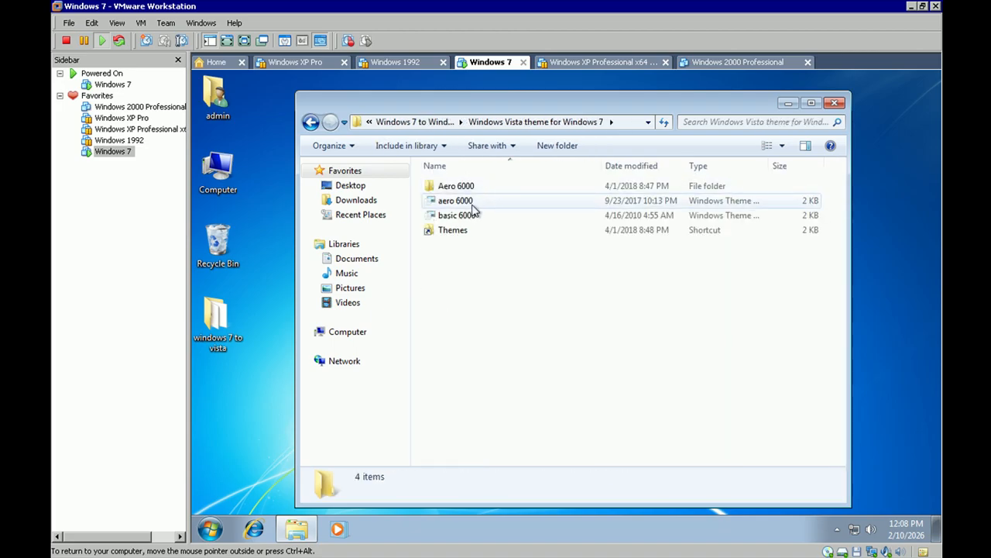
Copy the Aero 6000 folder and the aero 6000 and basic 6000 theme files, and minimize VMware Workstation
left_click_drag(422, 221, 482, 190)
right_click(481, 186)
left_click(517, 303)
left_click(517, 308)
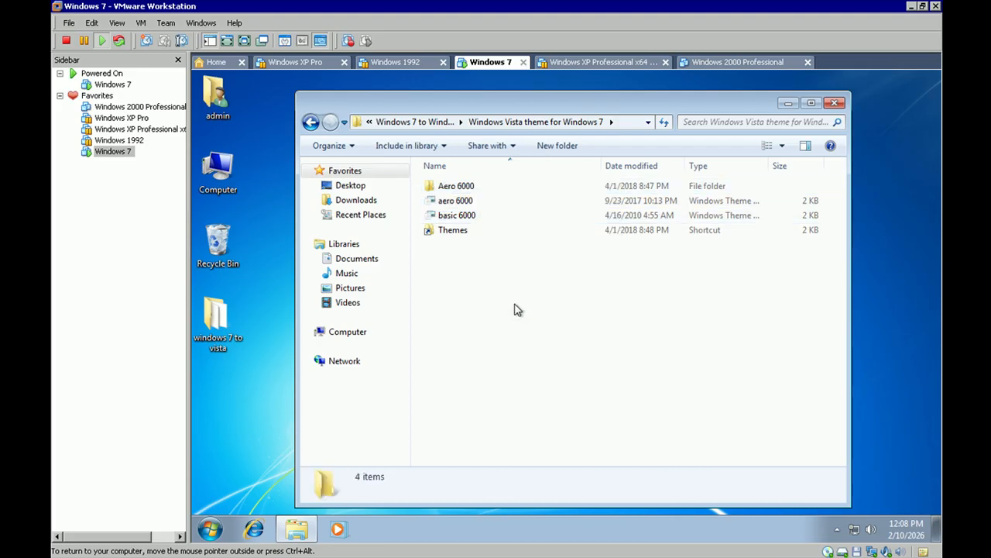
left_click(913, 7)
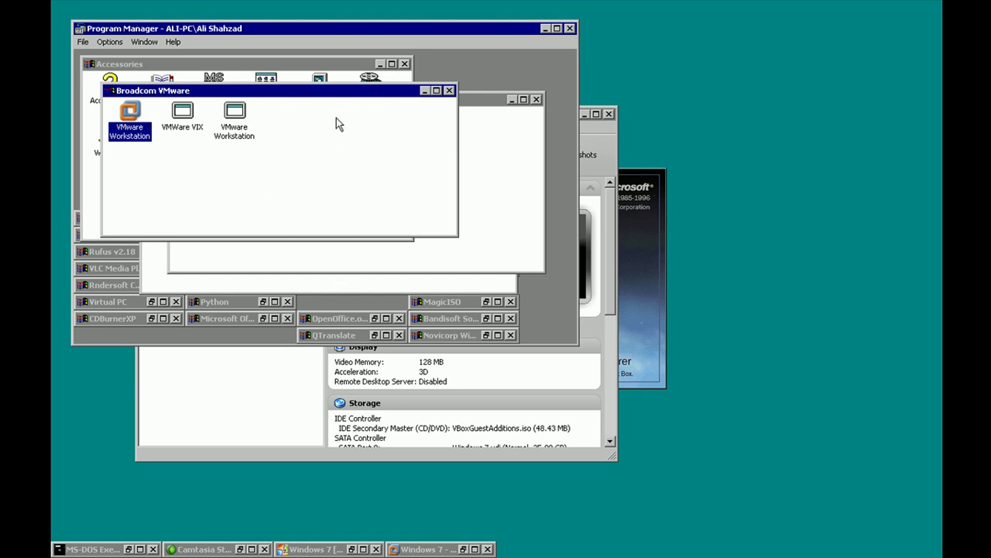
Paste the copied theme folder and files into the host's Windows 7 to Windows Vista Transformation Pack 2018 folder in Downloads
double_click(324, 74)
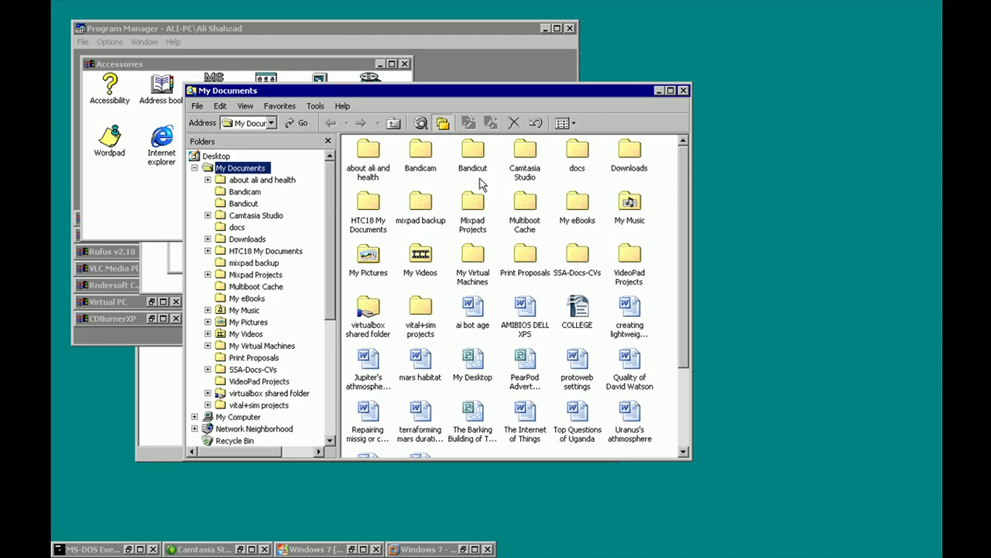
double_click(639, 160)
double_click(422, 167)
right_click(419, 176)
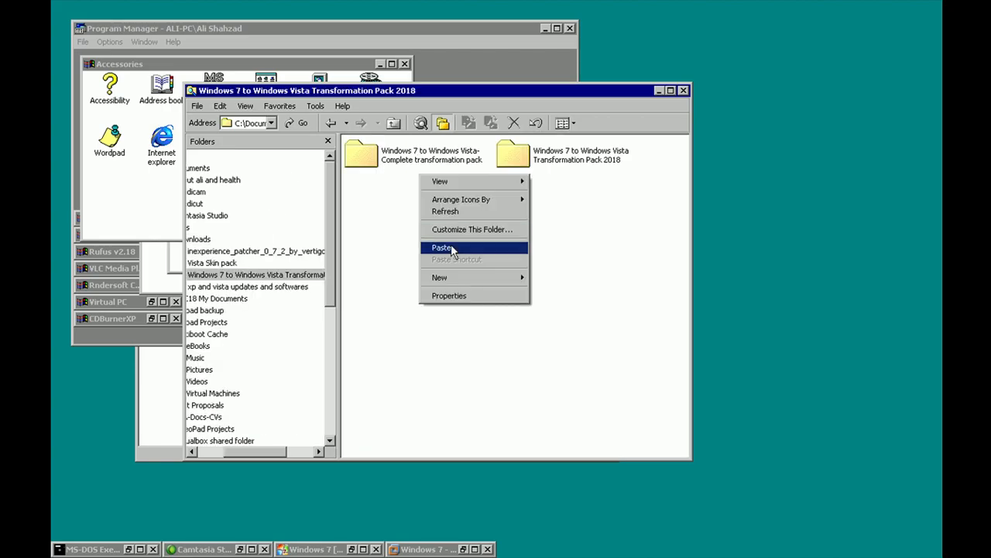
left_click(451, 246)
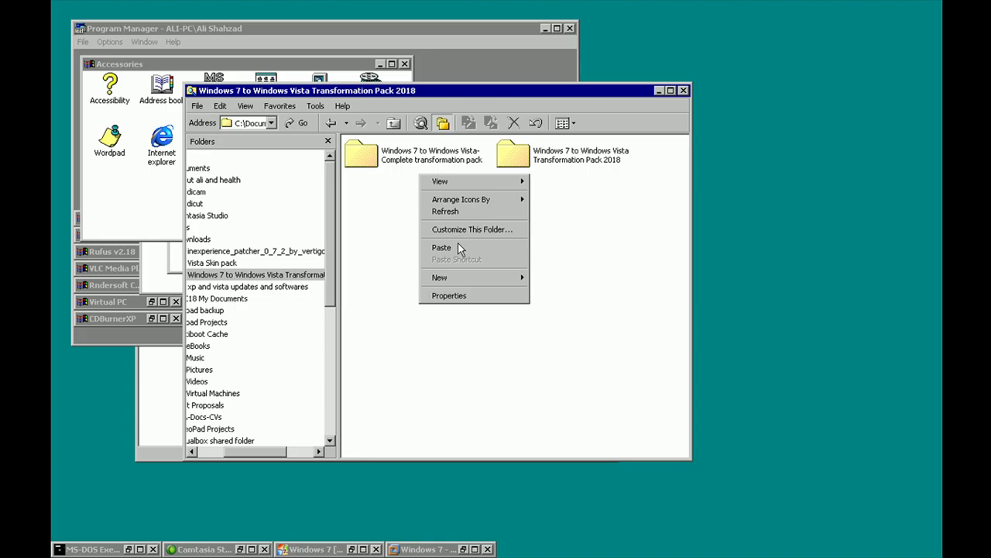
left_click(505, 327)
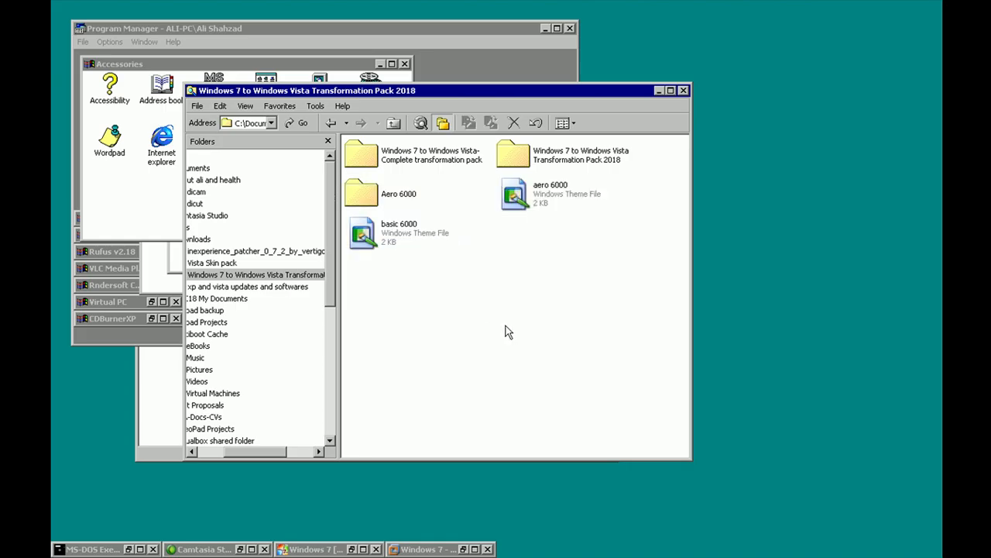